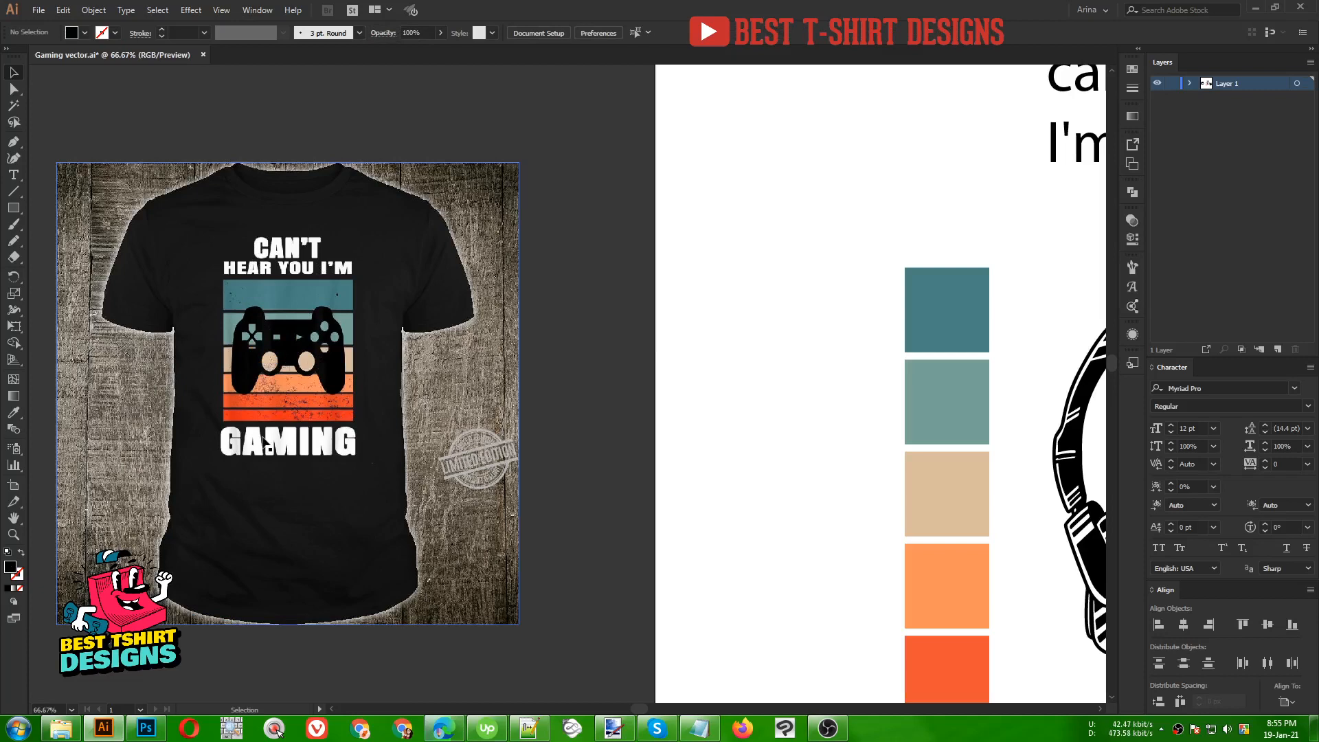
# - Examine the reference T-shirt design, the headphones, the controller hand artwork and the colour palette
pyautogui.scroll(-3, 176, 333)
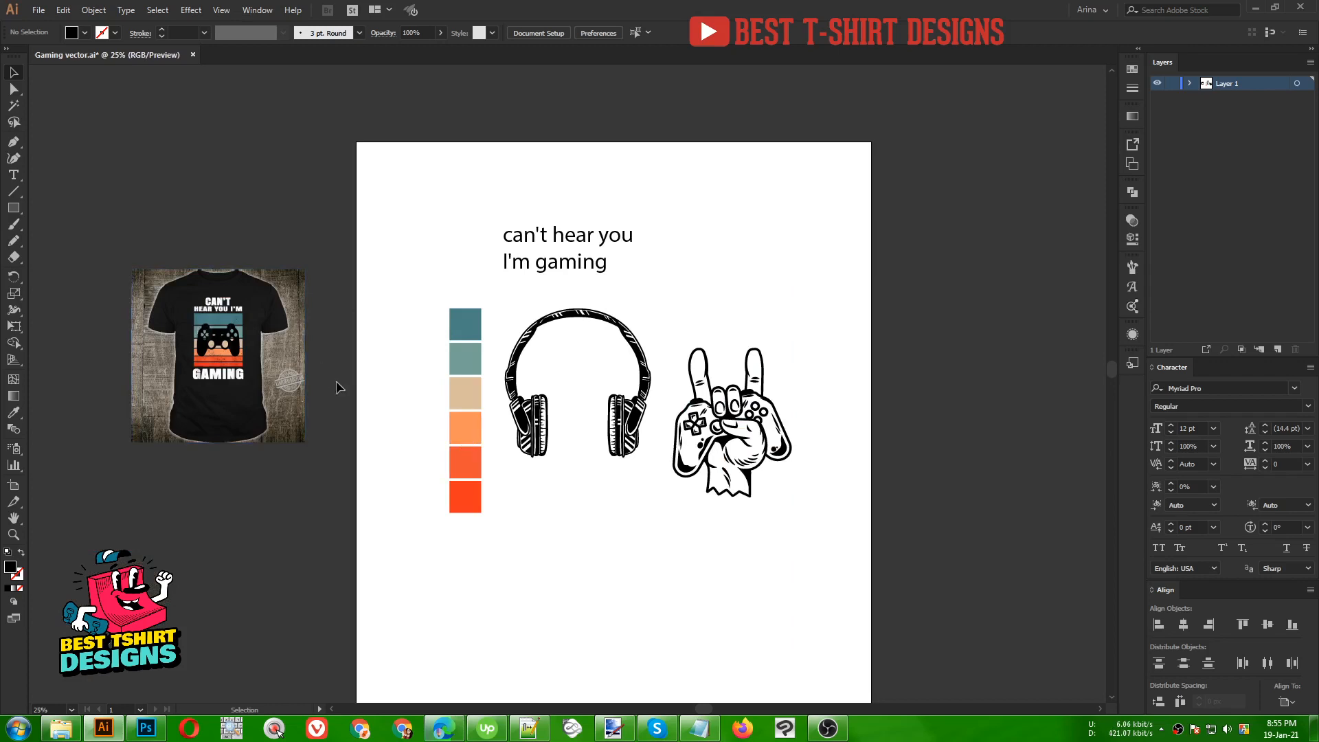
pyautogui.scroll(2, 682, 383)
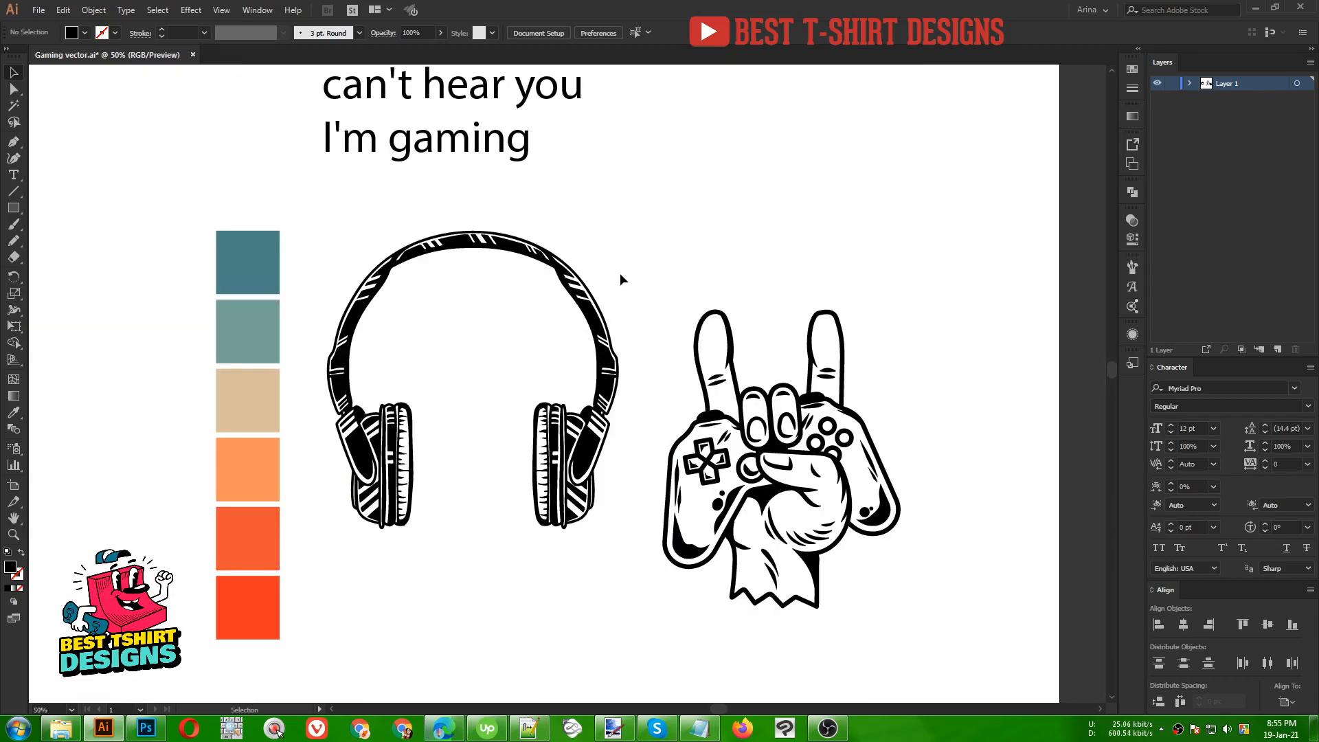
pyautogui.moveTo(666, 264); pyautogui.dragTo(942, 609)
pyautogui.moveTo(356, 232); pyautogui.dragTo(813, 571)
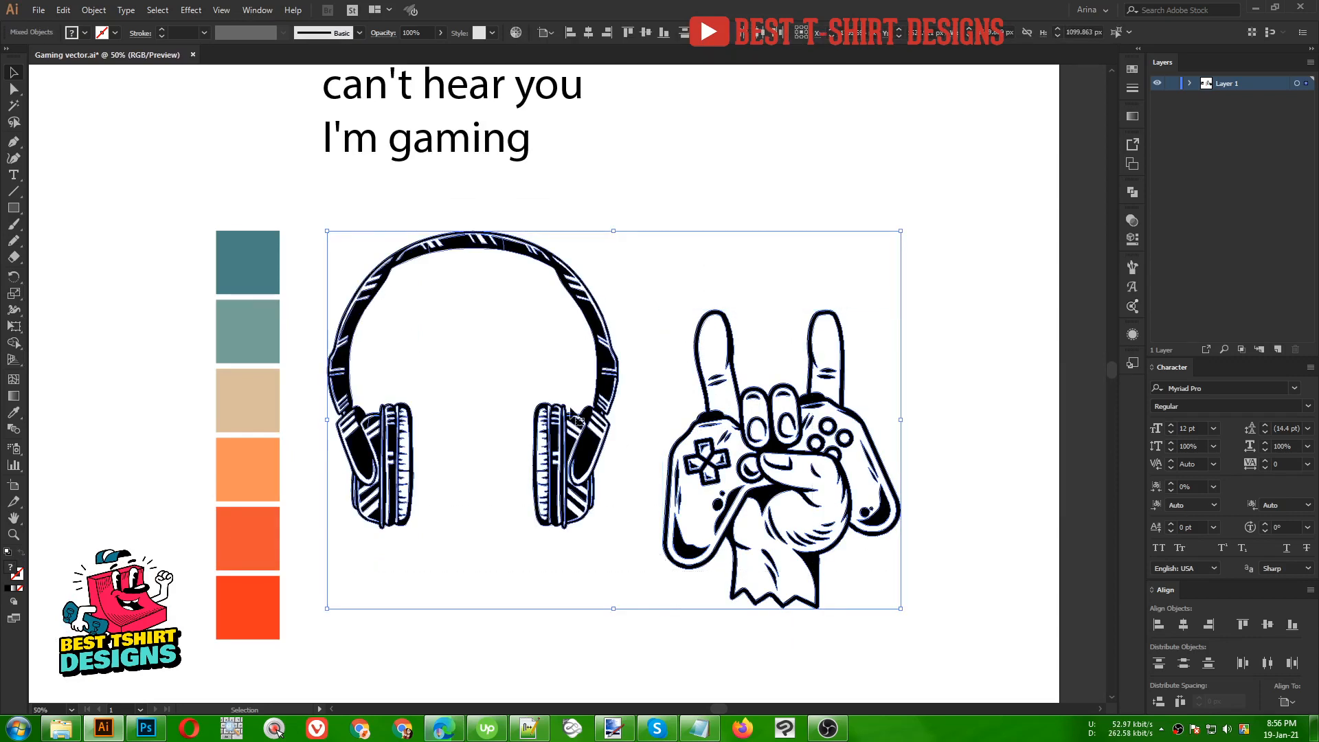
pyautogui.click(518, 352)
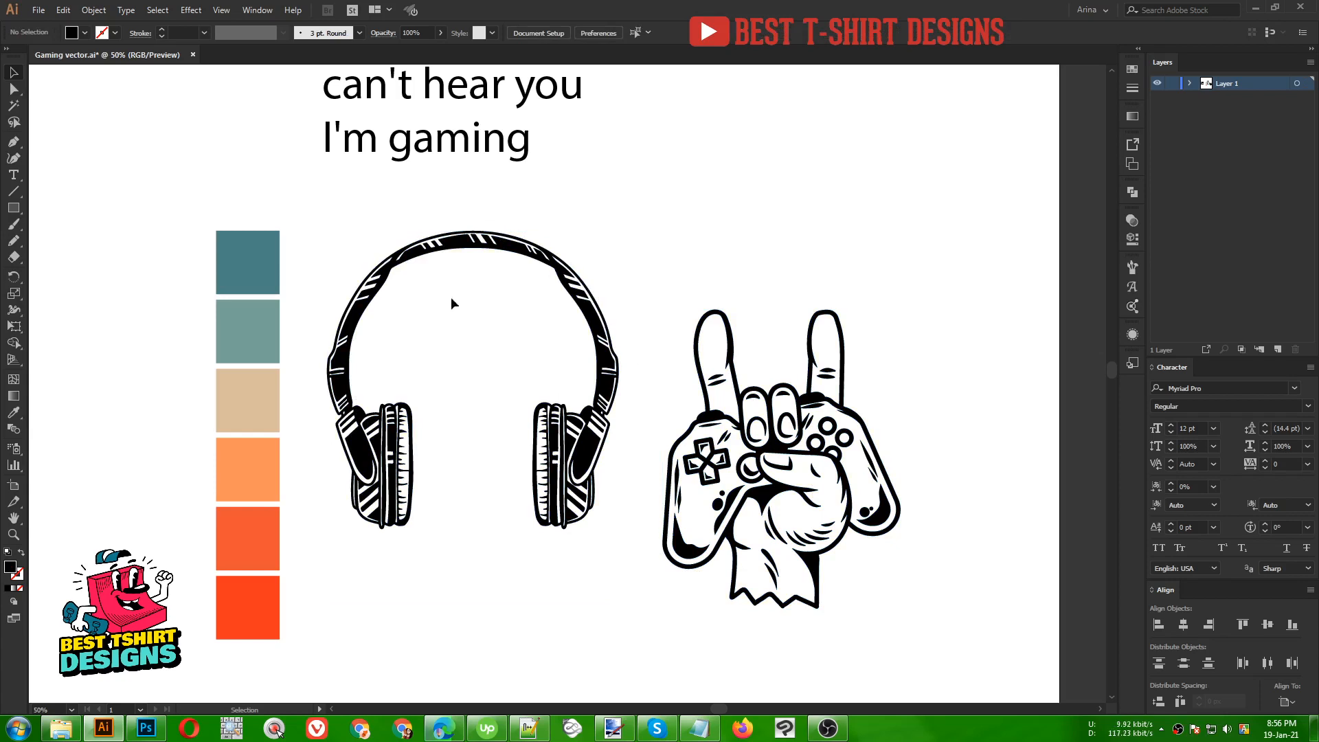
pyautogui.scroll(-2, 682, 409)
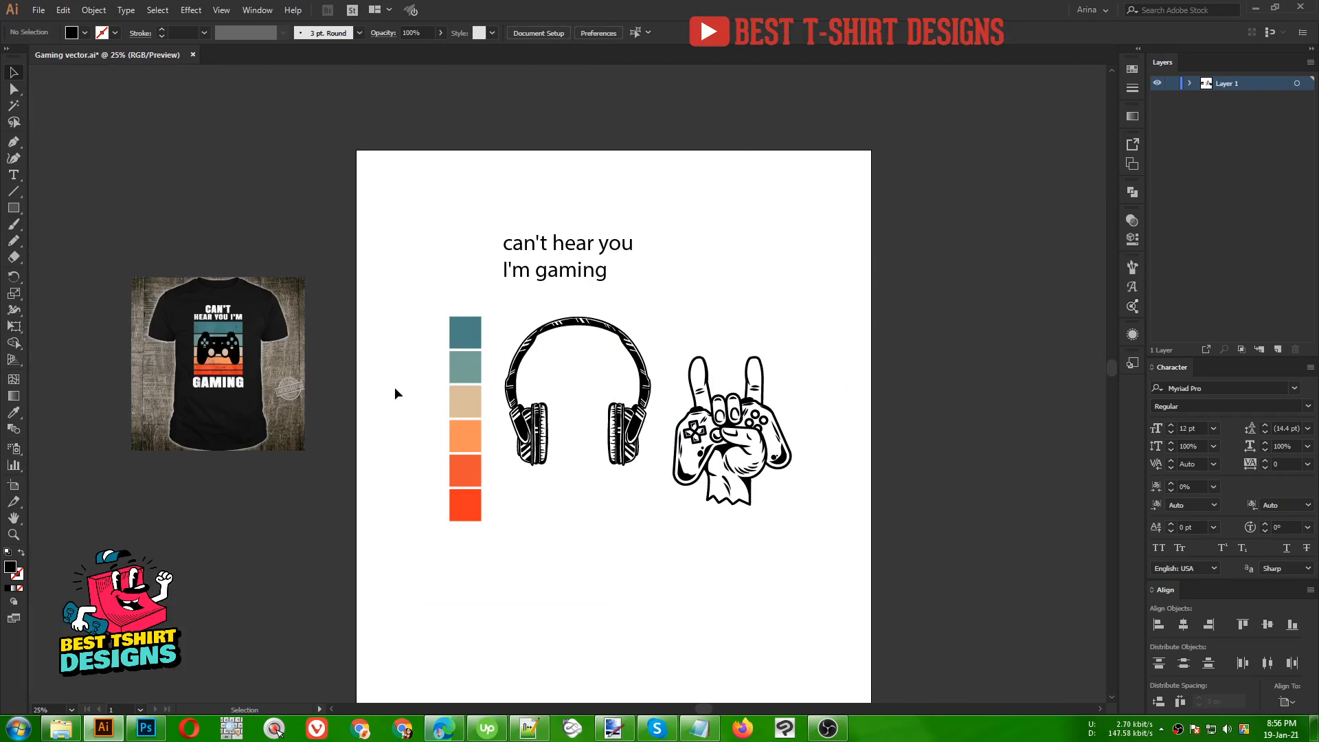
pyautogui.scroll(2, 383, 462)
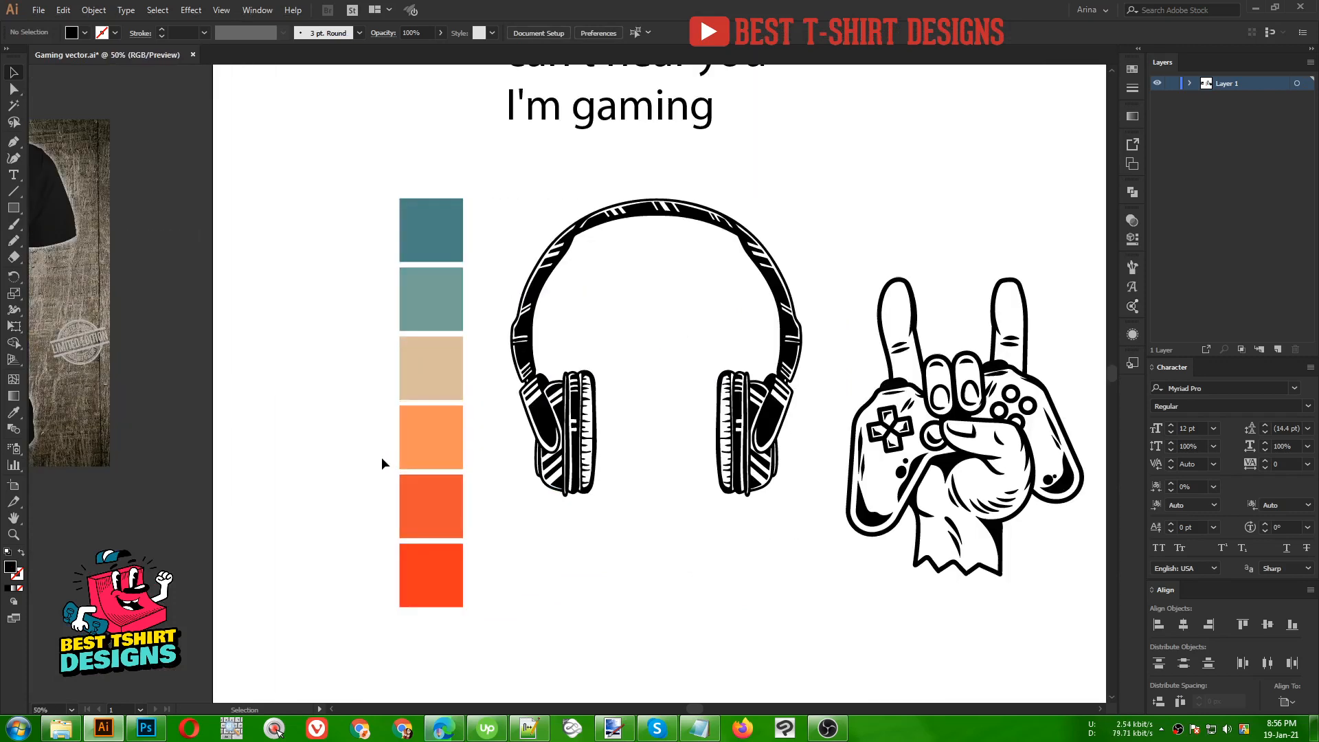
# - Scale the six colour swatches down to the headphones' height and place the column against the headphones' left edge
pyautogui.scroll(-1, 302, 373)
pyautogui.moveTo(385, 168); pyautogui.dragTo(458, 586)
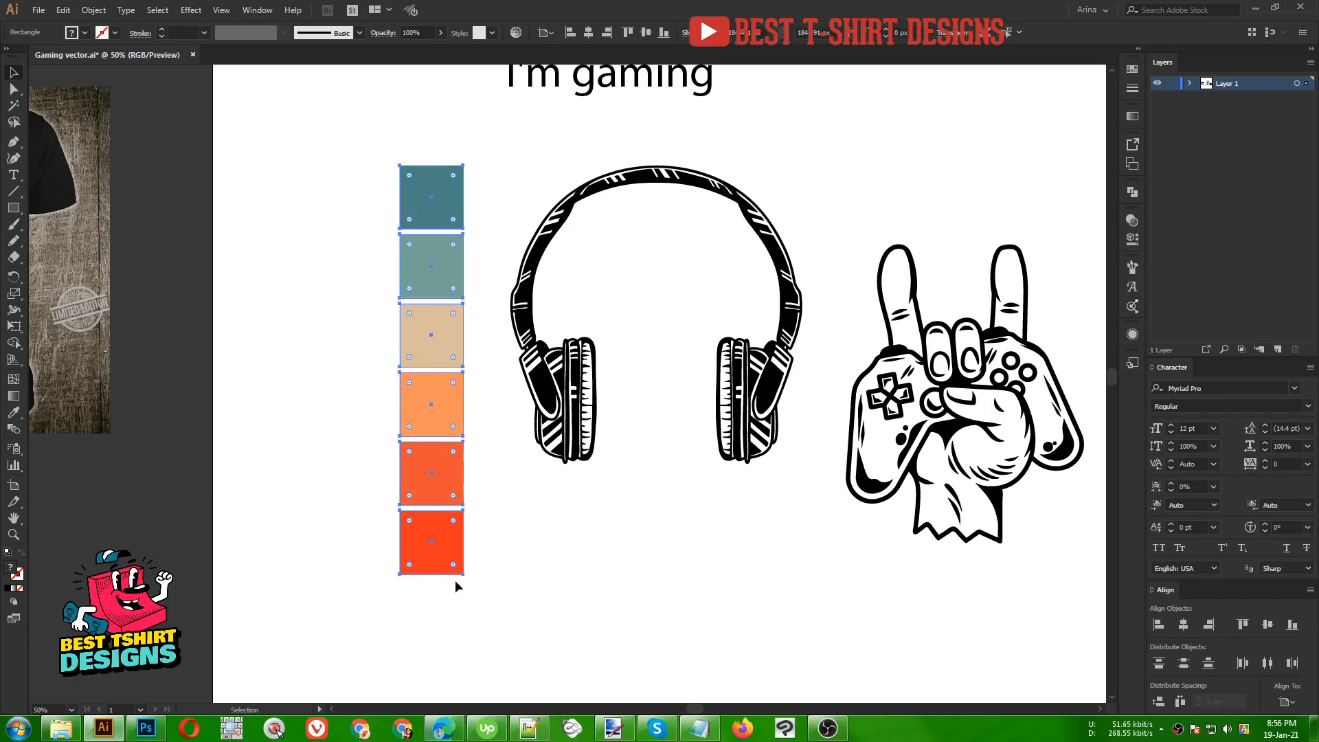
pyautogui.moveTo(427, 347); pyautogui.dragTo(626, 366)
pyautogui.moveTo(619, 573); pyautogui.dragTo(612, 469)
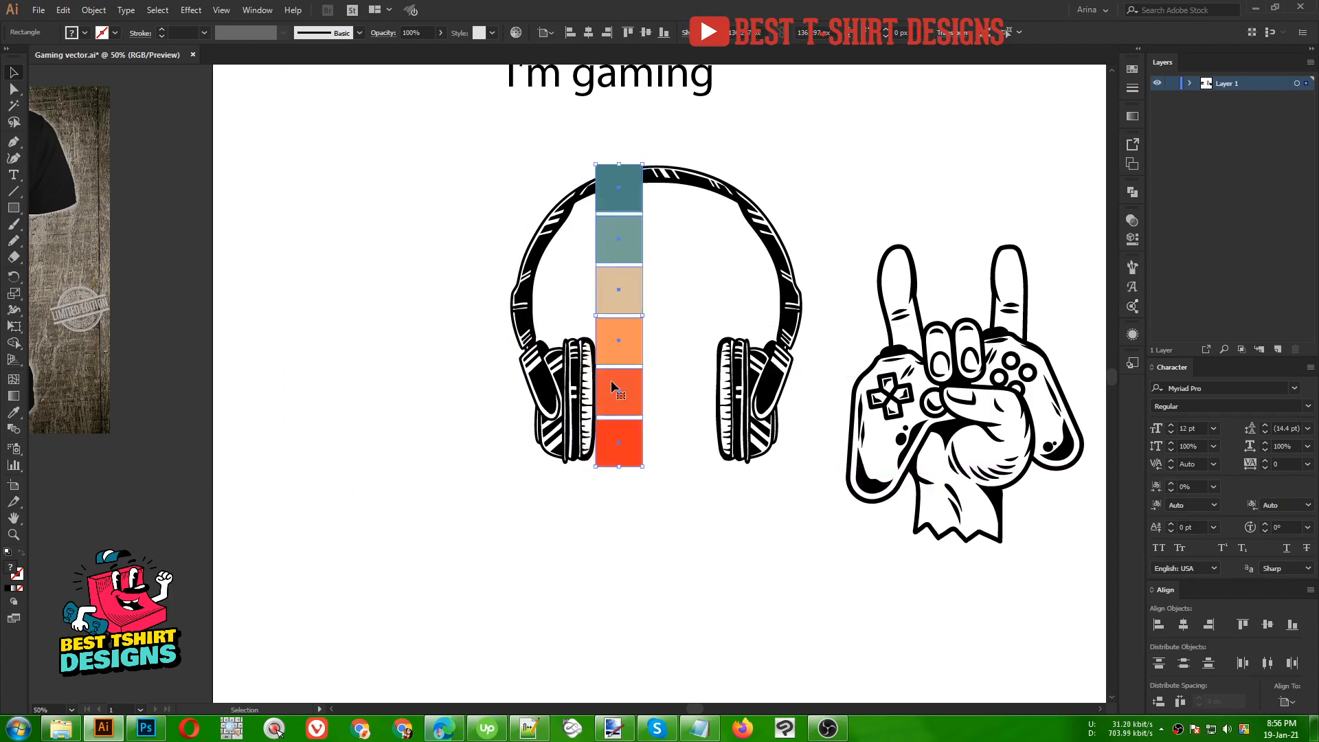
pyautogui.press('Left')
pyautogui.press('Left')
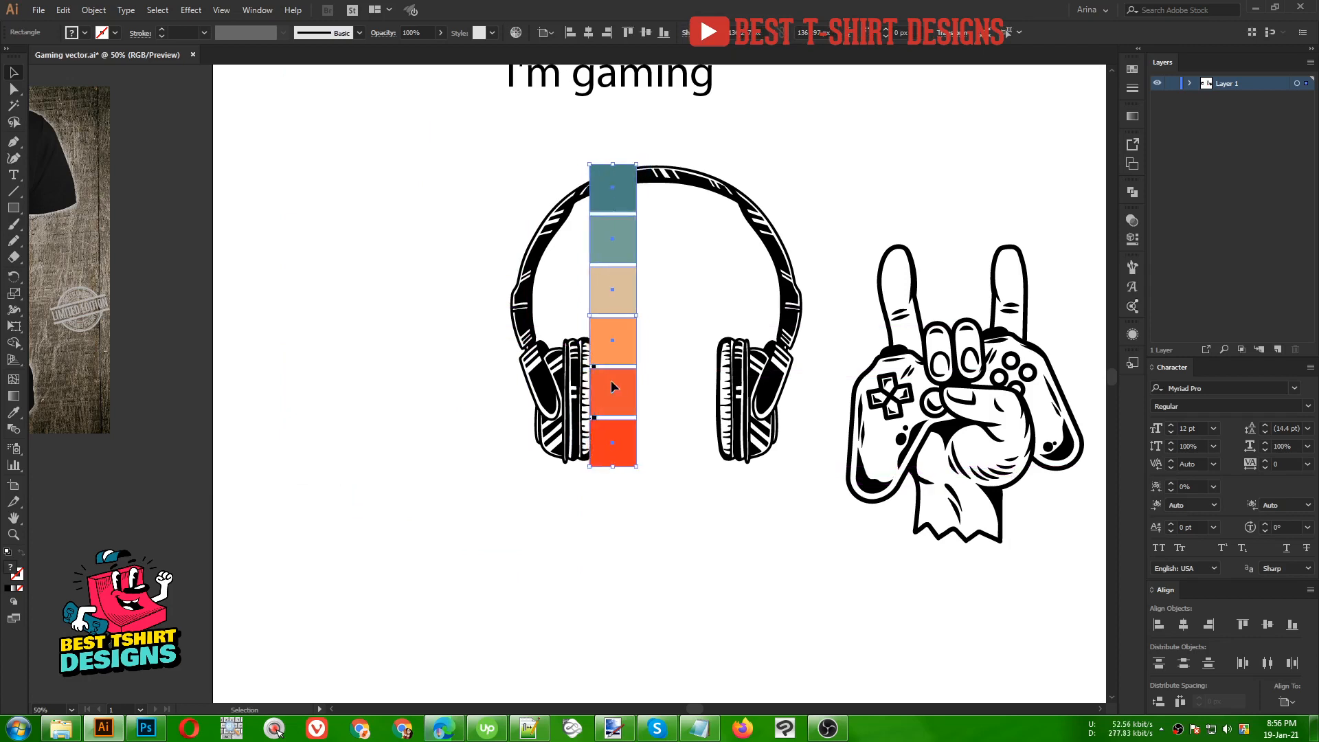
pyautogui.moveTo(612, 381); pyautogui.dragTo(489, 376)
pyautogui.click(333, 489)
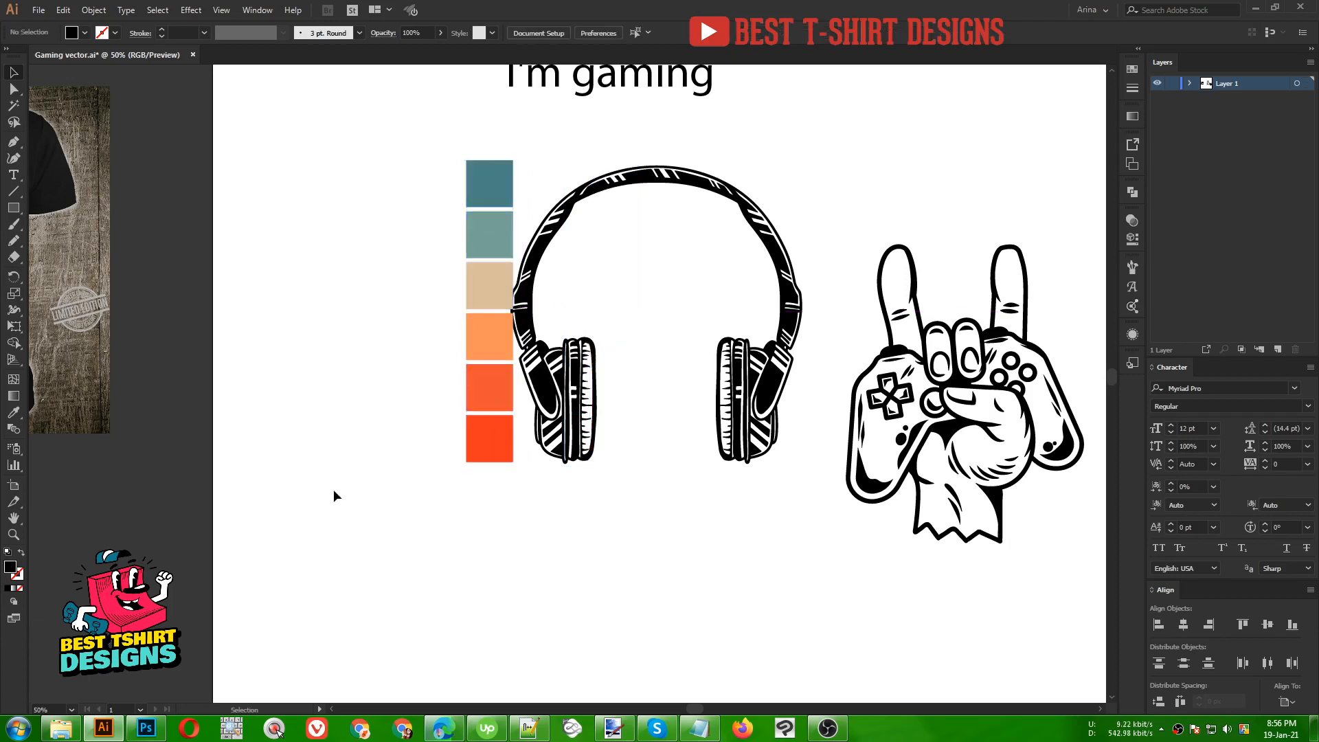
# - Duplicate the scaled column of six swatches and place the copy farther left on the artboard
pyautogui.press('F10')
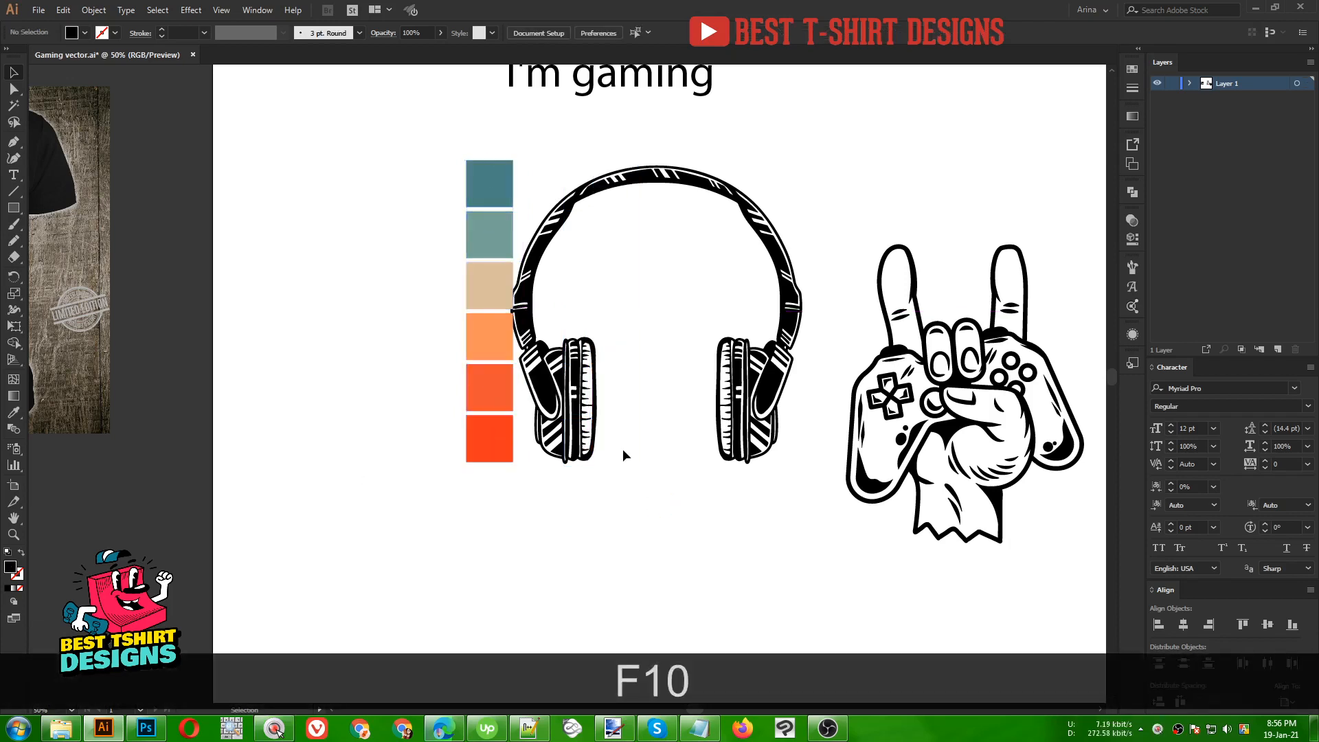
pyautogui.hotkey('ctrl', 'a')
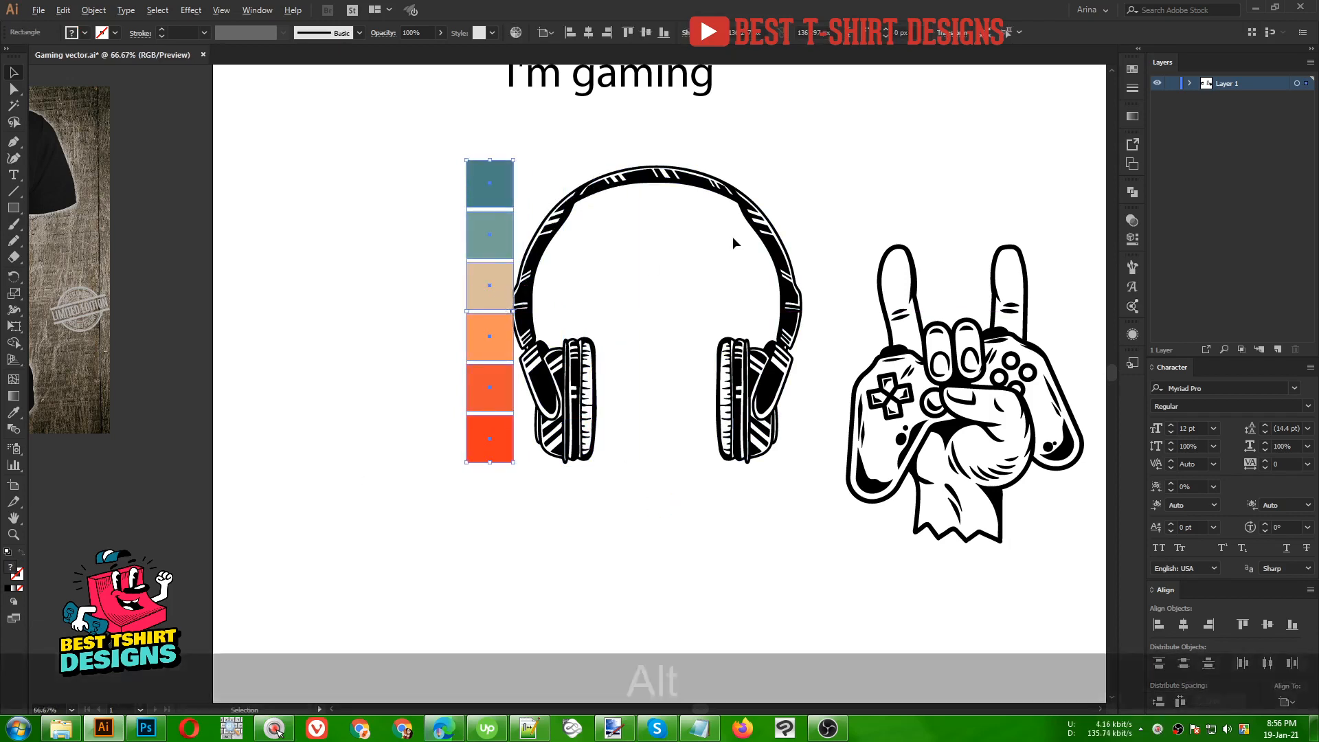
pyautogui.scroll(1, 736, 240)
pyautogui.scroll(-2, 455, 340)
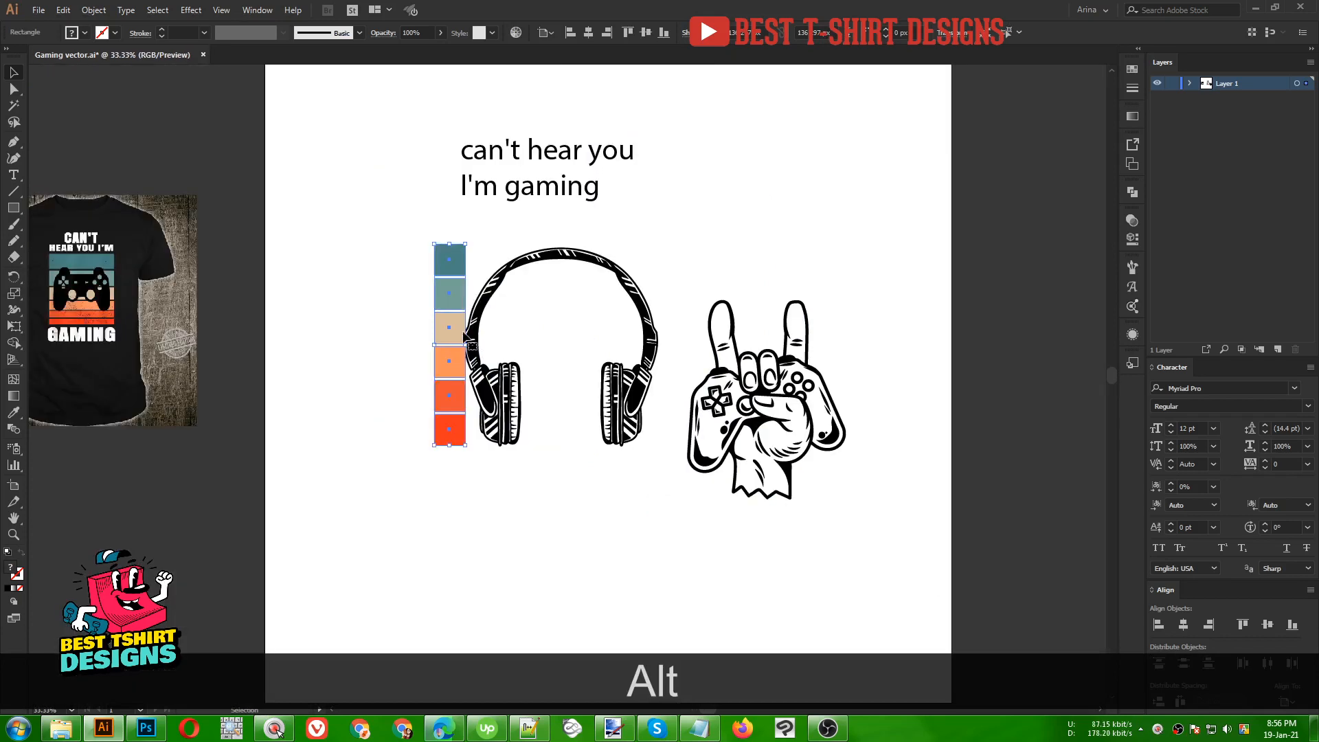
pyautogui.moveTo(457, 332); pyautogui.dragTo(327, 326)
# - Stretch the swatches beside the headphones into stripes covering their full width and send the stripes behind the headphones
pyautogui.click(461, 334)
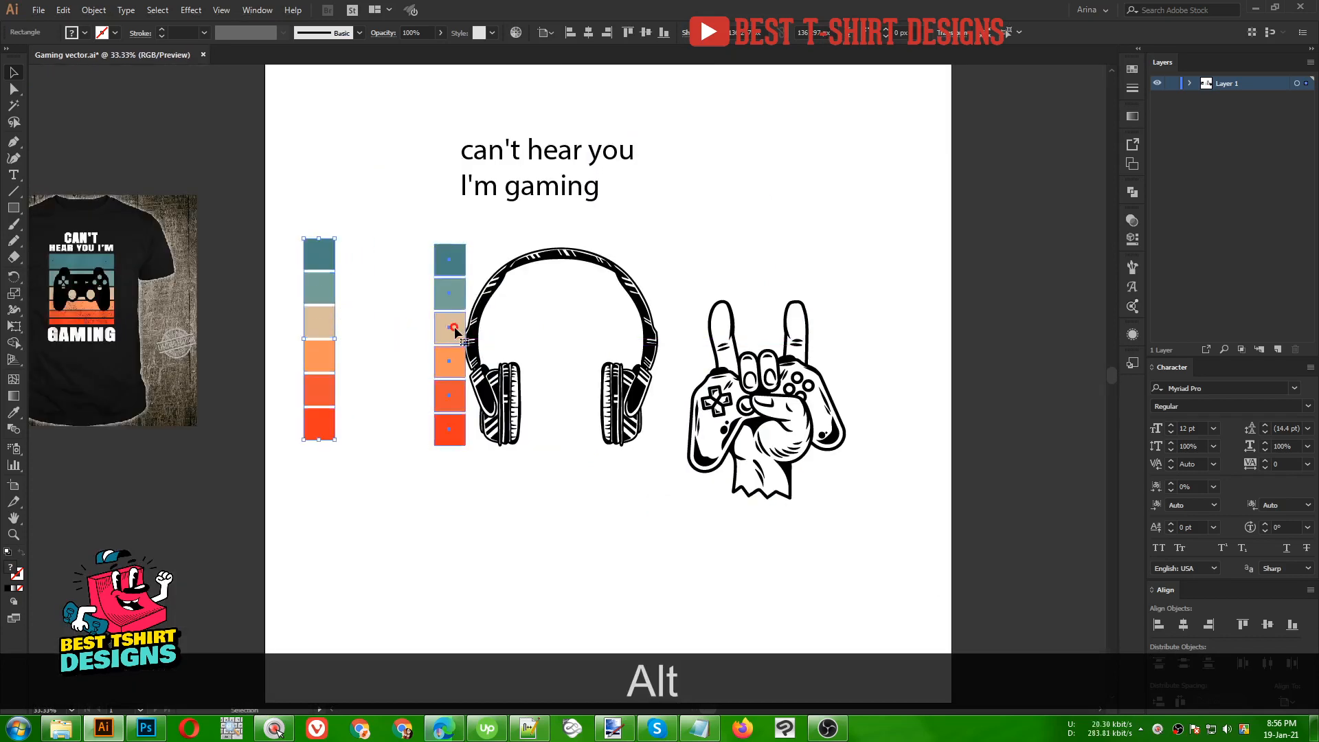
pyautogui.moveTo(466, 343); pyautogui.dragTo(676, 366)
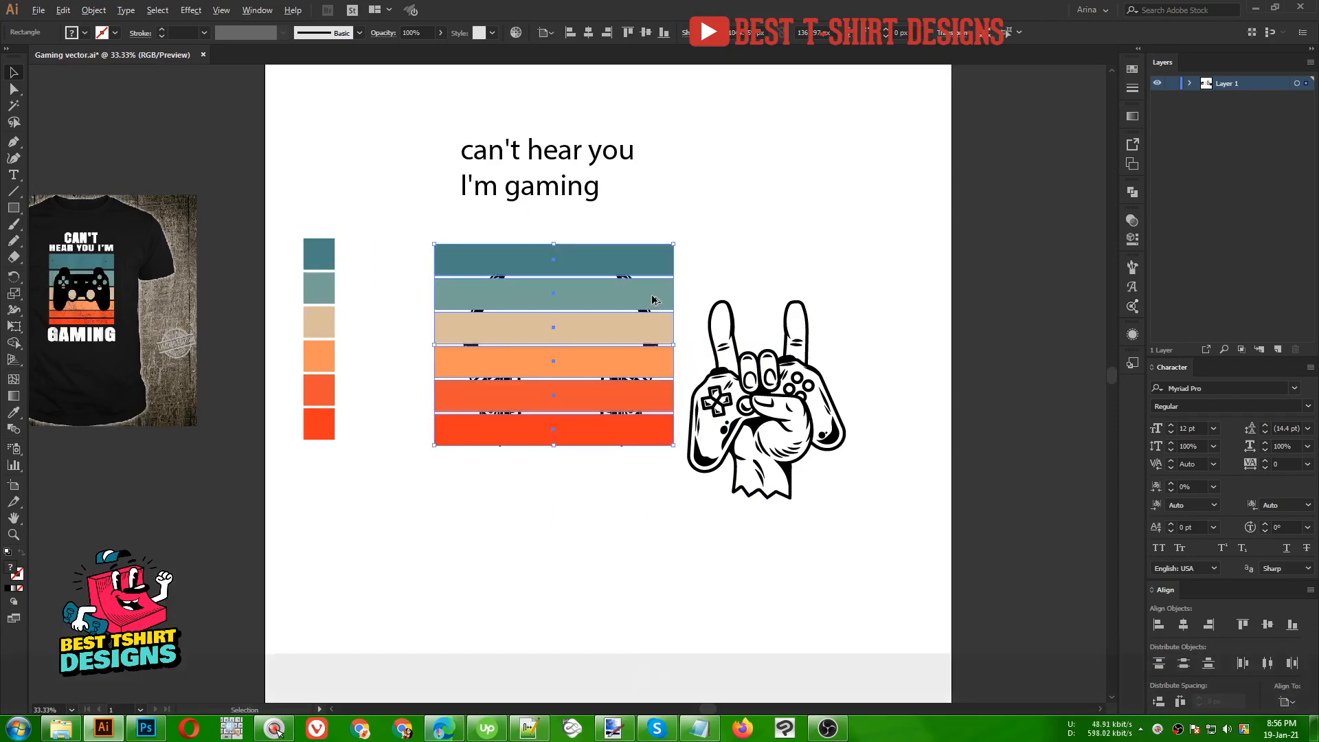
pyautogui.scroll(1, 653, 297)
pyautogui.hotkey('ctrl', 'x')
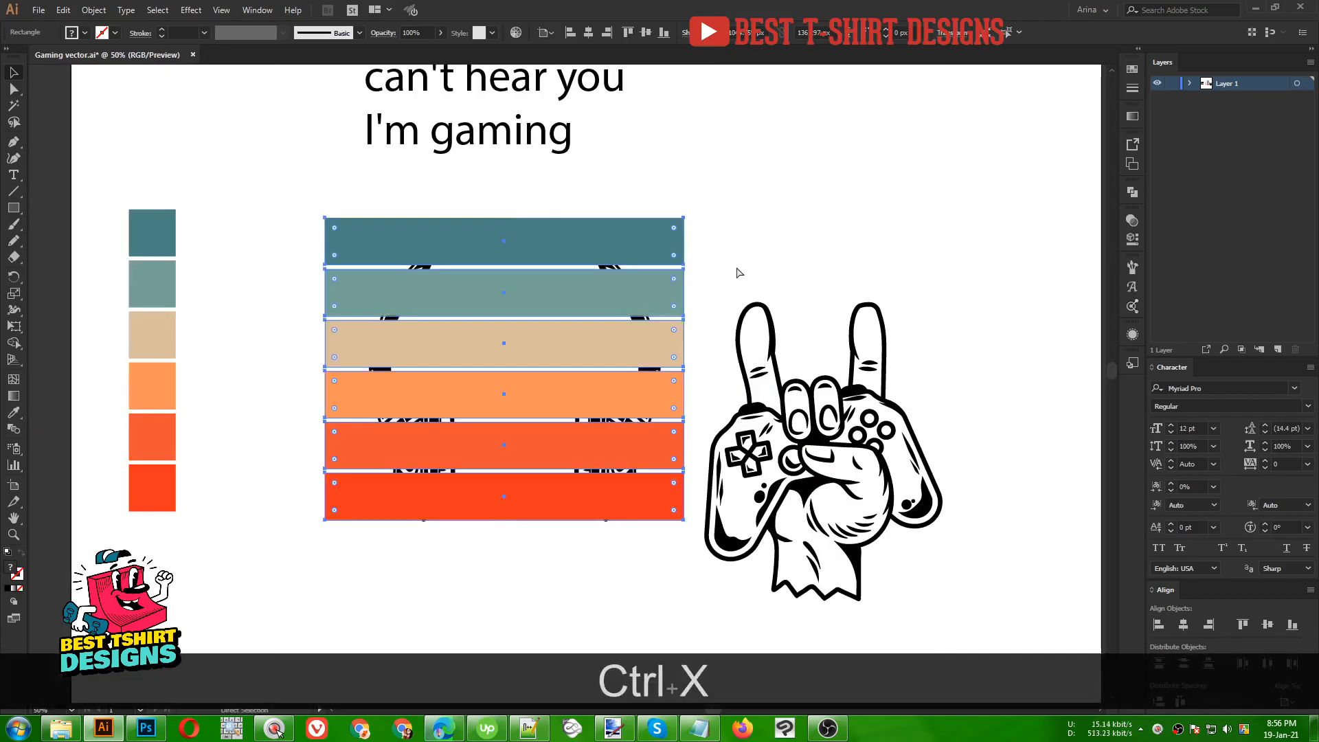
pyautogui.hotkey('ctrl', 'b')
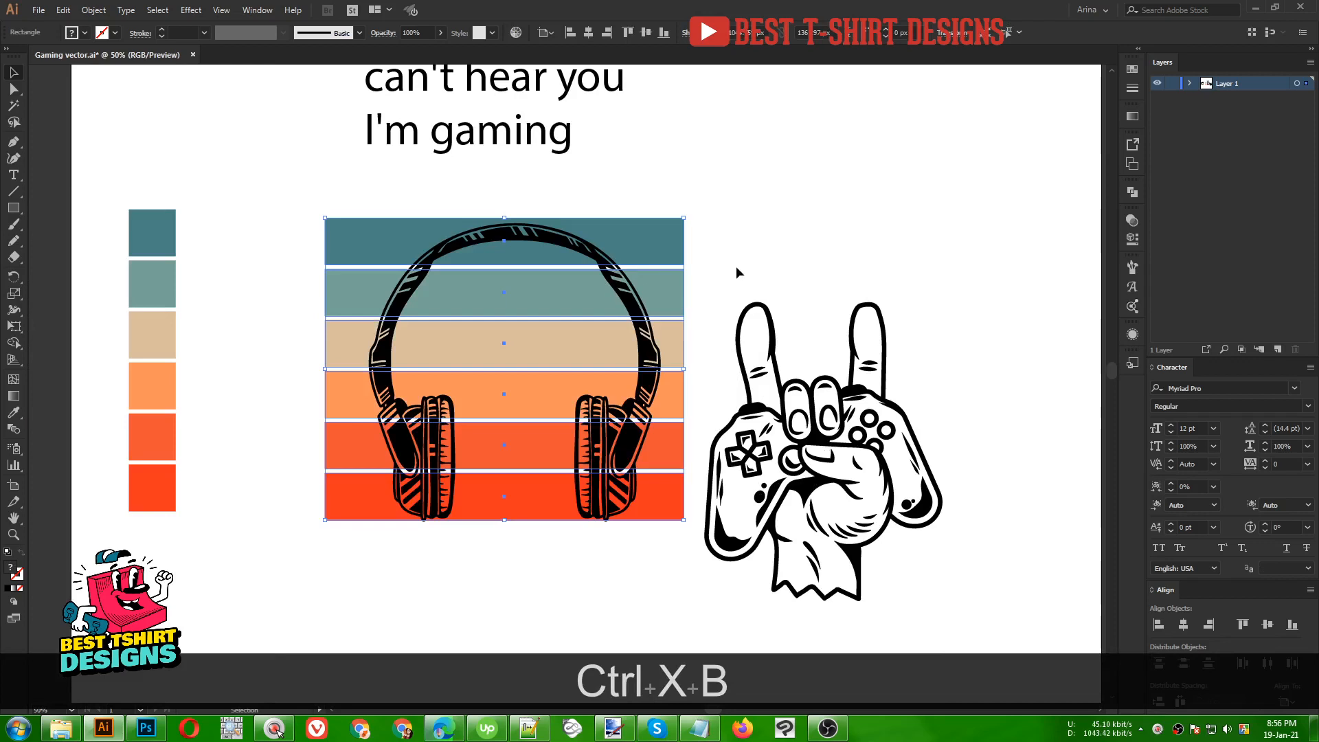
pyautogui.click(736, 266)
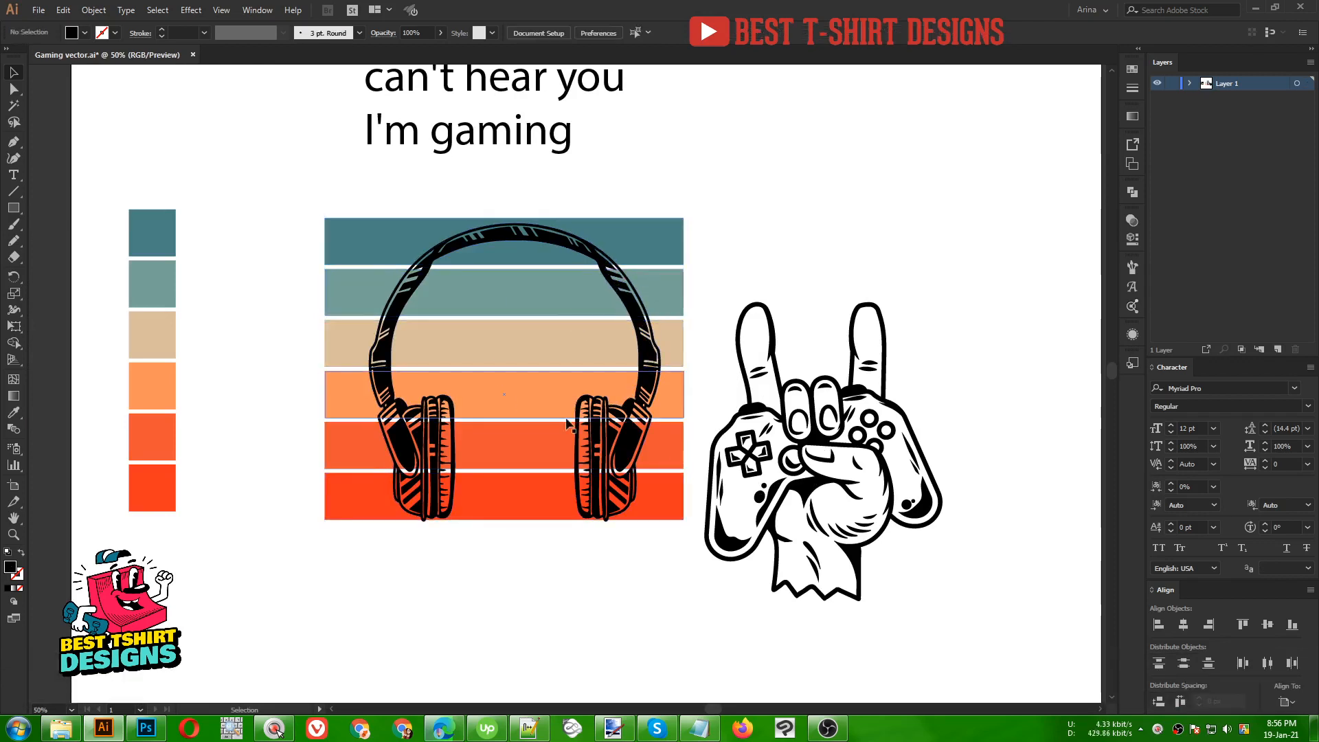
# - Remove the stripe areas outside the headphones and inside the headband opening with the Shape Builder tool
pyautogui.scroll(1, 494, 433)
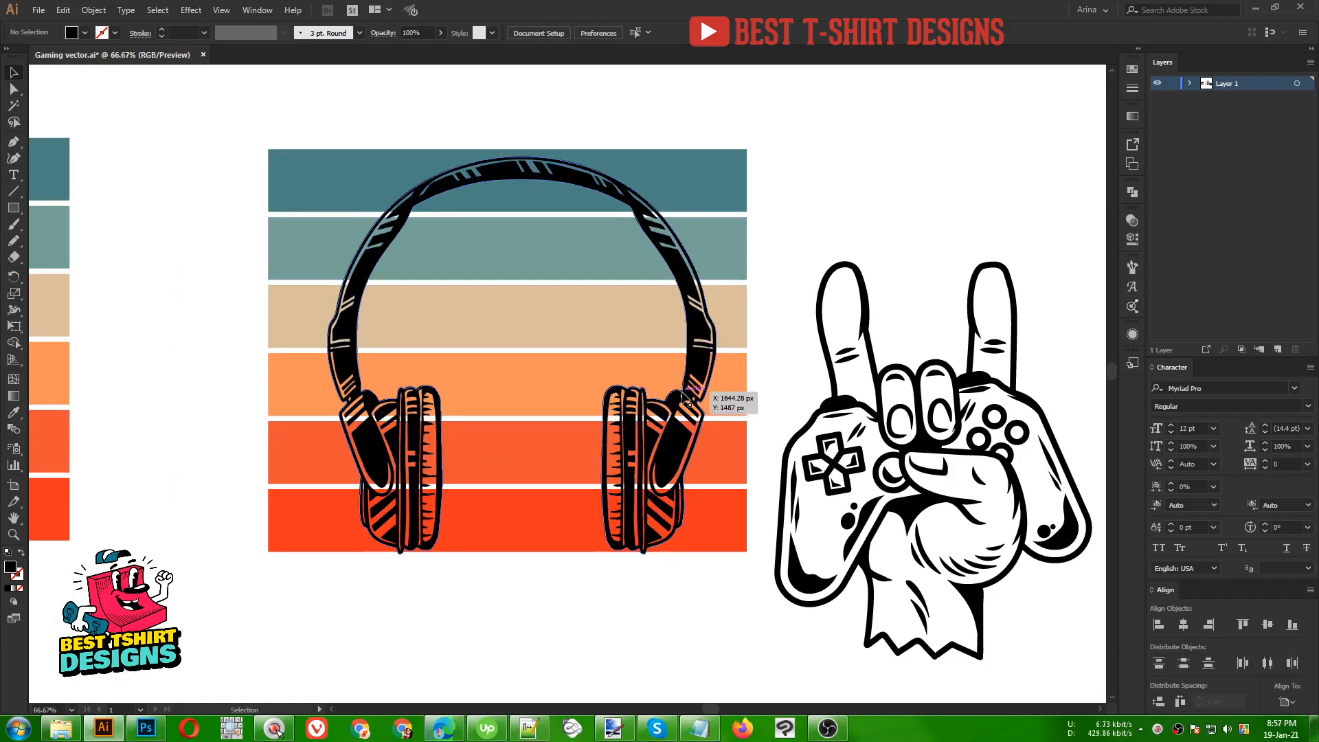
pyautogui.moveTo(760, 277); pyautogui.dragTo(661, 328)
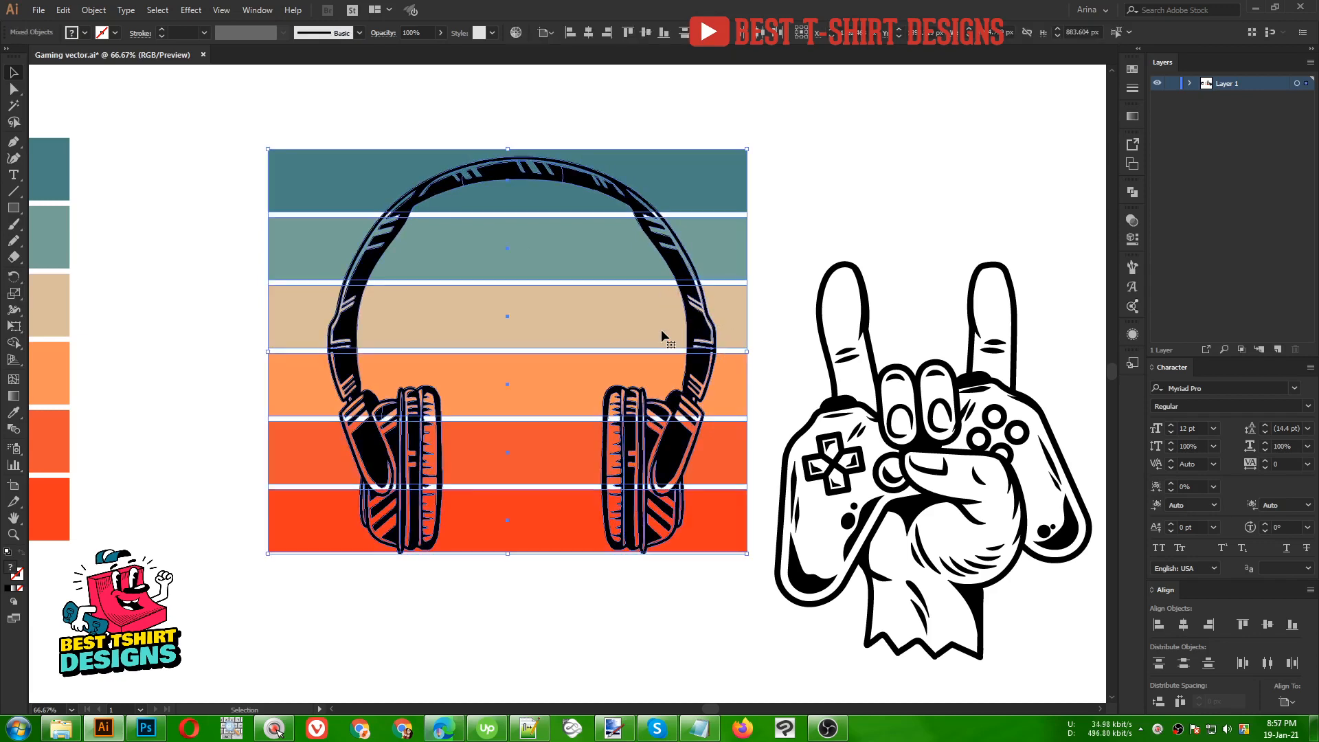
pyautogui.hotkey('shift', 'm')
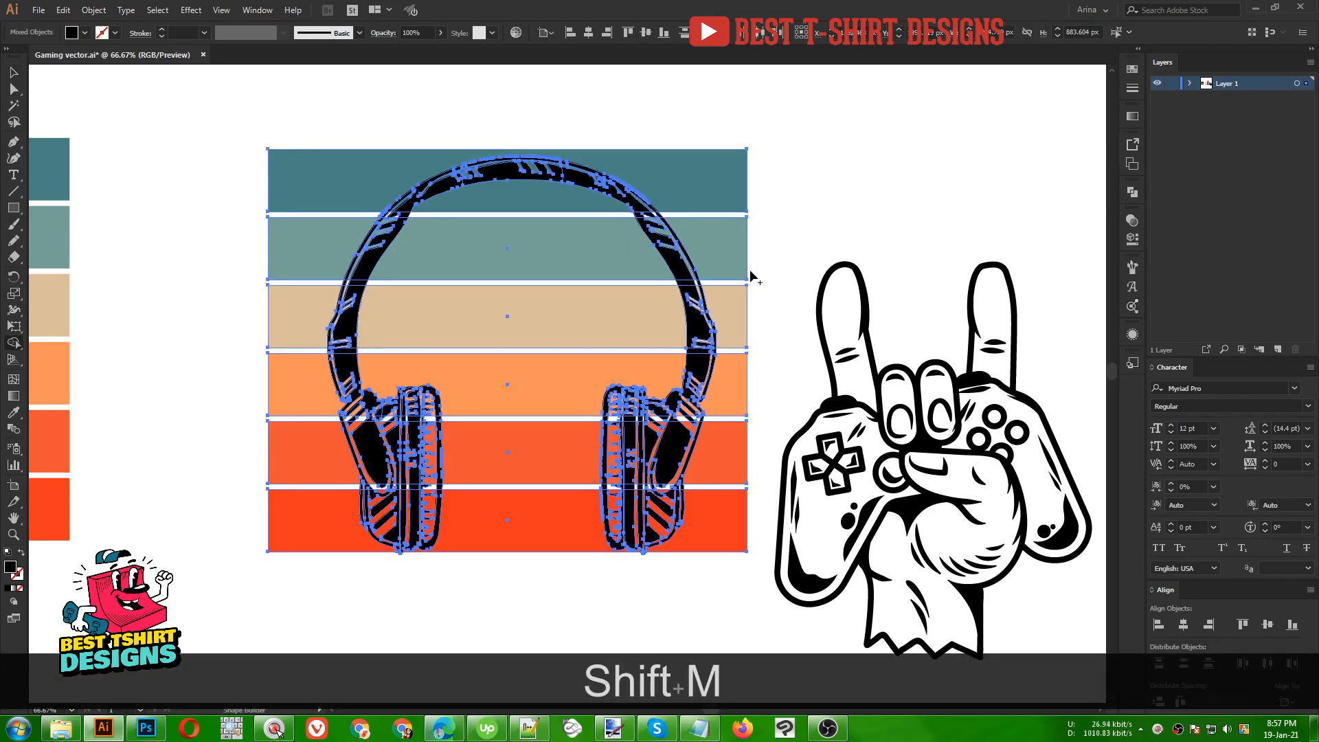
pyautogui.moveTo(706, 132)
pyautogui.mouseDown()
pyautogui.moveTo(737, 430)
pyautogui.moveTo(725, 573)
pyautogui.mouseUp()
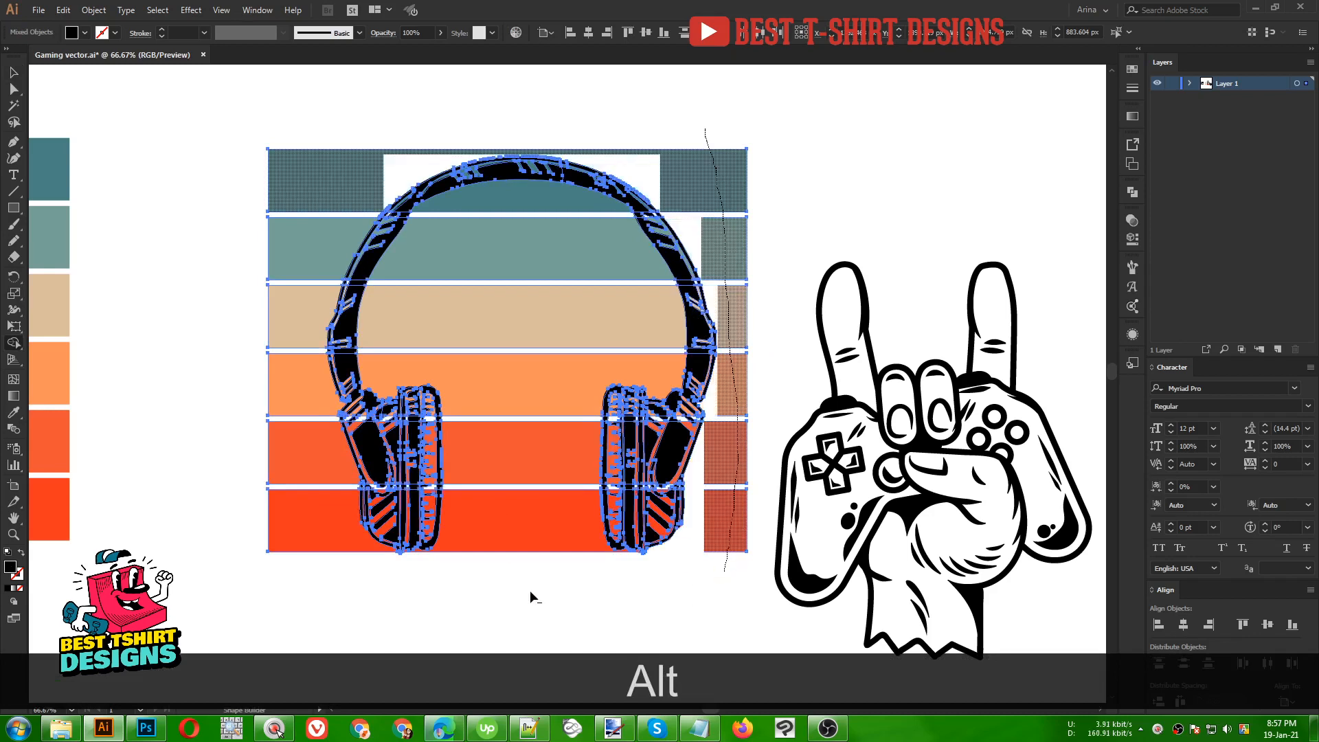
pyautogui.moveTo(544, 578)
pyautogui.mouseDown()
pyautogui.moveTo(507, 496)
pyautogui.moveTo(524, 220)
pyautogui.mouseUp()
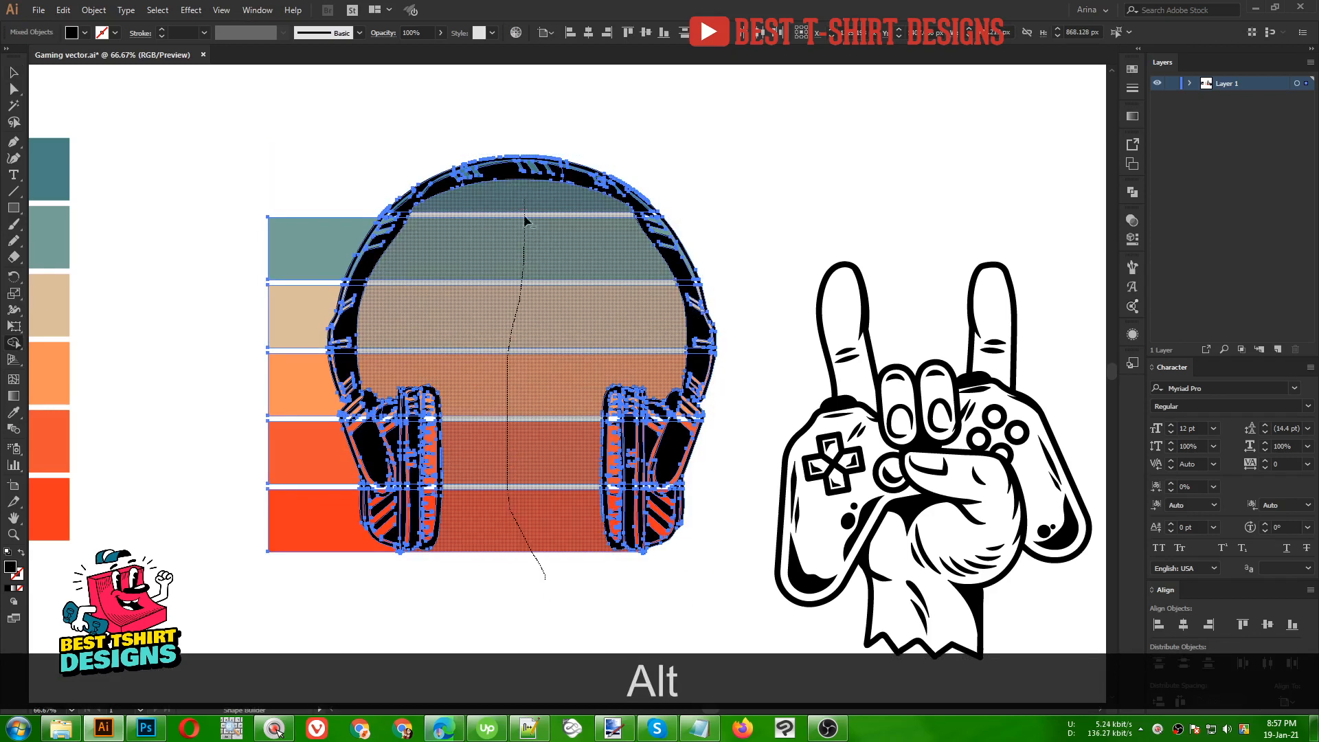
pyautogui.moveTo(291, 180)
pyautogui.mouseDown()
pyautogui.moveTo(281, 366)
pyautogui.moveTo(310, 555)
pyautogui.mouseUp()
pyautogui.moveTo(375, 611); pyautogui.dragTo(436, 601)
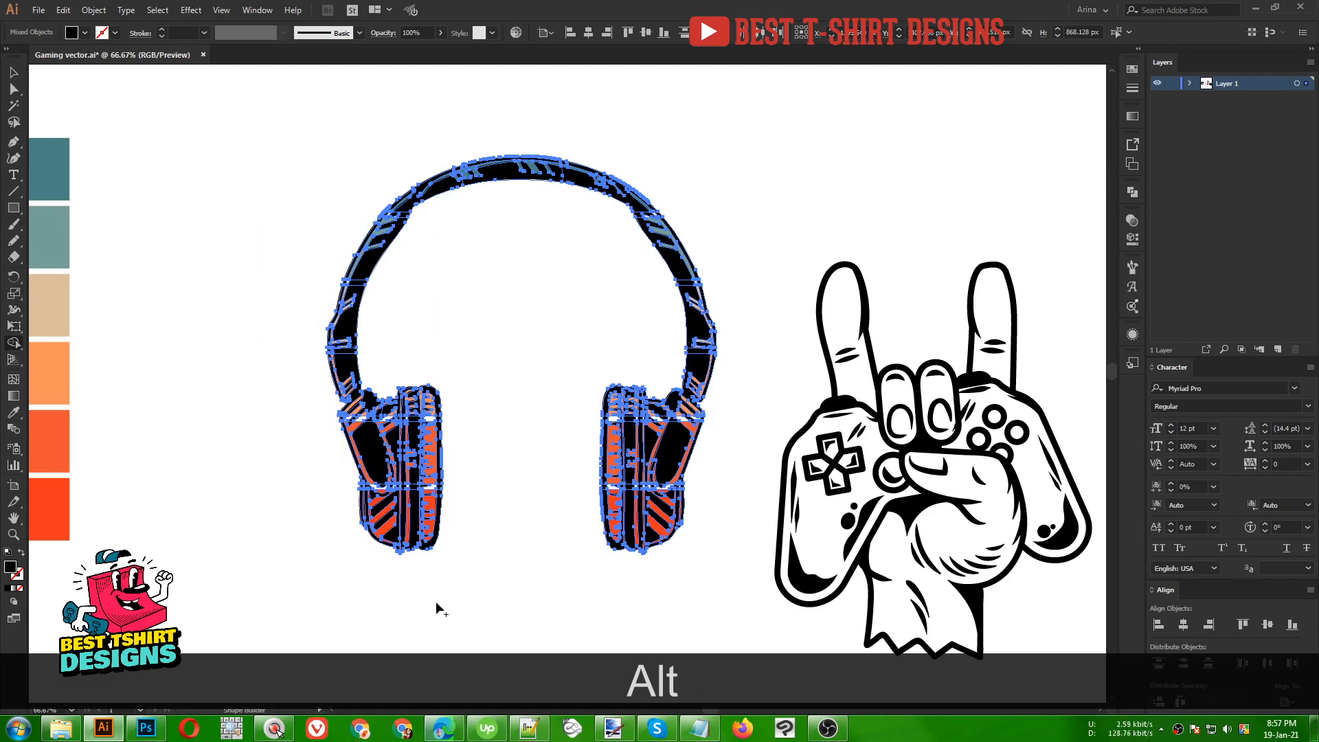
pyautogui.press('v')
pyautogui.click(517, 591)
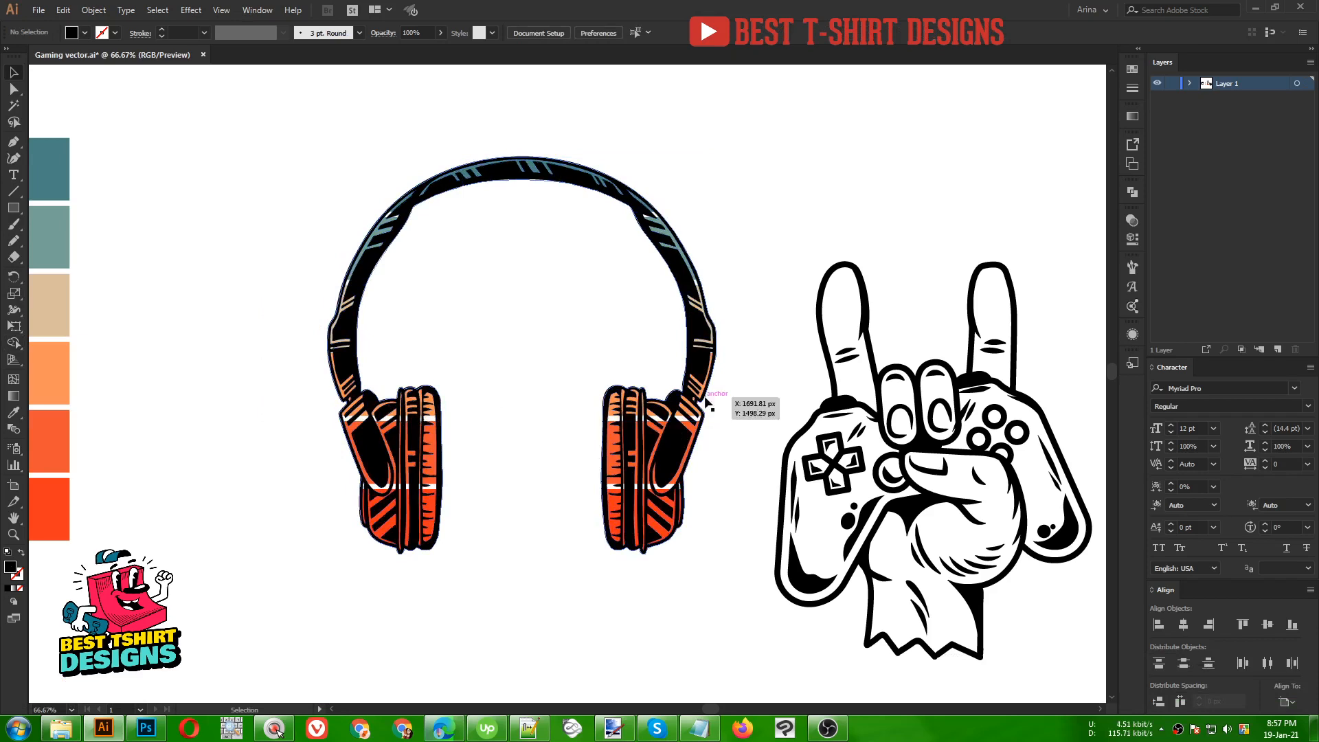
# - Group all the parts of the coloured headphones
pyautogui.moveTo(283, 145); pyautogui.dragTo(751, 617)
pyautogui.hotkey('ctrl', 'g')
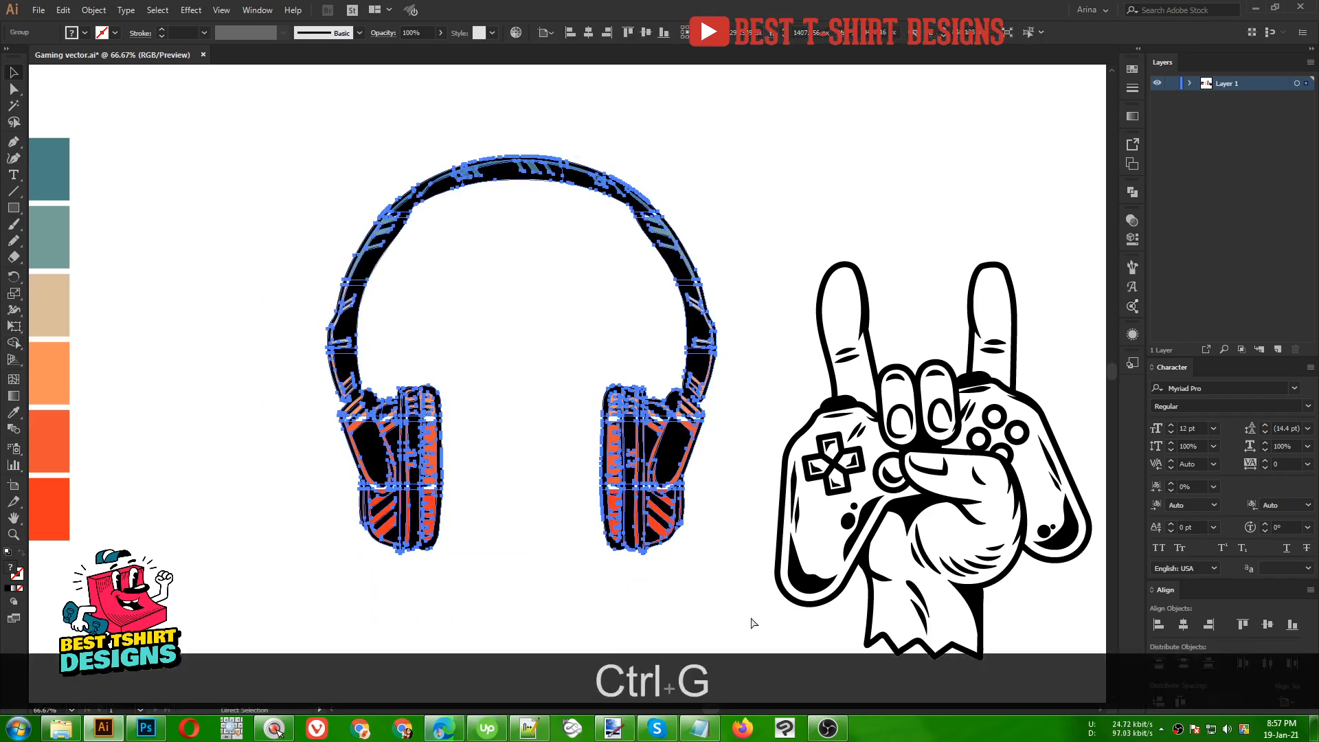
pyautogui.click(551, 469)
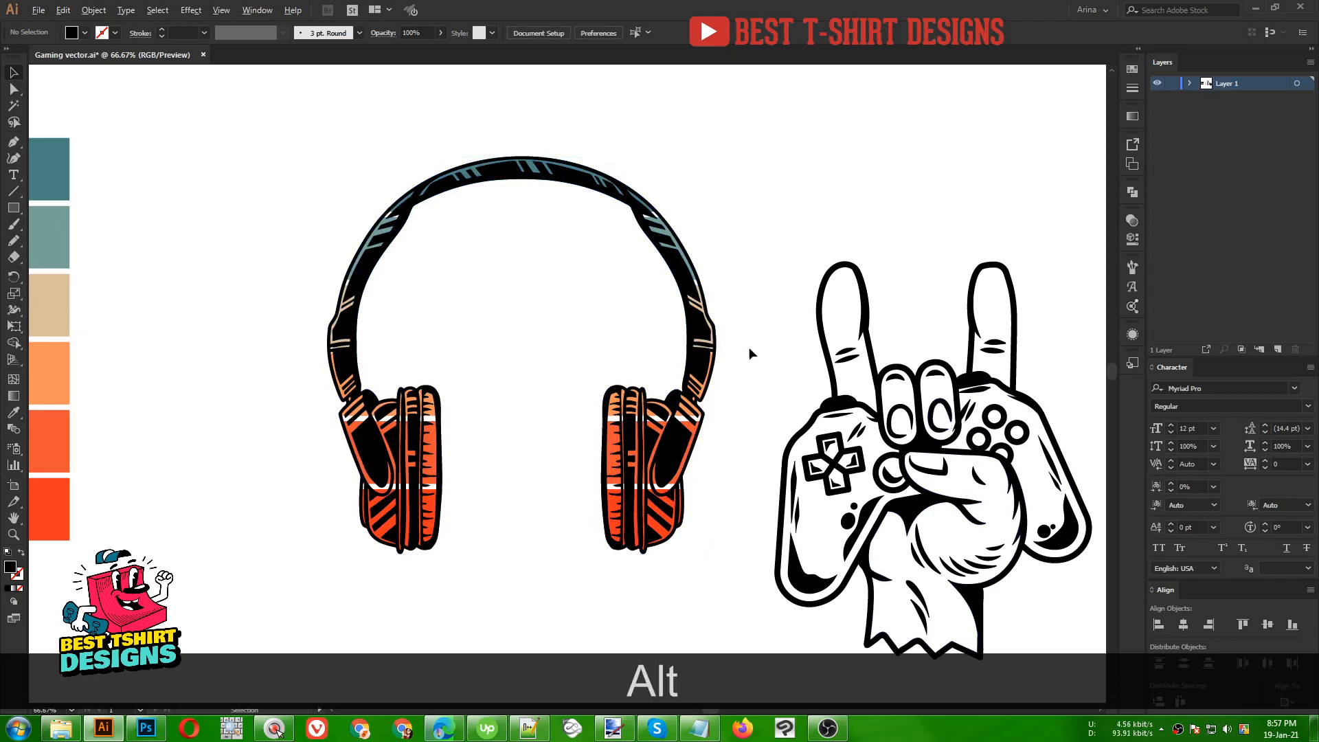
# - Move the controller hand artwork to the empty area below the headphones
pyautogui.keyDown('alt'); pyautogui.scroll(-1, 751, 353); pyautogui.keyUp('alt')
pyautogui.scroll(-3, 893, 351)
pyautogui.moveTo(899, 350); pyautogui.dragTo(568, 442)
pyautogui.scroll(-2, 569, 371)
pyautogui.moveTo(568, 371); pyautogui.dragTo(580, 479)
# - Copy the six swatches beside the controller hand and scale the copy to cover the hand's full height
pyautogui.scroll(1, 217, 250)
pyautogui.keyDown('alt'); pyautogui.moveTo(217, 250); pyautogui.dragTo(414, 625); pyautogui.keyUp('alt')
pyautogui.scroll(-2, 451, 493)
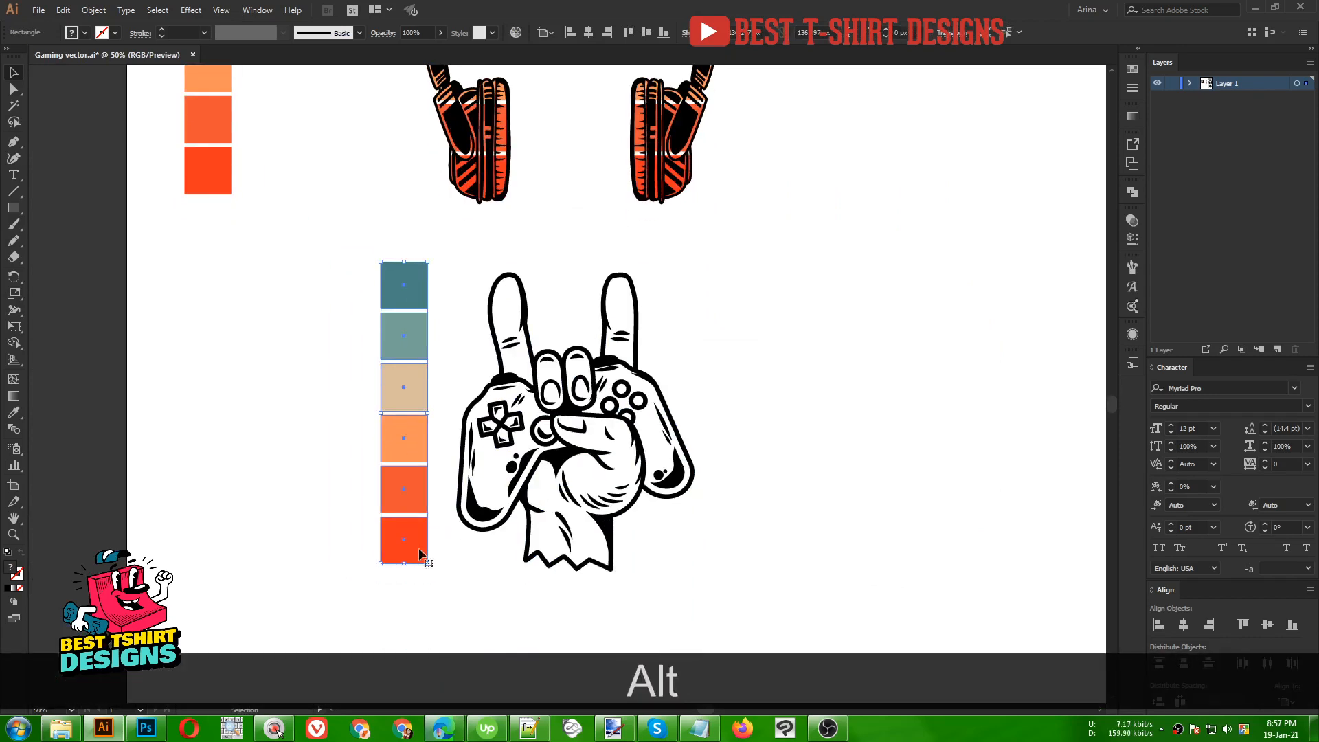
pyautogui.moveTo(407, 565); pyautogui.dragTo(409, 583)
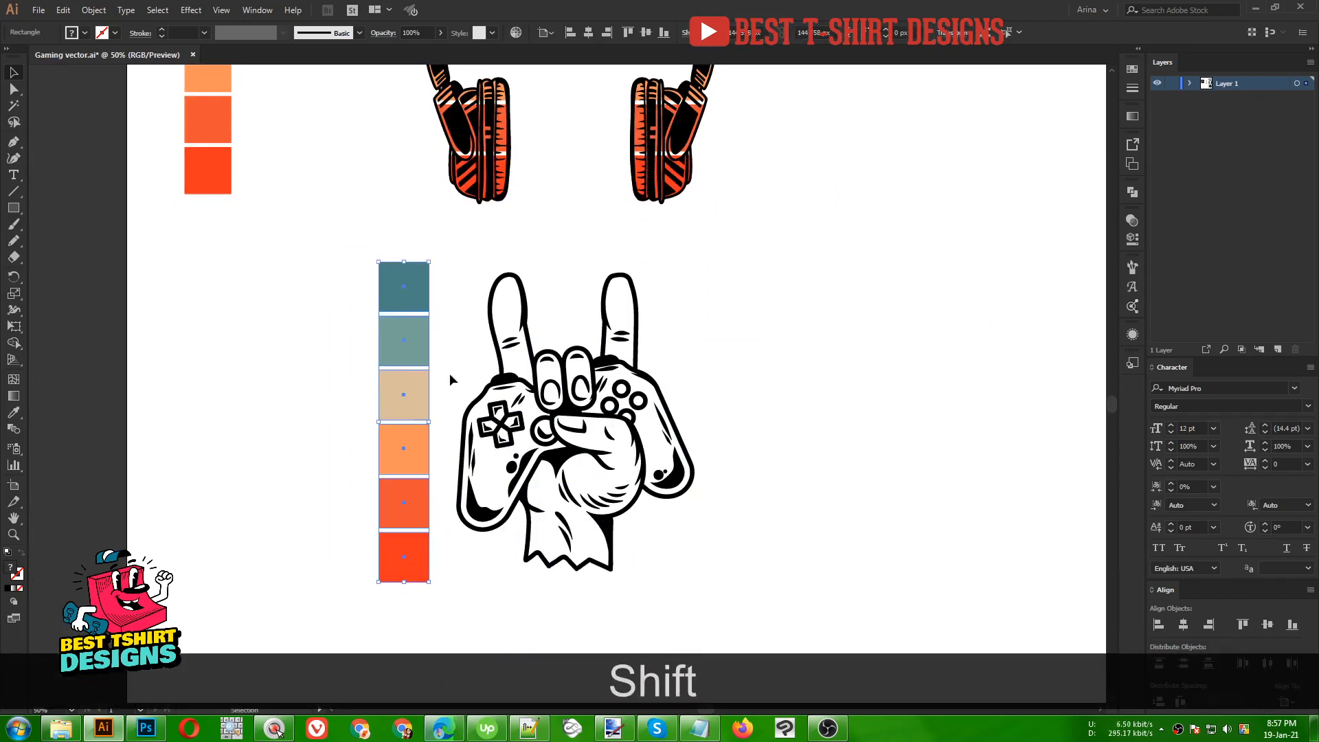
# - Stretch the copied swatches into stripes across the controller hand and place them behind the artwork
pyautogui.moveTo(436, 419); pyautogui.dragTo(732, 441)
pyautogui.hotkey('ctrl', 'x')
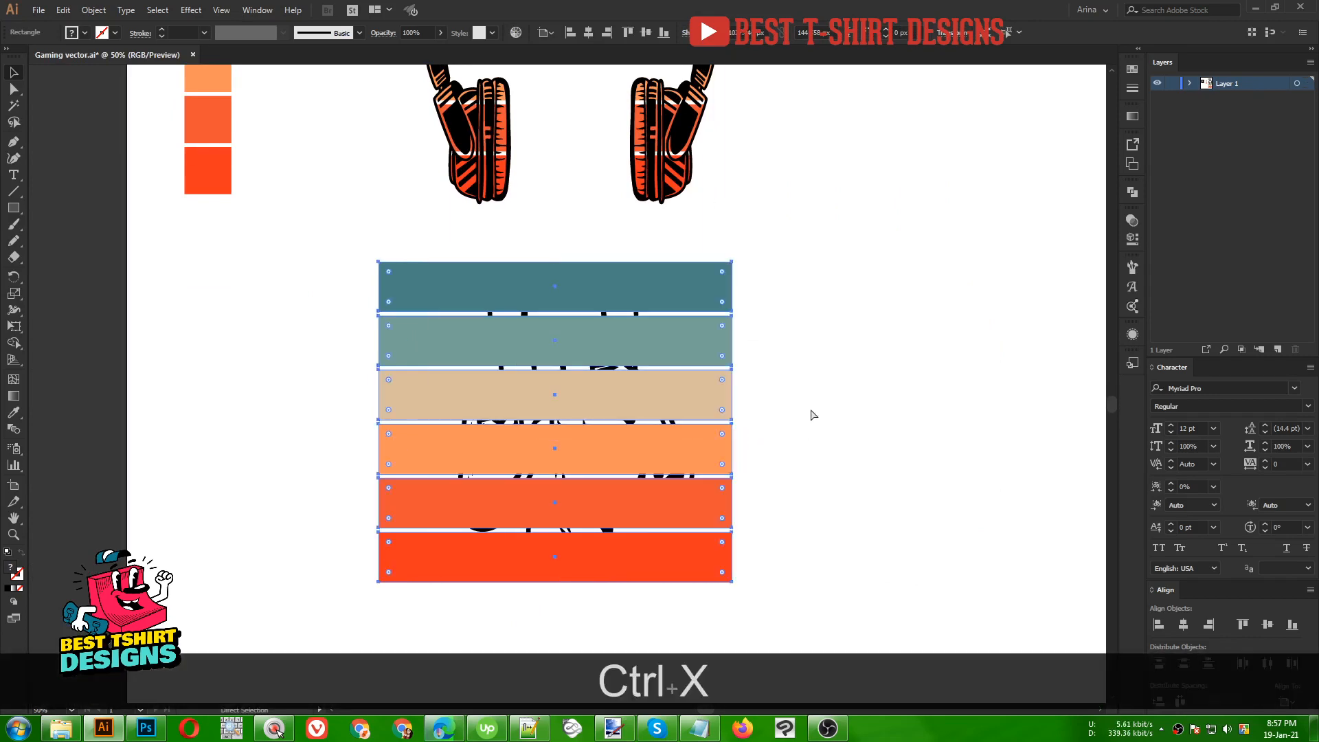
pyautogui.hotkey('ctrl', 'b')
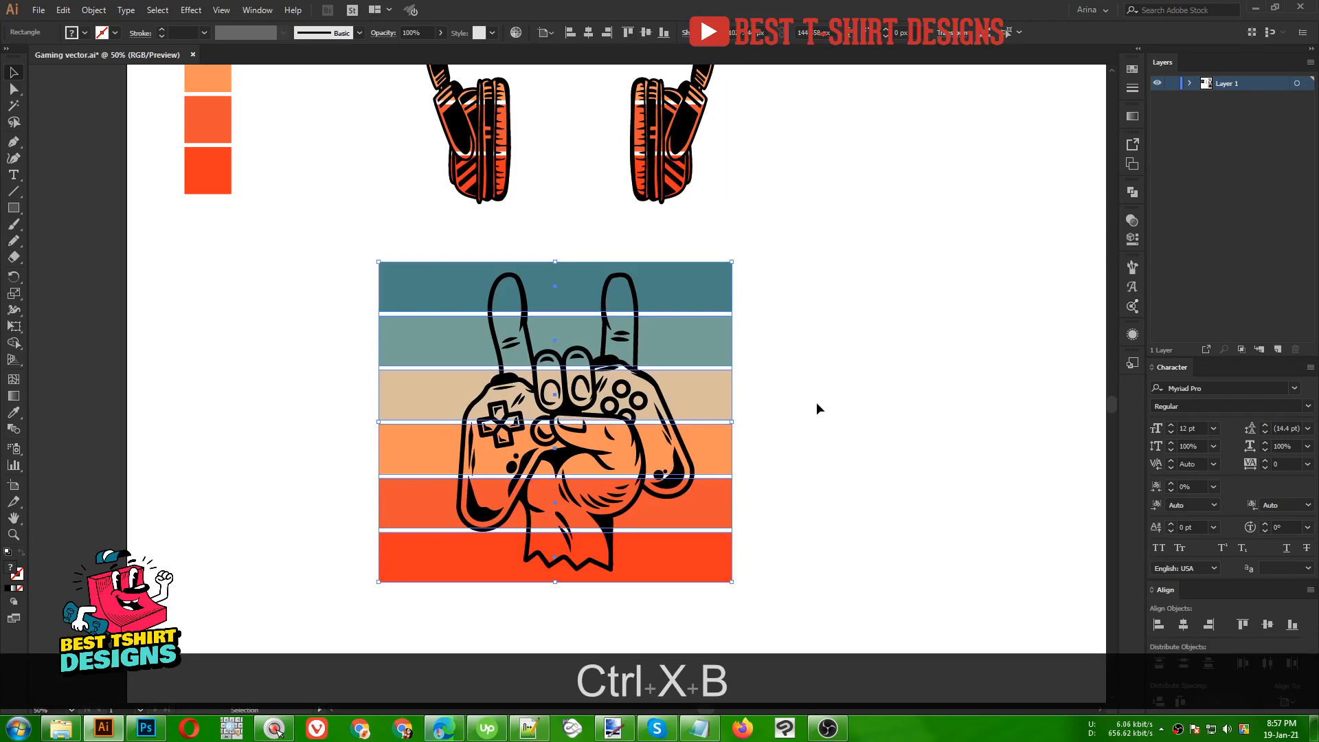
# - Remove all stripe areas outside the controller hand's outline with Shape Builder, including the gaps between the raised fingers and beside the wrist
pyautogui.moveTo(787, 306); pyautogui.dragTo(393, 502)
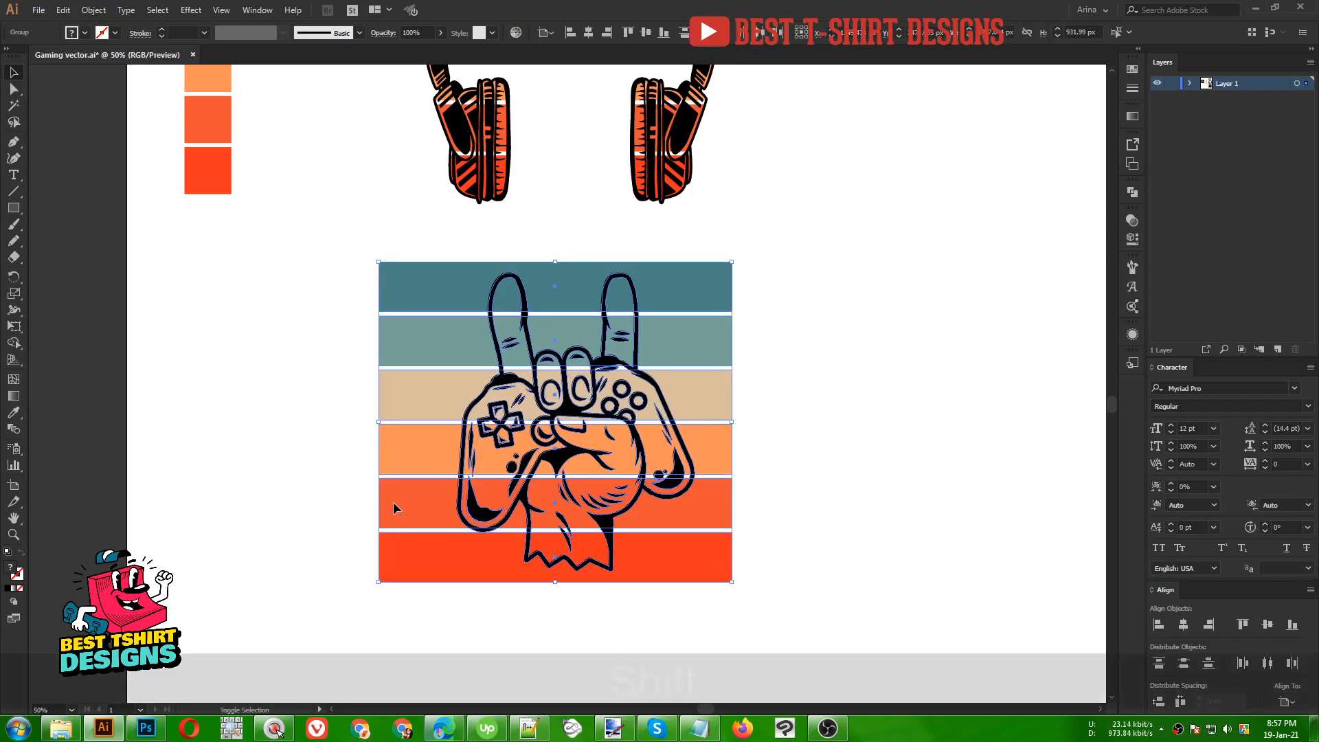
pyautogui.hotkey('shift', 'm')
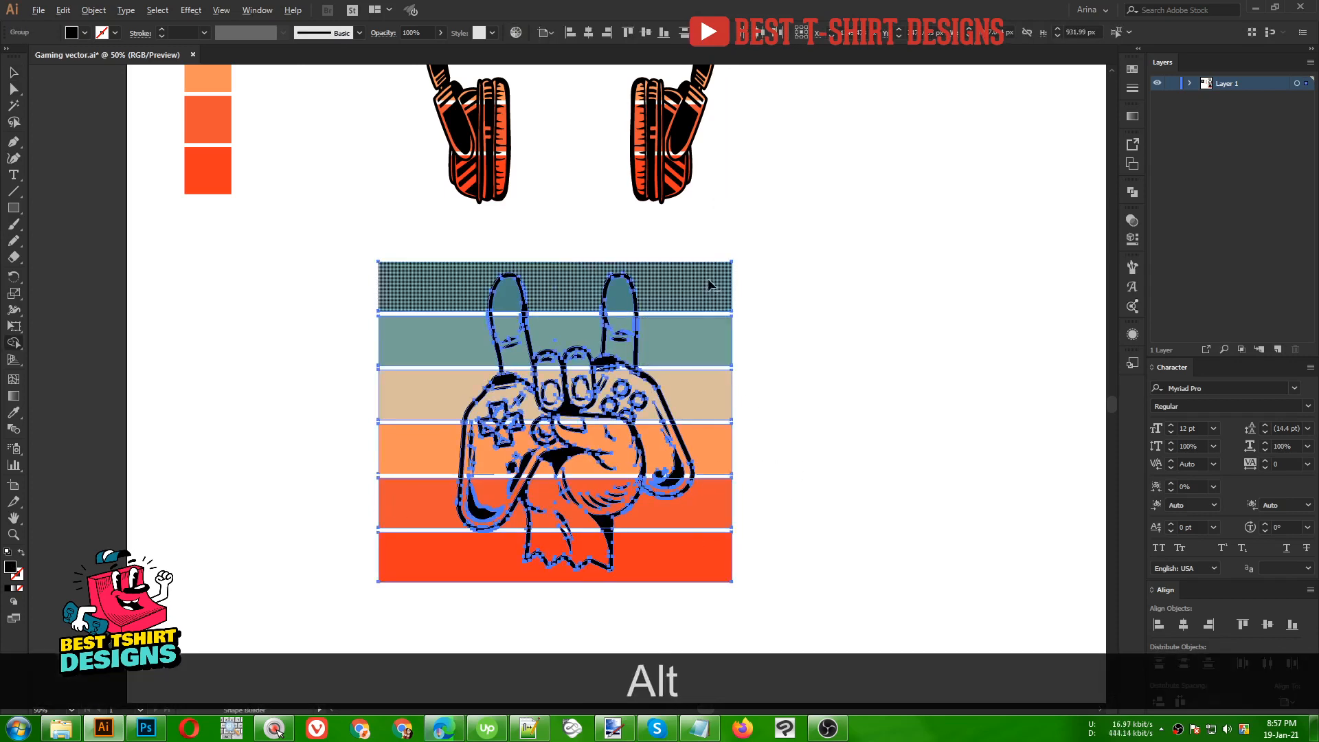
pyautogui.moveTo(699, 255)
pyautogui.mouseDown()
pyautogui.moveTo(726, 575)
pyautogui.moveTo(743, 586)
pyautogui.mouseUp()
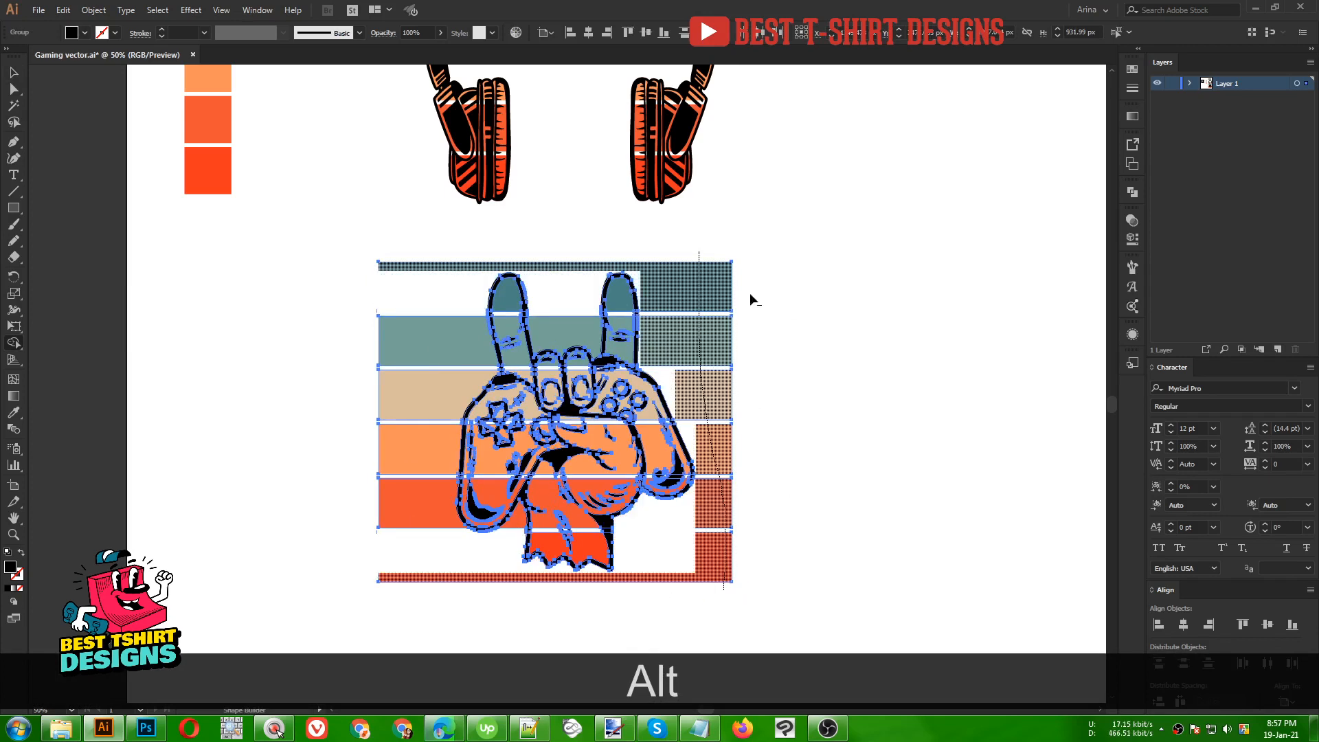
pyautogui.moveTo(429, 280); pyautogui.dragTo(426, 577)
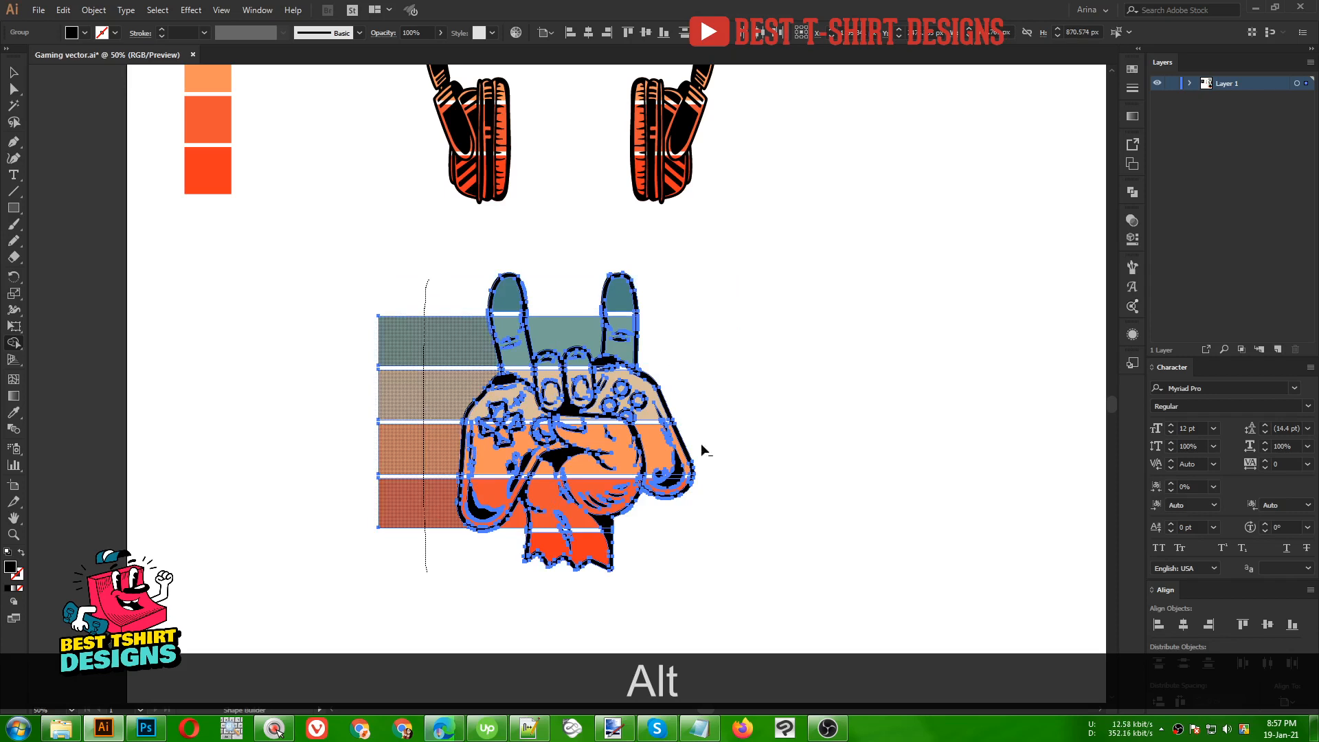
pyautogui.scroll(2, 556, 335)
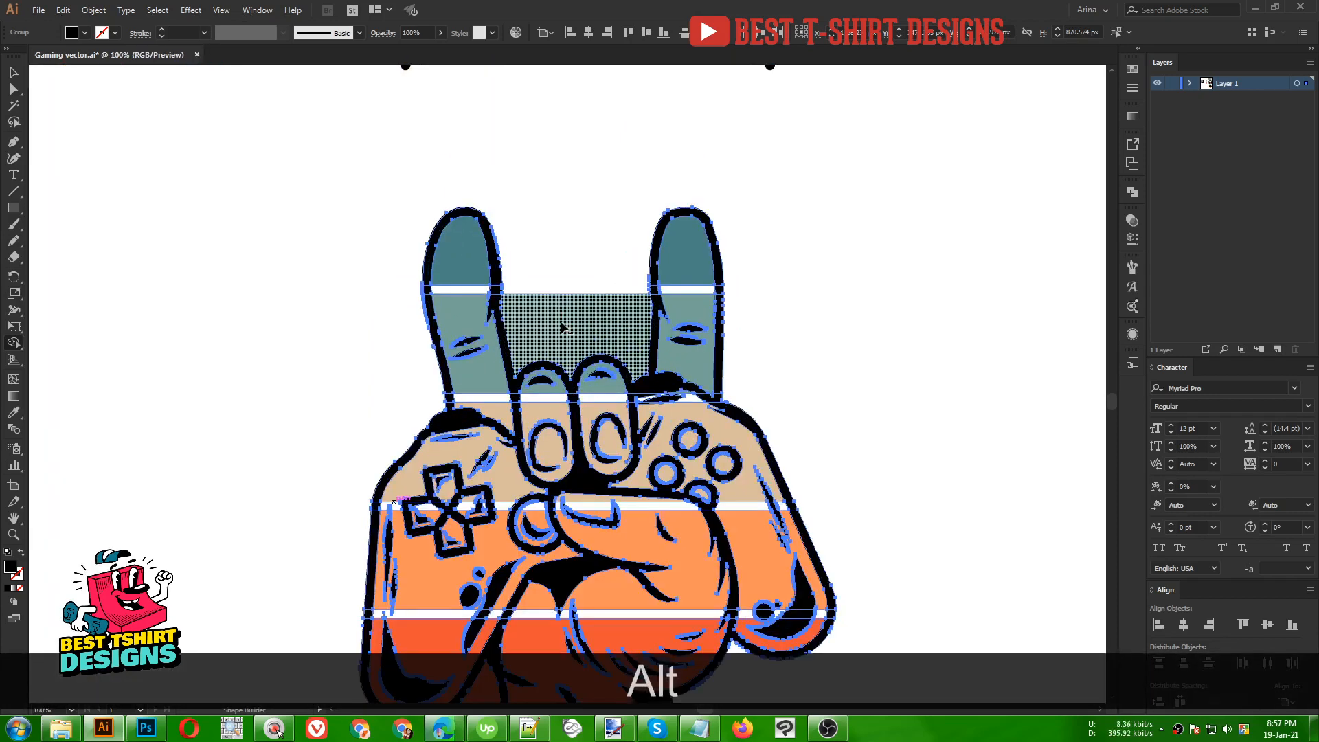
pyautogui.keyDown('alt'); pyautogui.click(562, 328); pyautogui.keyUp('alt')
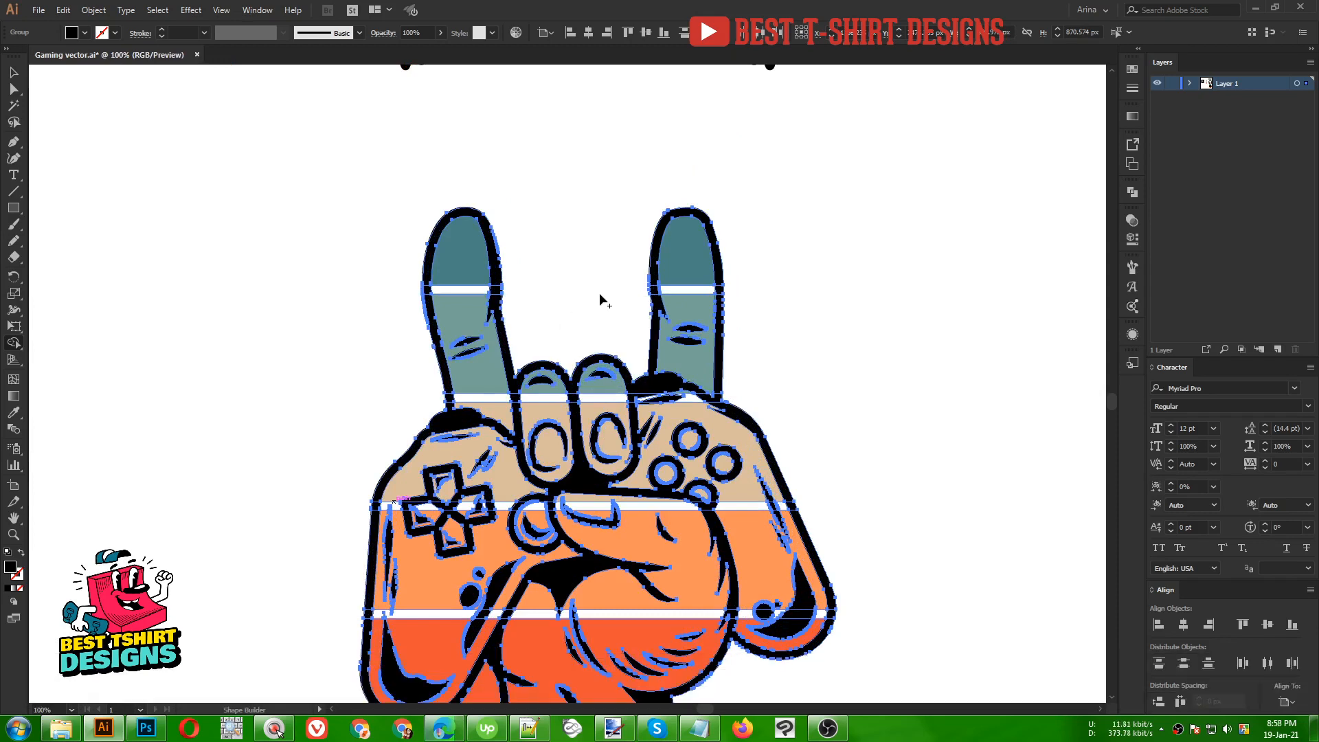
pyautogui.scroll(-3, 599, 295)
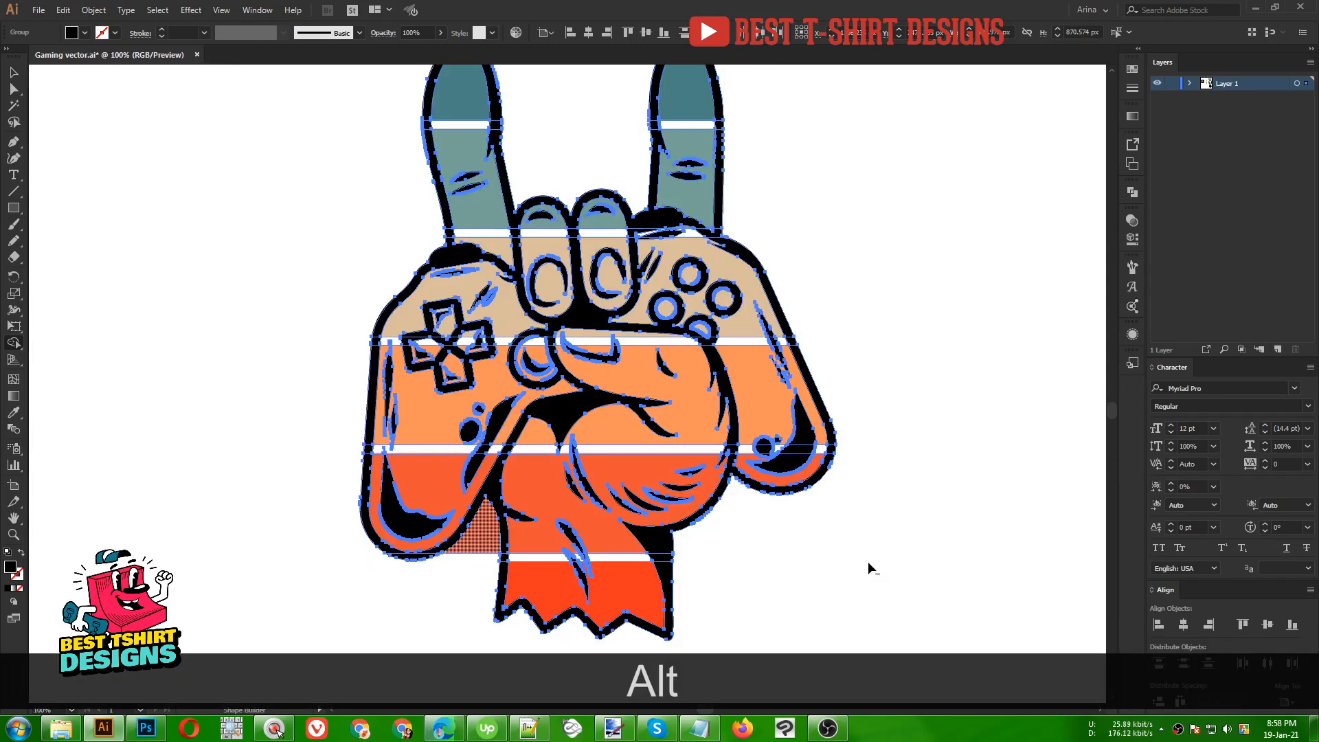
pyautogui.scroll(-2, 642, 444)
pyautogui.hotkey('alt', 'v')
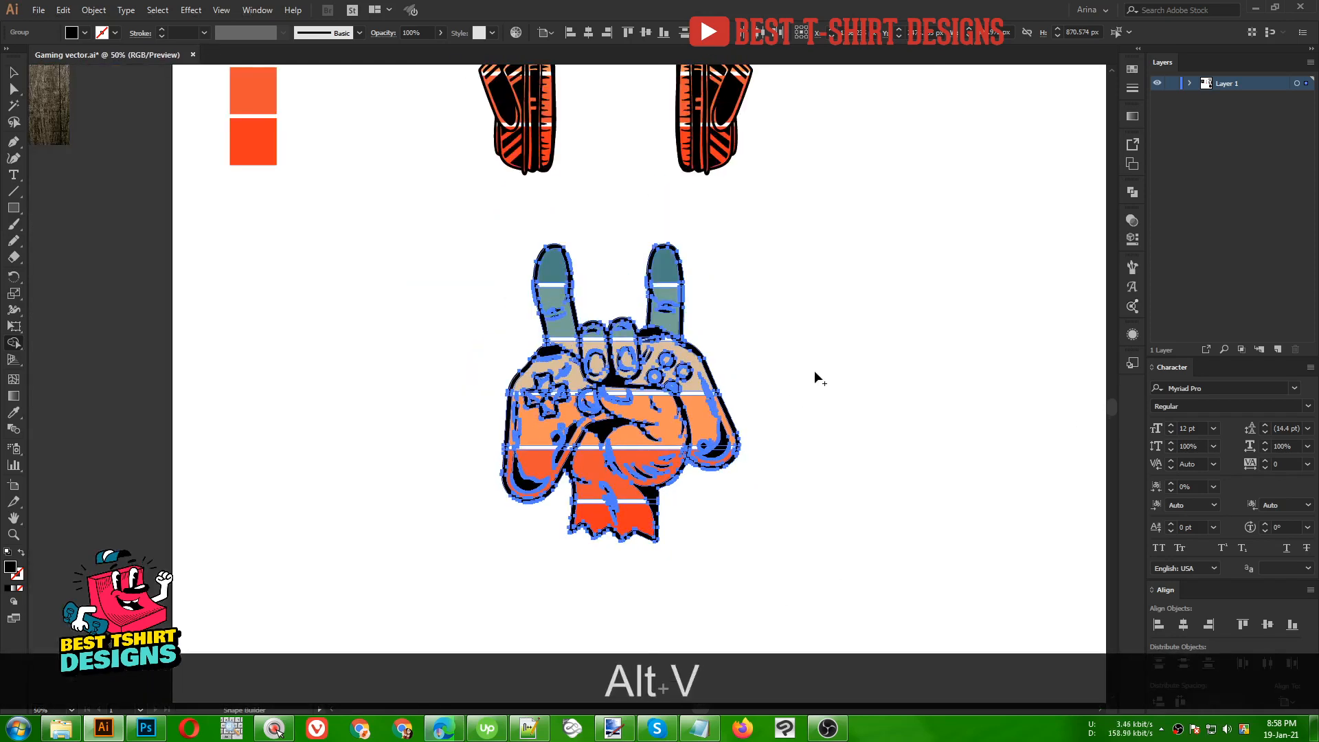
# - Group all the pieces of the striped controller hand
pyautogui.click(820, 369)
pyautogui.moveTo(440, 232); pyautogui.dragTo(847, 555)
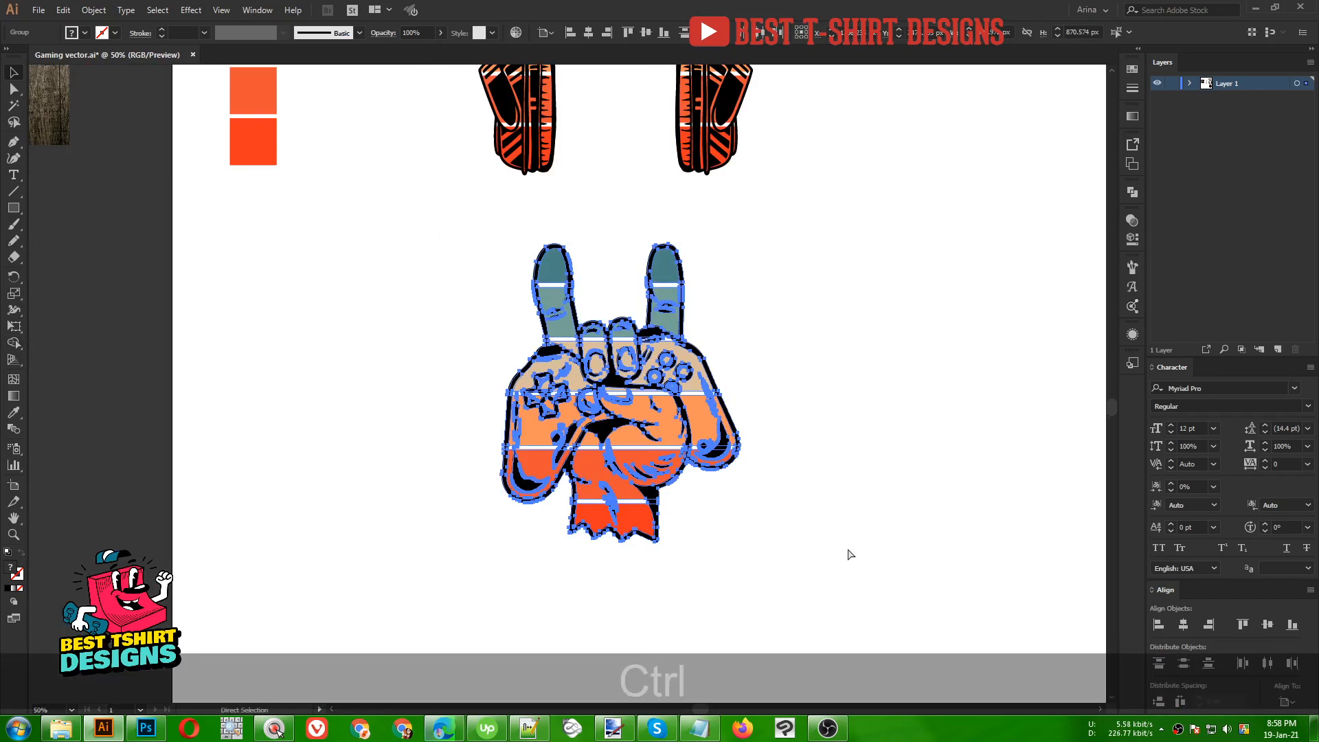
pyautogui.hotkey('ctrl', 'g')
# - Move the controller hand onto the headphones and scale it down proportionally from its centre to fit between the ear cups
pyautogui.scroll(-2, 659, 510)
pyautogui.scroll(2, 659, 507)
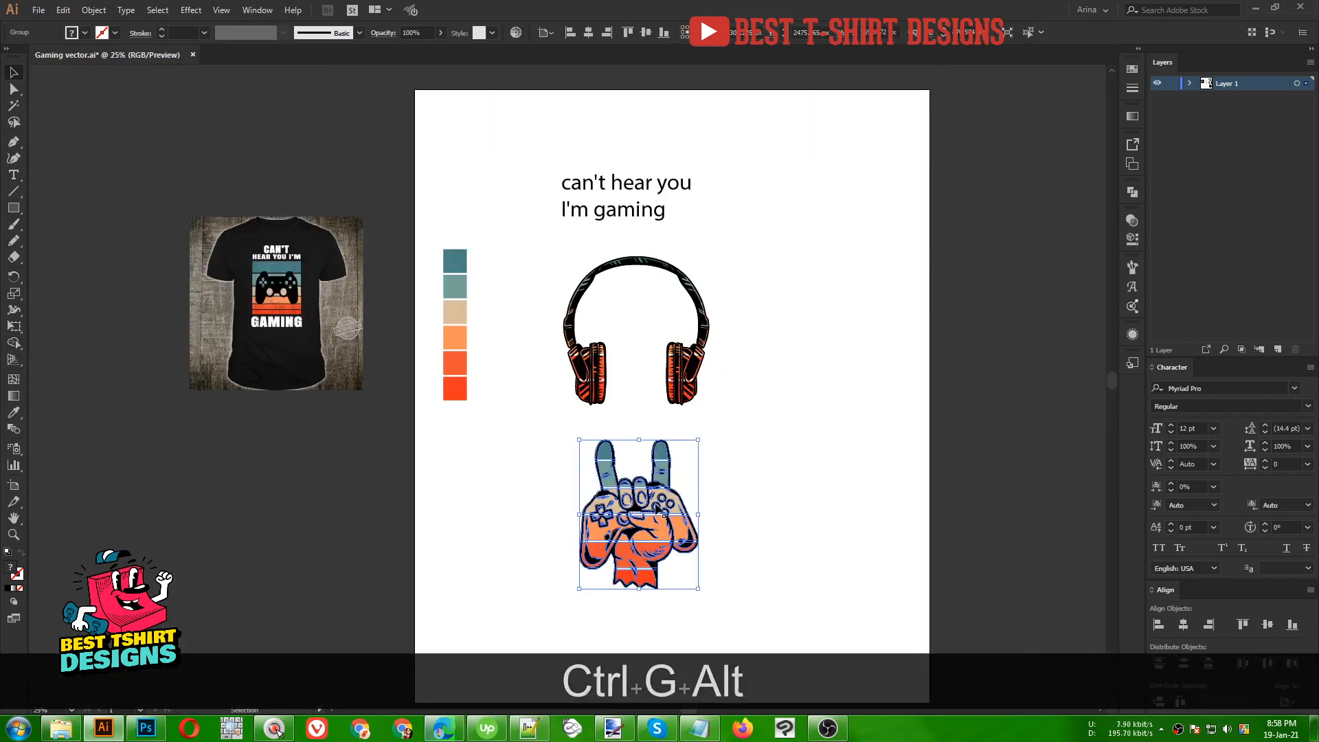
pyautogui.moveTo(642, 529); pyautogui.dragTo(646, 336)
pyautogui.scroll(2, 642, 309)
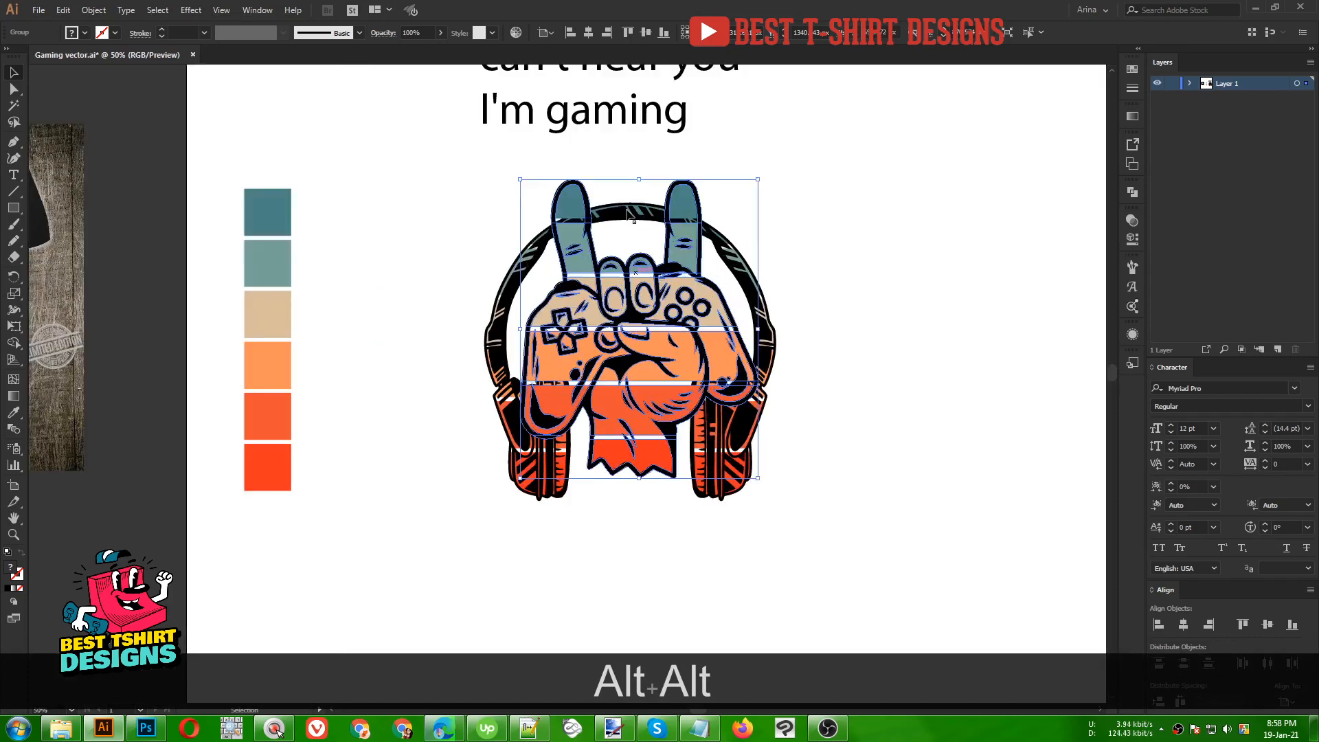
pyautogui.moveTo(640, 182); pyautogui.dragTo(639, 193)
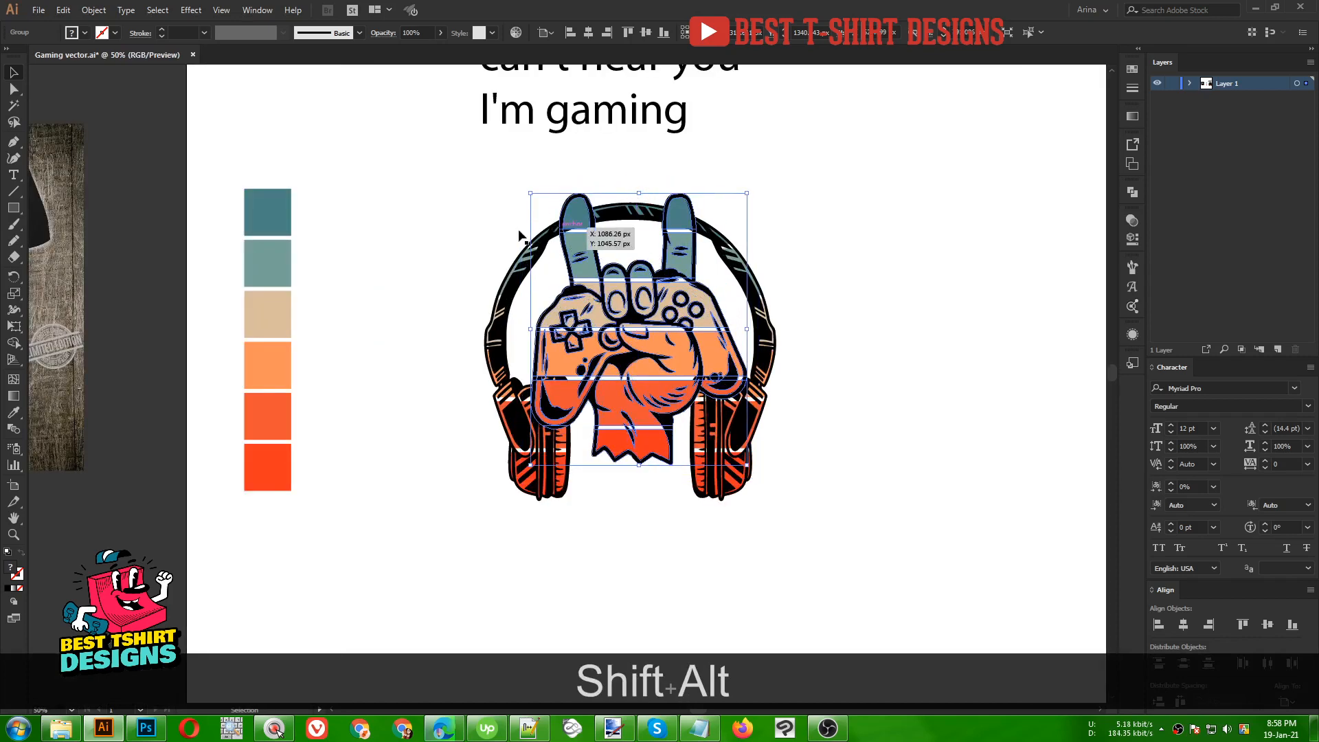
# - Align the controller hand and the headphones to each other by their horizontal centres
pyautogui.moveTo(424, 232); pyautogui.dragTo(867, 497)
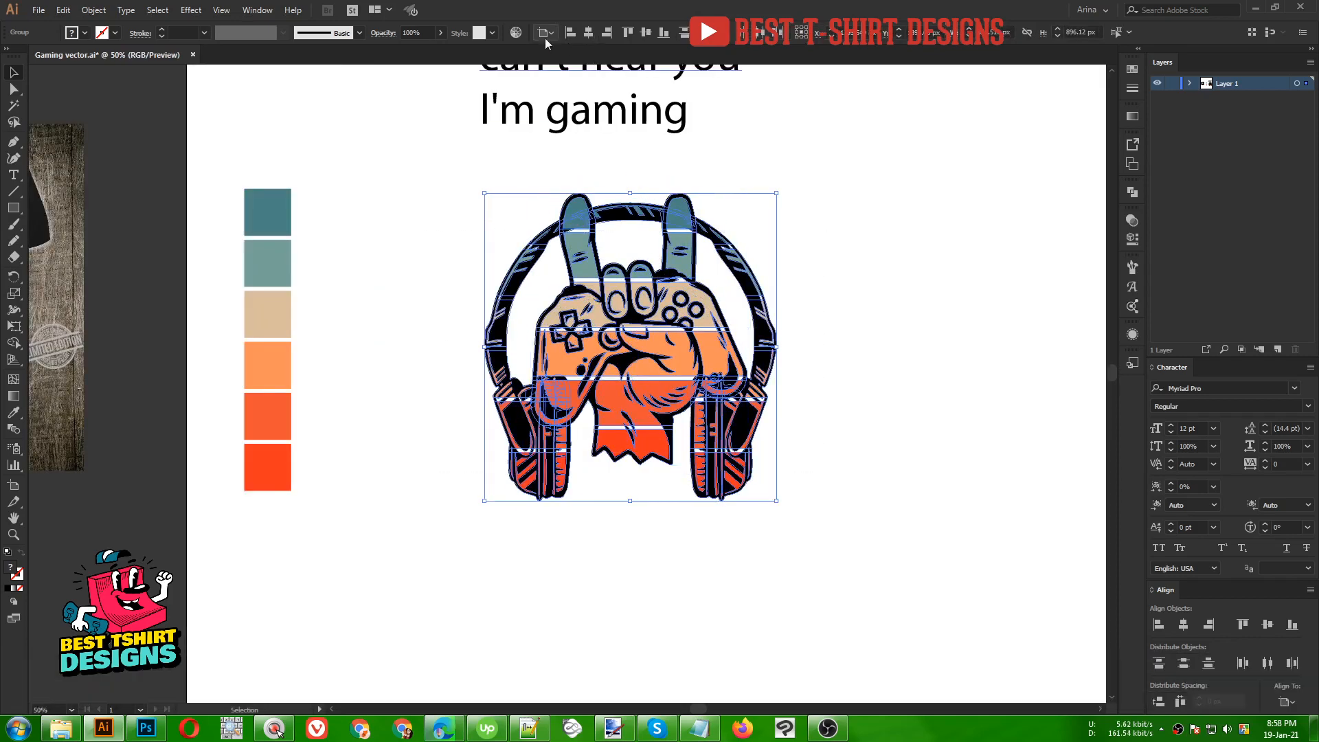
pyautogui.click(588, 32)
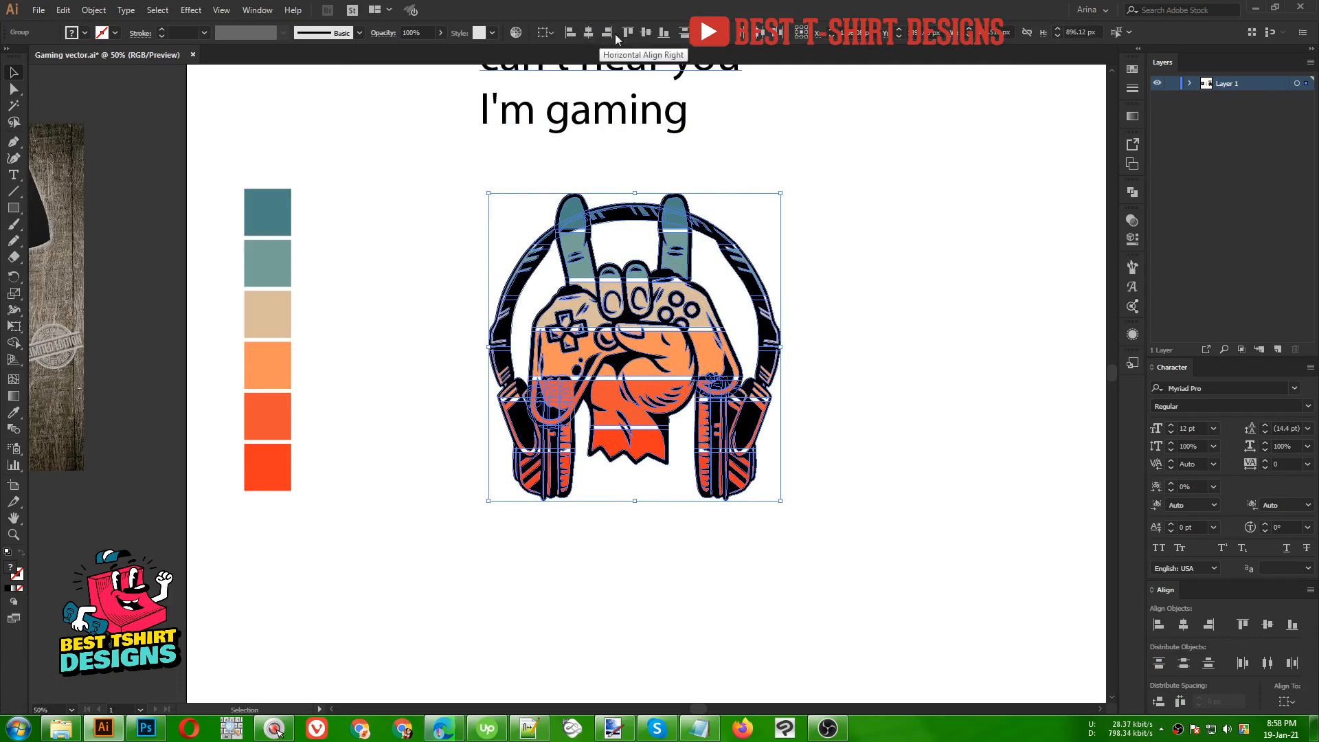
pyautogui.click(900, 276)
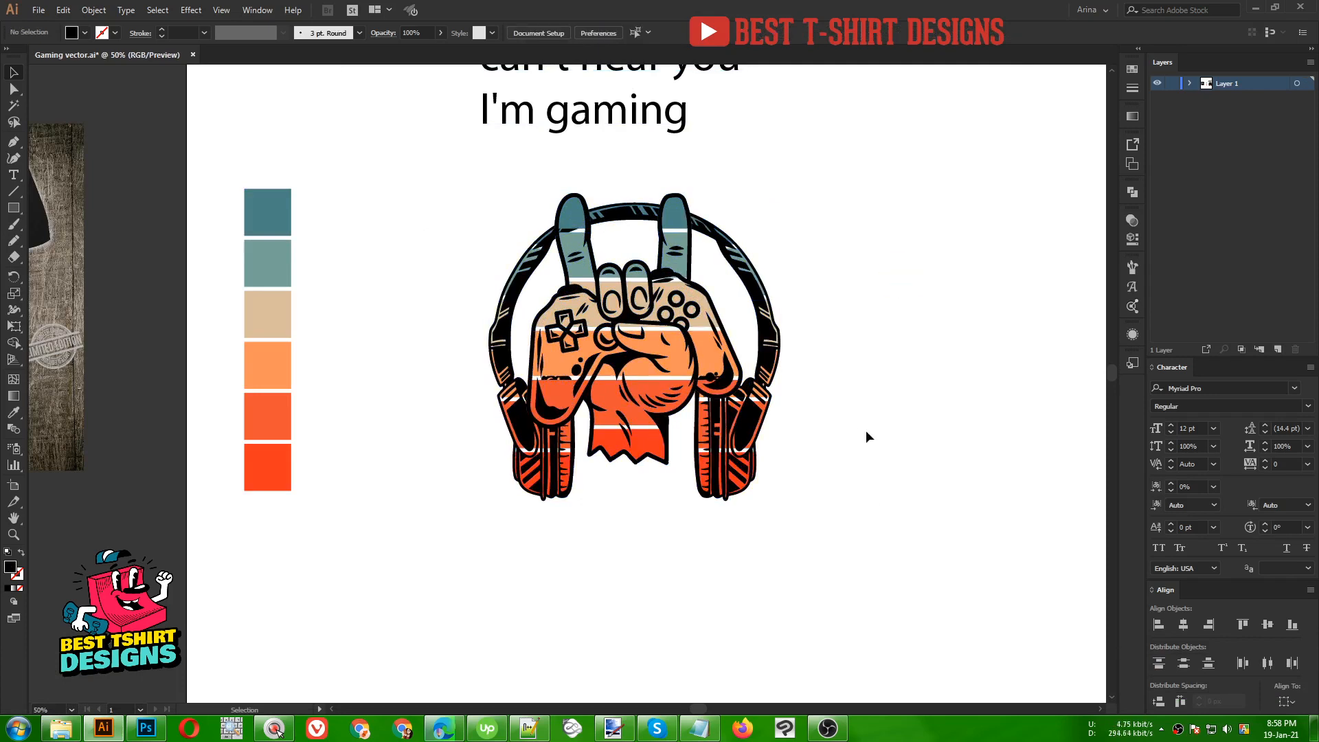
# - Nudge the controller hand five steps down and one step right within the headphones
pyautogui.scroll(1, 670, 369)
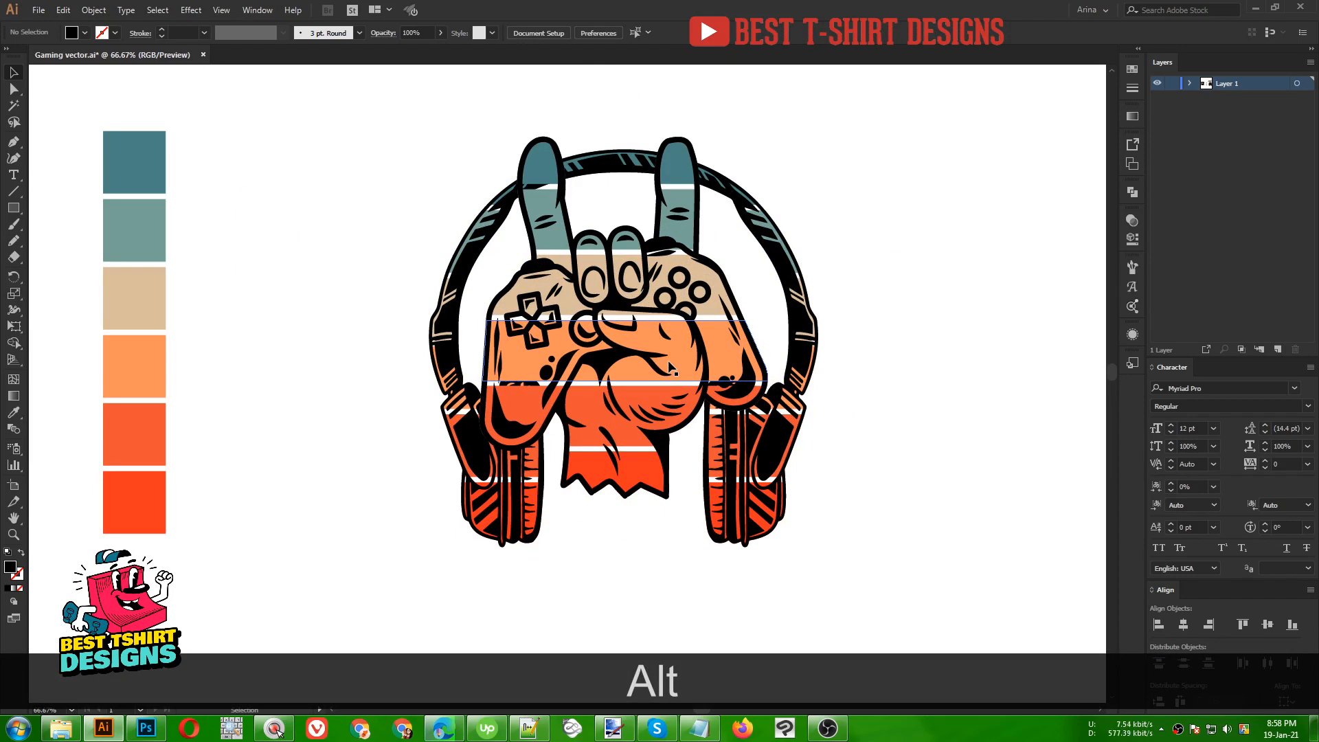
pyautogui.click(669, 365)
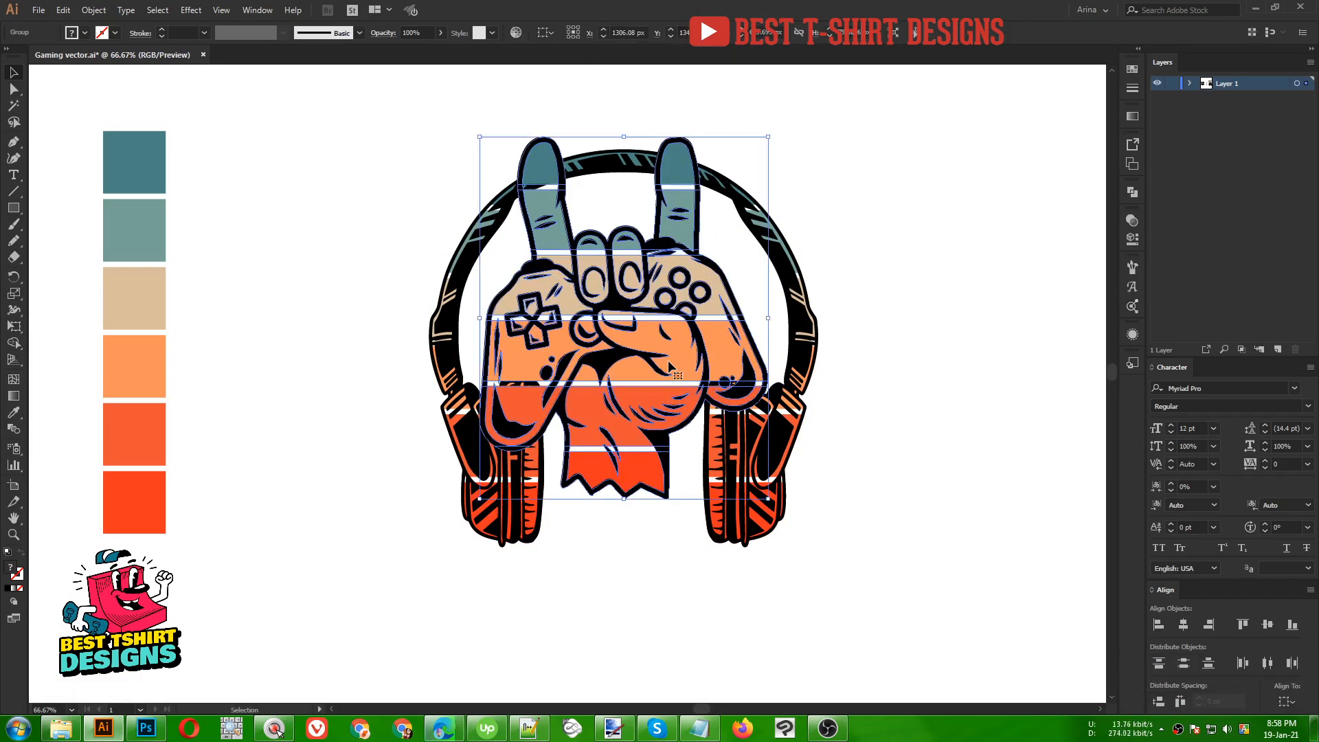
pyautogui.press('Down')
pyautogui.press('Down')
pyautogui.press('Down')
pyautogui.press('Down')
pyautogui.press('Down')
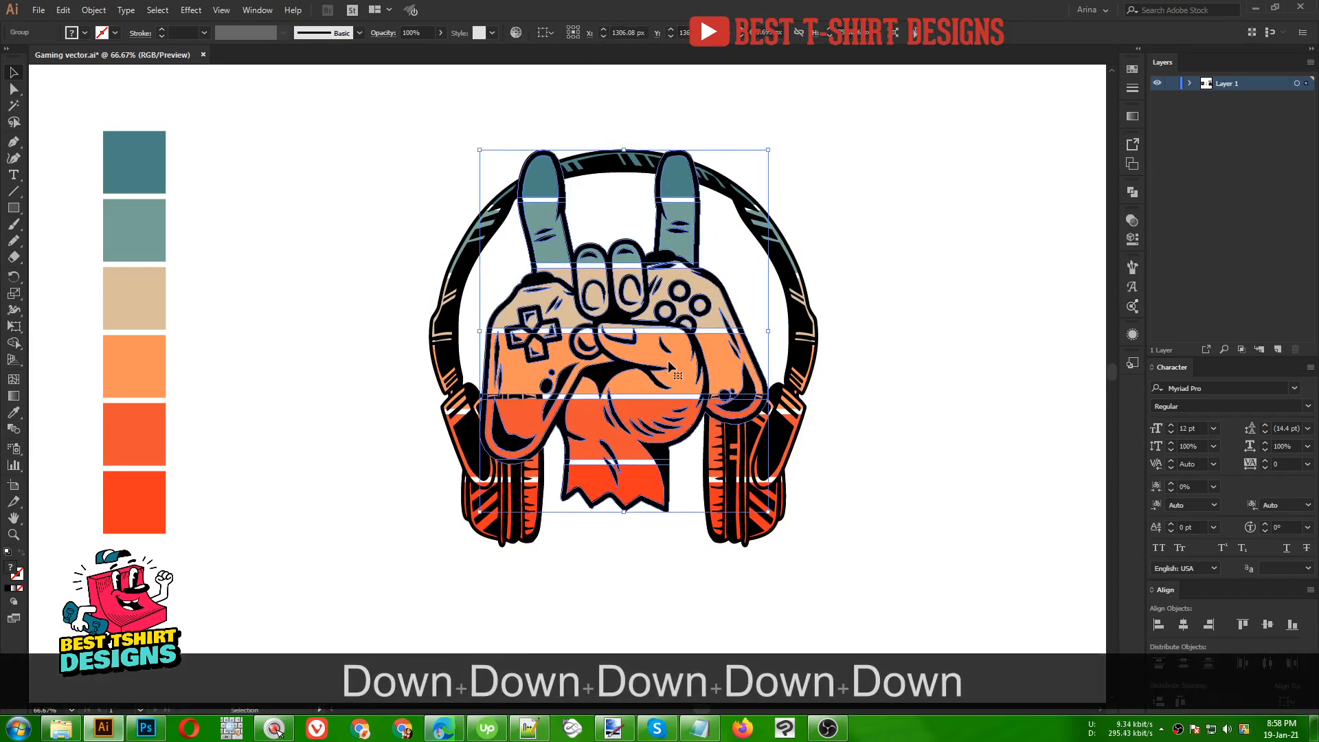
pyautogui.press('Right')
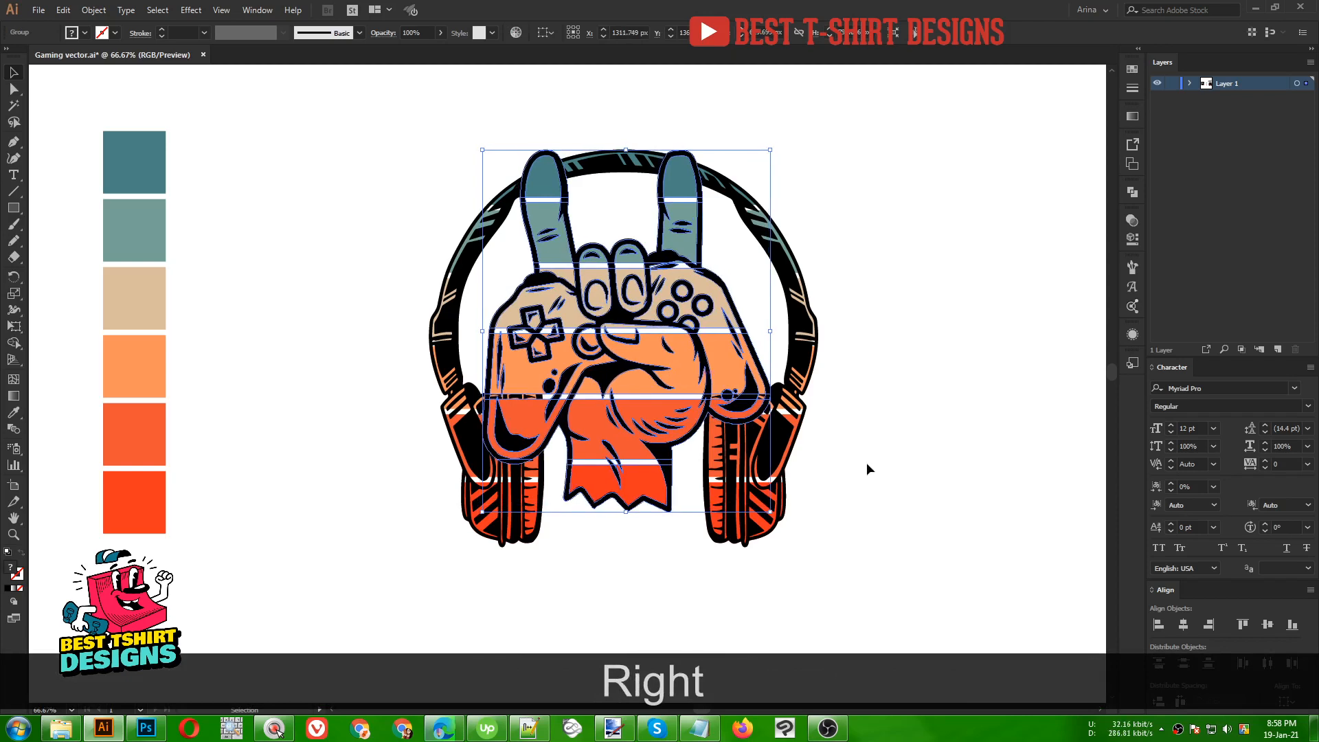
pyautogui.click(867, 463)
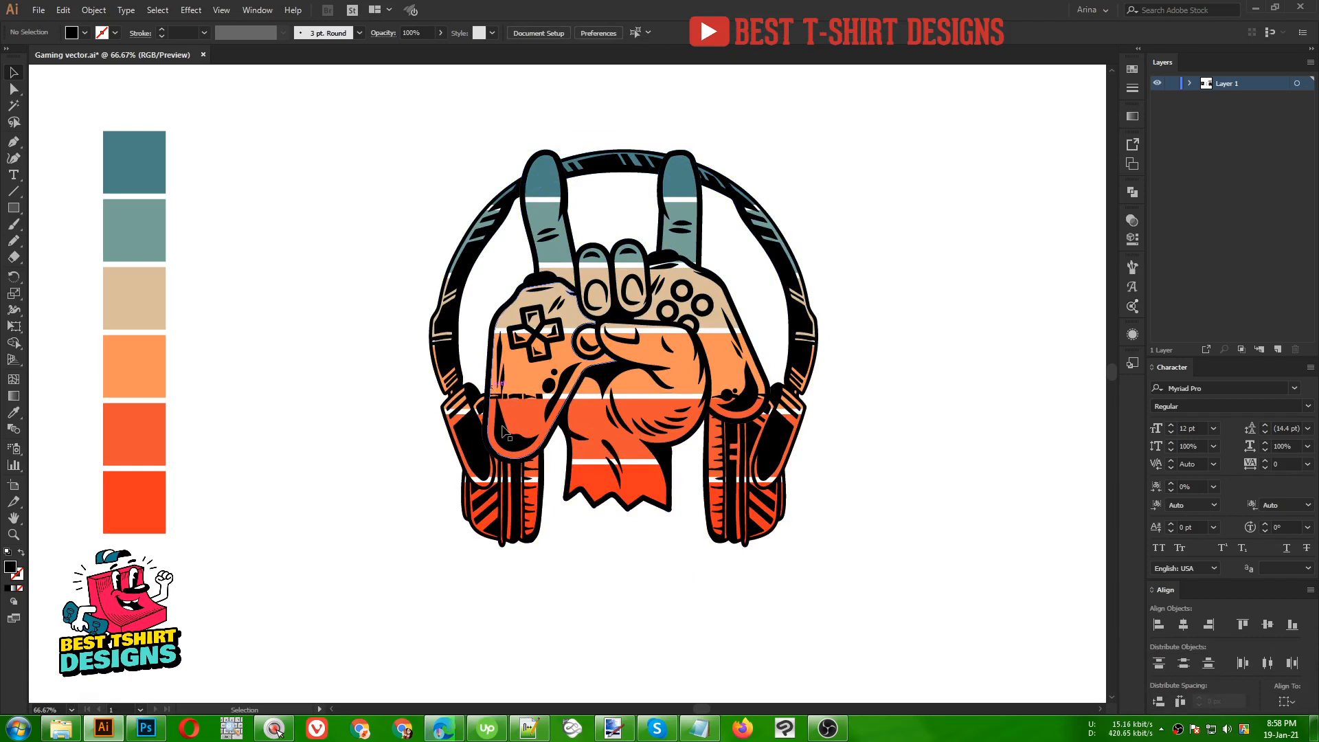
# - Offset the headphones' paths by 6 px with round joins
pyautogui.click(750, 455)
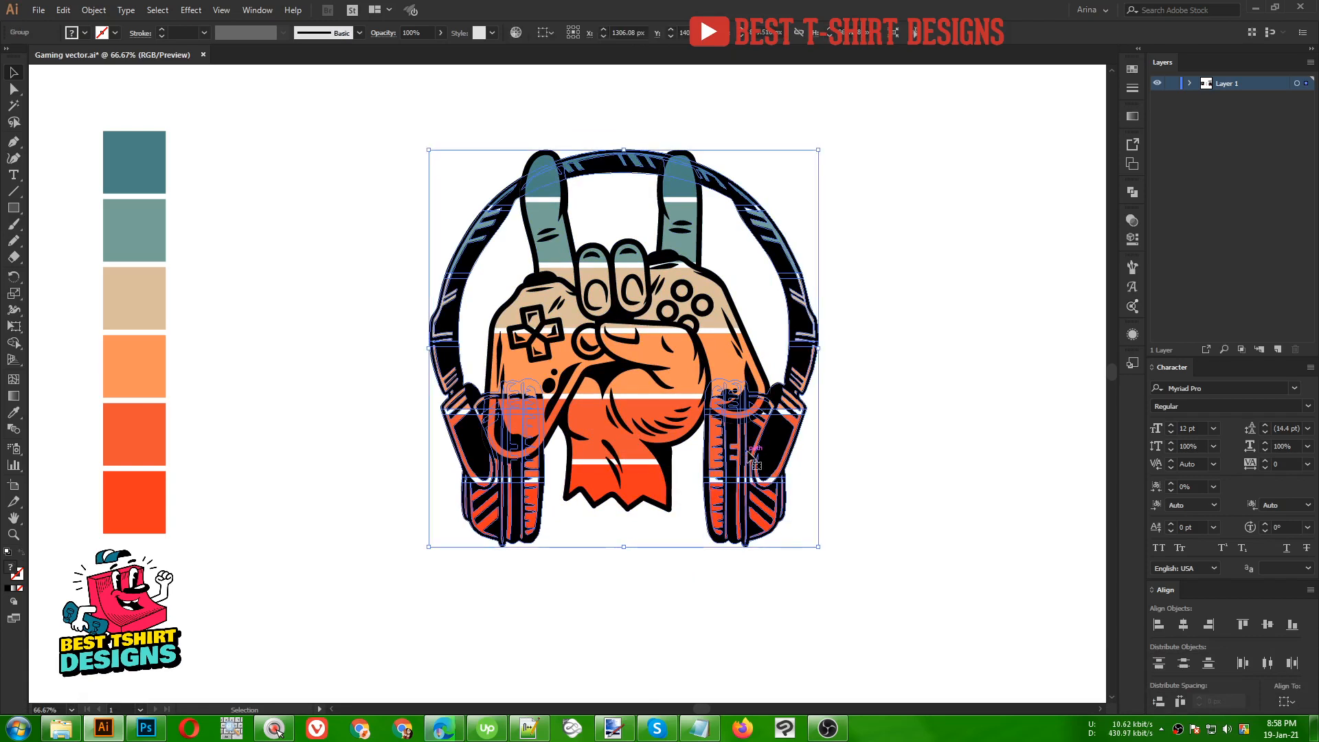
pyautogui.click(93, 10)
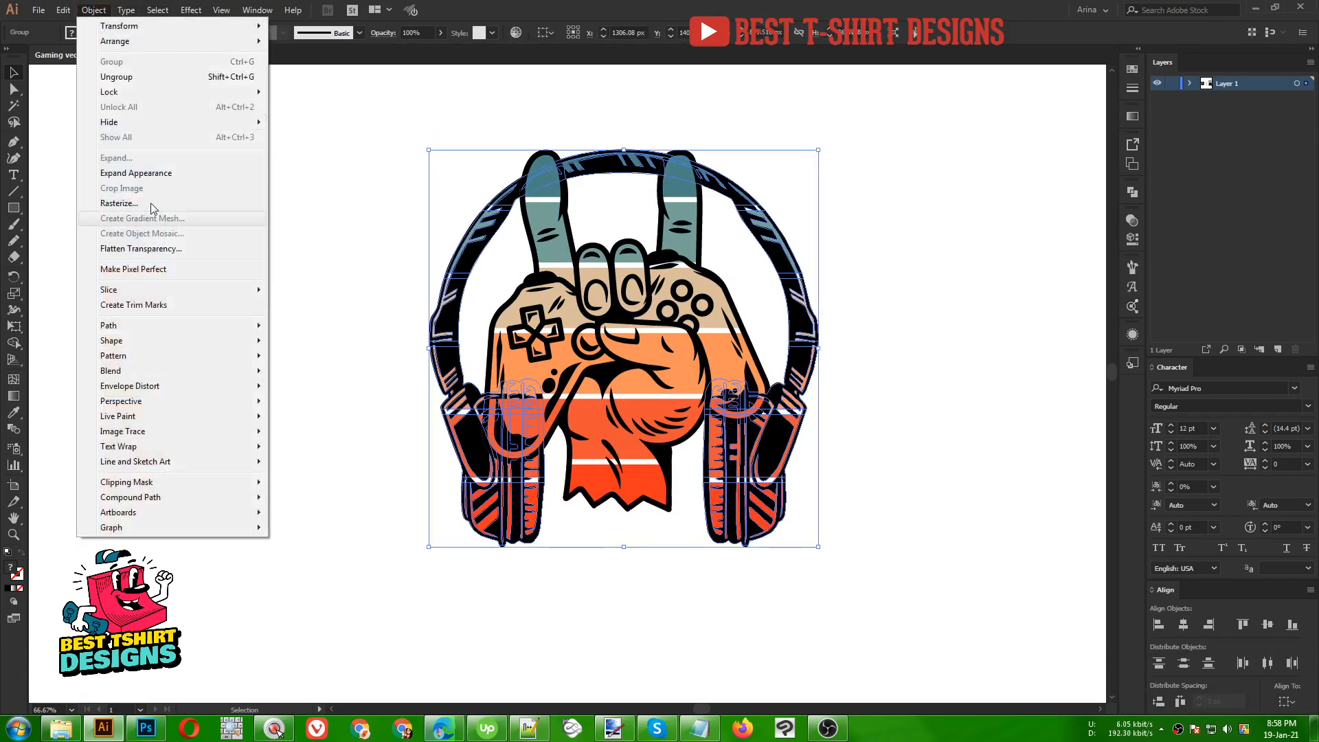
pyautogui.moveTo(172, 329)
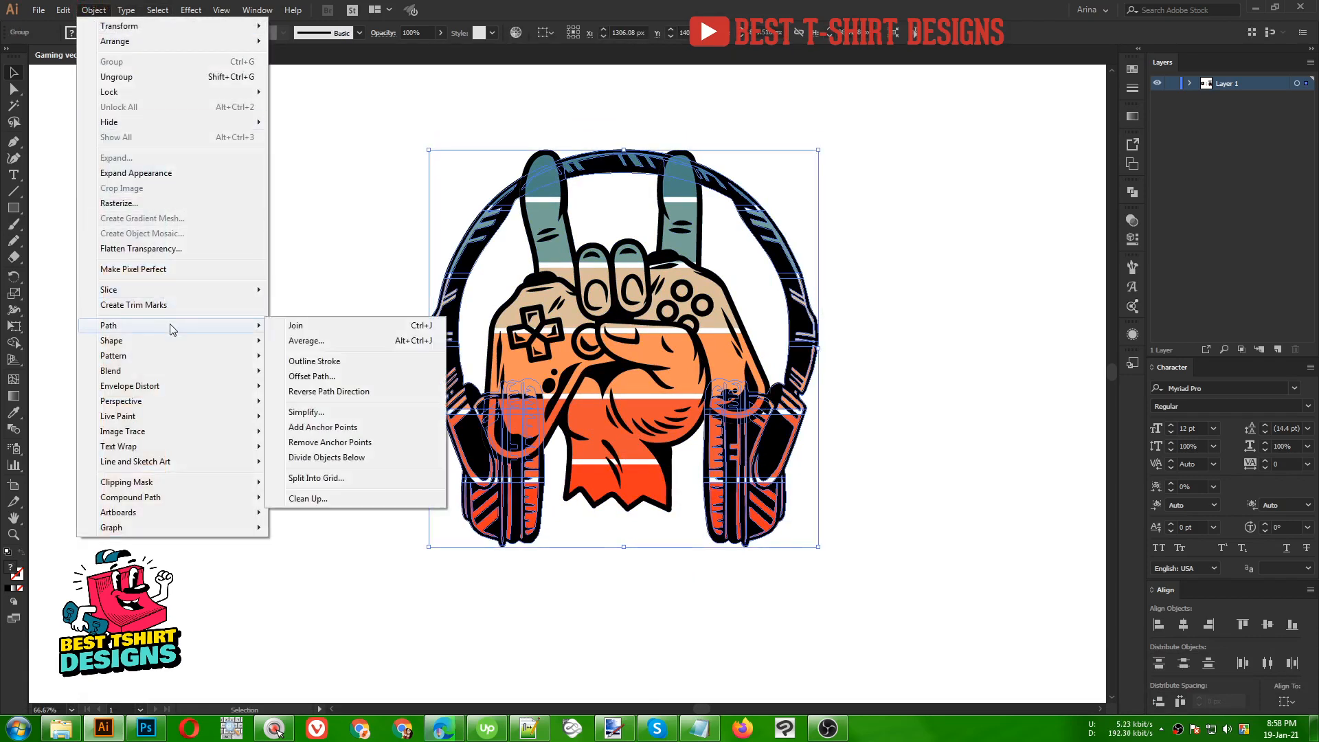
pyautogui.click(340, 376)
pyautogui.click(852, 195)
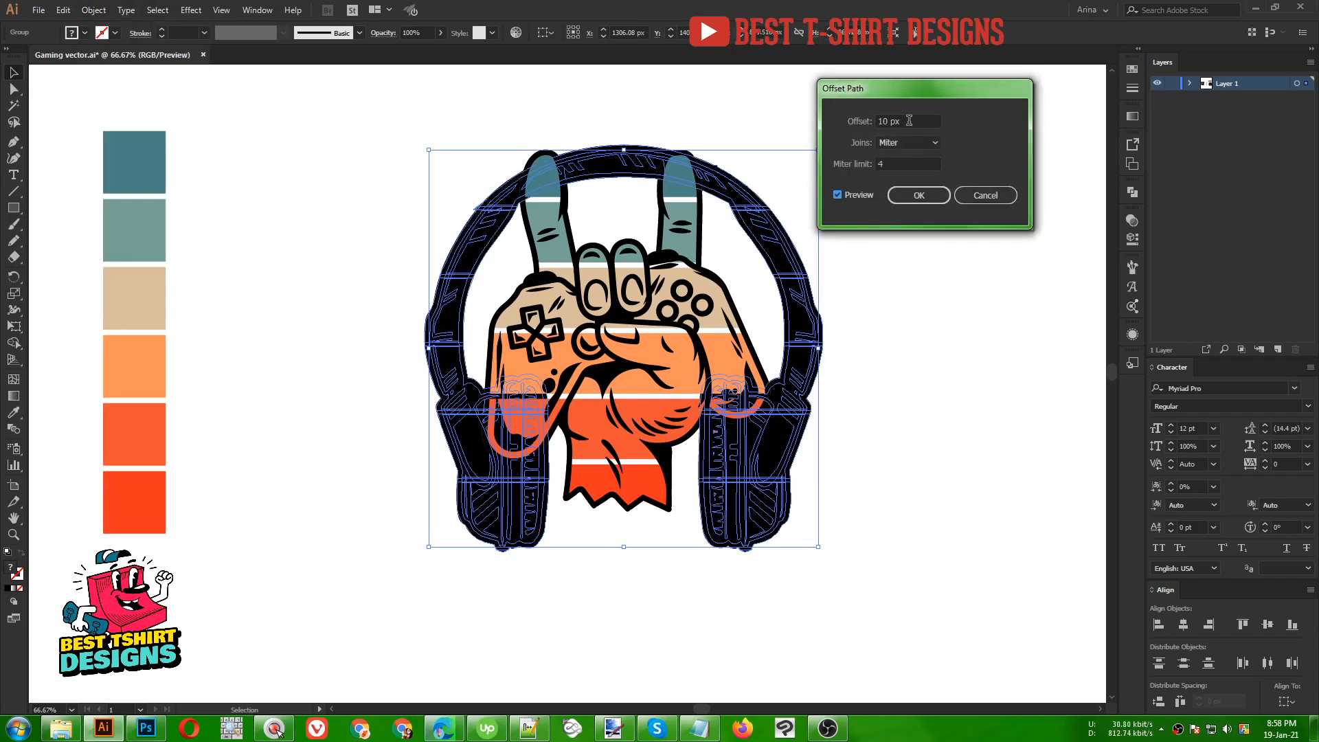
pyautogui.click(902, 143)
pyautogui.click(909, 167)
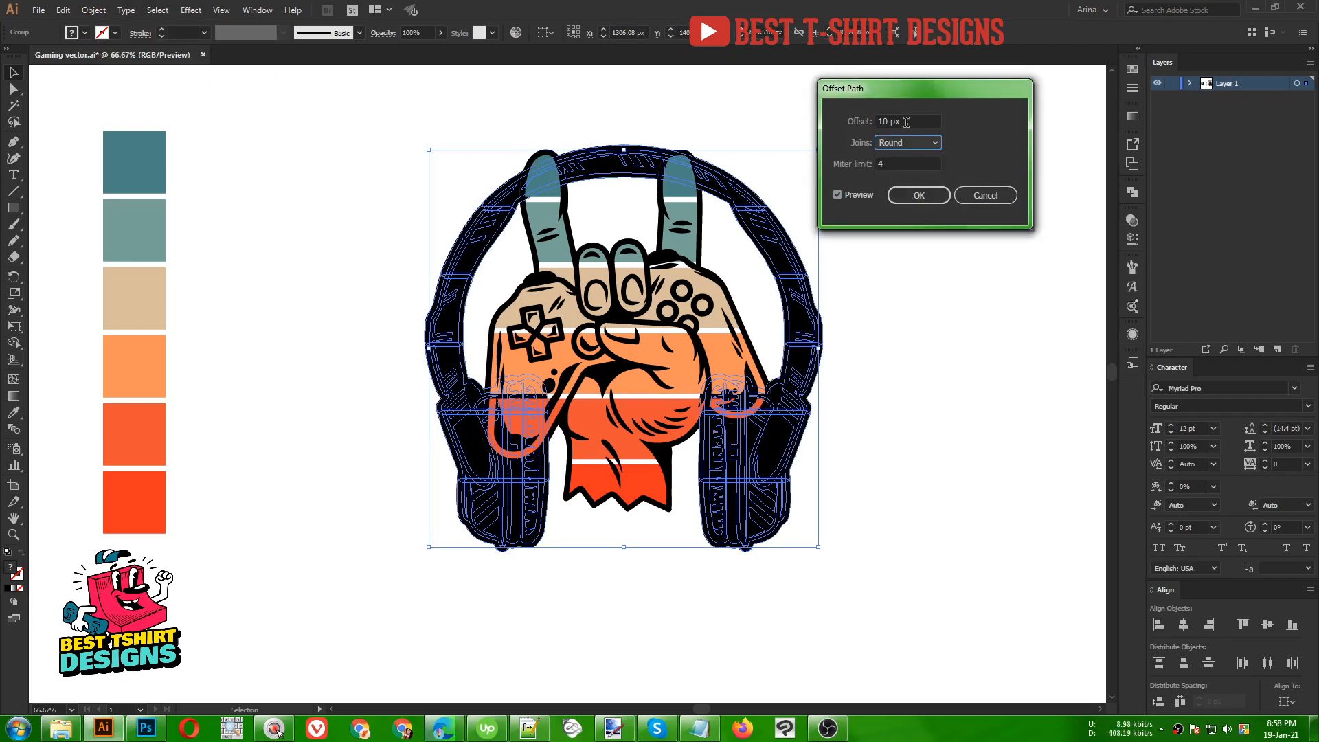
pyautogui.scroll(-3, 907, 122)
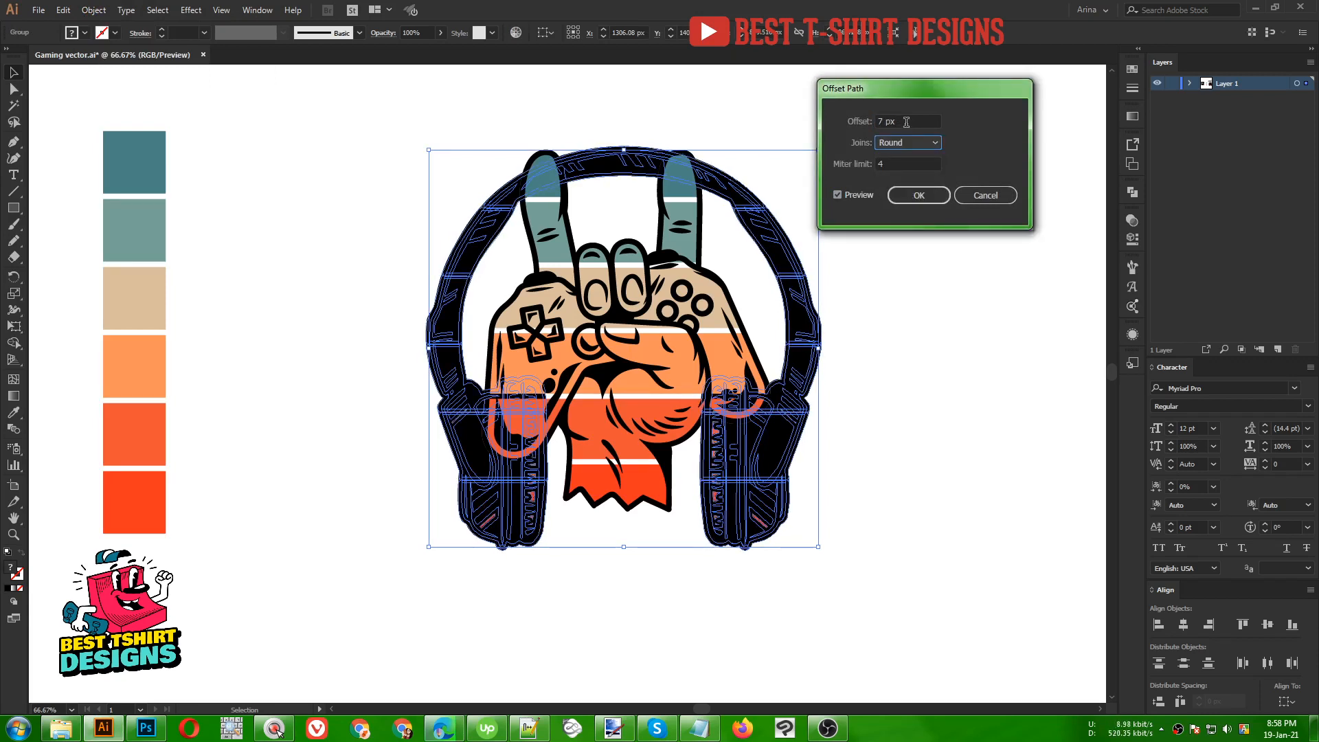
pyautogui.scroll(-1, 907, 122)
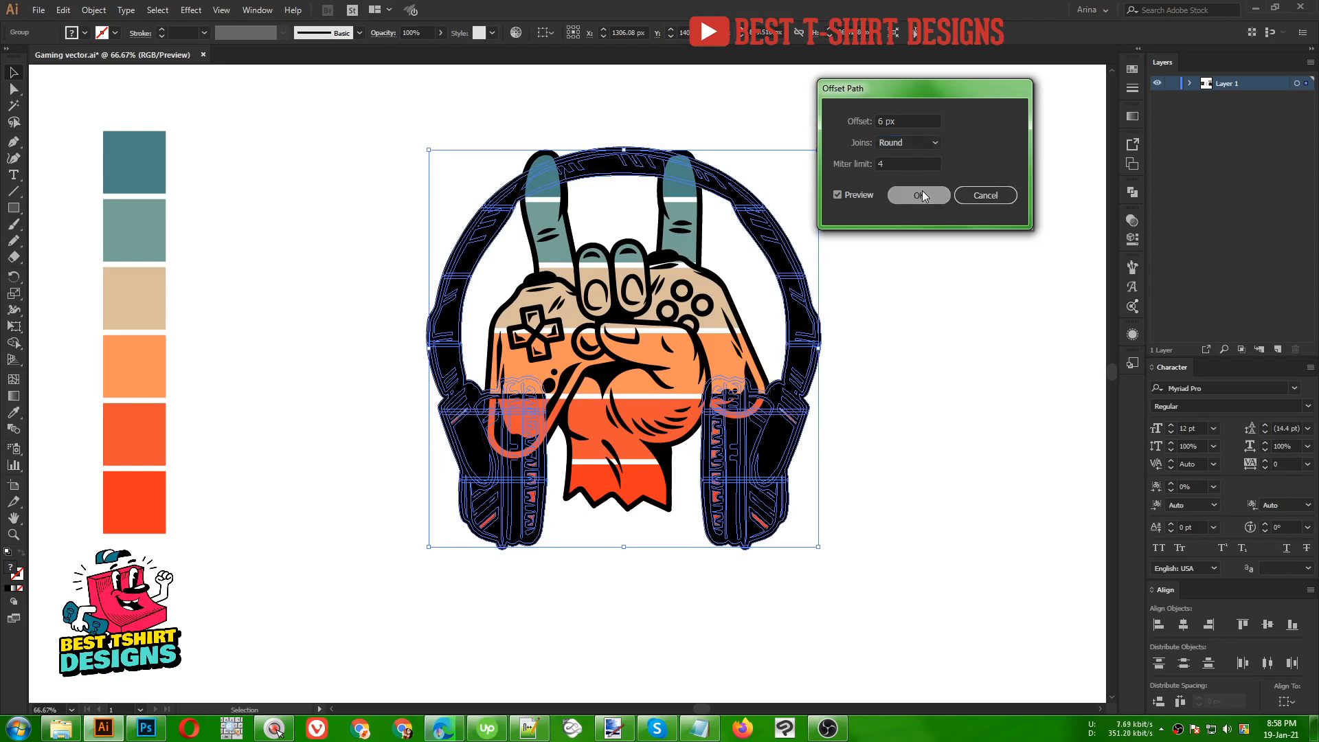
pyautogui.click(922, 194)
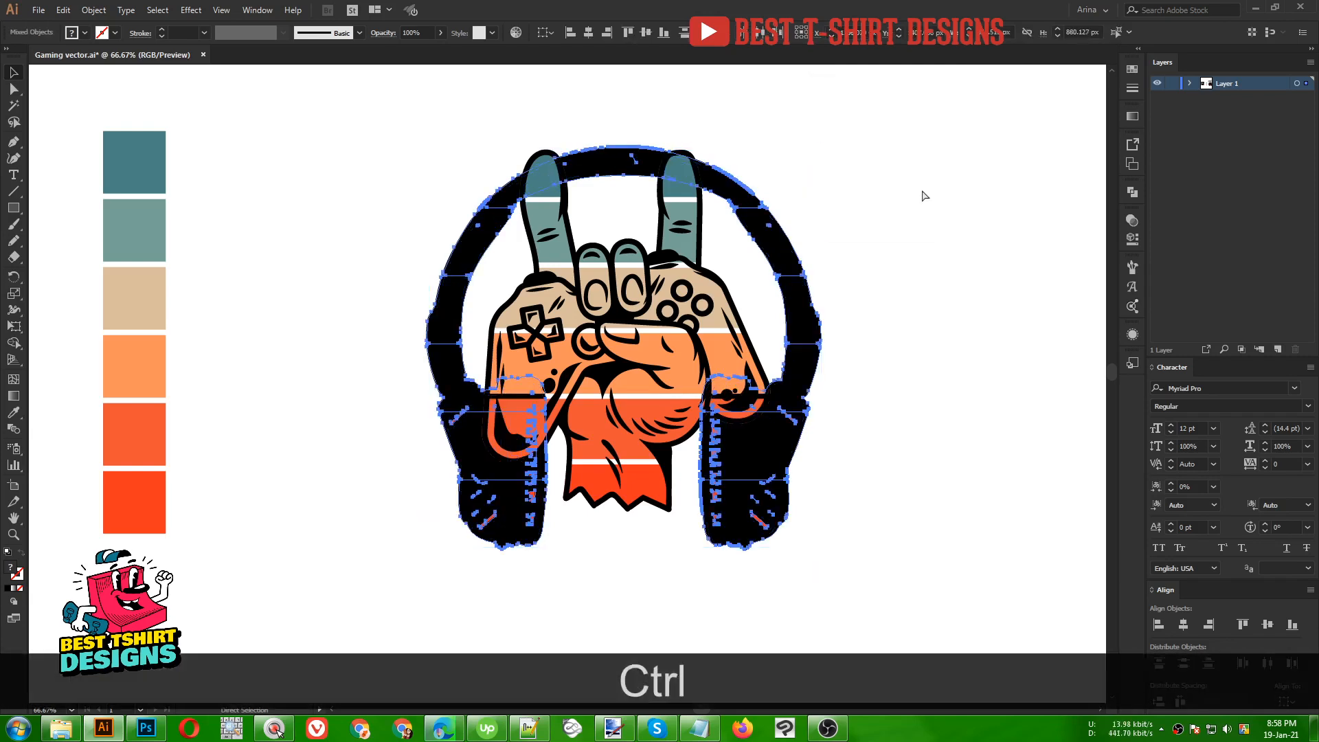
# - Cut the headphones' offset outline and create an opacity mask on the controller hand with Clip turned off
pyautogui.hotkey('ctrl', 'x')
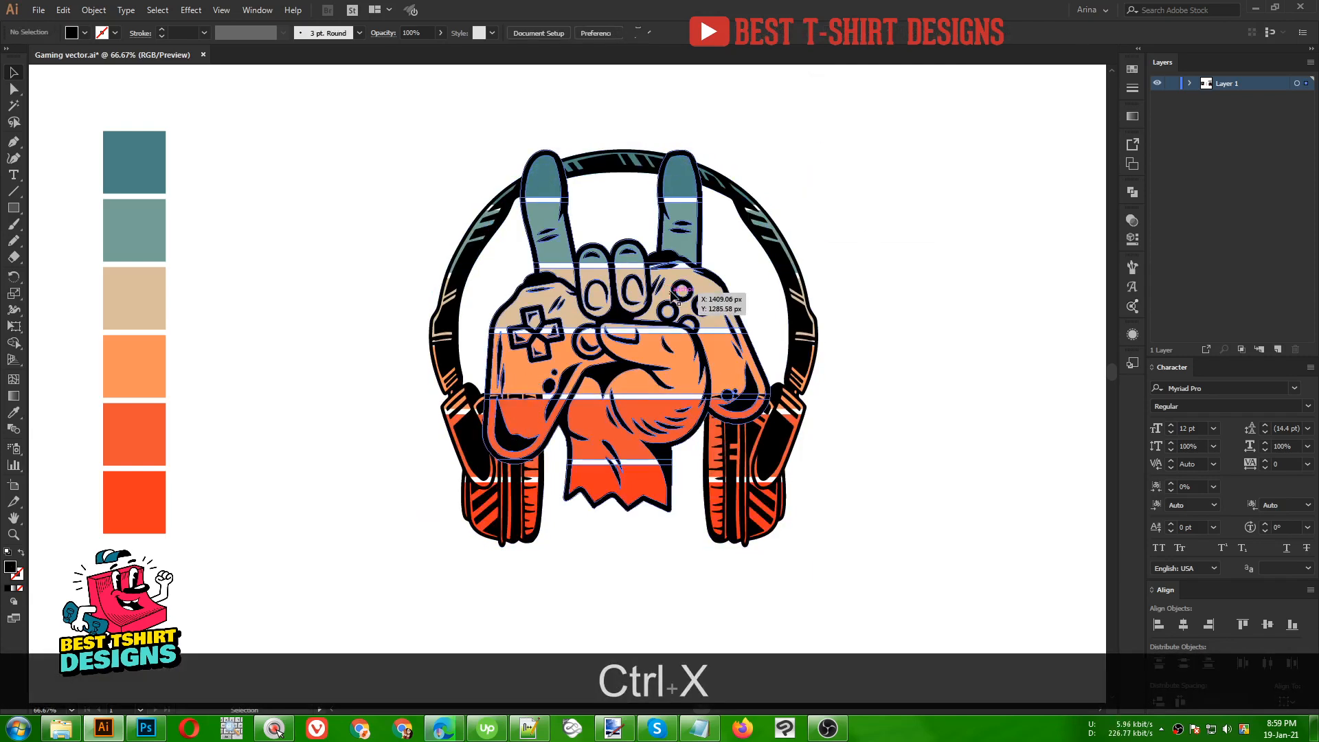
pyautogui.click(685, 283)
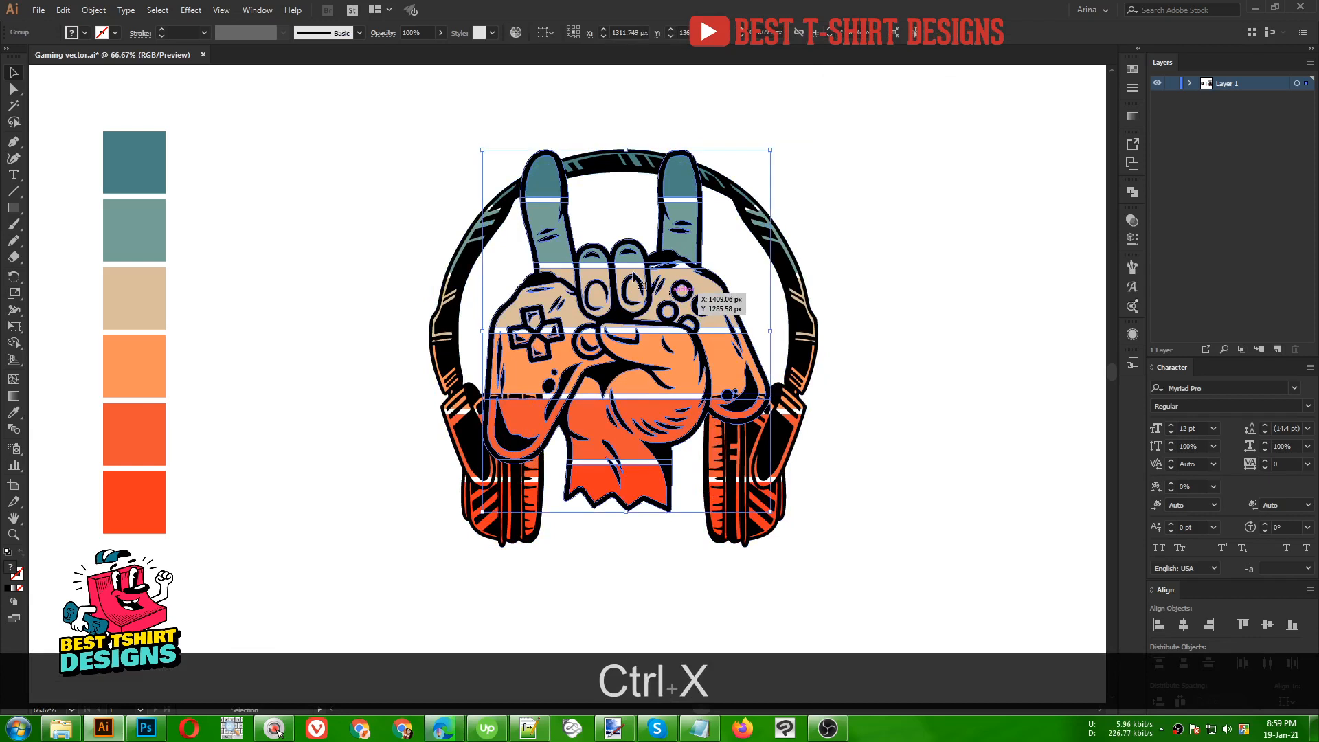
pyautogui.click(1127, 221)
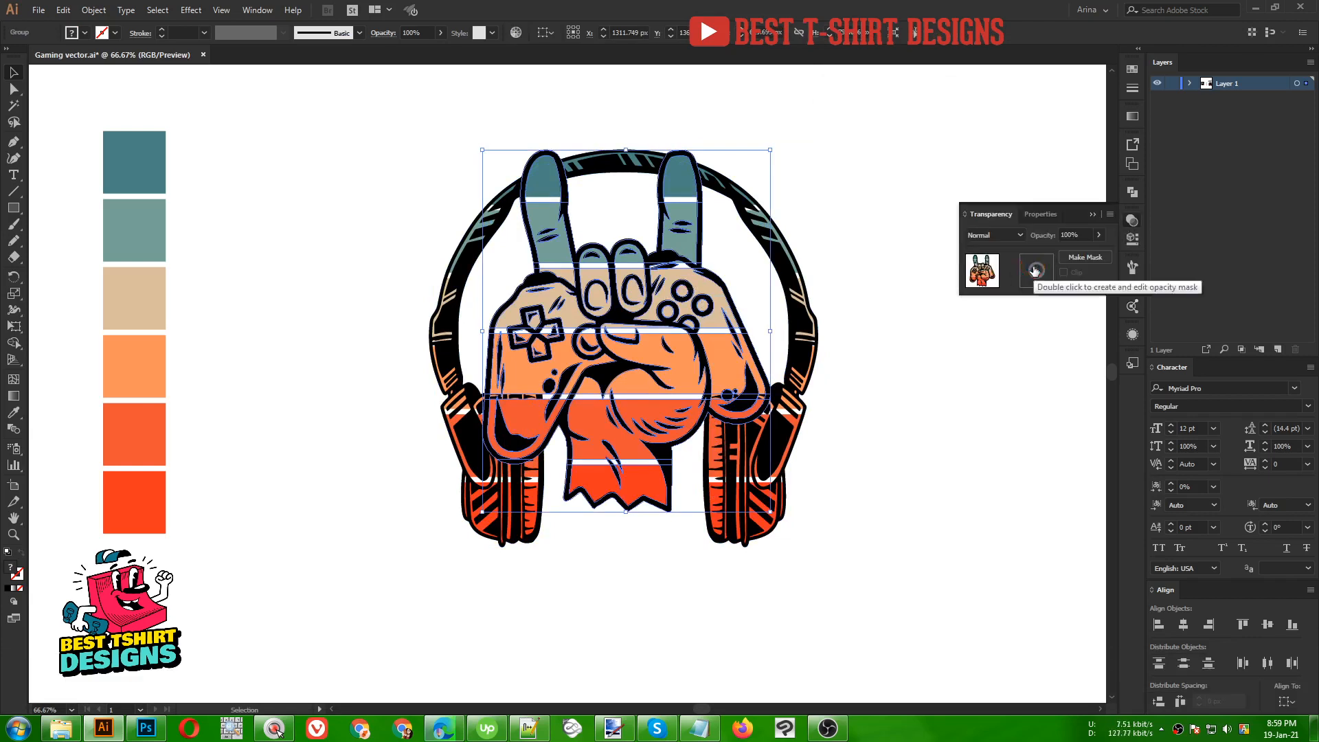
pyautogui.click(1035, 270)
pyautogui.click(1065, 273)
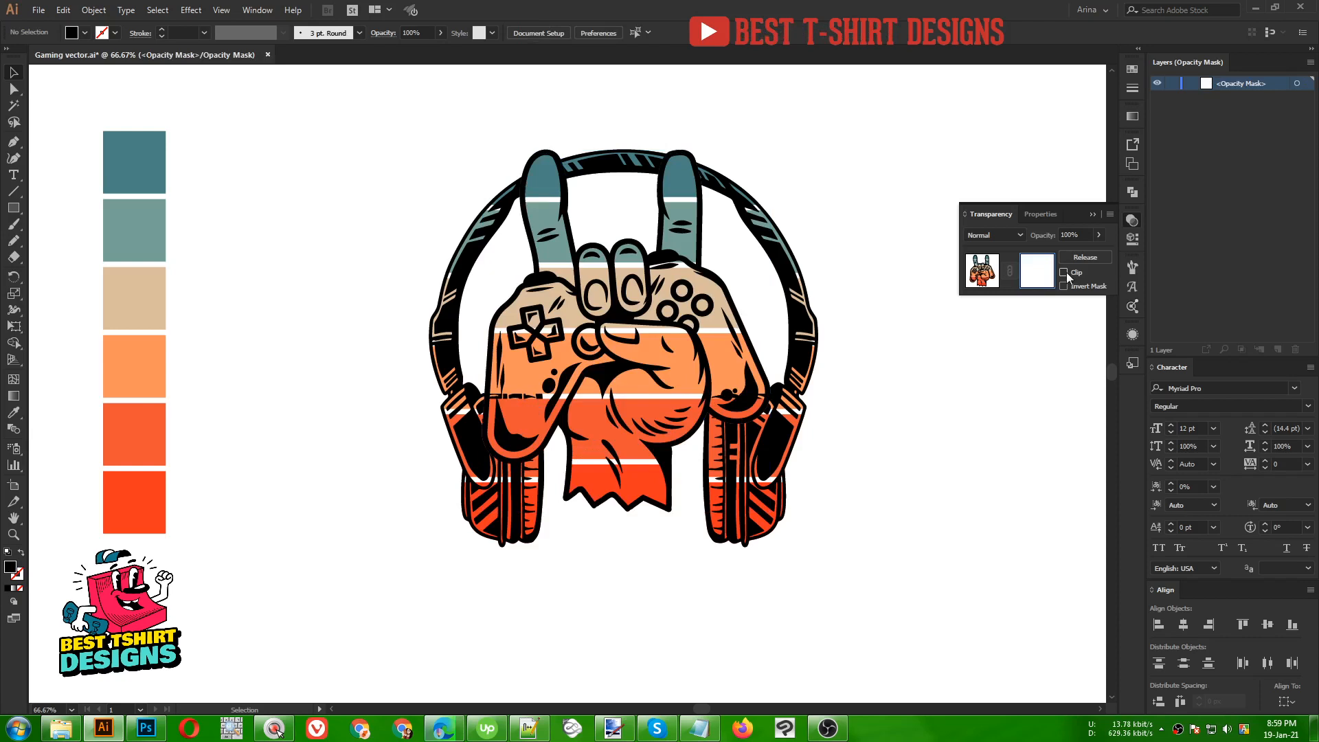
# - Paste the cut headphone outline in place inside the opacity mask and fill it with black
pyautogui.hotkey('ctrl', 'f')
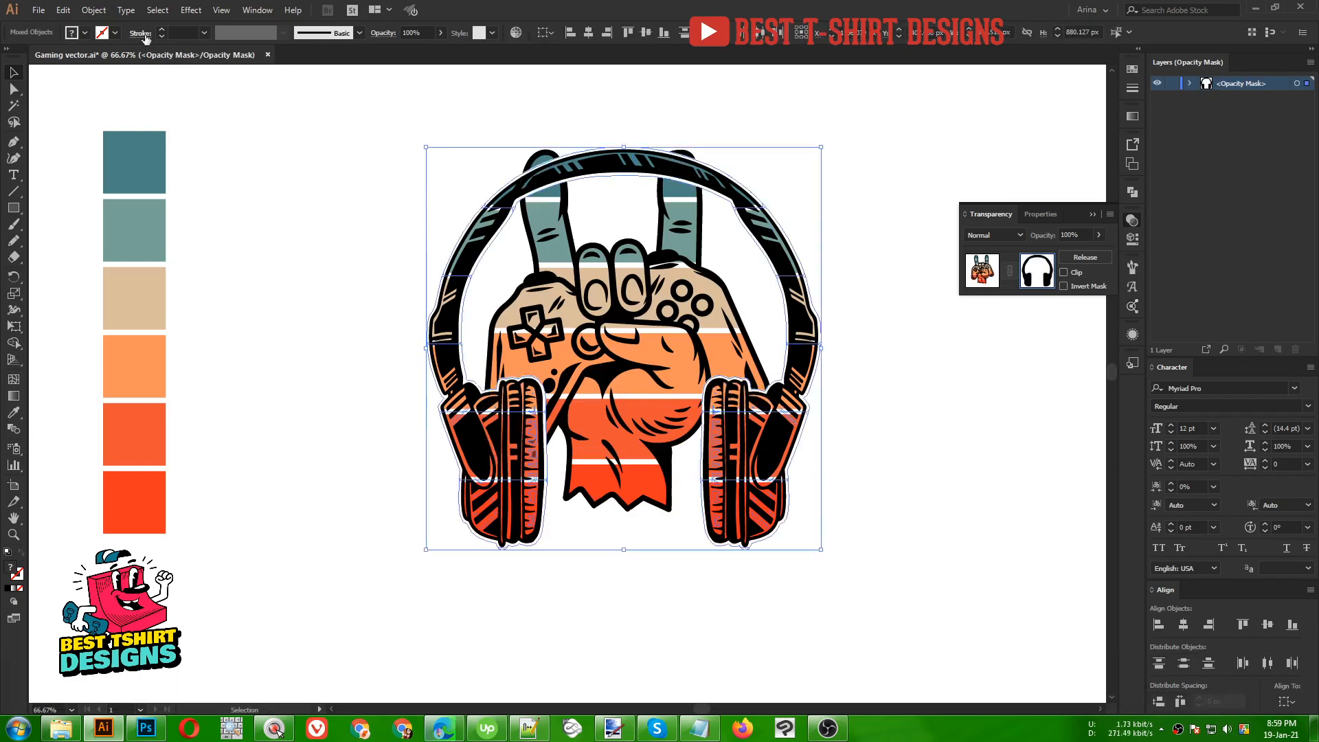
pyautogui.click(85, 33)
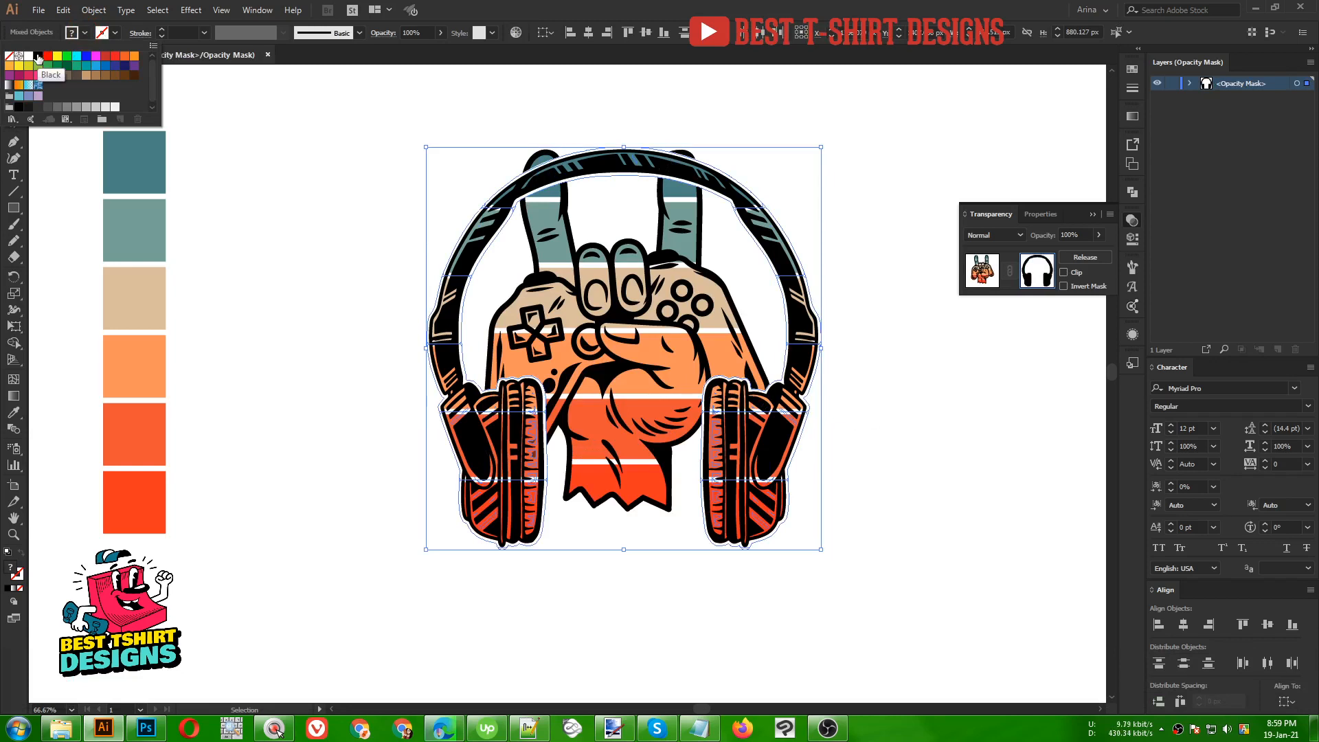
pyautogui.click(38, 57)
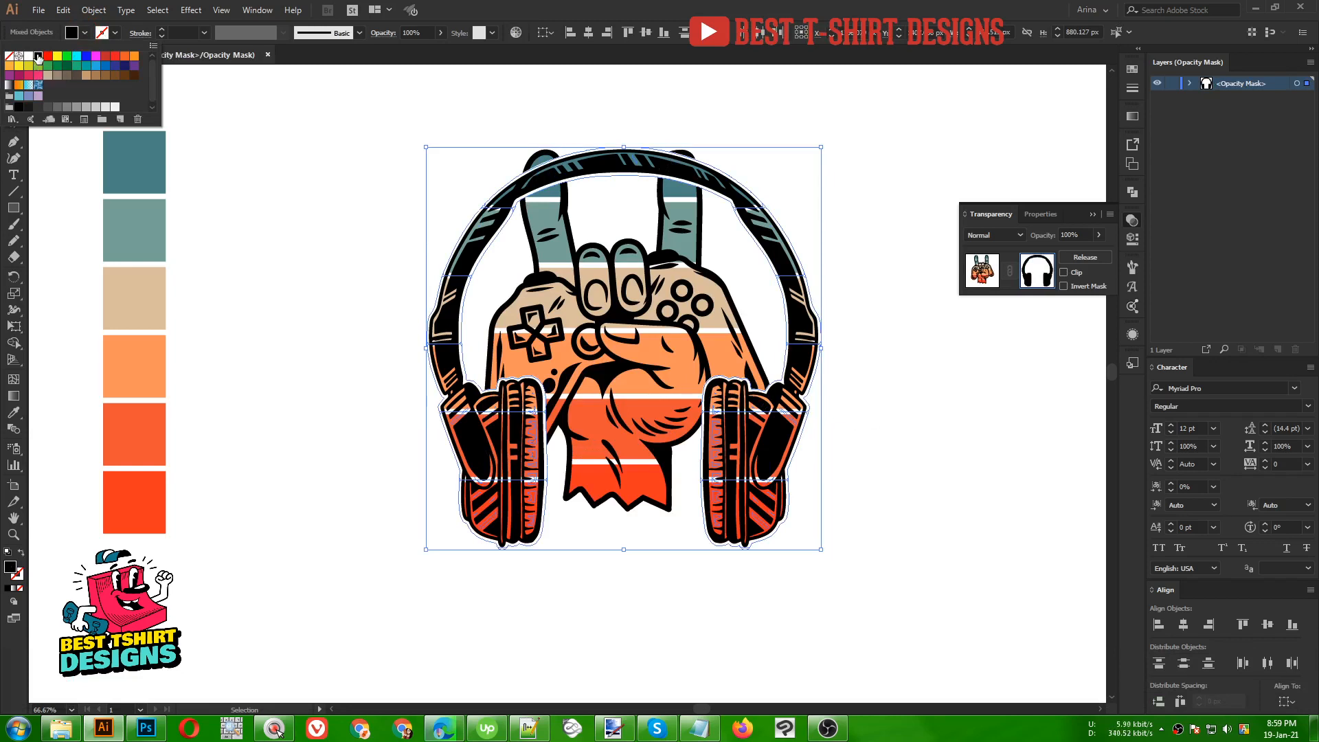
# - Unite the pasted headphone outline into a single shape inside the controller hand's opacity mask
pyautogui.click(1129, 188)
pyautogui.click(1132, 195)
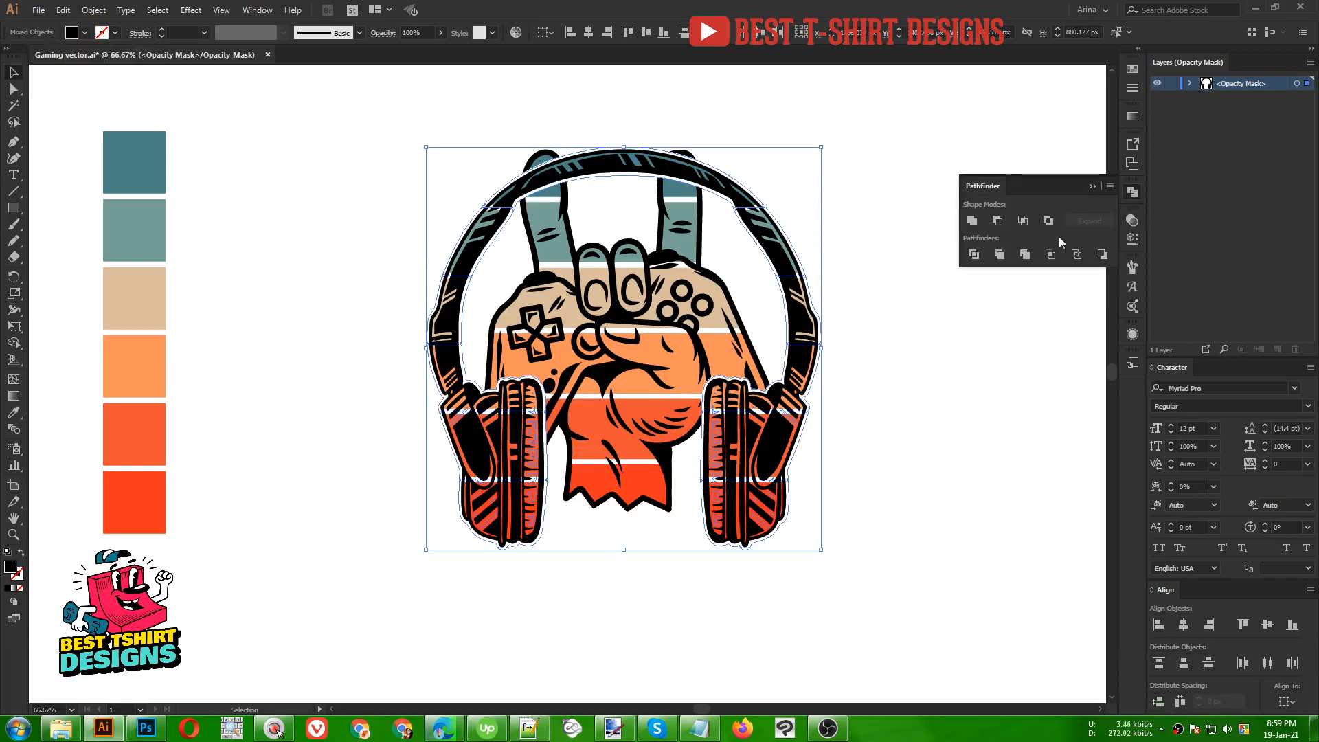
pyautogui.click(978, 220)
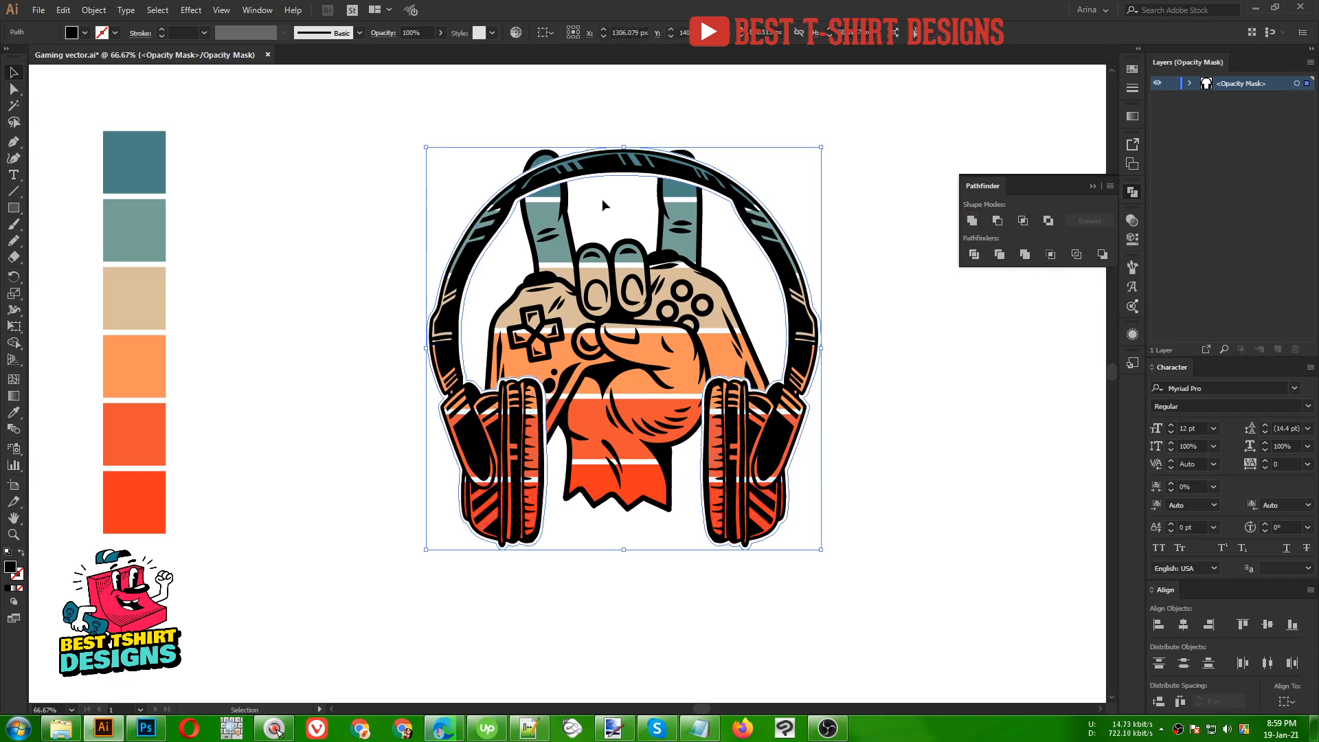
pyautogui.click(731, 263)
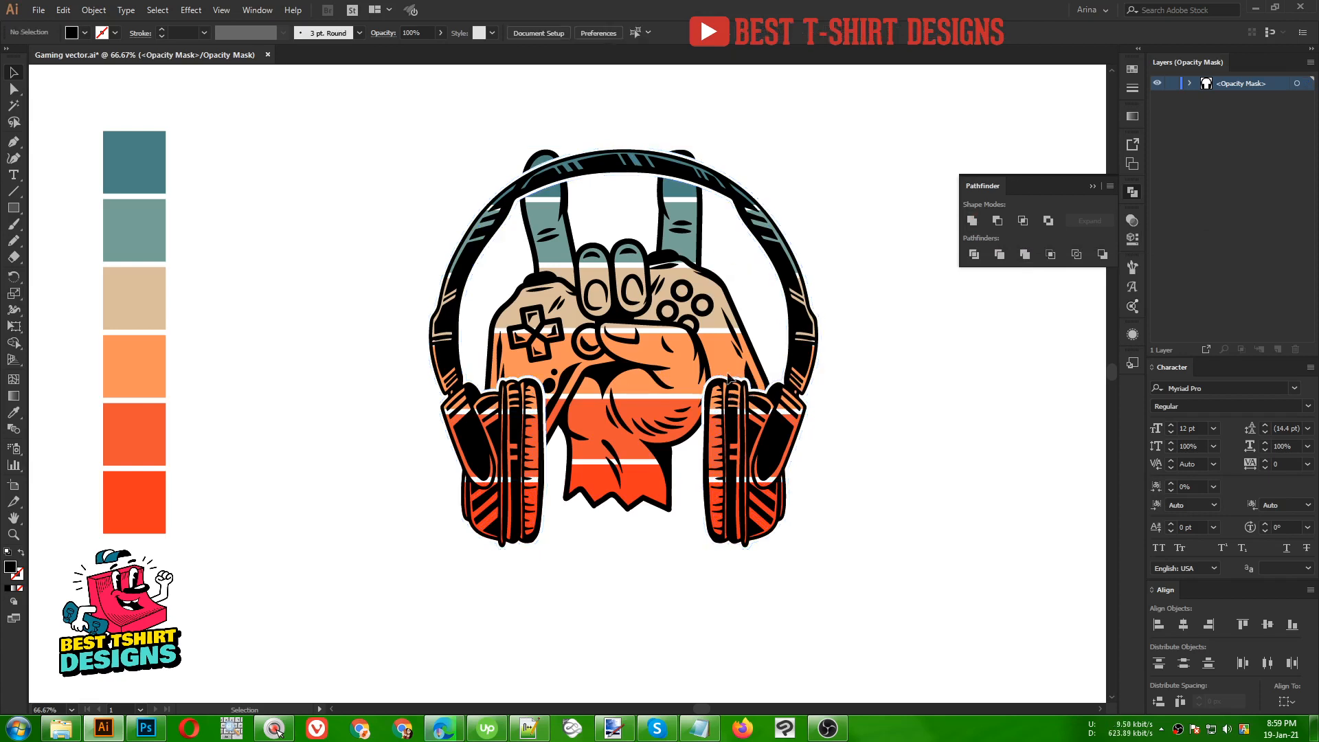
# - Erase the mask shape around the left ear cup so the controller's left grip sits in front of it
pyautogui.click(506, 414)
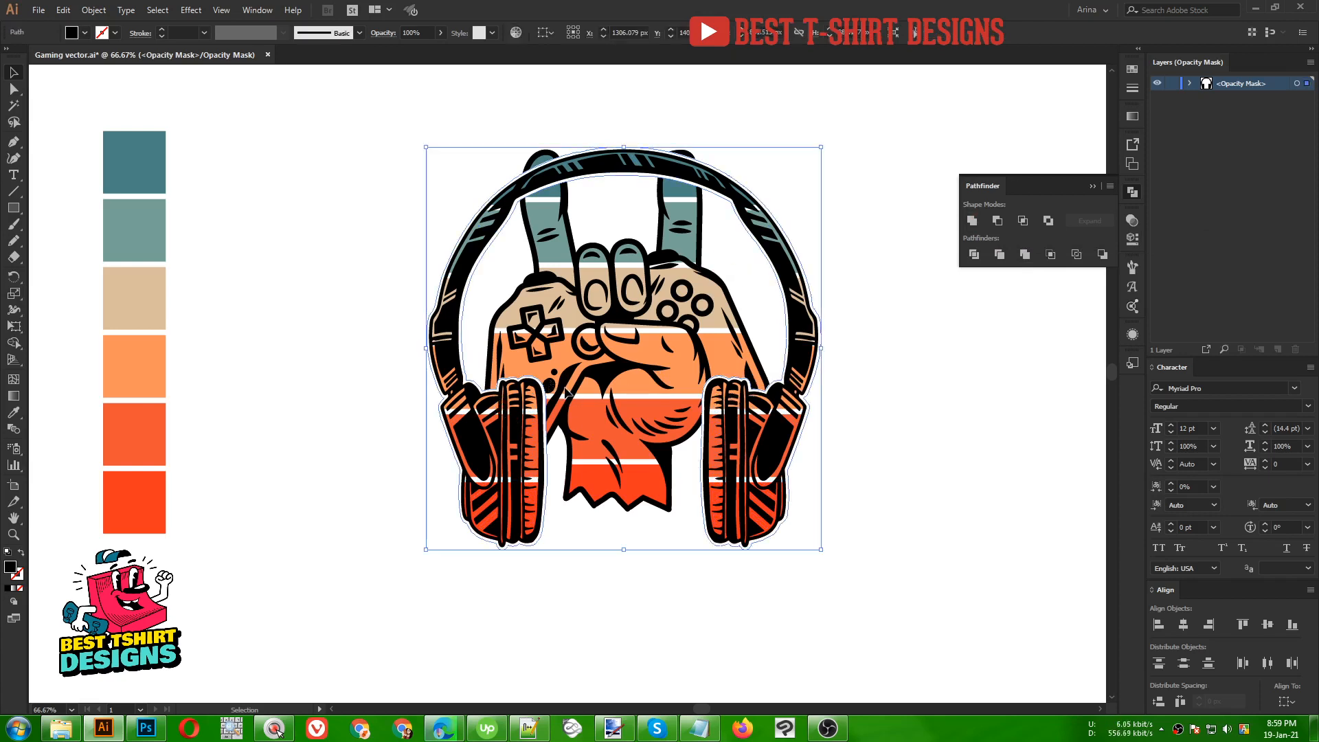
pyautogui.hotkey('shift', 'e')
pyautogui.moveTo(608, 609)
pyautogui.mouseDown()
pyautogui.moveTo(512, 524)
pyautogui.moveTo(366, 303)
pyautogui.mouseUp()
pyautogui.press('v')
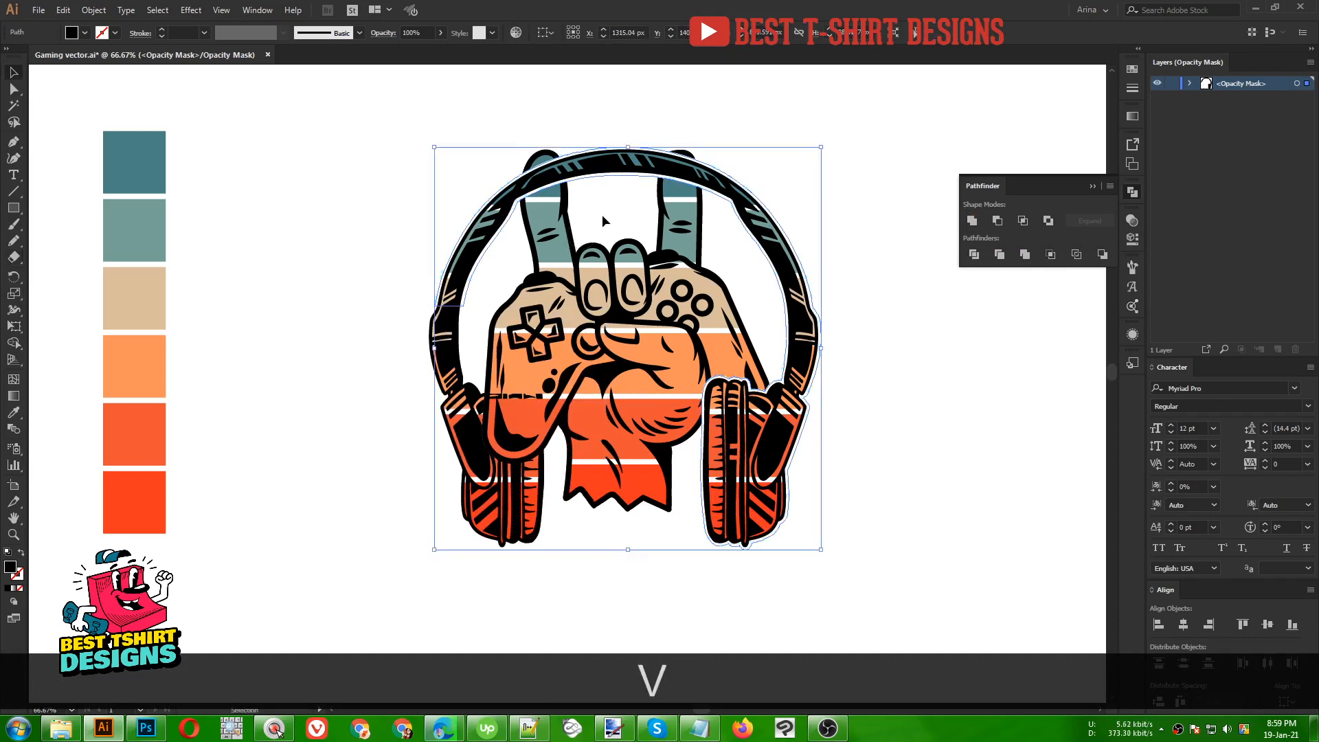
pyautogui.click(602, 214)
# - Erase the mask shape over the left raised finger so it overlaps the headband, and exit the opacity mask
pyautogui.scroll(1, 641, 120)
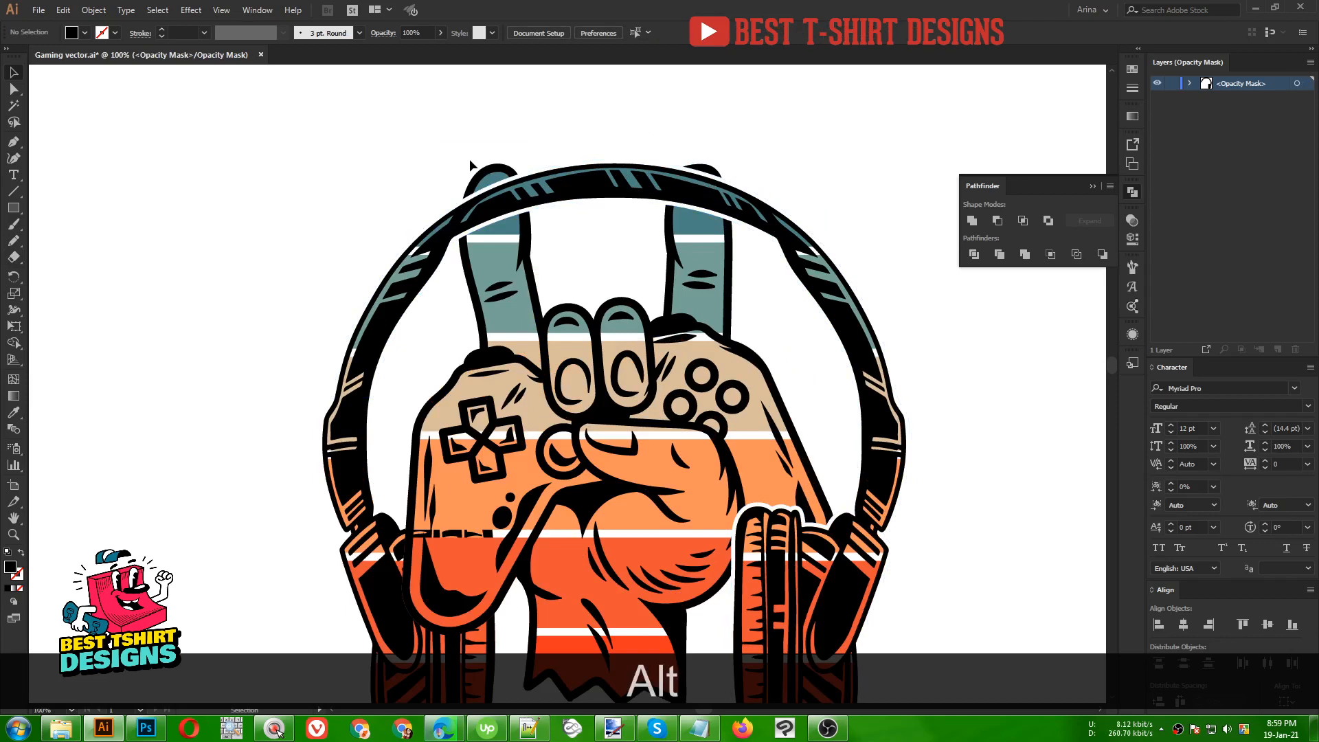
pyautogui.moveTo(459, 142); pyautogui.dragTo(554, 238)
pyautogui.hotkey('shift', 'e')
pyautogui.moveTo(397, 129); pyautogui.dragTo(563, 298)
pyautogui.press('v')
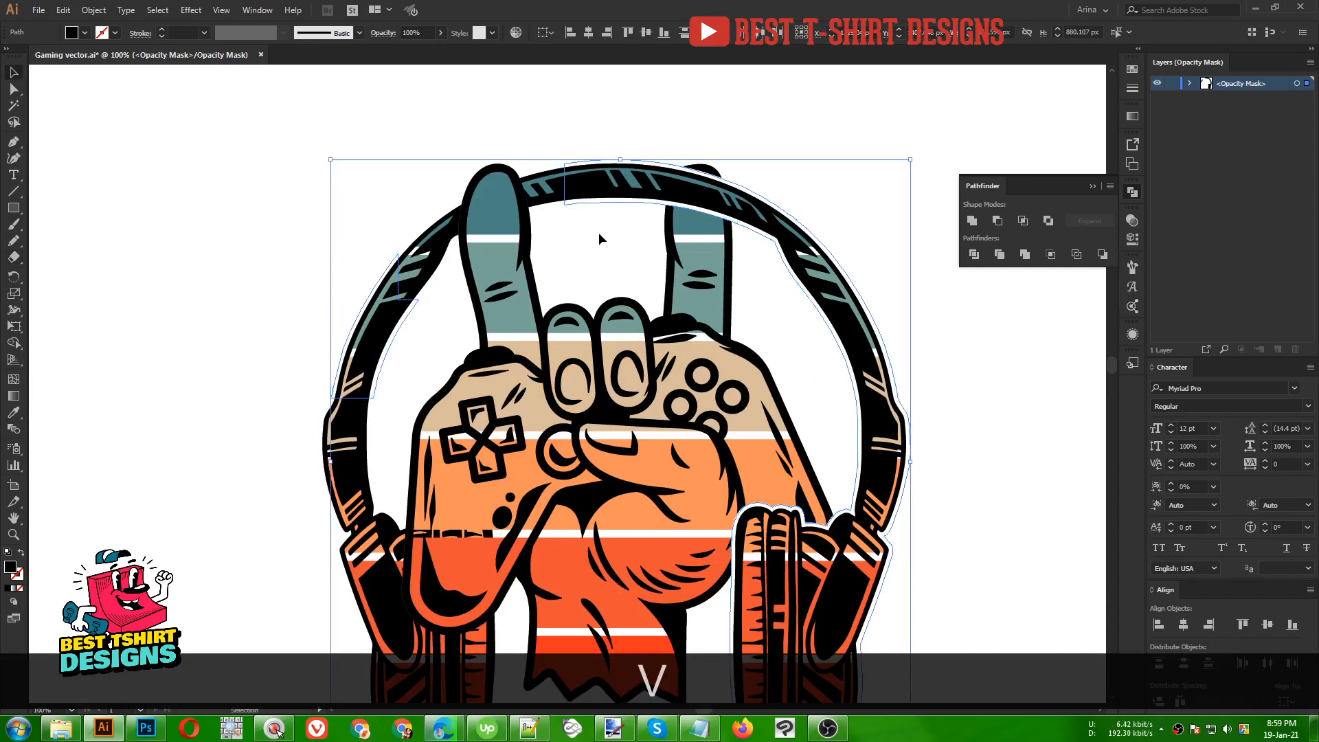
pyautogui.click(599, 234)
pyautogui.scroll(-1, 599, 233)
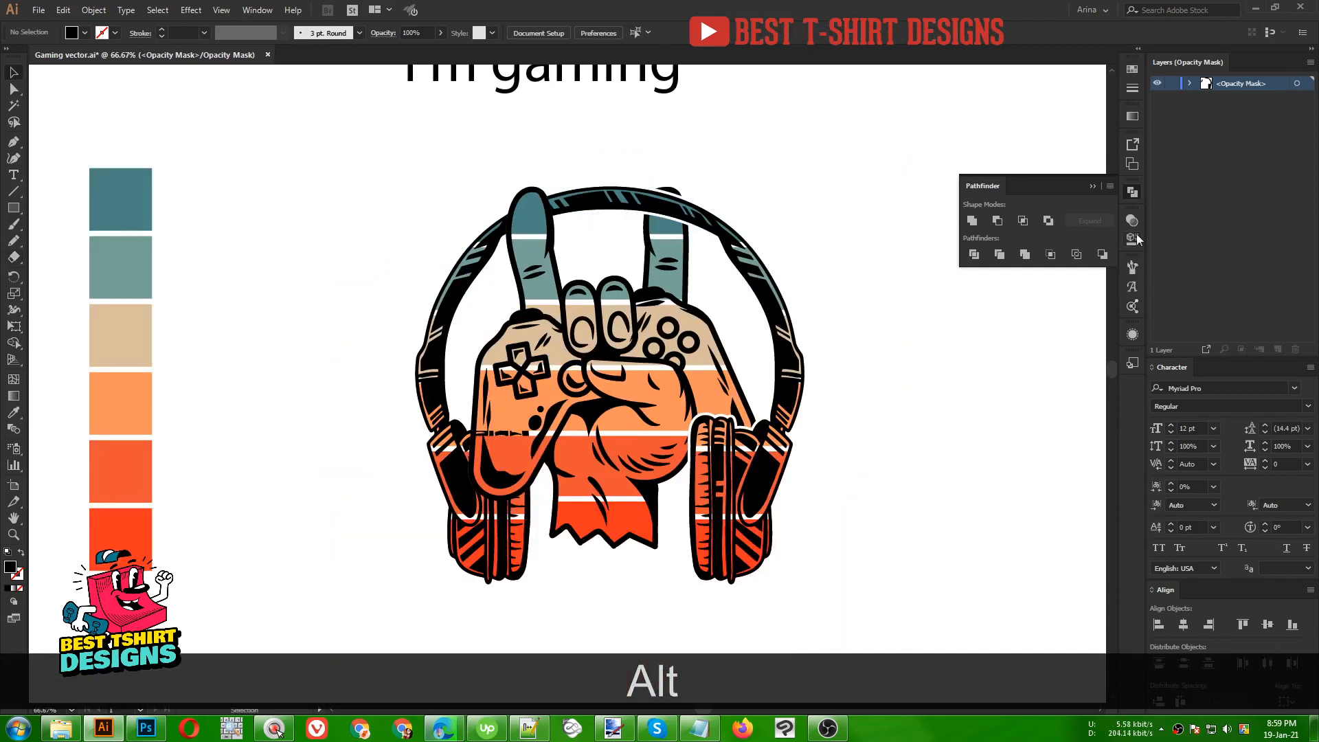
pyautogui.click(1132, 220)
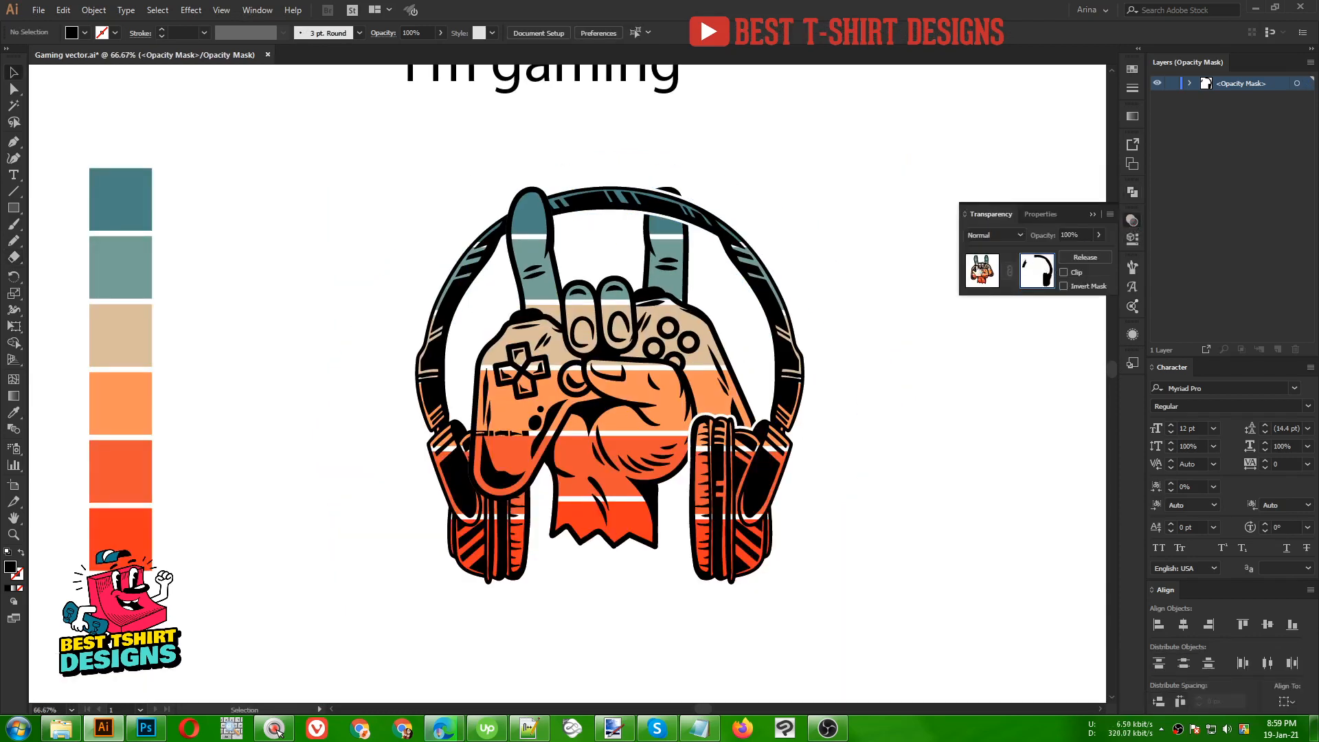
pyautogui.click(979, 271)
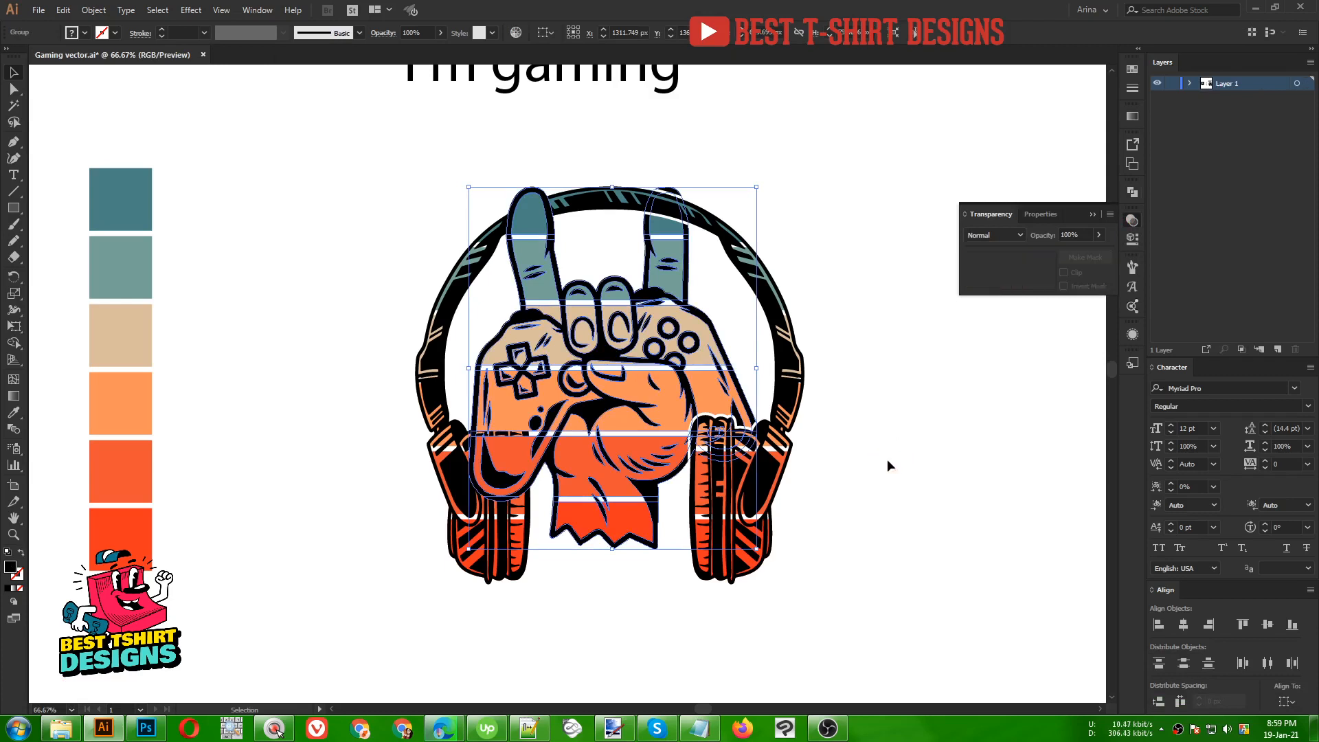
# - Offset the controller hand's paths by 6 px with round joins and cut the resulting outline
pyautogui.click(613, 313)
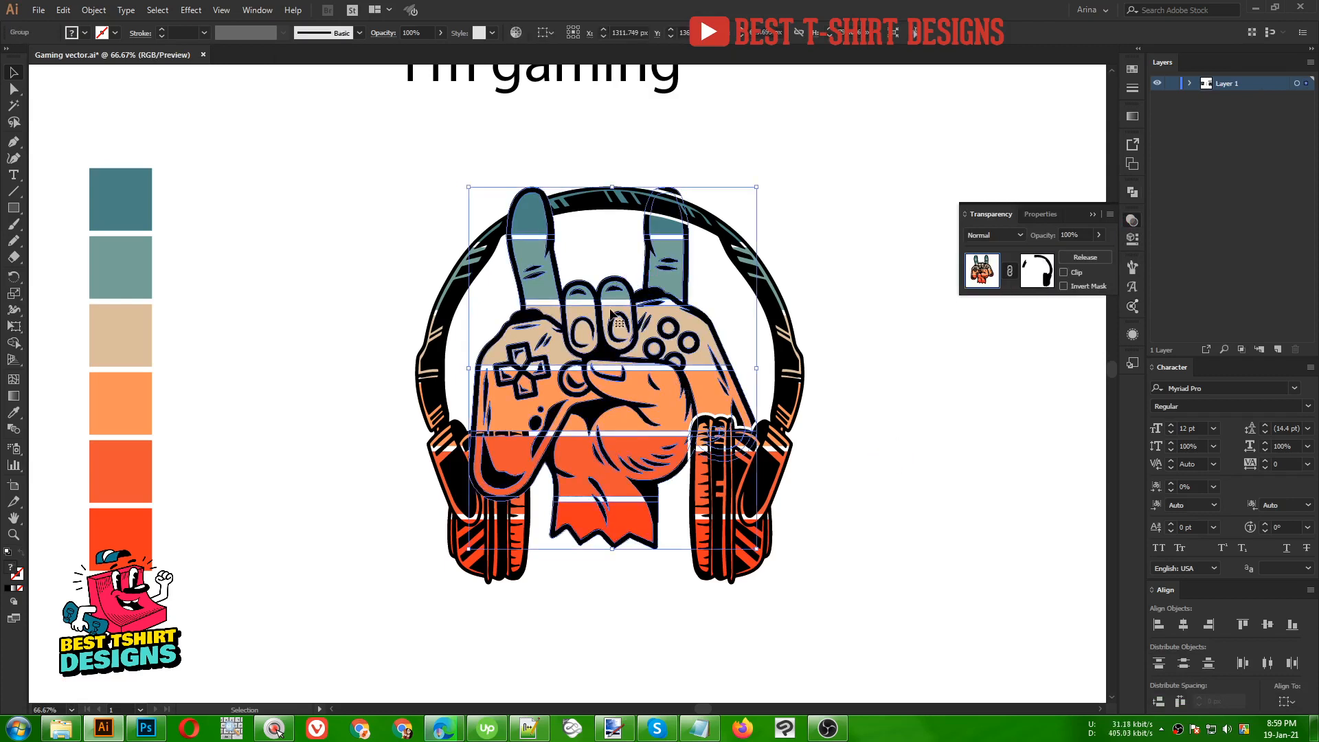
pyautogui.click(94, 10)
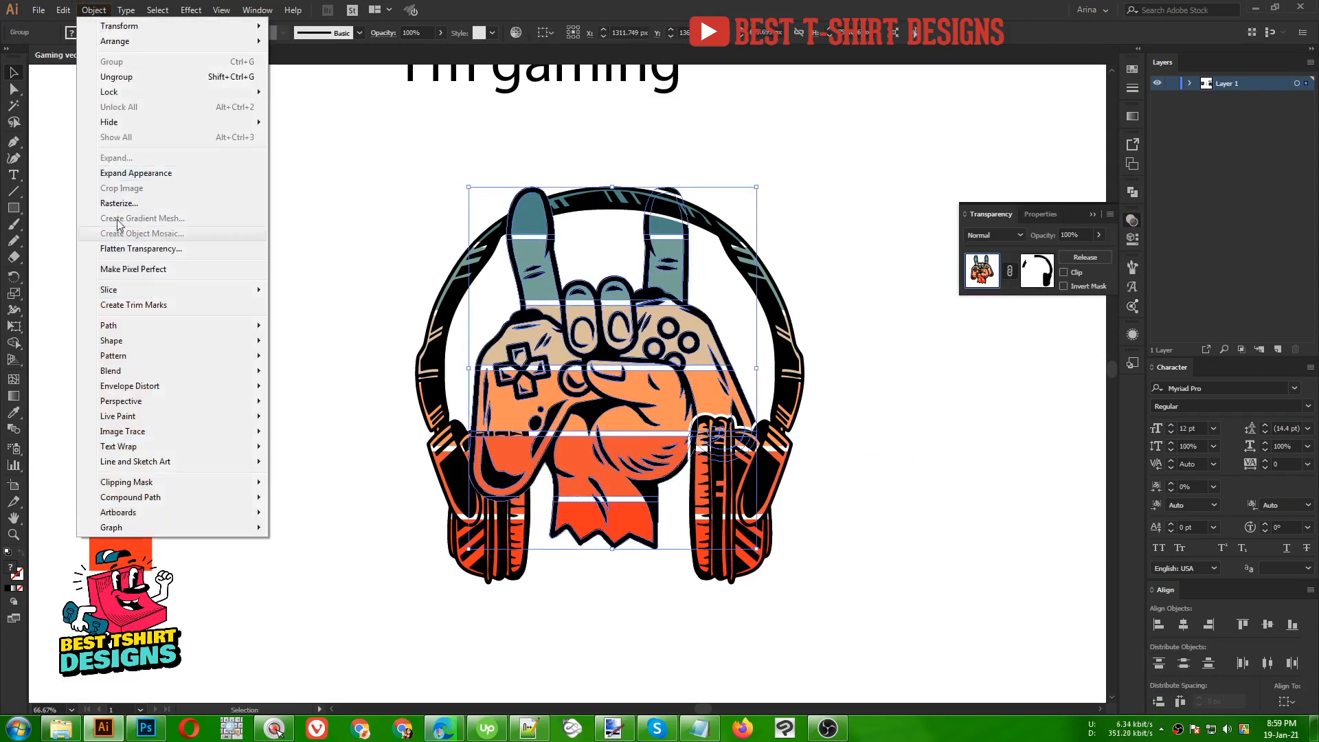
pyautogui.moveTo(137, 326)
pyautogui.click(323, 374)
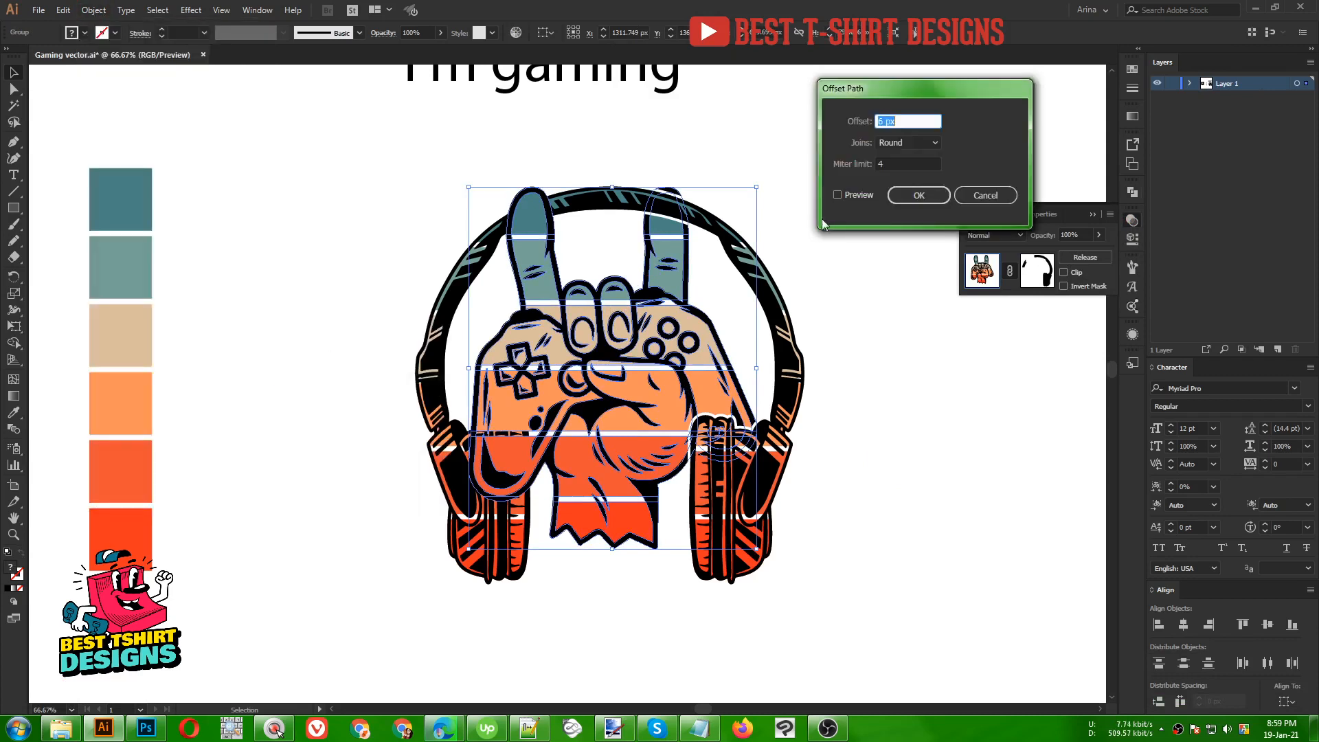
pyautogui.click(867, 195)
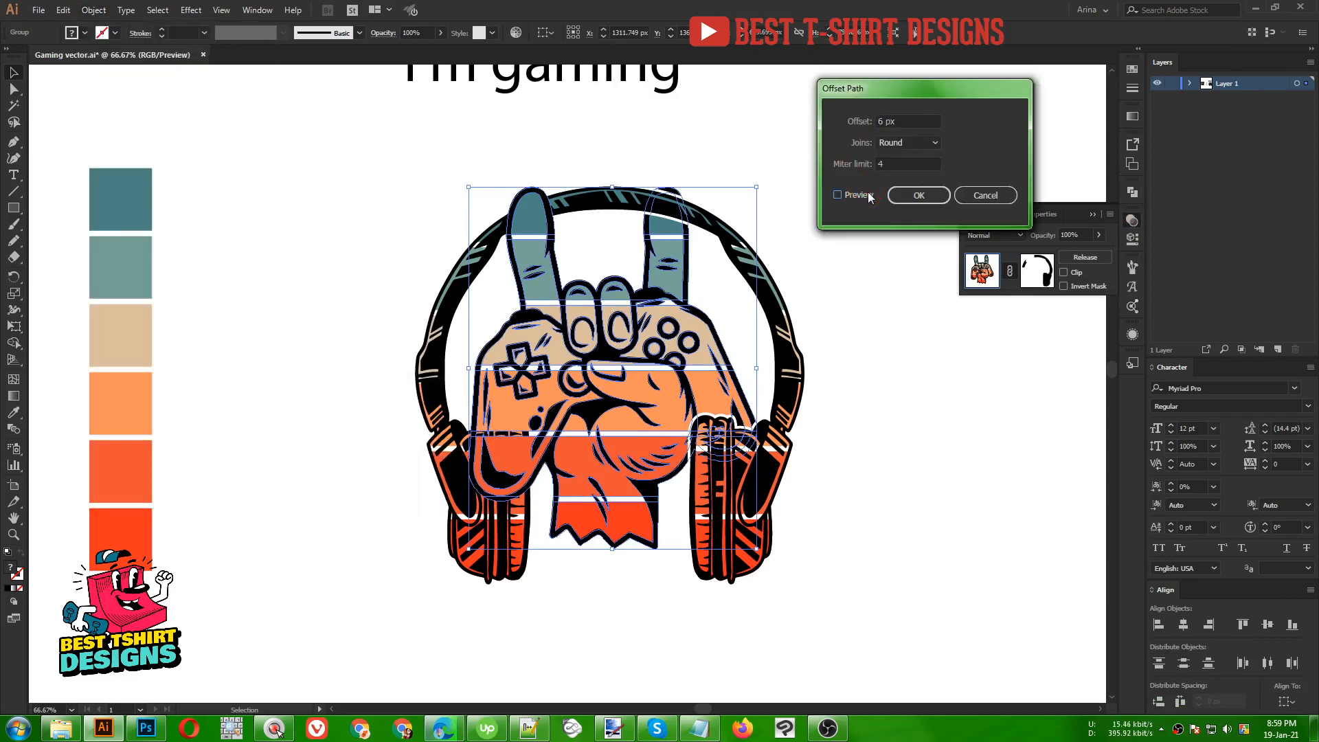
pyautogui.click(911, 200)
pyautogui.hotkey('ctrl', 'x')
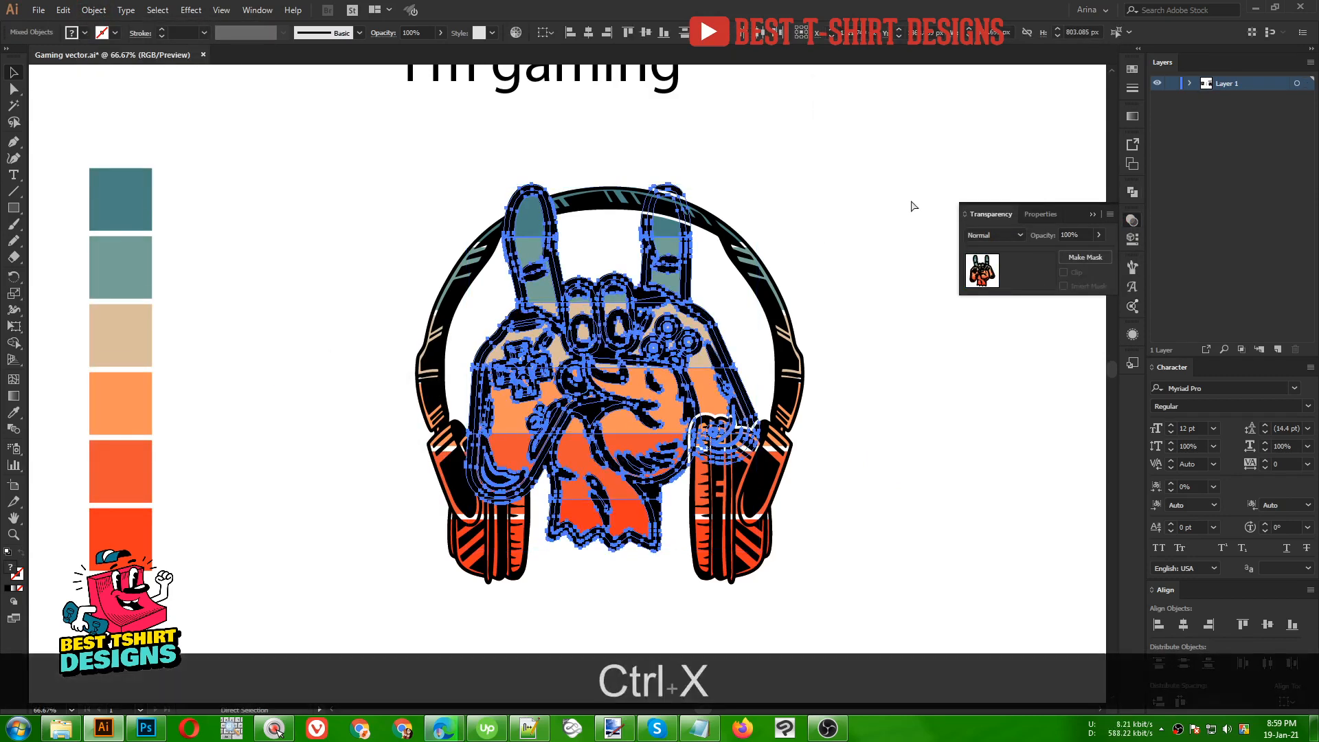
# - Create an opacity mask on the headphones with Clip turned off and paste the cut hand outline in place inside it
pyautogui.click(747, 253)
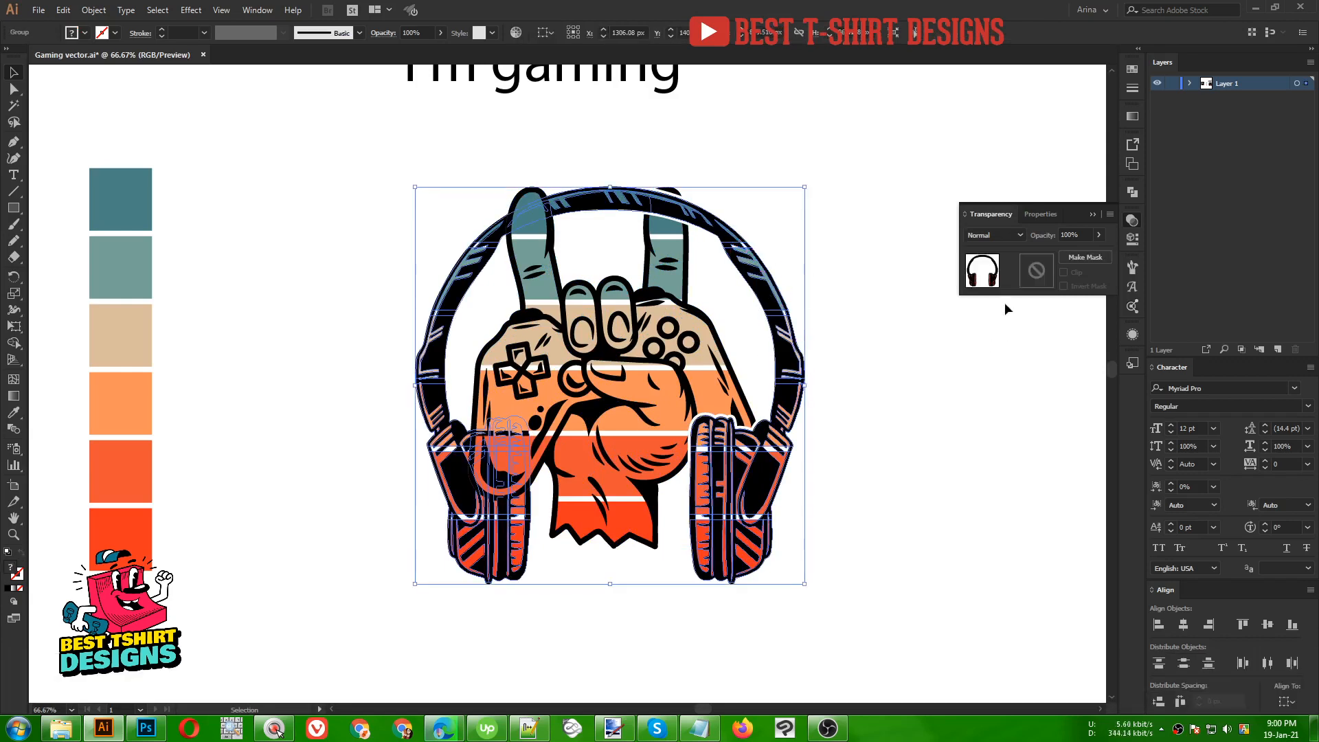
pyautogui.click(1038, 272)
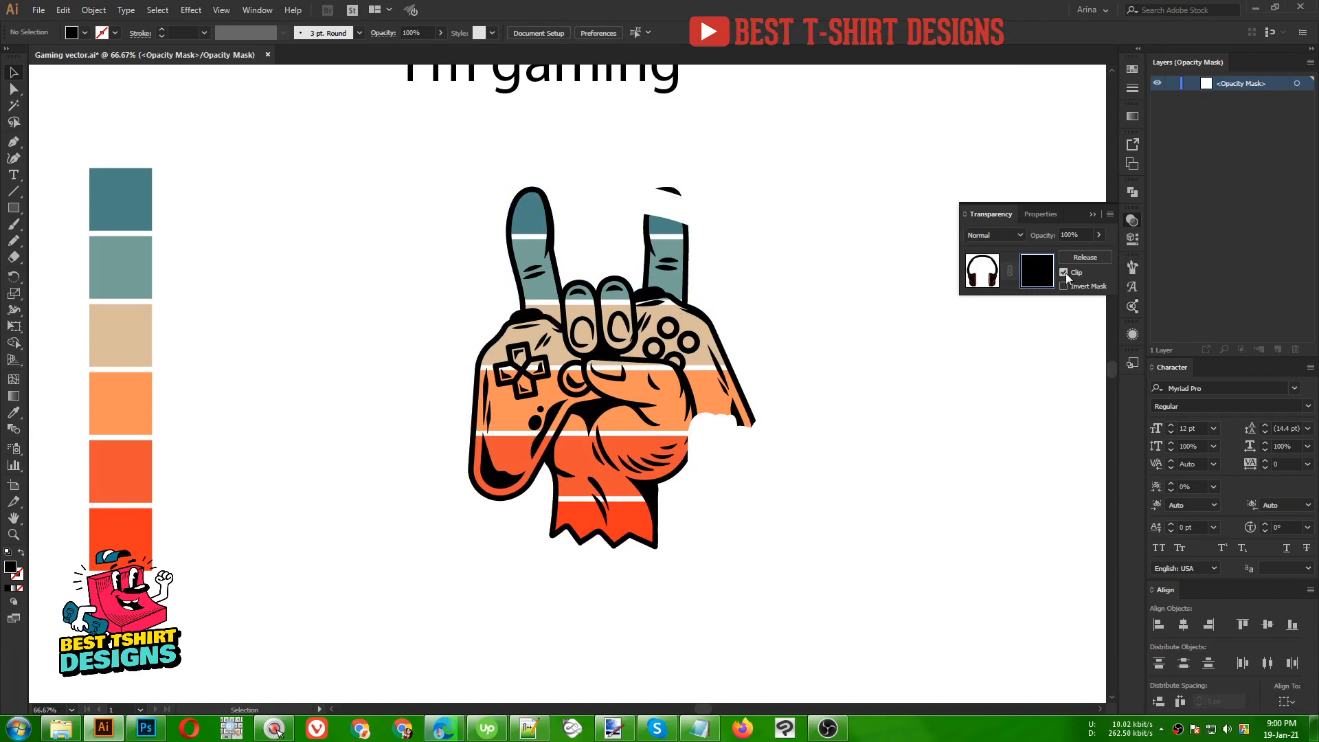
pyautogui.click(1065, 273)
pyautogui.hotkey('ctrl', 'f')
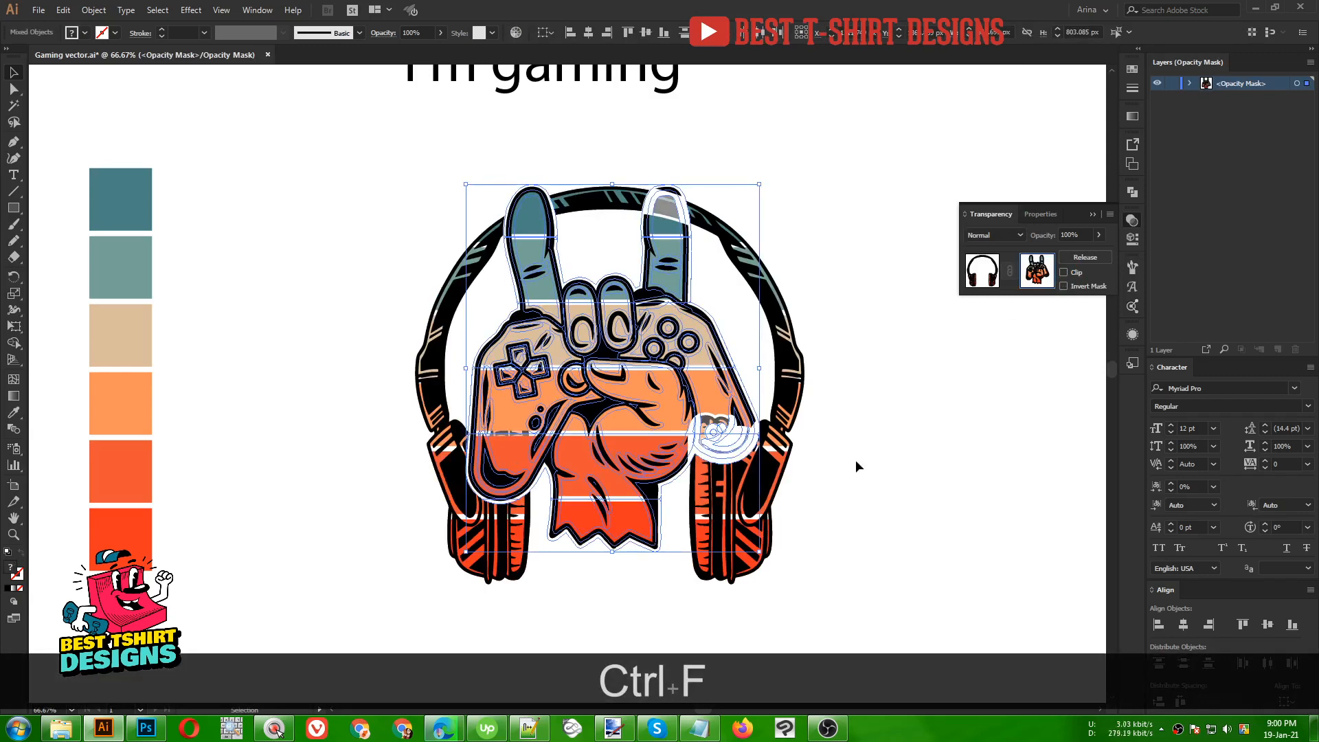
# - Combine the pasted hand outline into one solid black shape within the headphones' opacity mask
pyautogui.click(1132, 193)
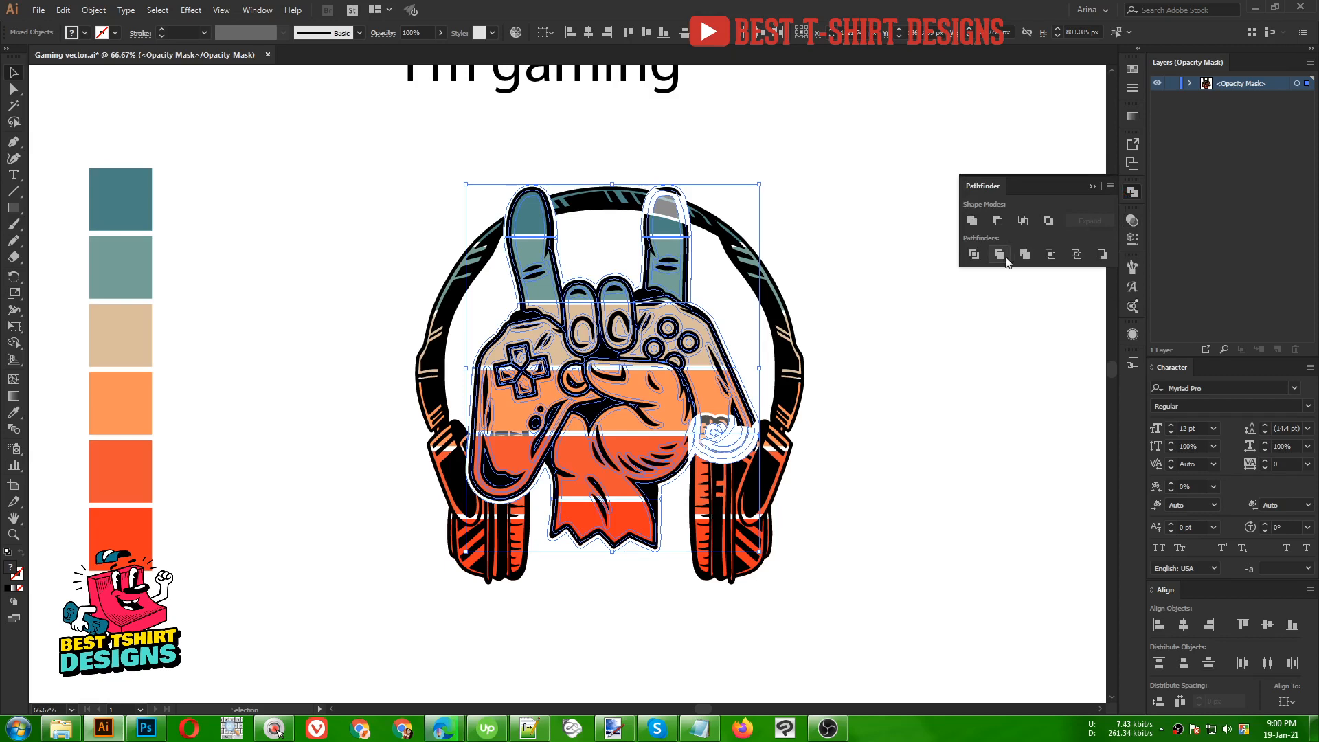
pyautogui.click(1030, 255)
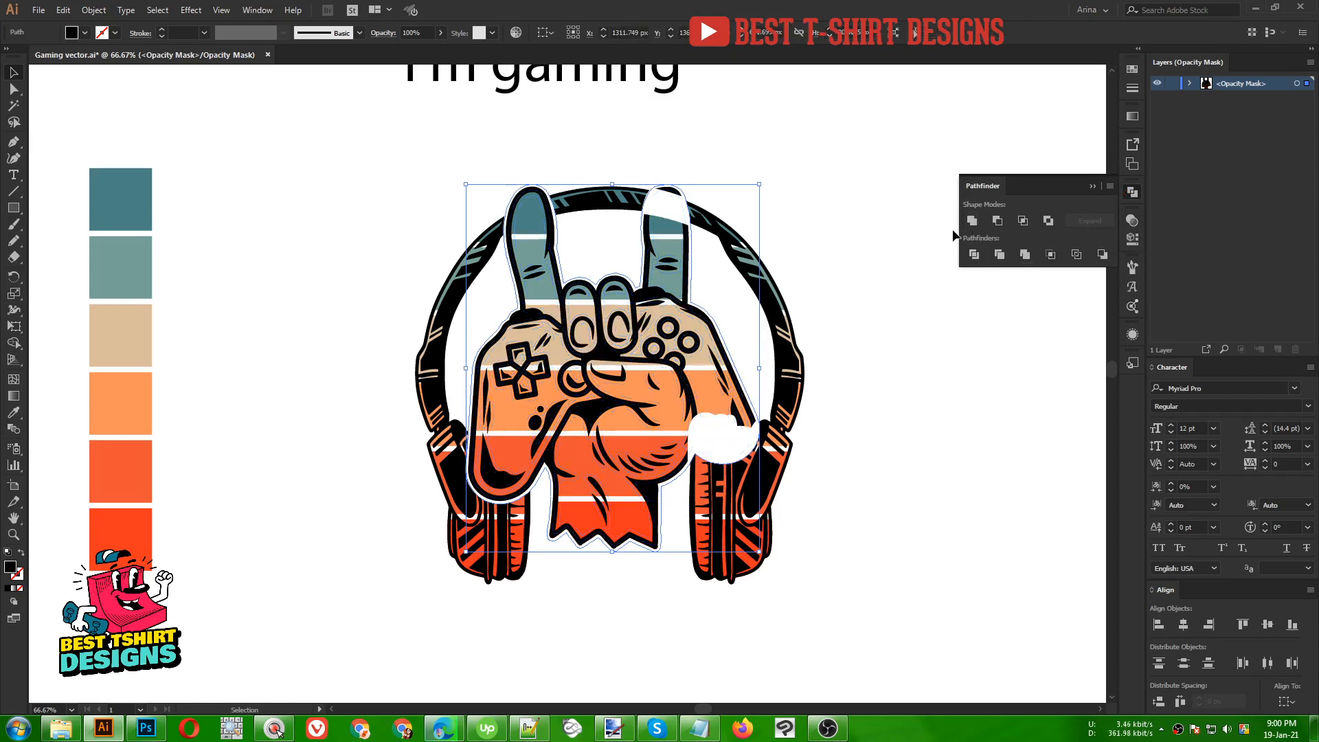
pyautogui.click(890, 287)
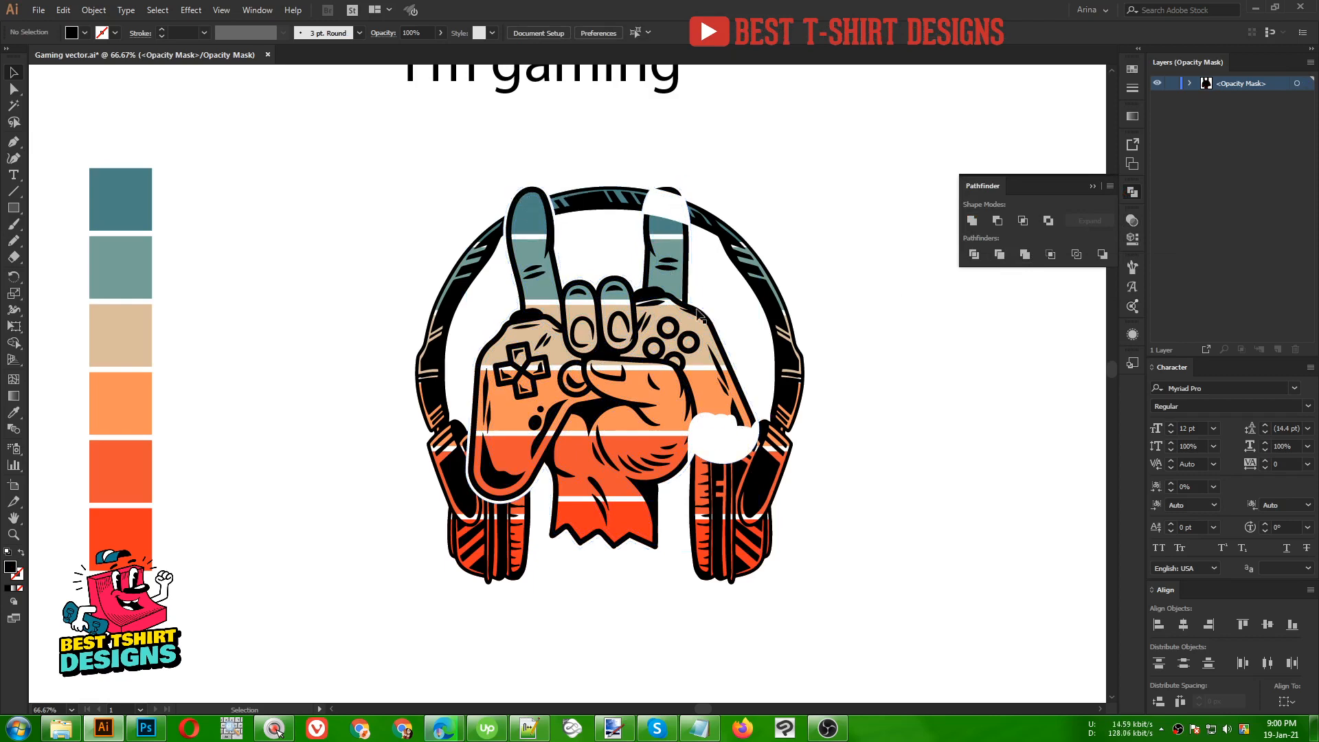
# - Erase the hand mask shape over the right raised finger and right ear cup, and exit the opacity mask
pyautogui.click(666, 252)
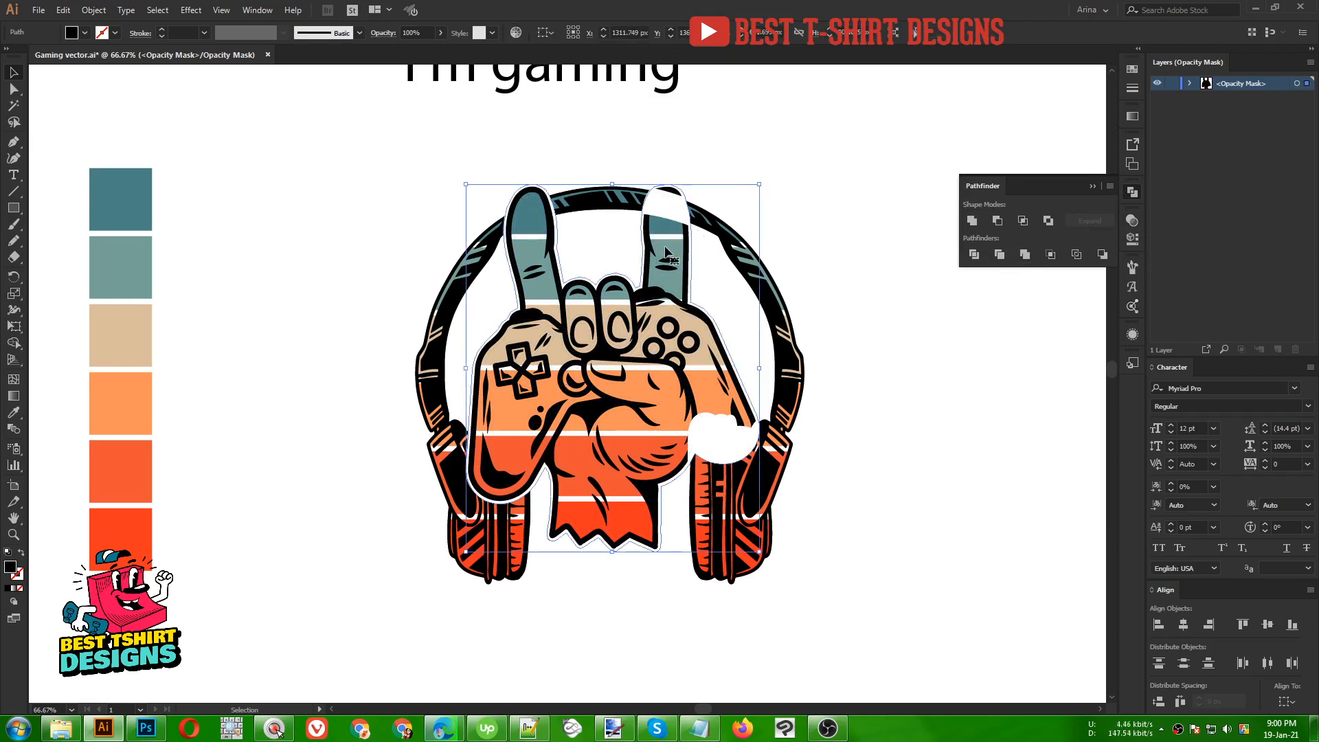
pyautogui.hotkey('shift', 'e')
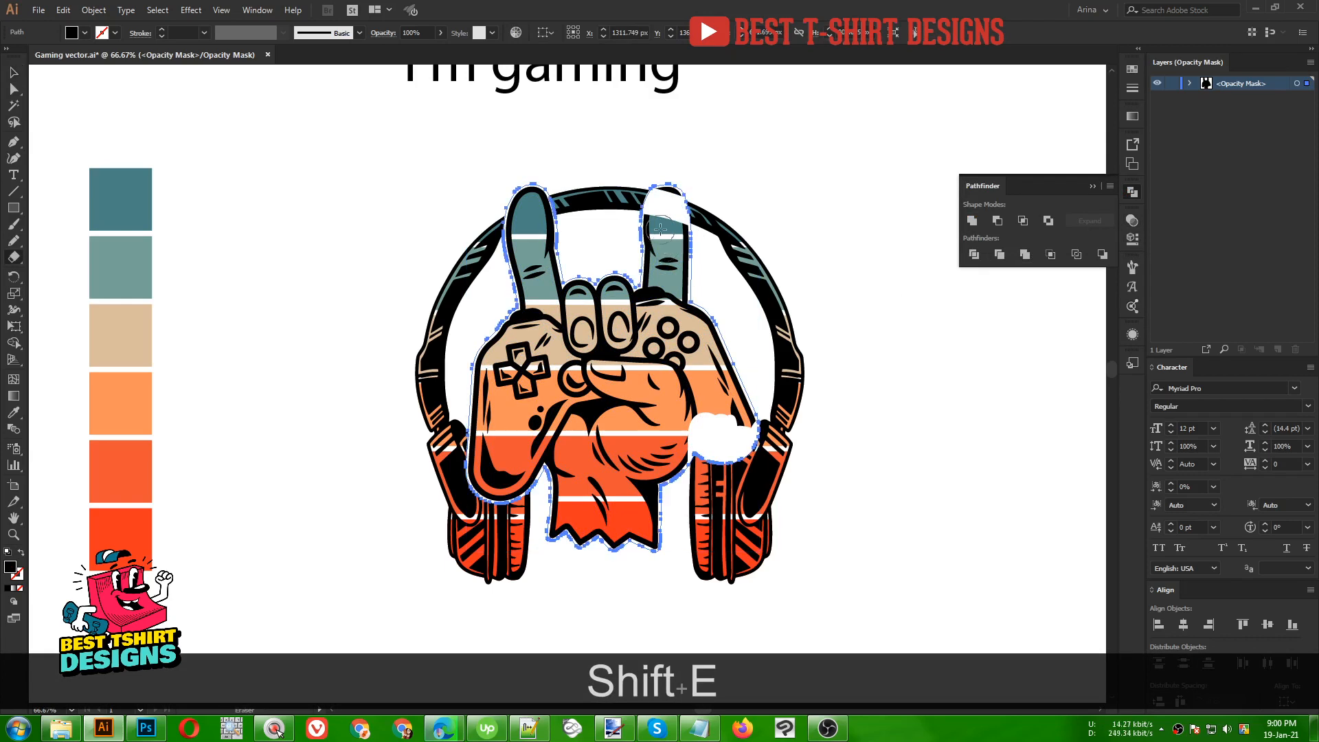
pyautogui.moveTo(608, 154); pyautogui.dragTo(707, 265)
pyautogui.moveTo(839, 576); pyautogui.dragTo(674, 390)
pyautogui.press('v')
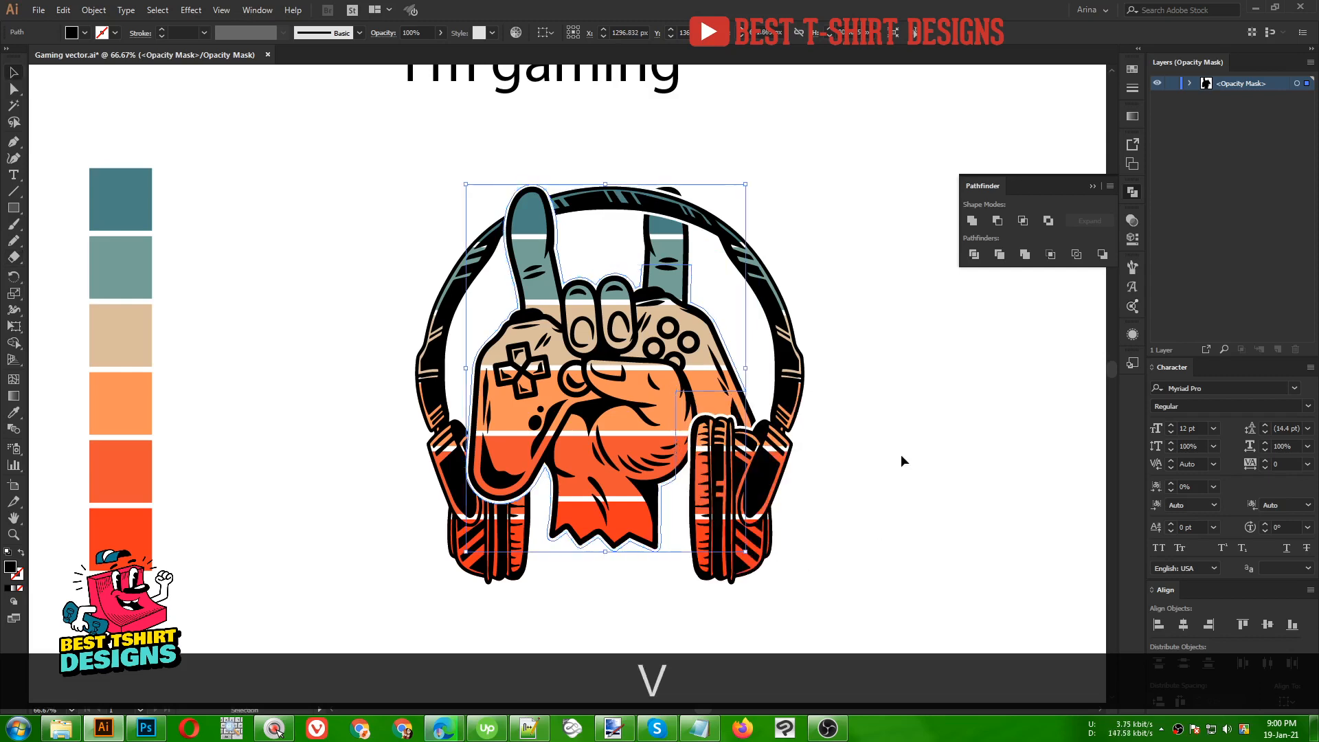
pyautogui.click(901, 455)
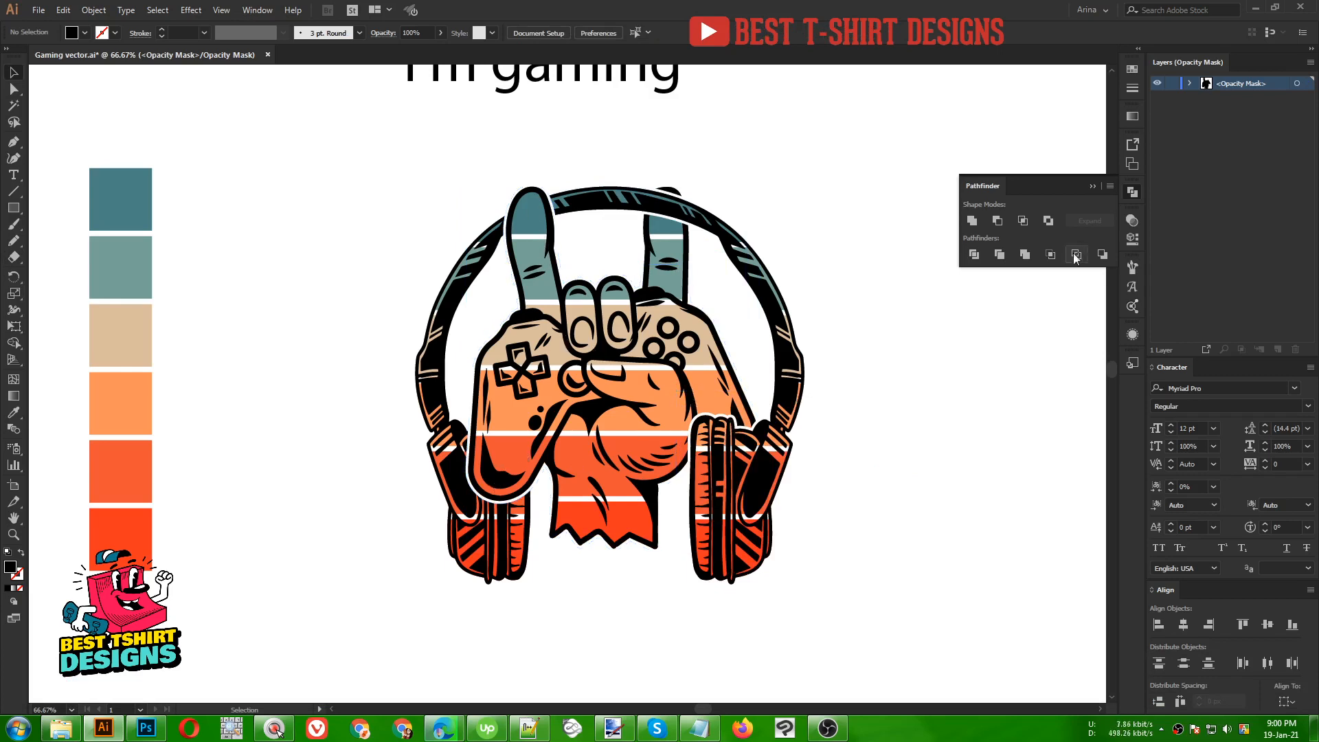
pyautogui.click(1131, 221)
pyautogui.click(984, 266)
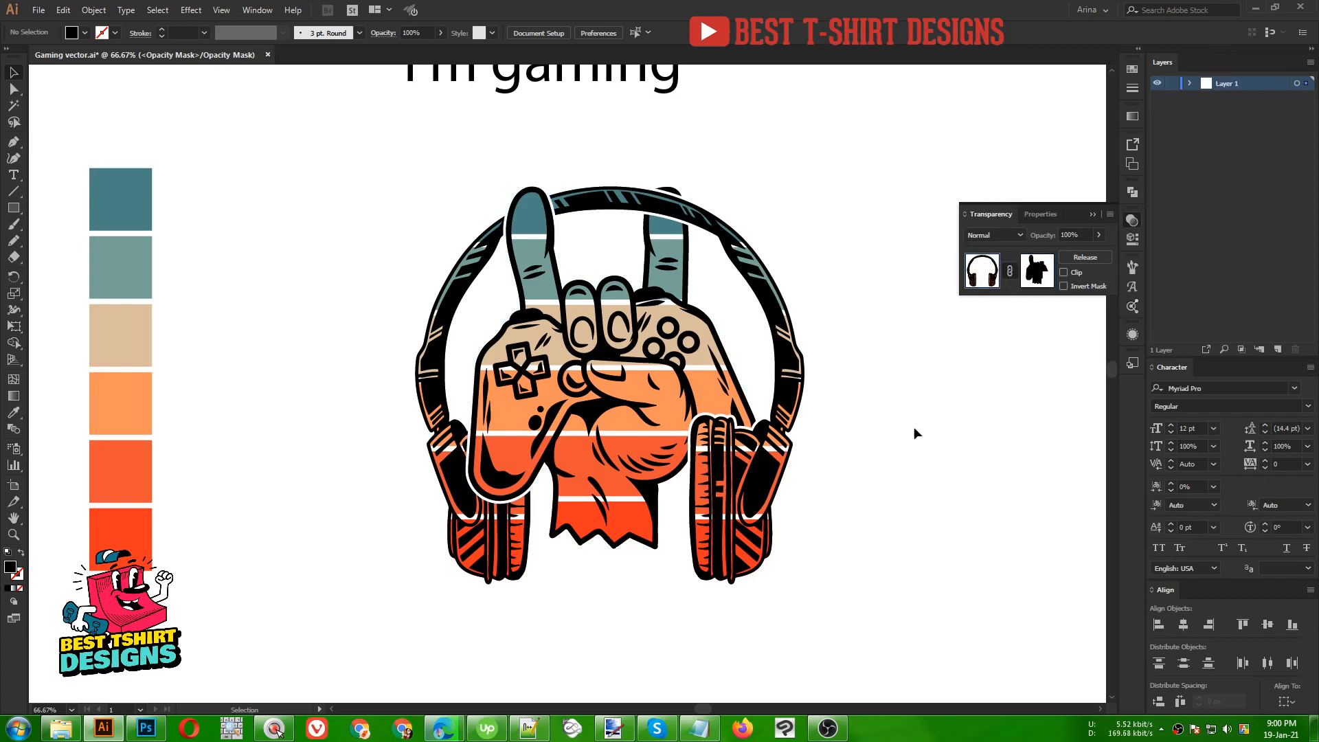
pyautogui.click(913, 427)
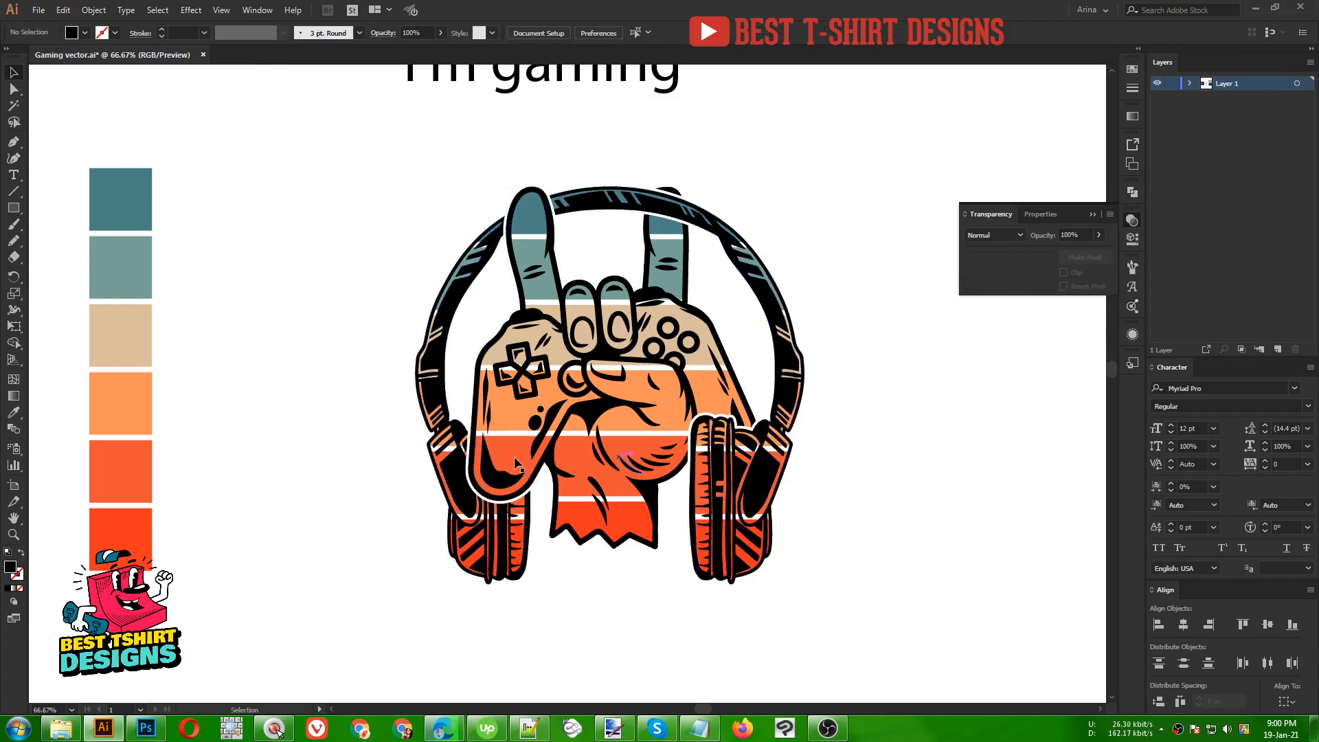
# - Draw a rectangle about 865 by 145 px across the lower ear cups, with a black outline and no fill
pyautogui.click(14, 208)
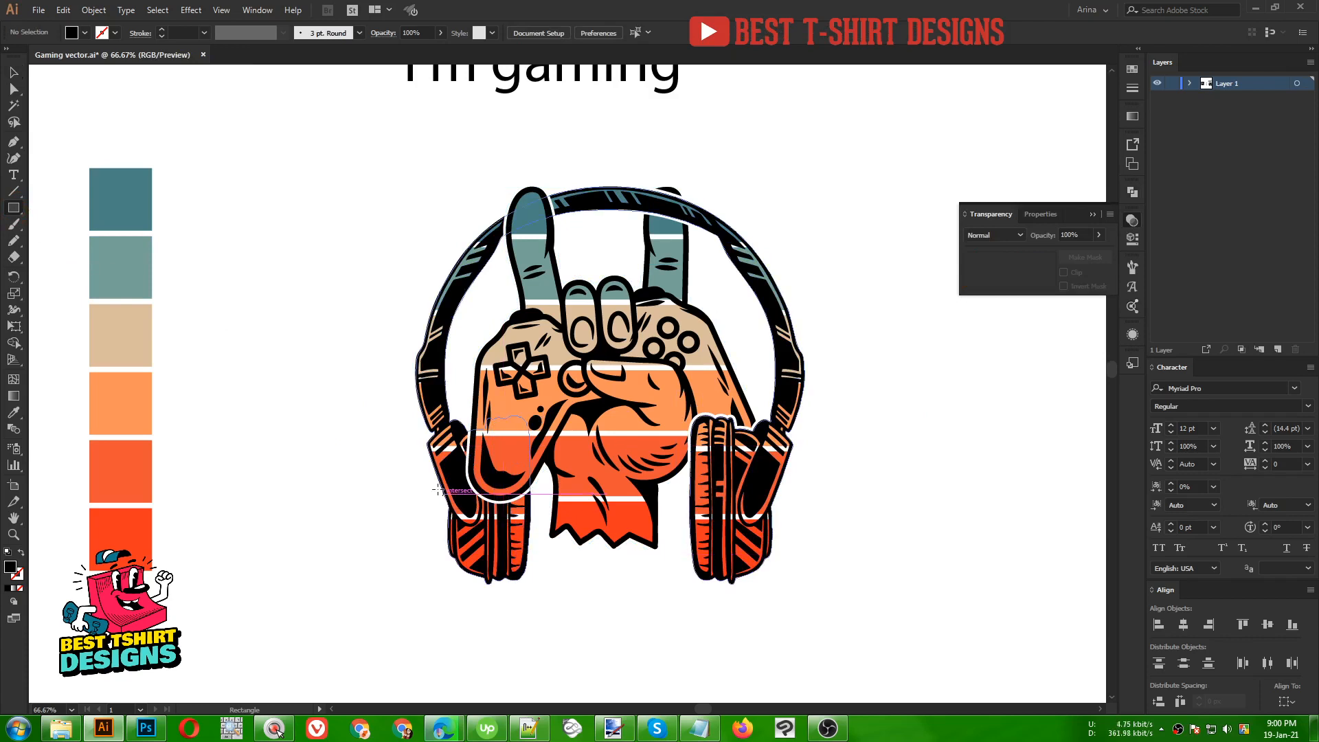
pyautogui.moveTo(428, 484); pyautogui.dragTo(824, 548)
pyautogui.press('v')
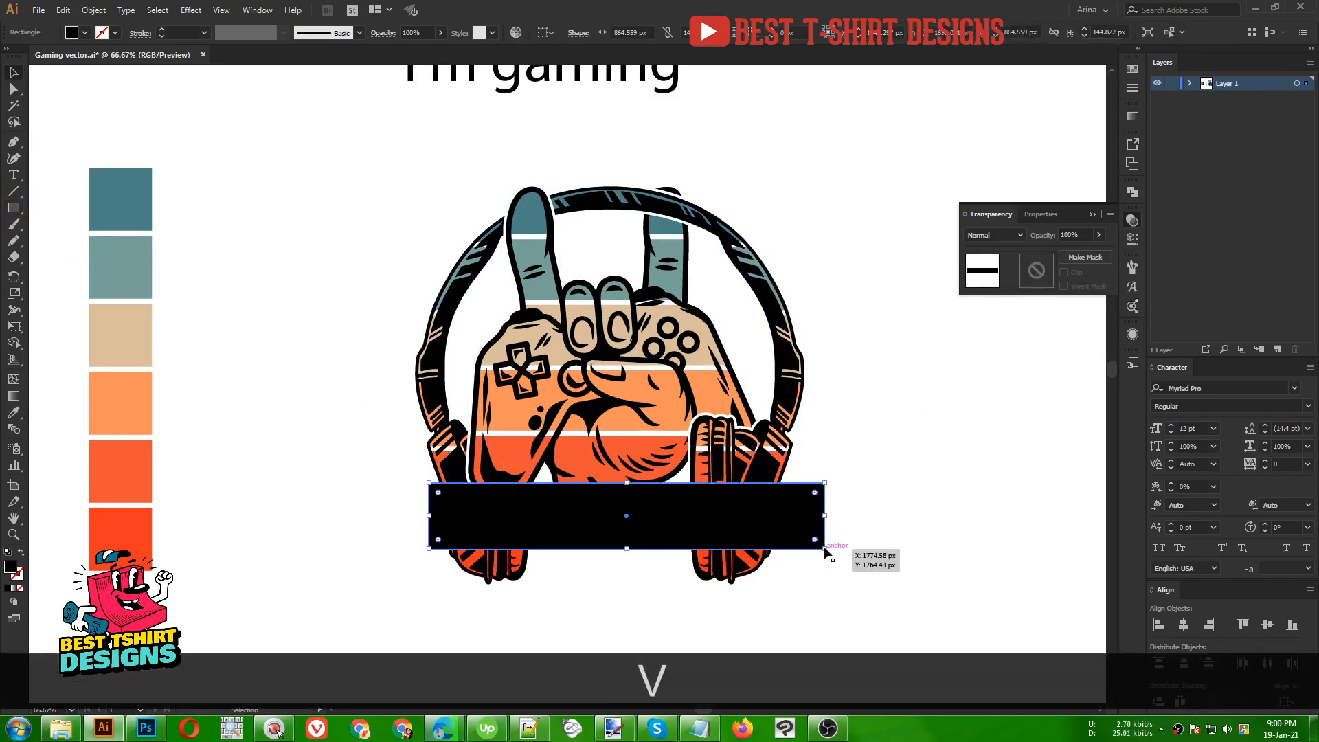
pyautogui.hotkey('shift', 'x')
pyautogui.press('v')
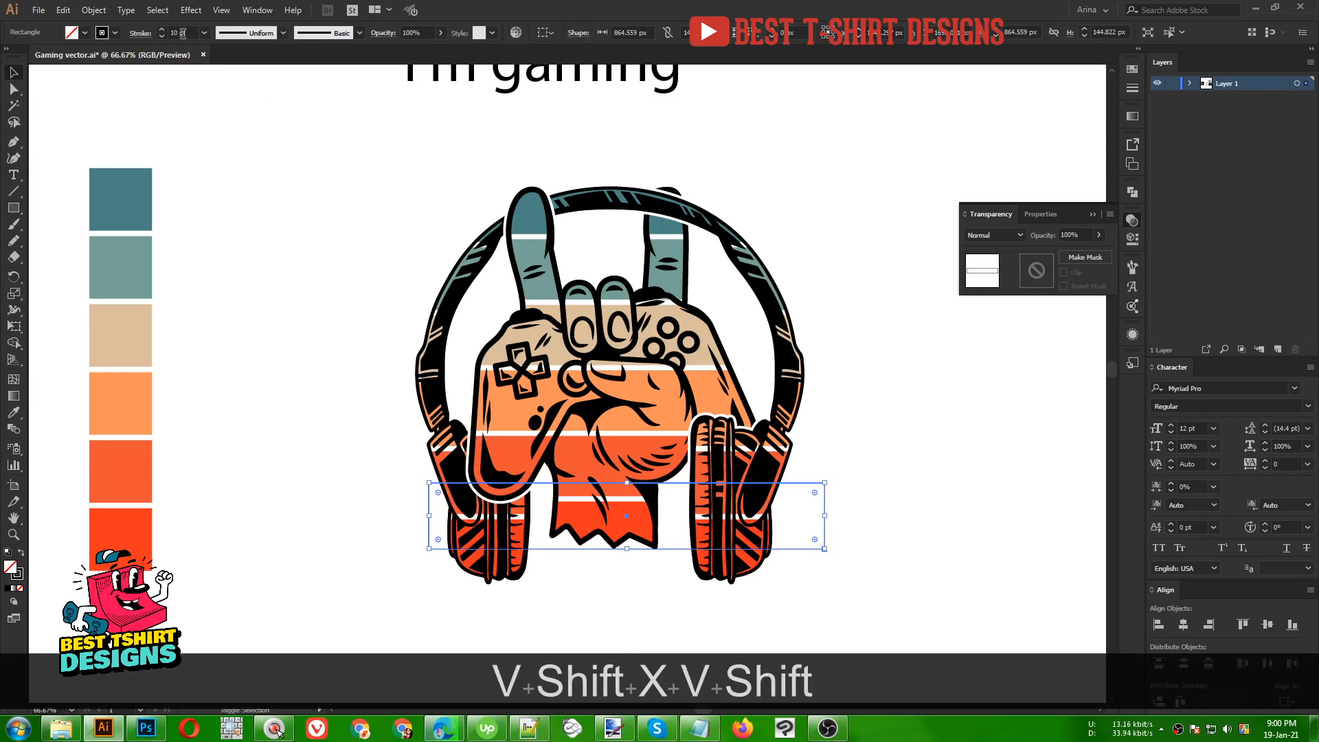
# - Group the headphones with the controller hand and centre the group and the rectangle horizontally on each other
pyautogui.moveTo(428, 192); pyautogui.dragTo(742, 362)
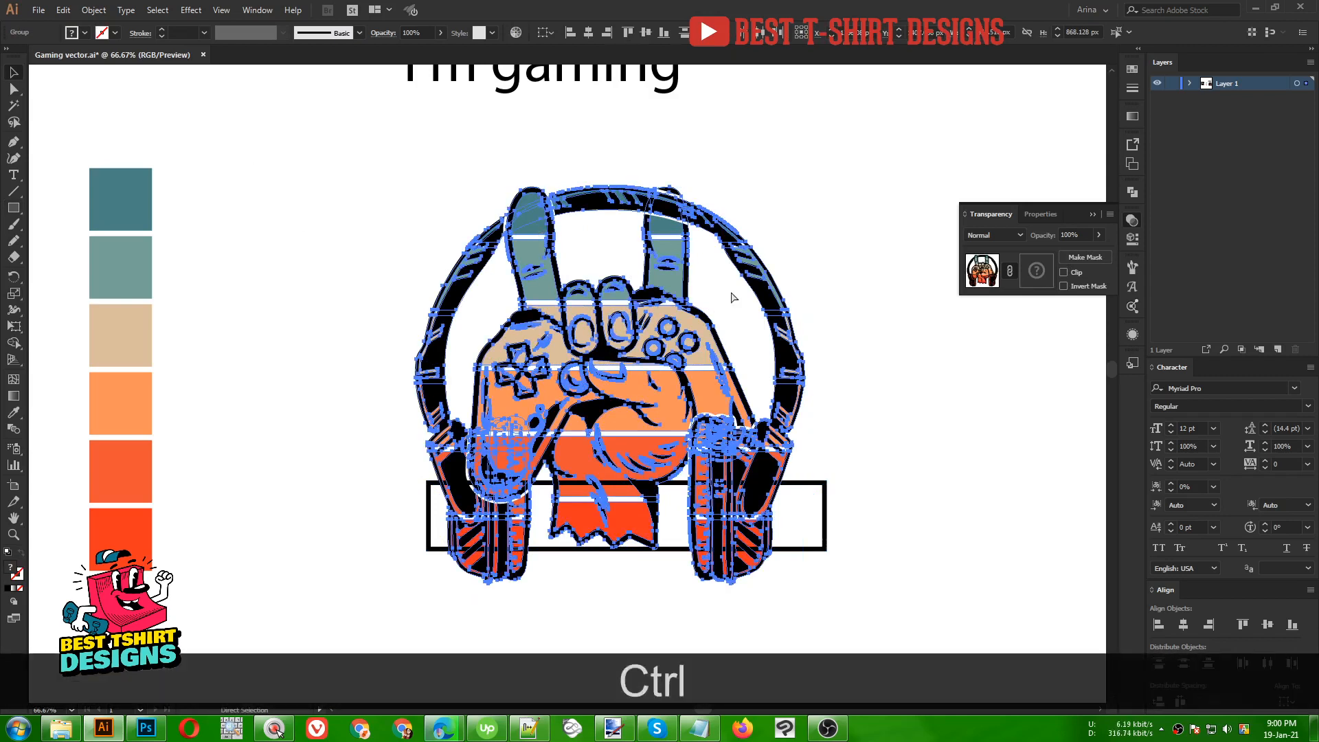
pyautogui.hotkey('ctrl', 'g')
pyautogui.moveTo(892, 586); pyautogui.dragTo(397, 275)
pyautogui.click(588, 32)
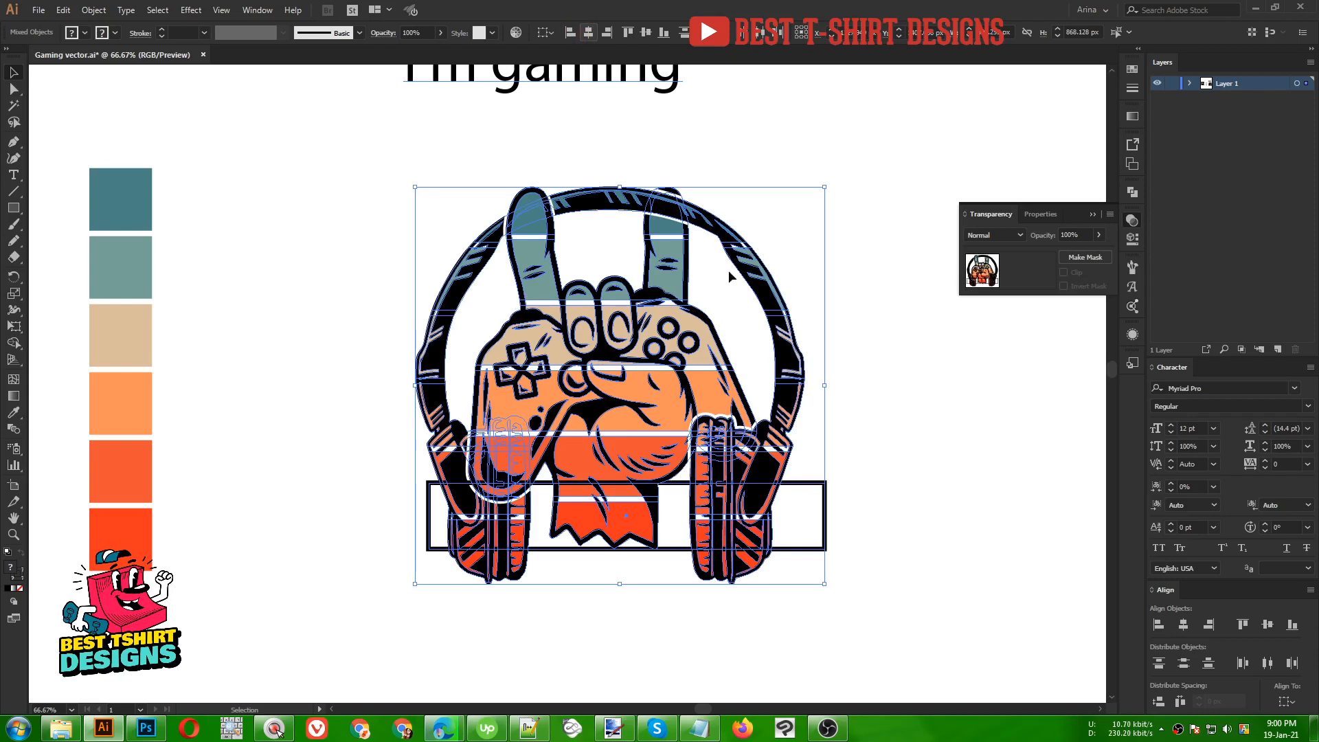
pyautogui.click(889, 394)
# - Move the "I'm gaming" text line away from under "can't hear you" and set its font to Explorer
pyautogui.scroll(-1, 604, 397)
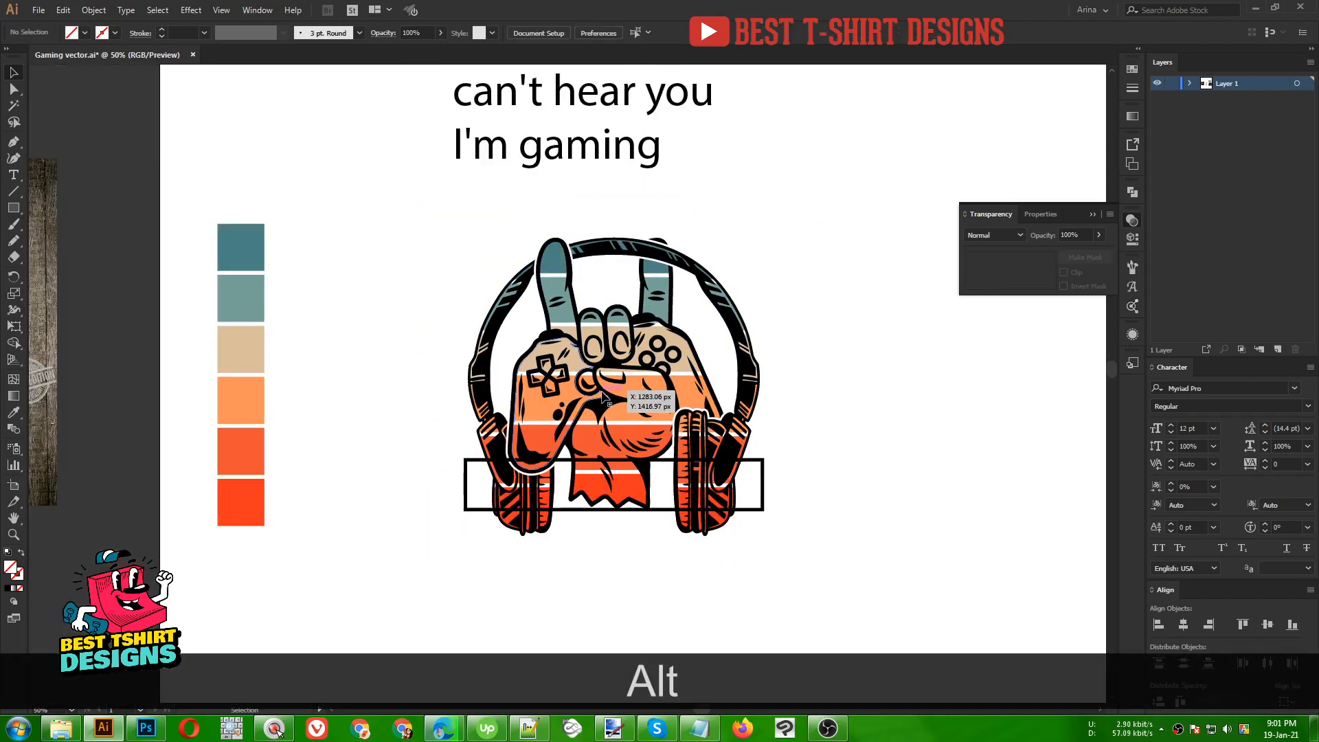
pyautogui.moveTo(568, 220); pyautogui.dragTo(478, 255)
pyautogui.click(528, 33)
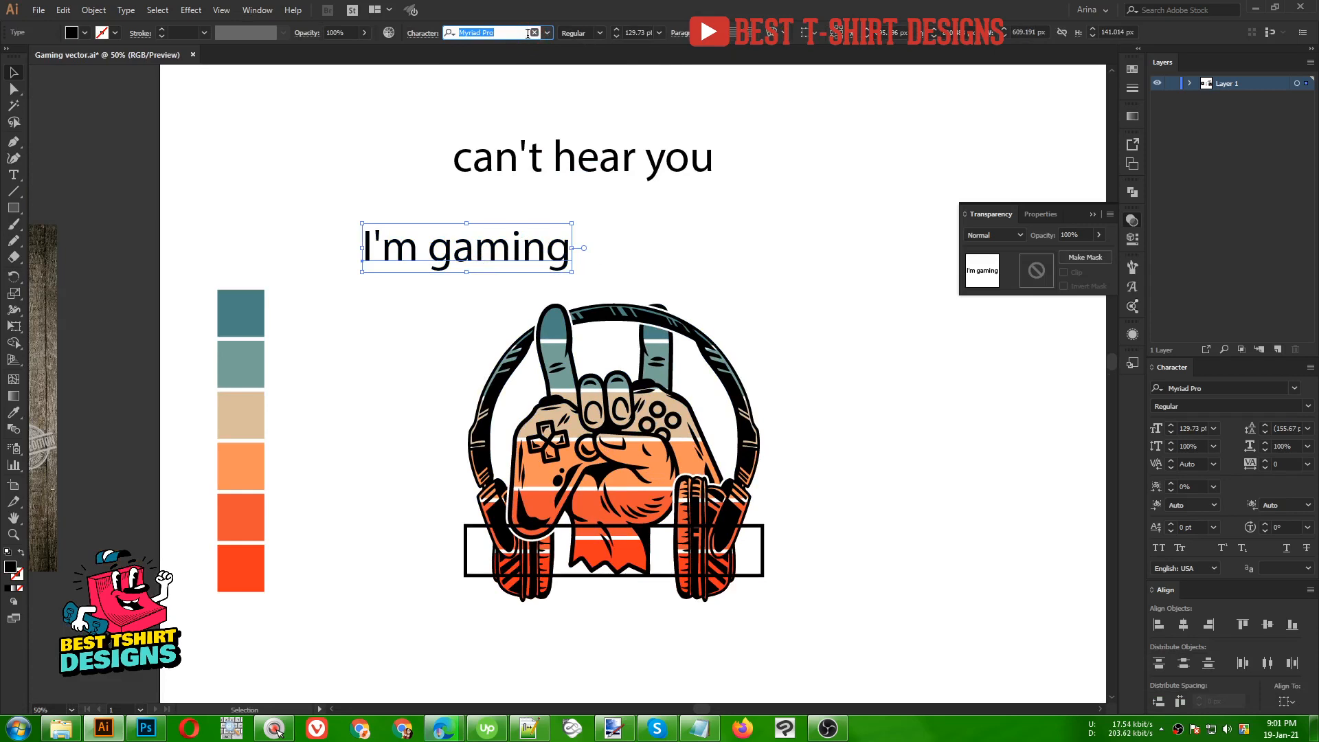
pyautogui.write('ex')
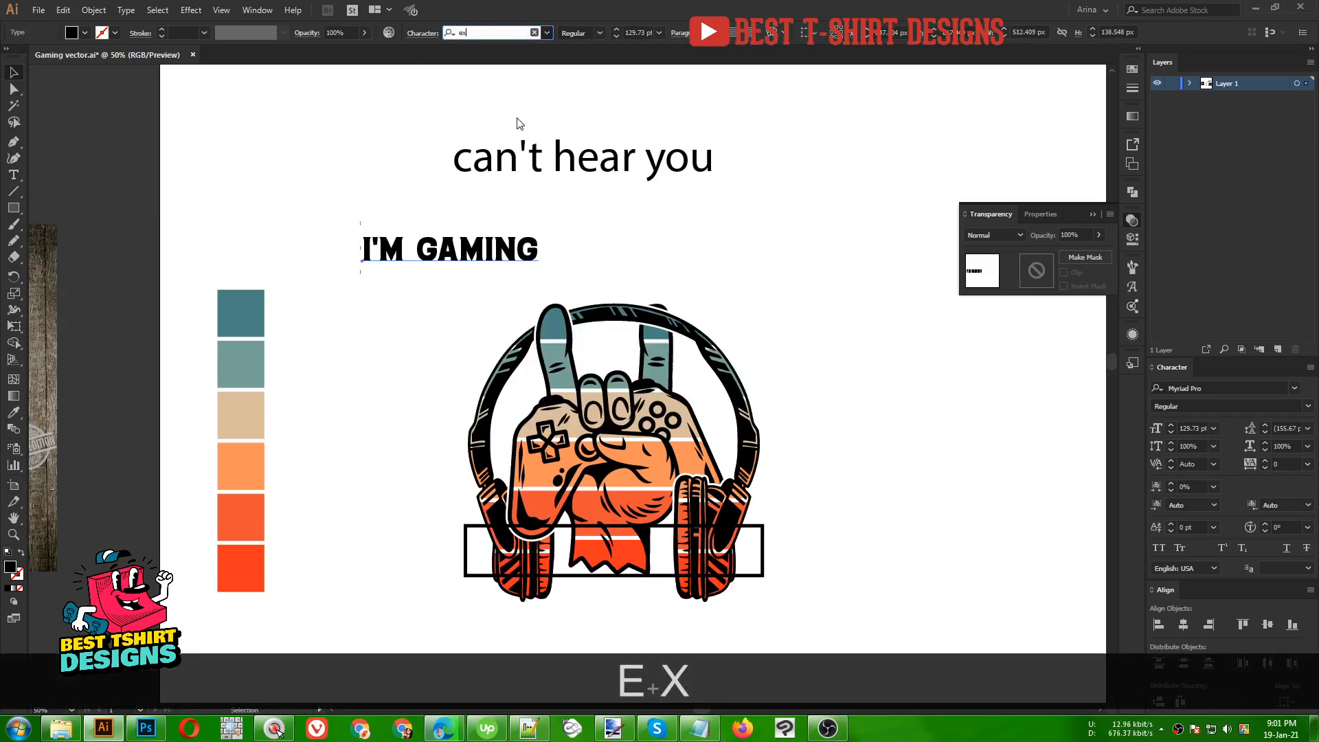
pyautogui.press('Return')
# - Place the "I'm gaming" text in the rectangle, enlarge it to about 211 pt to fill the frame, and convert it to outlines
pyautogui.moveTo(501, 253); pyautogui.dragTo(896, 562)
pyautogui.scroll(2, 629, 553)
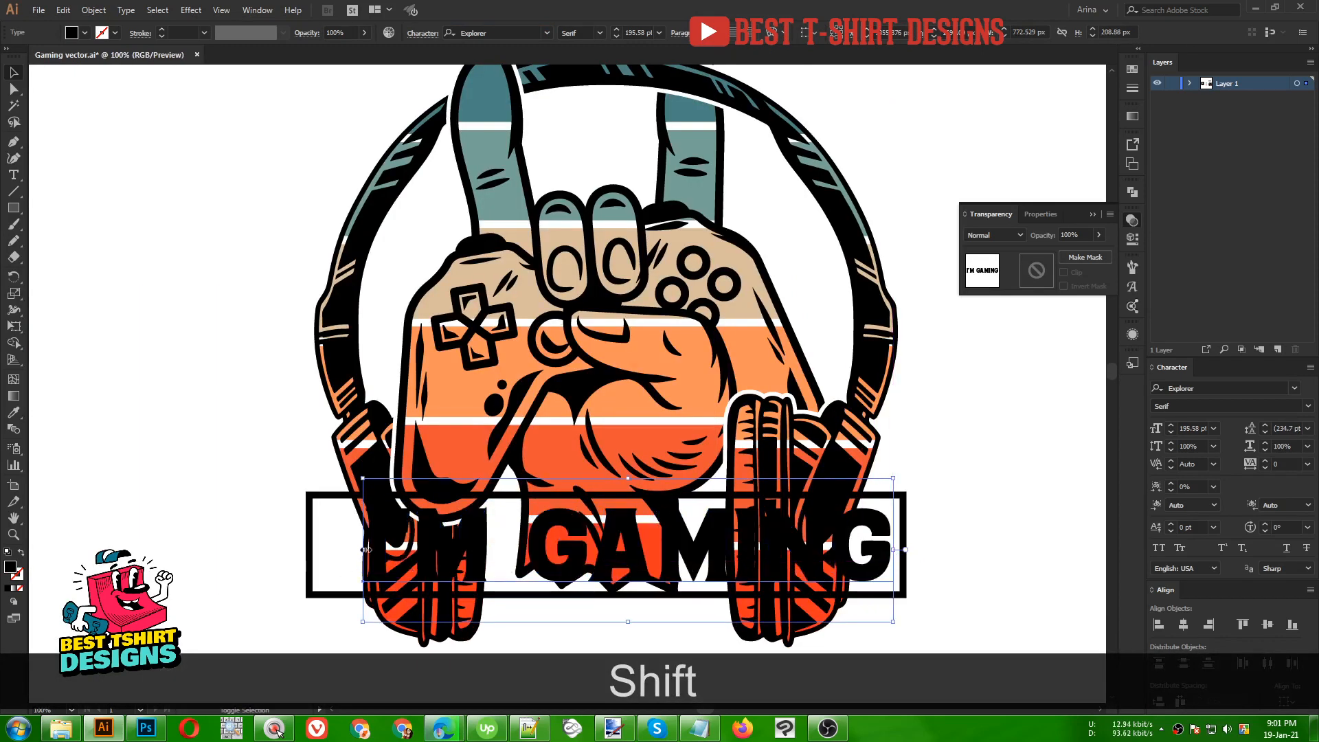
pyautogui.moveTo(364, 550); pyautogui.dragTo(320, 550)
pyautogui.rightClick(683, 570)
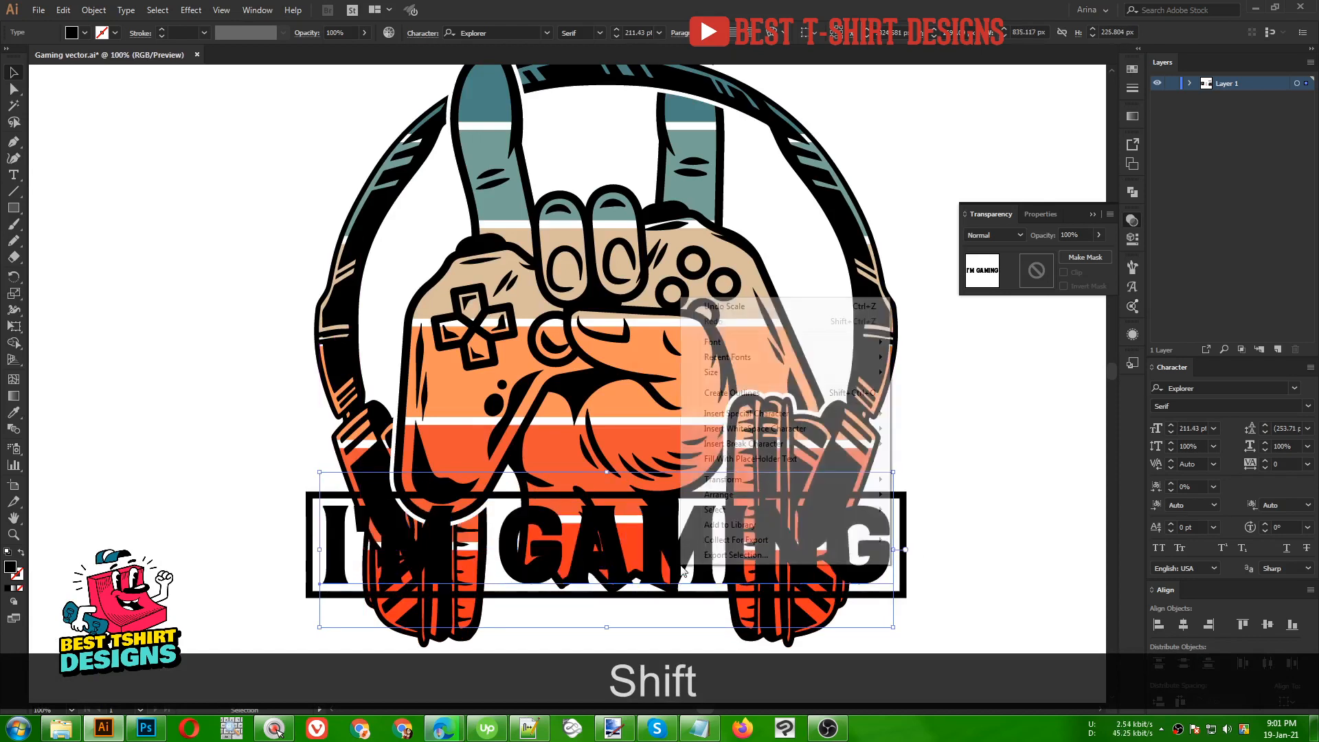
pyautogui.click(732, 393)
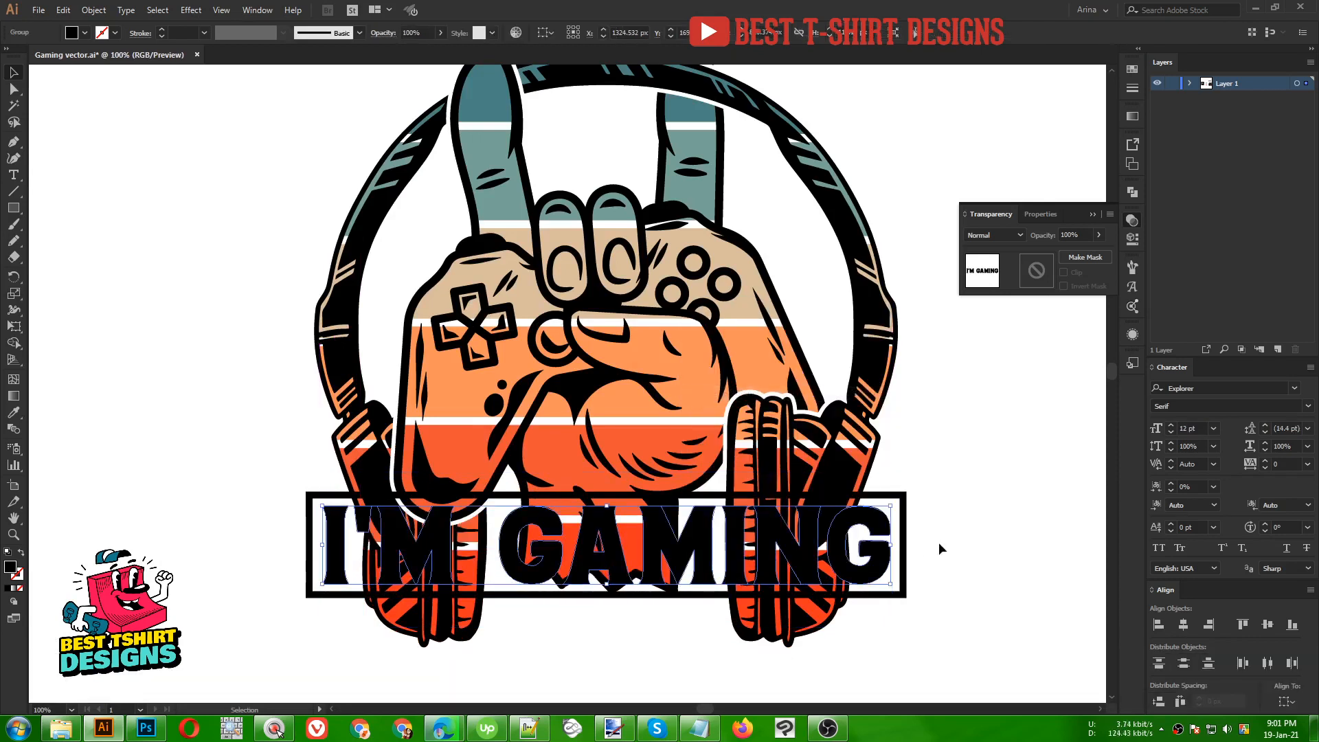
# - Group the outlined "I'm gaming" lettering with its rectangular frame
pyautogui.press('shift')
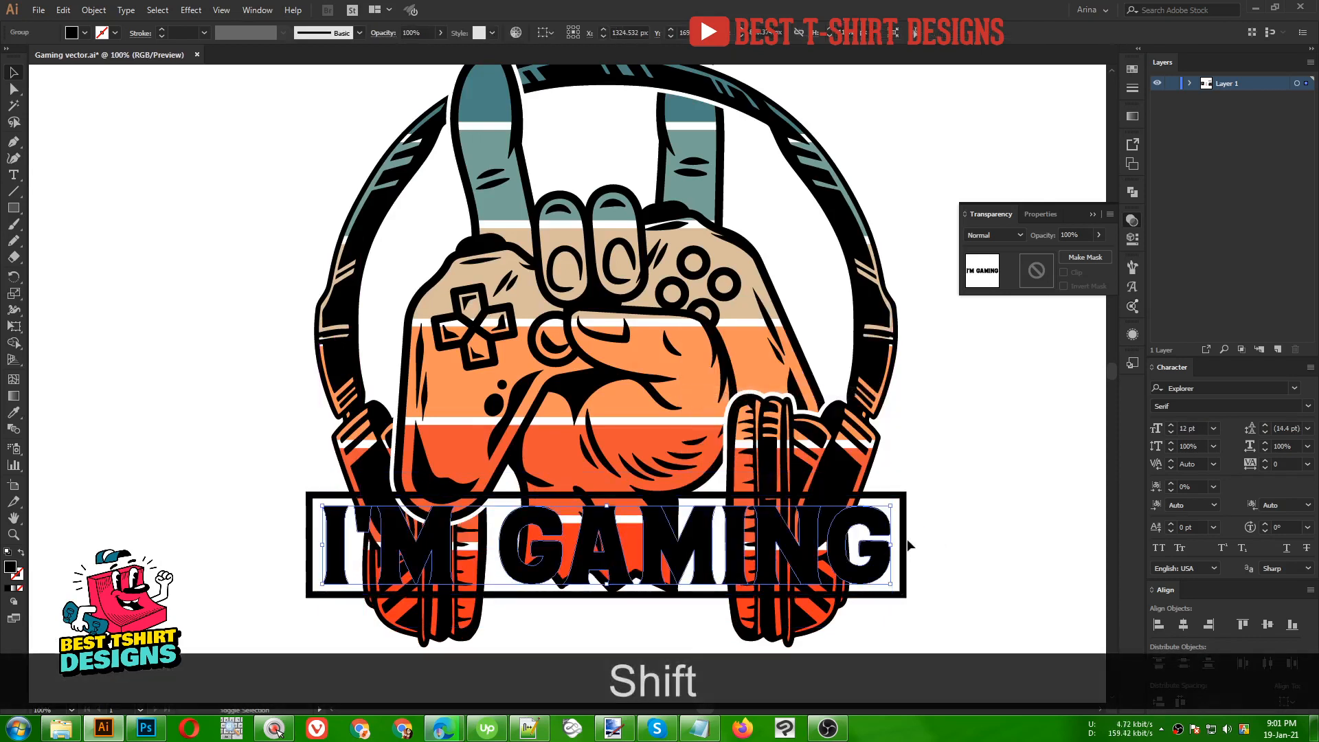
pyautogui.keyDown('shift'); pyautogui.click(906, 541); pyautogui.keyUp('shift')
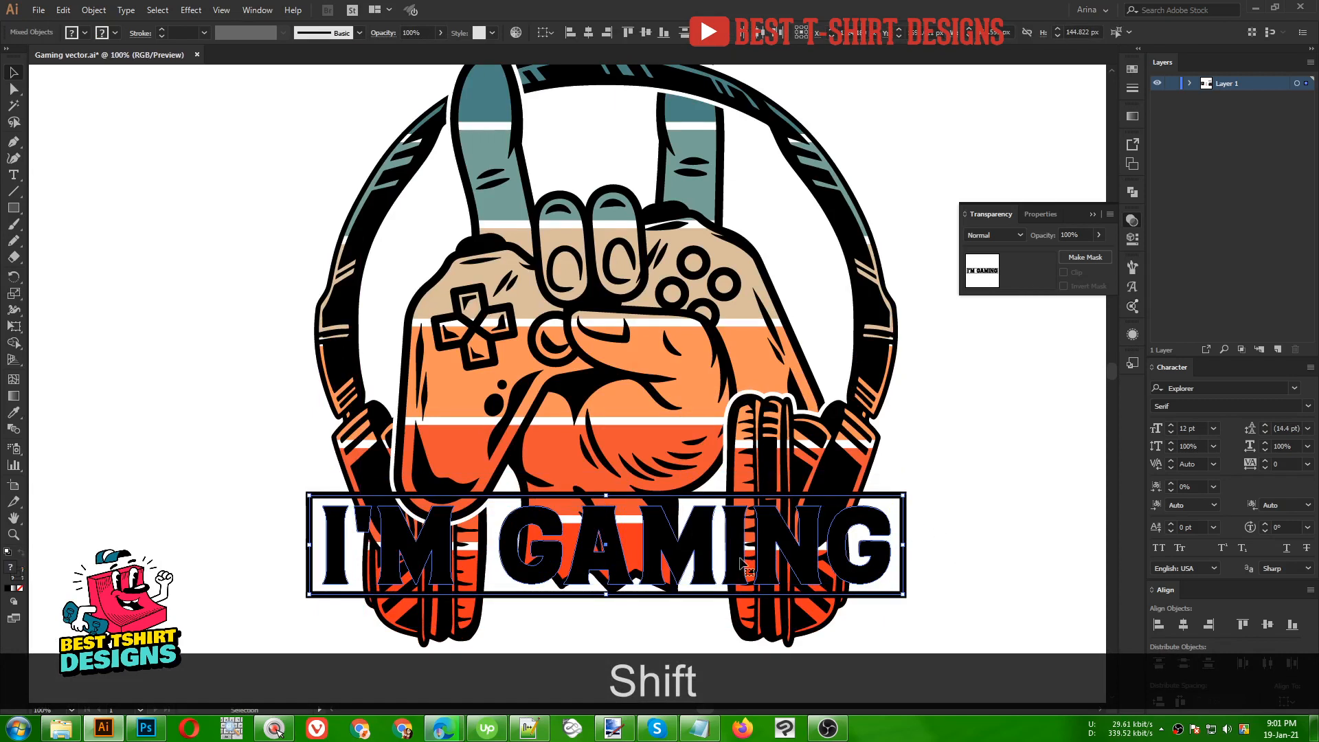
pyautogui.keyDown('shift'); pyautogui.click(595, 199); pyautogui.keyUp('shift')
pyautogui.keyDown('shift'); pyautogui.click(586, 84); pyautogui.keyUp('shift')
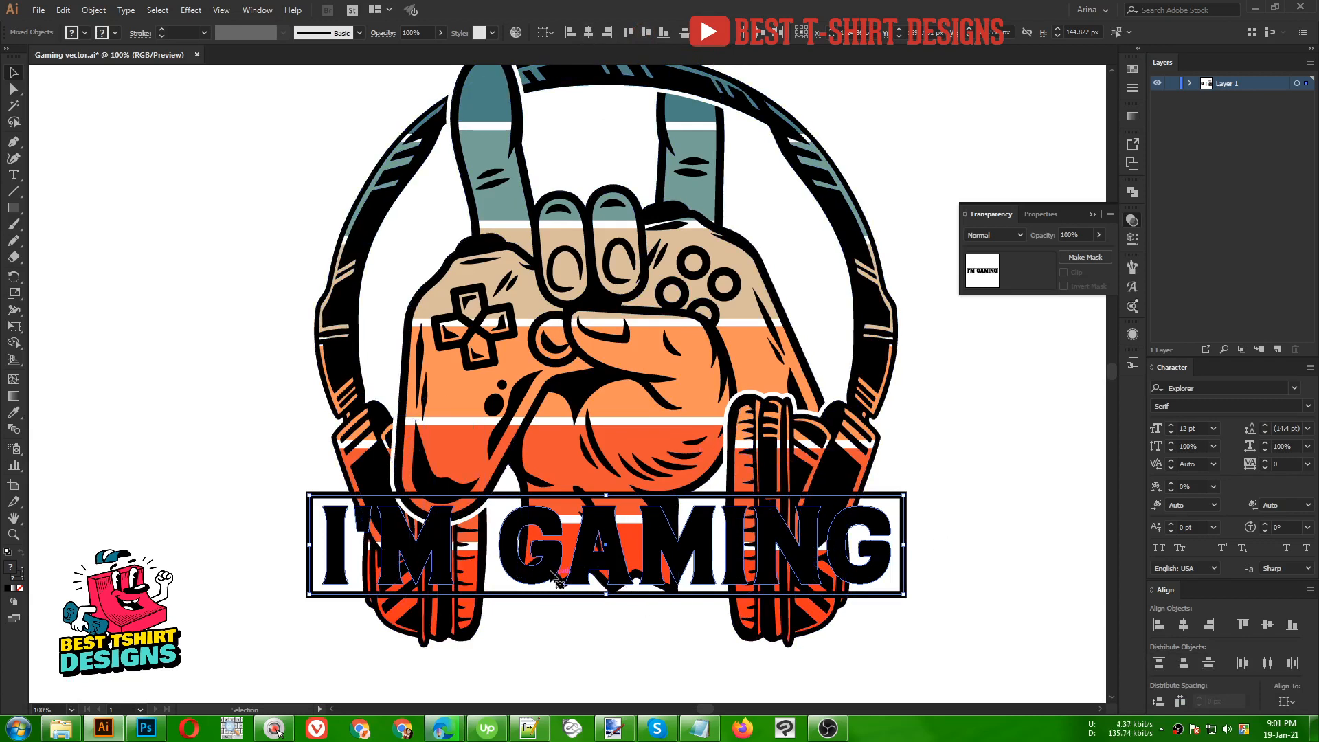
pyautogui.scroll(-1, 605, 481)
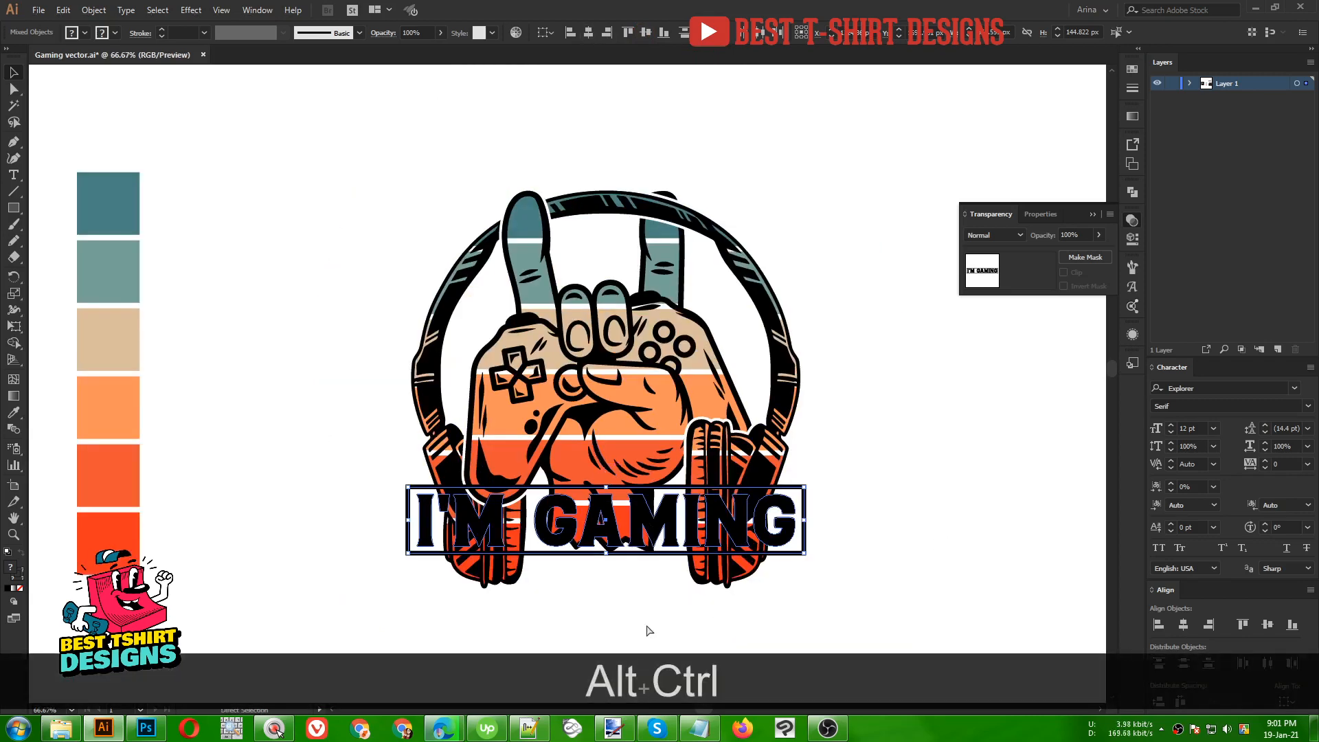
pyautogui.hotkey('ctrl', 'alt', 'g')
pyautogui.click(638, 602)
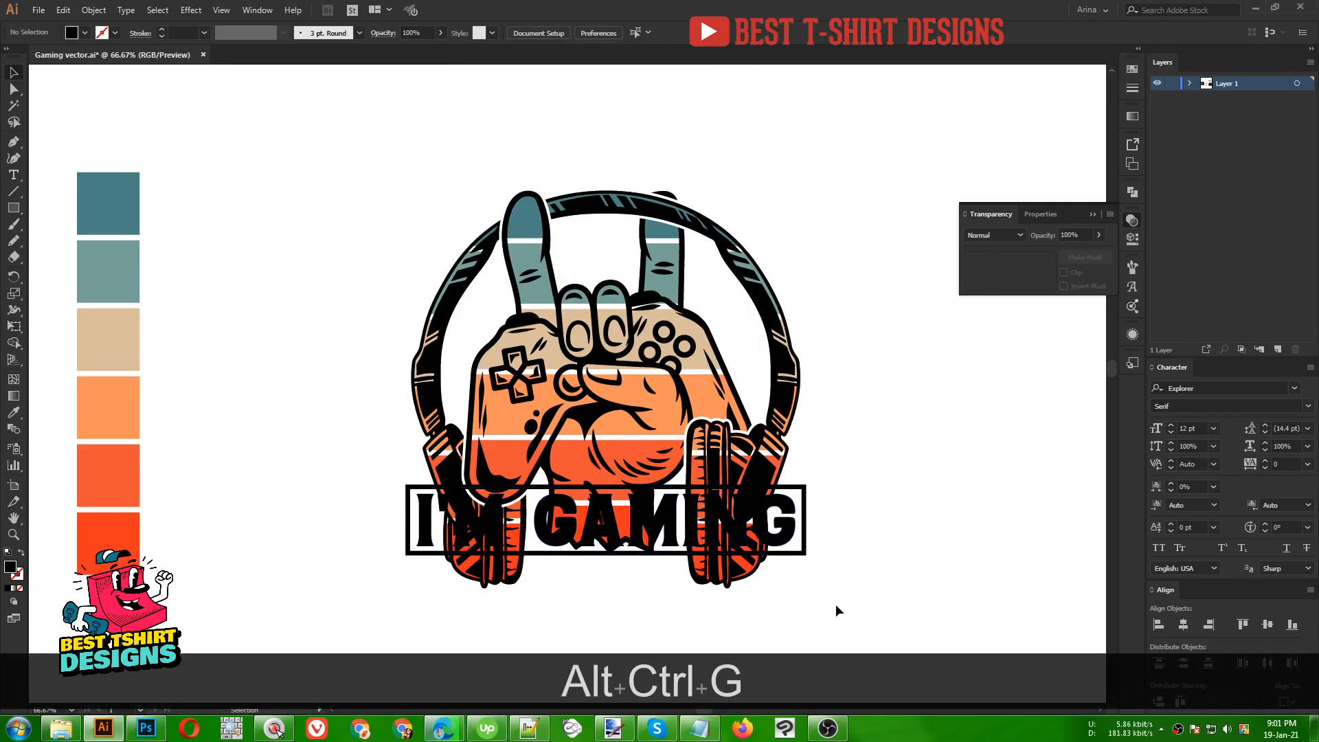
pyautogui.moveTo(834, 605); pyautogui.dragTo(371, 278)
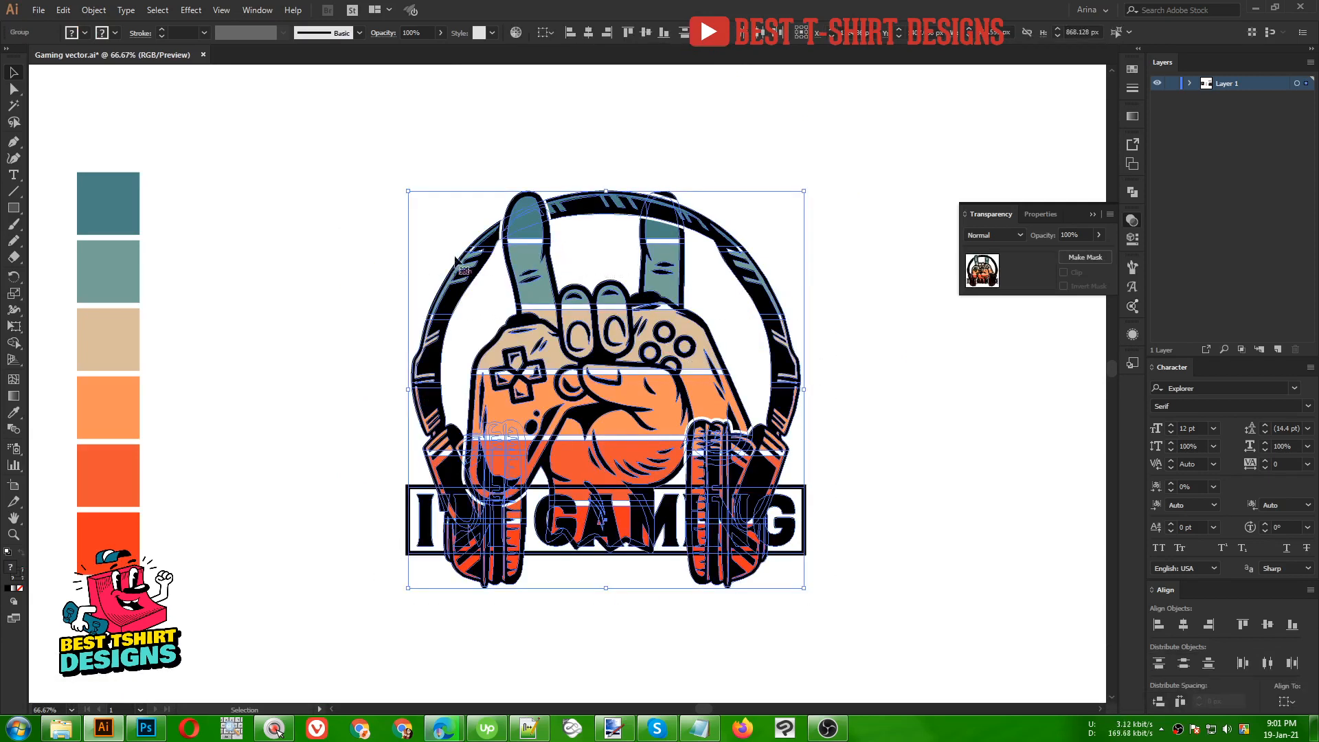
pyautogui.click(861, 363)
# - Isolate the banner group, copy only its rectangular frame, and leave isolation mode
pyautogui.scroll(1, 664, 534)
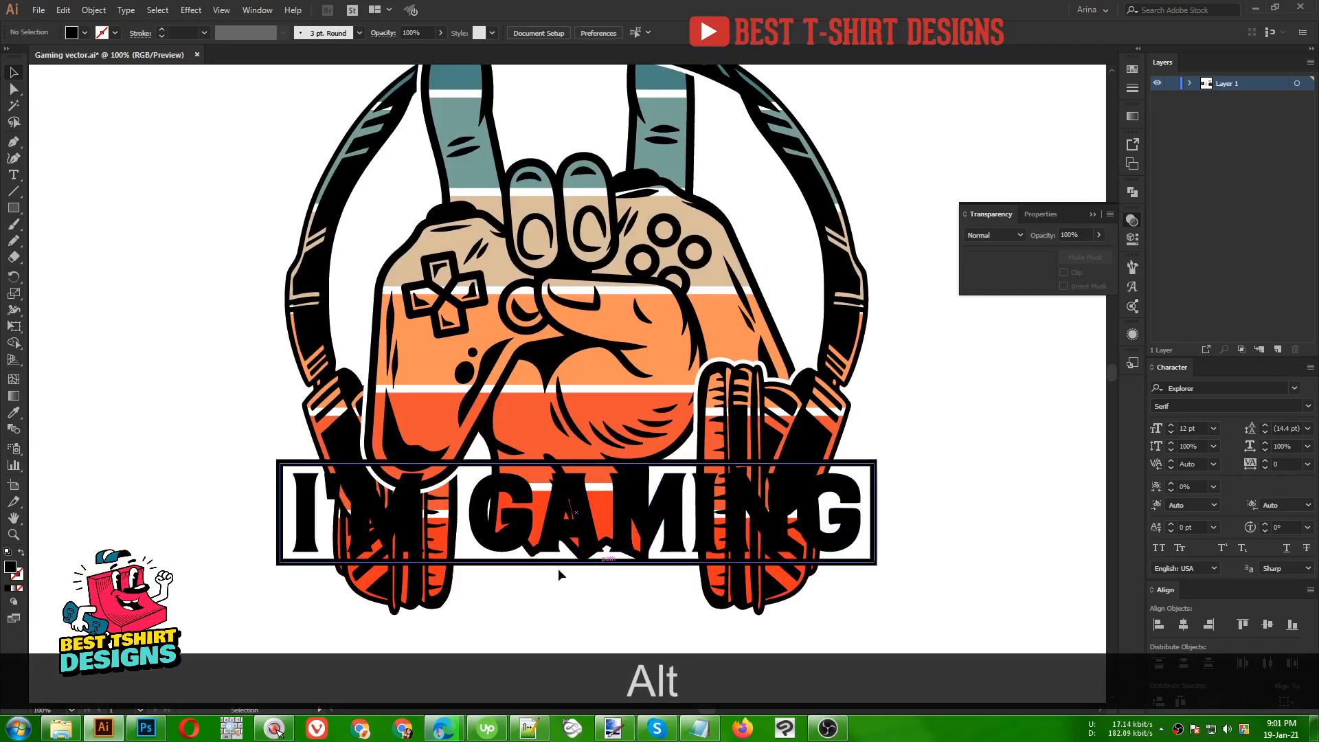
pyautogui.doubleClick(495, 566)
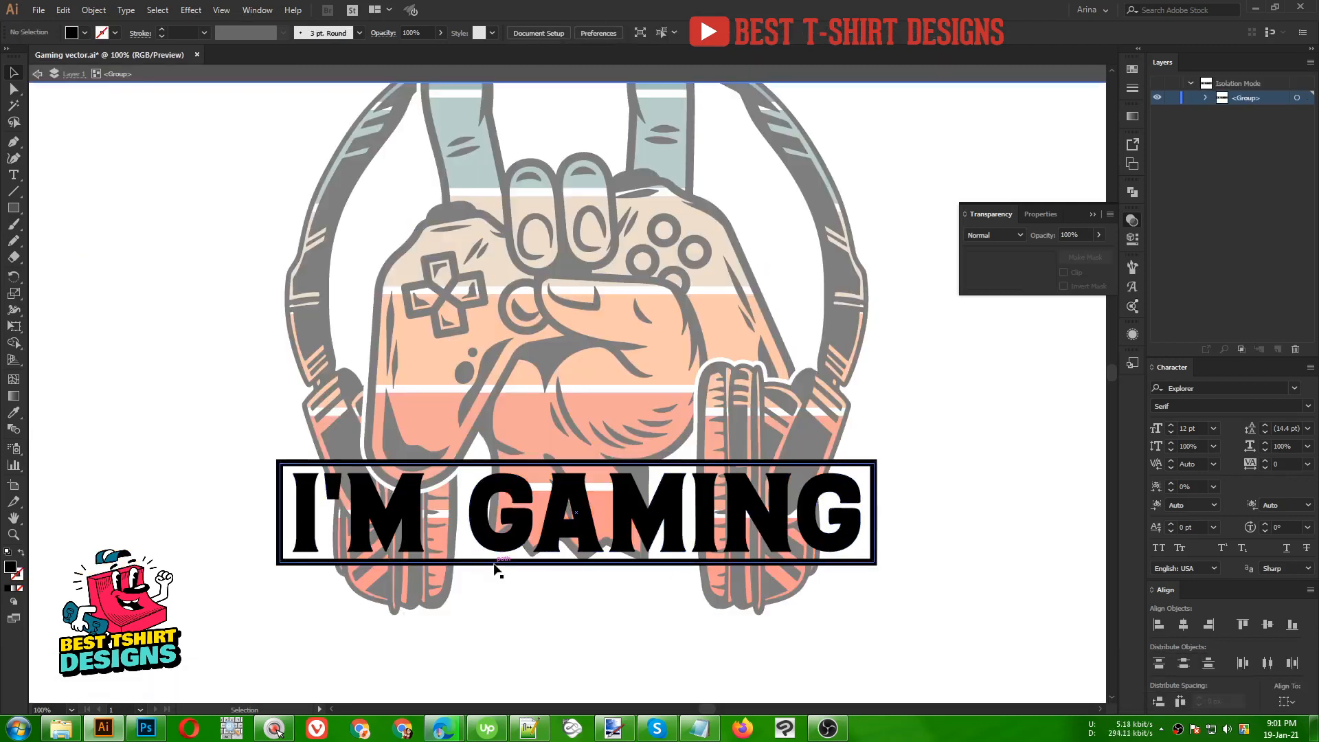
pyautogui.click(494, 566)
pyautogui.hotkey('ctrl', 'c')
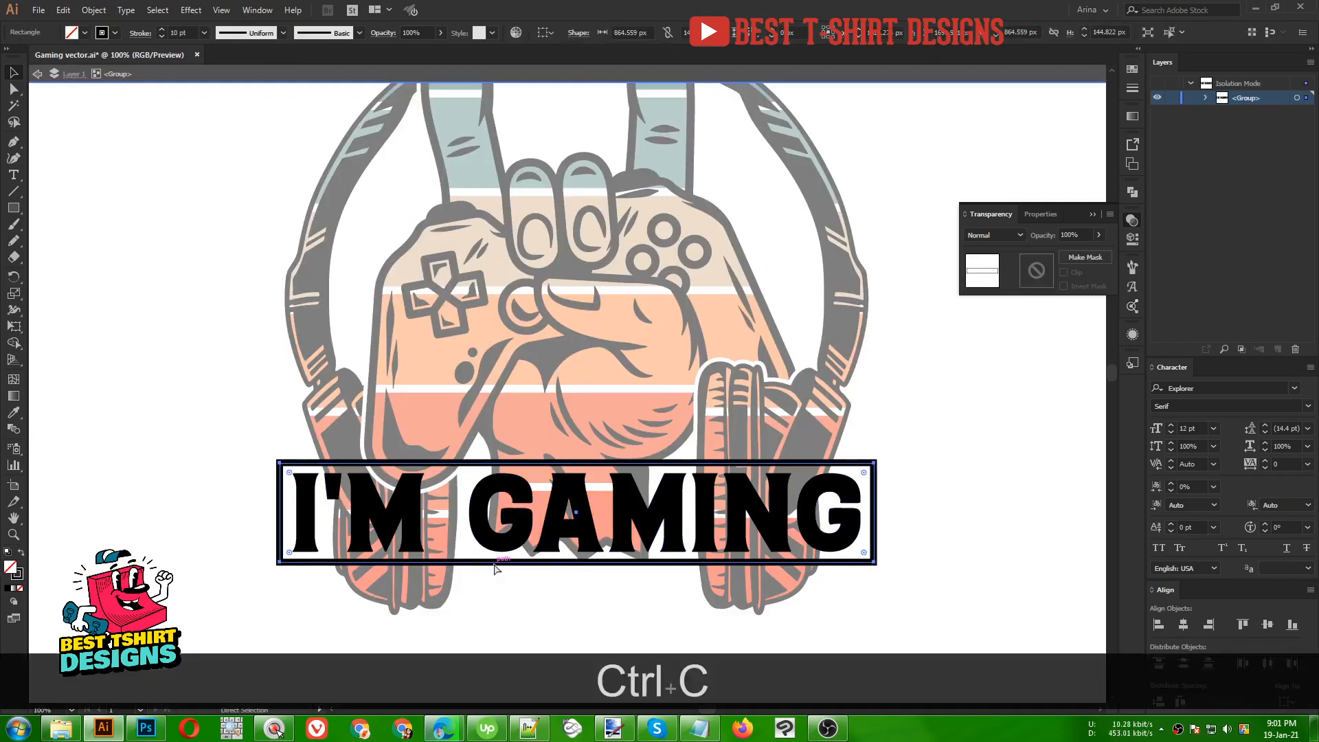
pyautogui.doubleClick(534, 604)
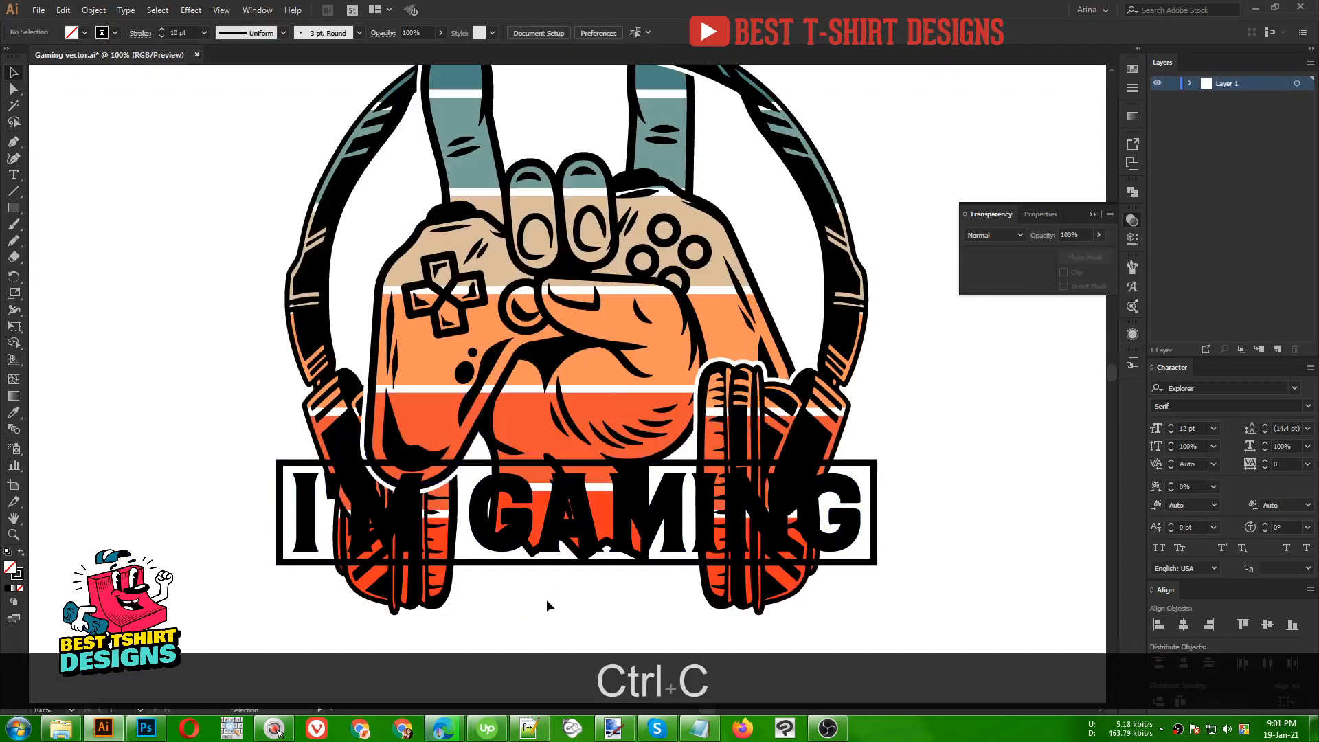
# - Add an opacity mask to the headphones and hand group, paste the frame in place as a solid black rectangle, and exit the mask
pyautogui.click(621, 397)
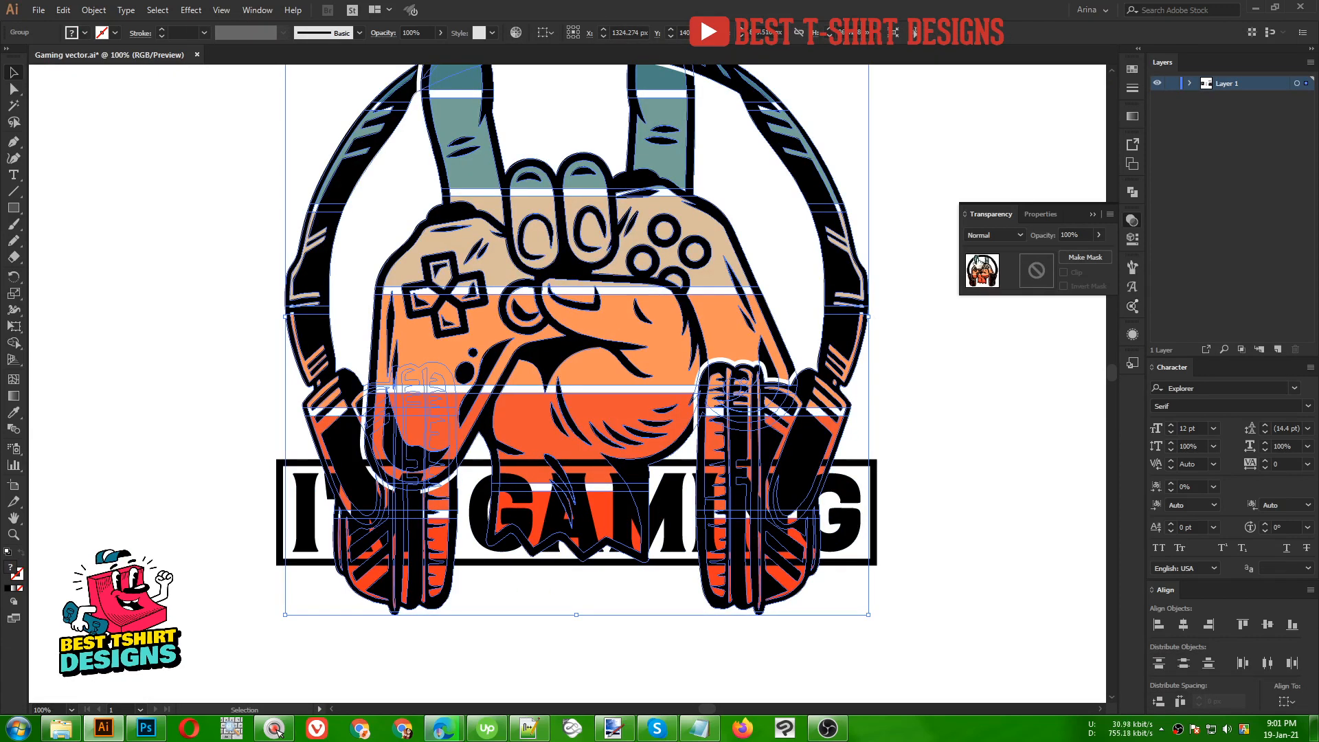
pyautogui.click(1031, 273)
pyautogui.hotkey('ctrl', 'f')
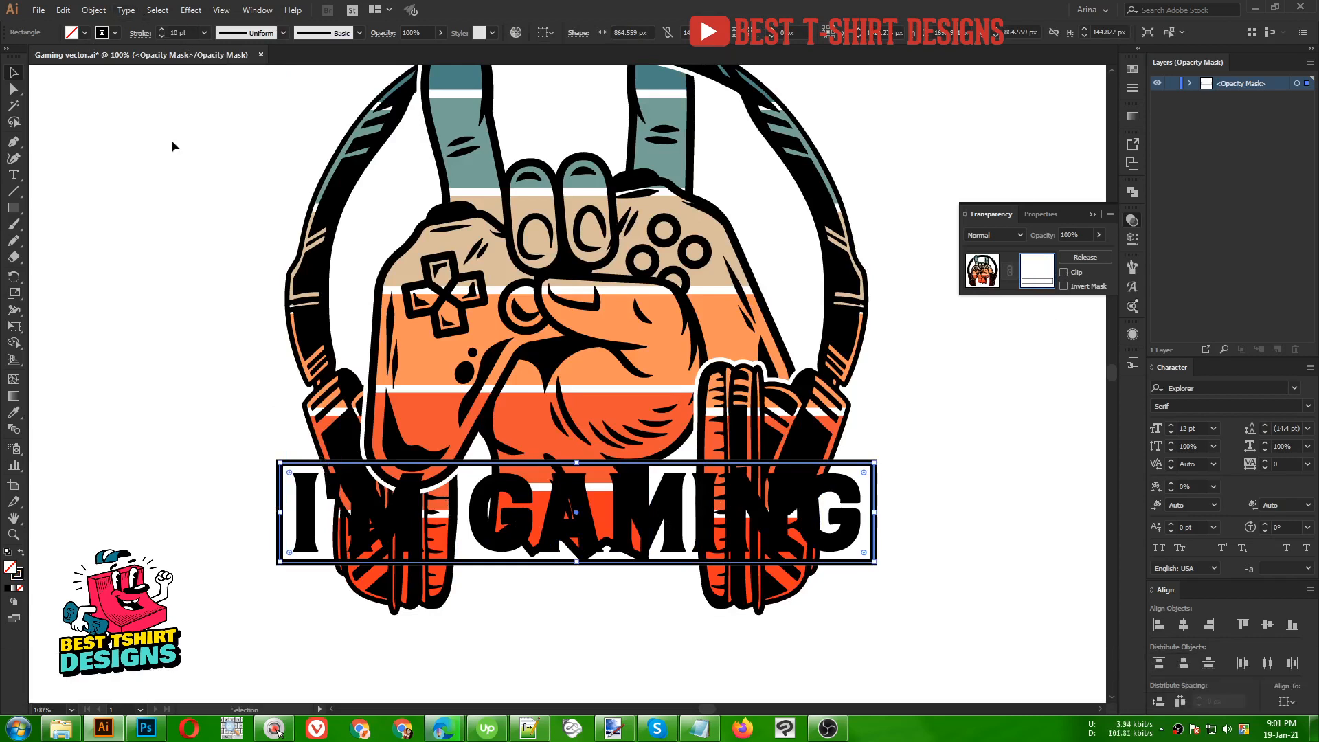
pyautogui.hotkey('shift', 'x')
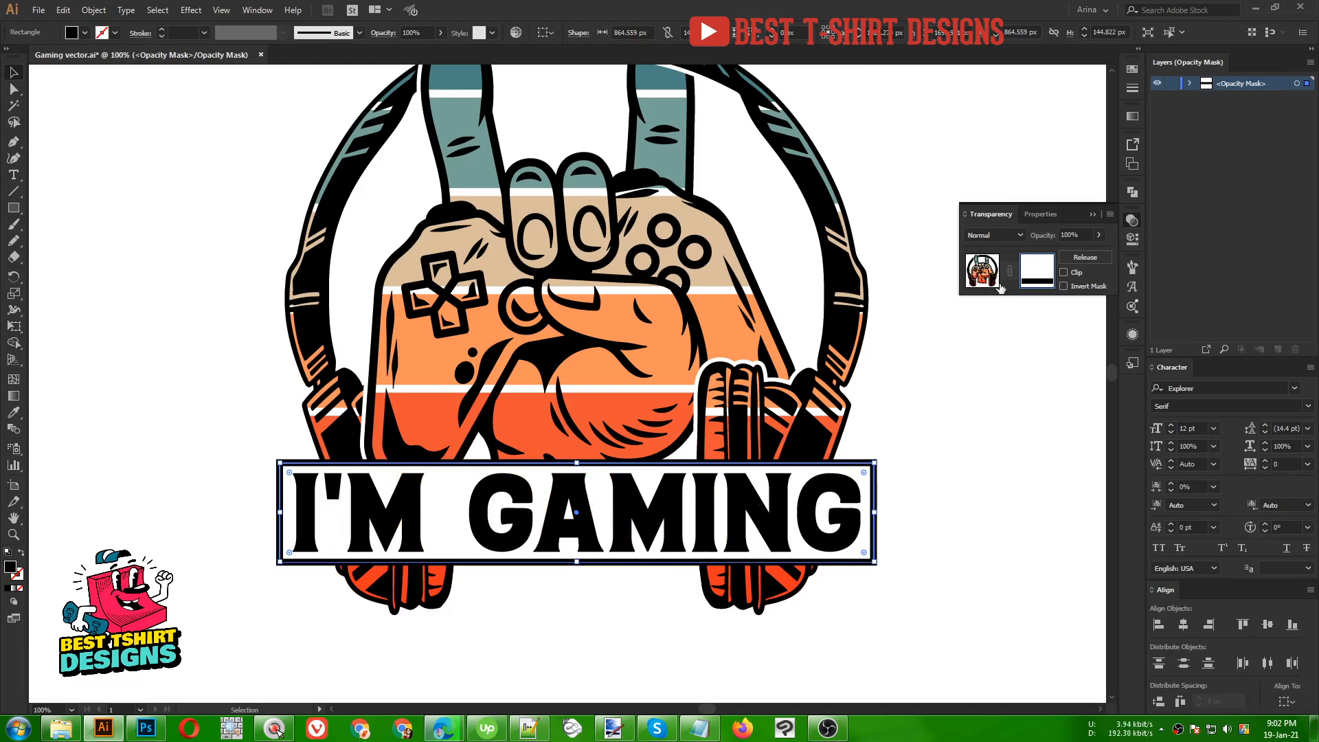
pyautogui.click(982, 270)
pyautogui.click(964, 476)
# - Set the "can't hear you" text to the Explorer Serif Regular font
pyautogui.scroll(-1, 565, 463)
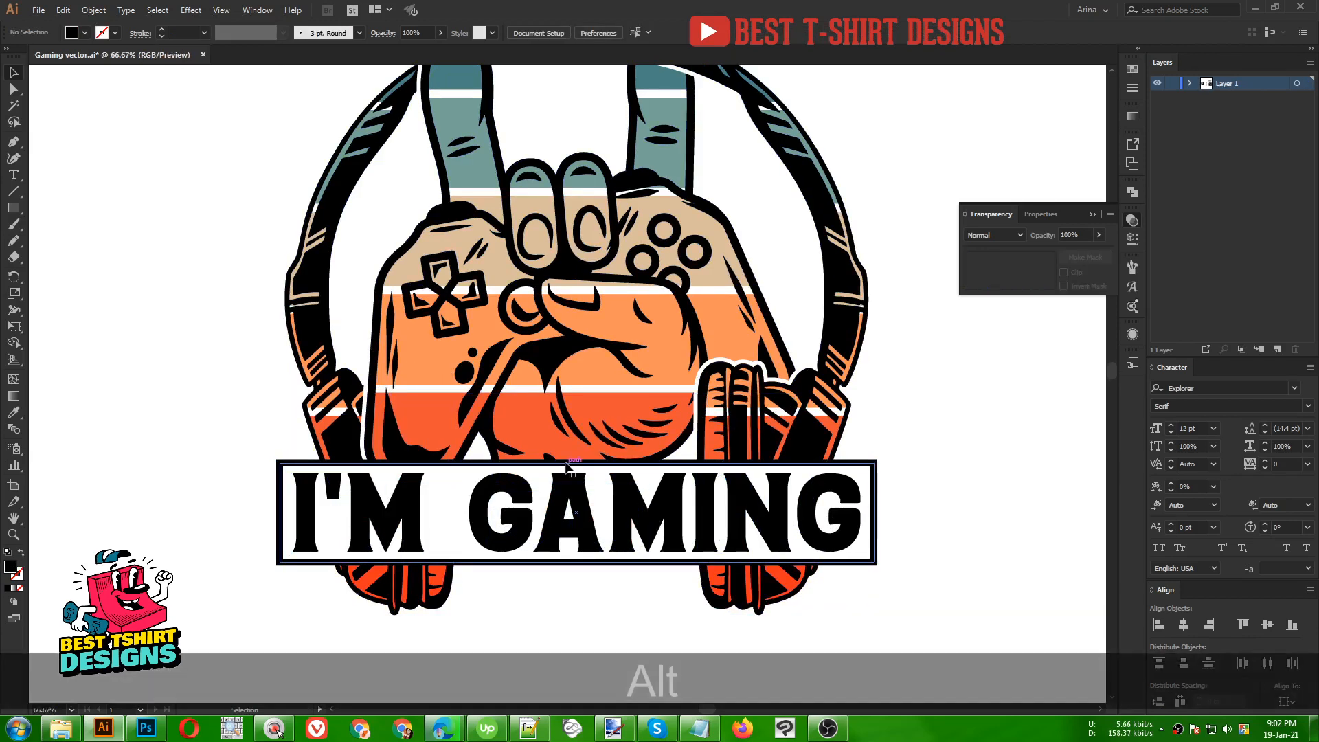
pyautogui.scroll(-1, 566, 465)
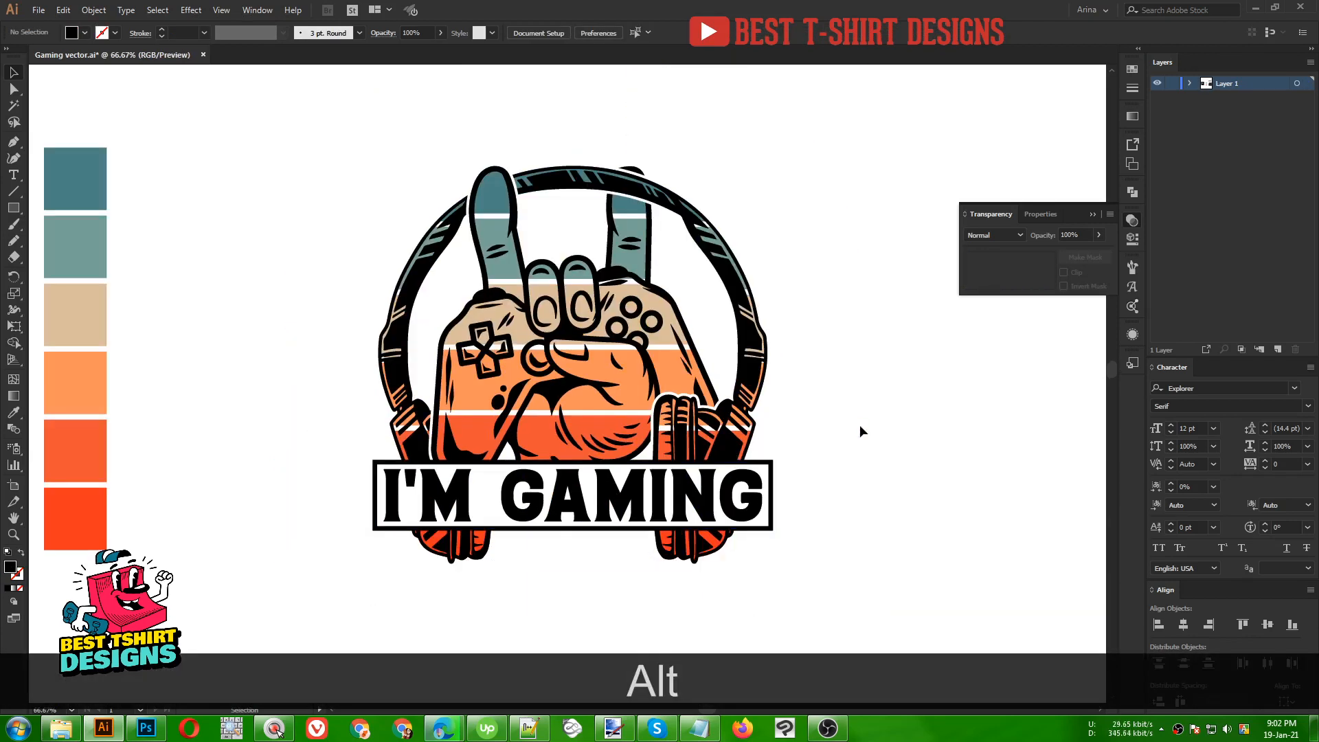
pyautogui.scroll(-1, 858, 423)
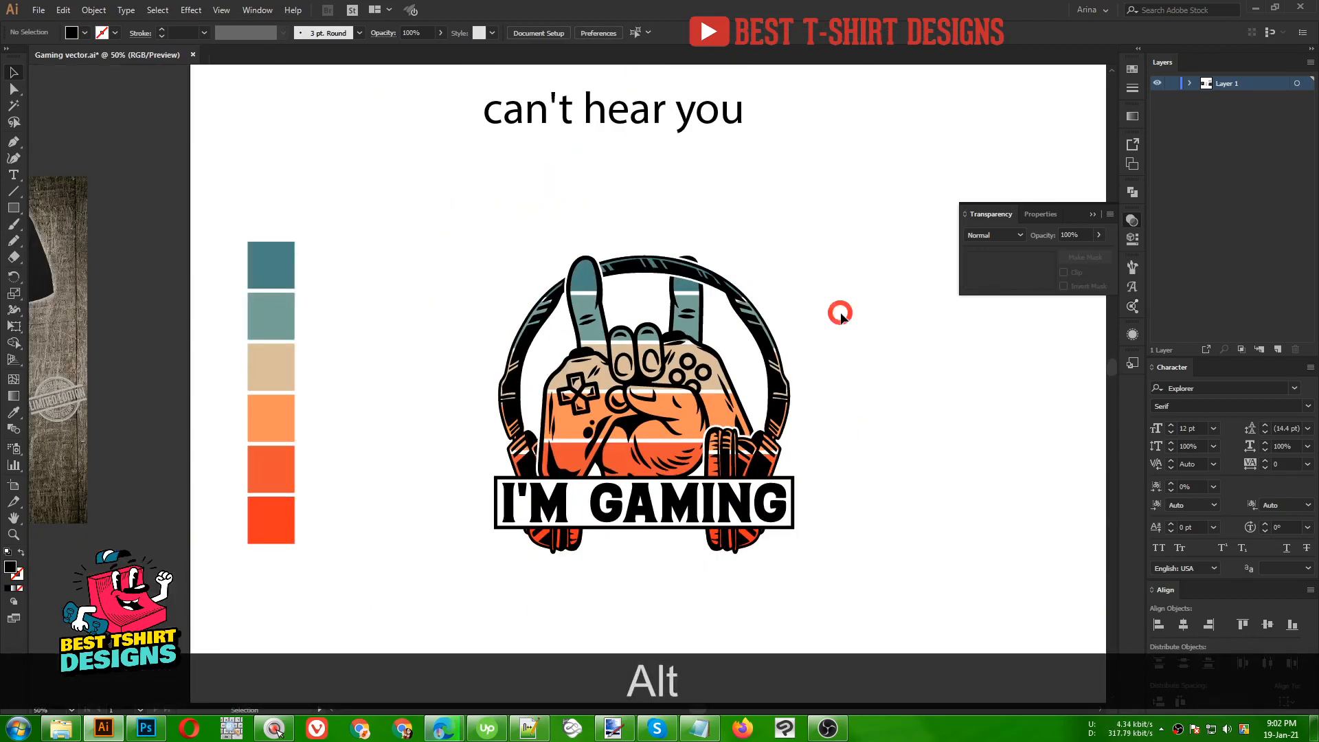
pyautogui.scroll(1, 788, 212)
pyautogui.scroll(2, 723, 253)
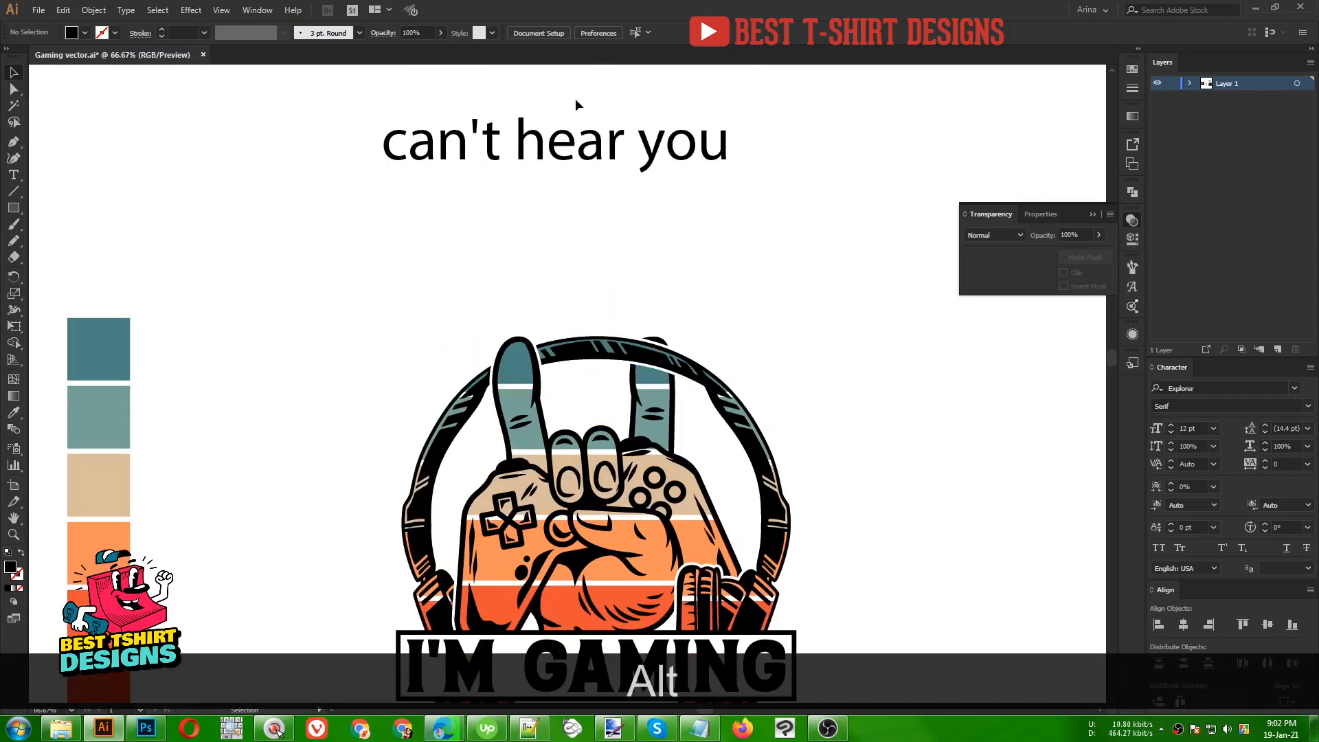
pyautogui.rightClick(523, 158)
pyautogui.moveTo(608, 229)
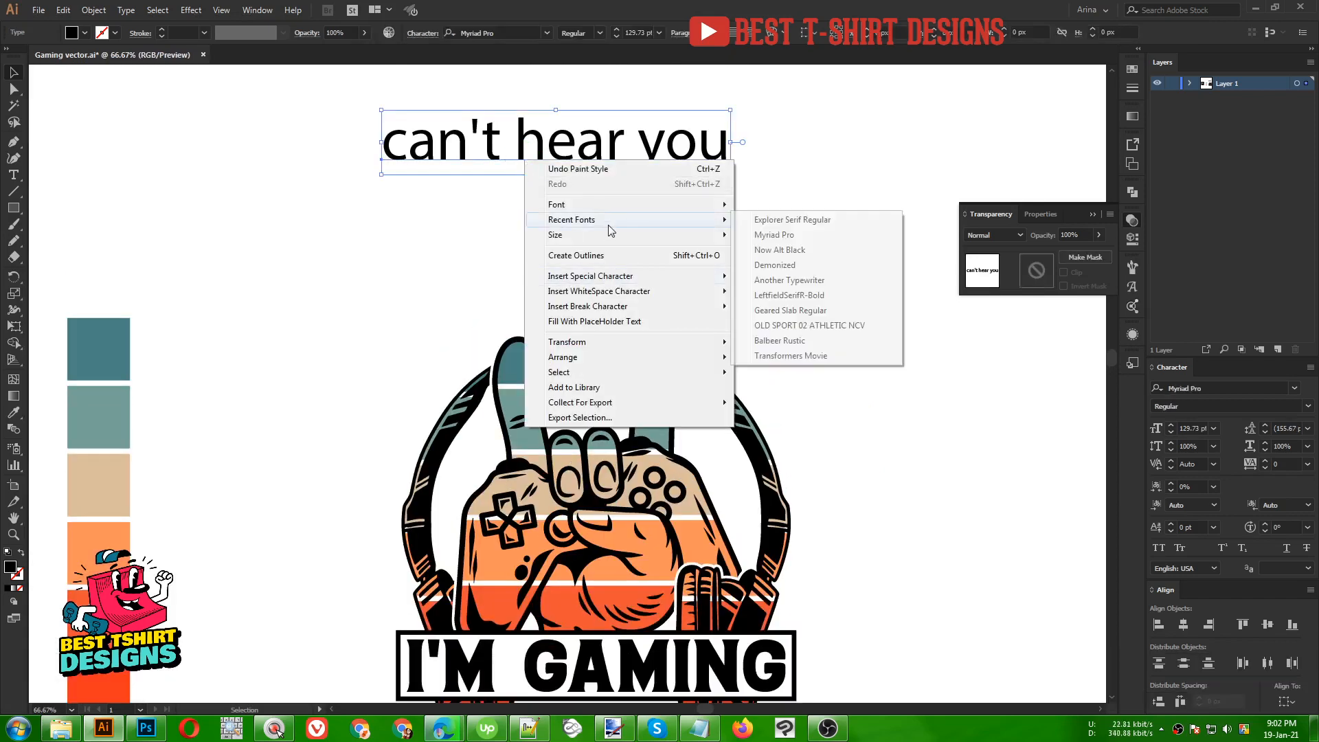
pyautogui.click(825, 221)
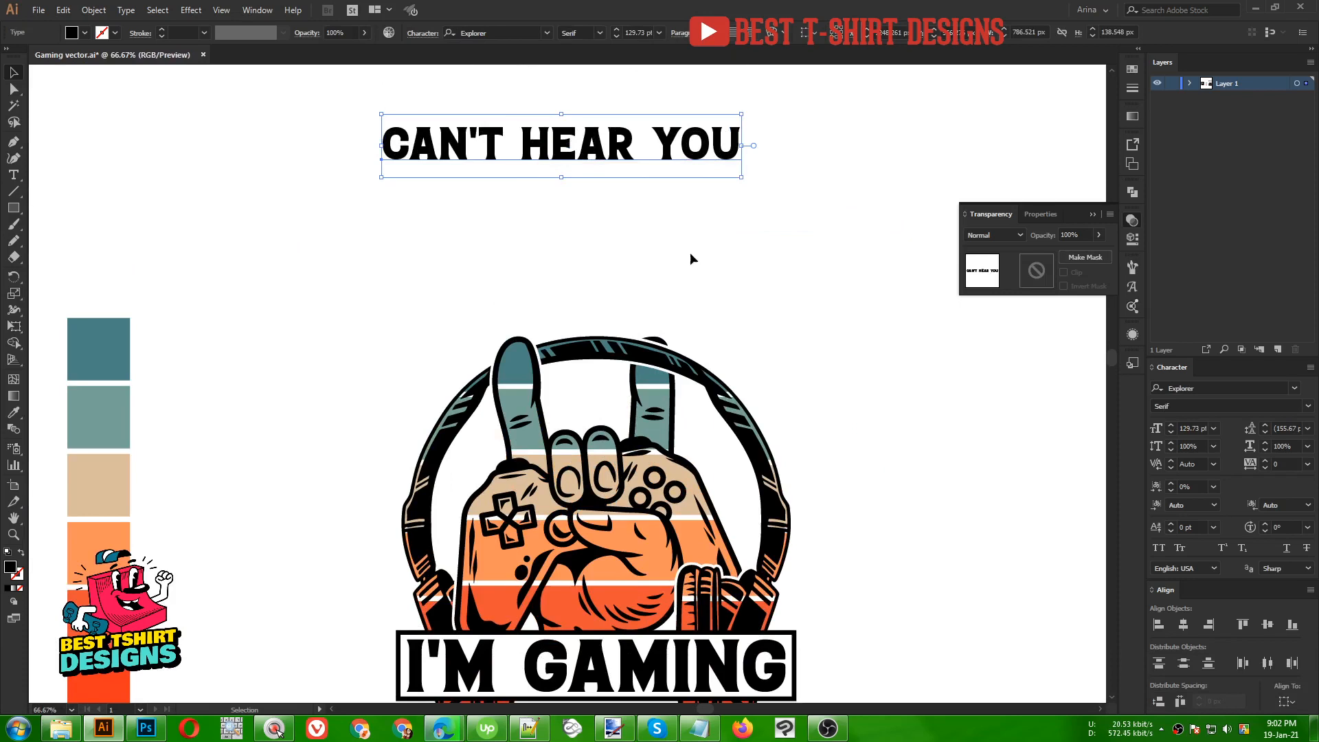
pyautogui.scroll(1, 617, 268)
pyautogui.click(616, 267)
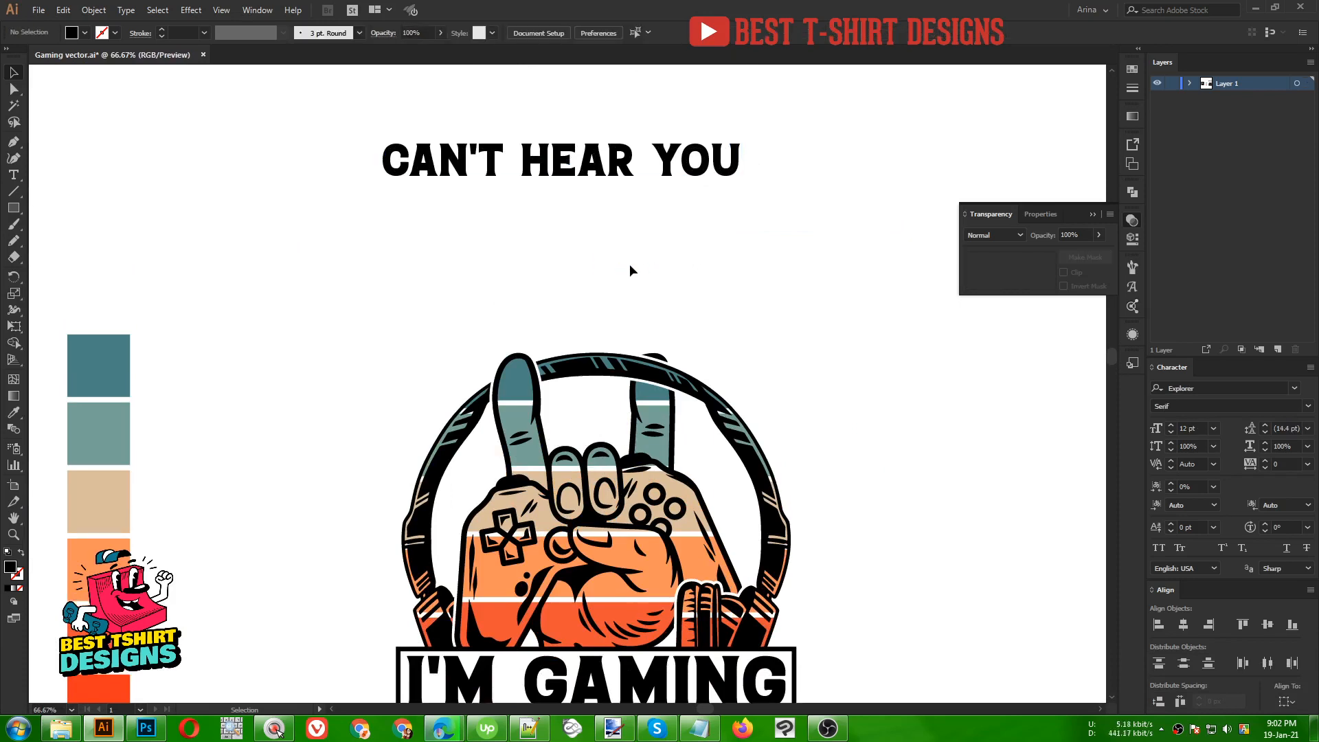
# - Draw a circle about 859 px wide over the headphones artwork and copy the banner frame's unfilled 10 pt black outline onto it
pyautogui.scroll(-1, 620, 268)
pyautogui.scroll(-1, 481, 270)
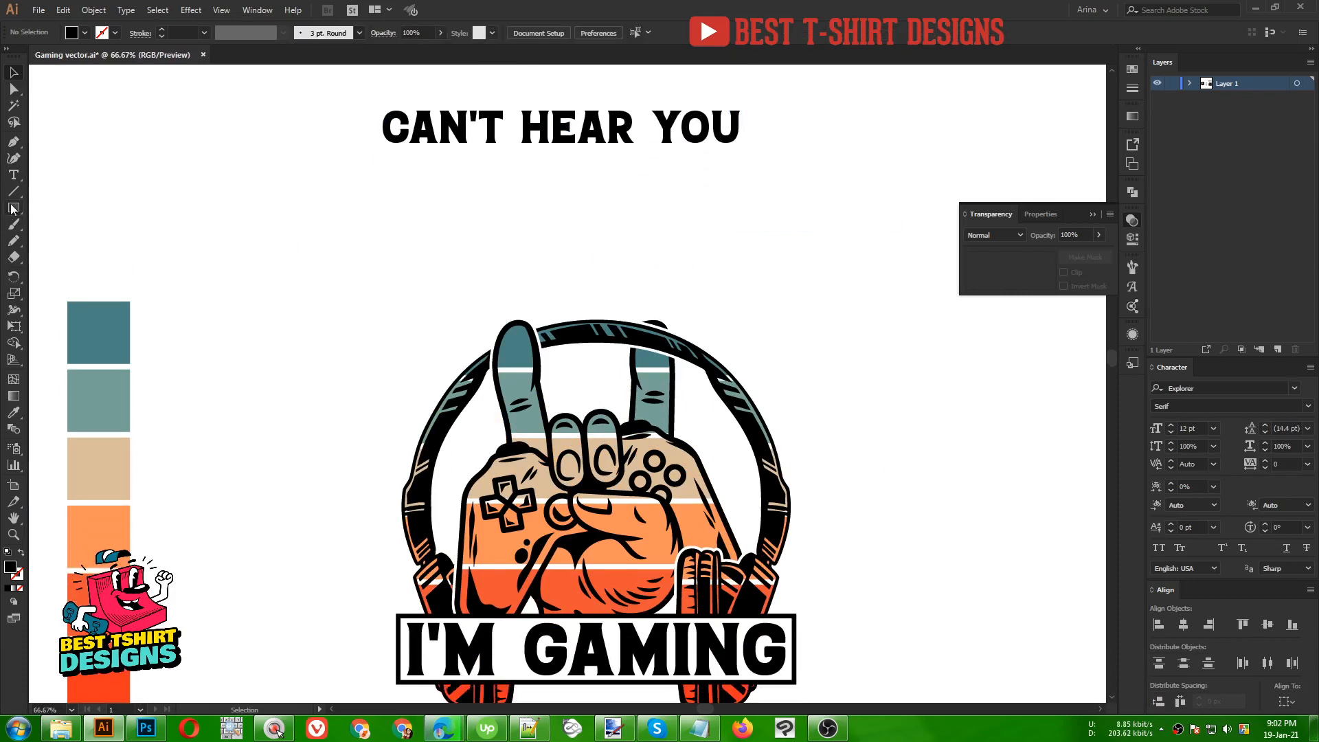
pyautogui.moveTo(12, 209); pyautogui.dragTo(58, 242)
pyautogui.moveTo(605, 502)
pyautogui.mouseDown()
pyautogui.moveTo(669, 525)
pyautogui.moveTo(773, 609)
pyautogui.moveTo(824, 621)
pyautogui.moveTo(801, 611)
pyautogui.mouseUp()
pyautogui.scroll(-3, 877, 578)
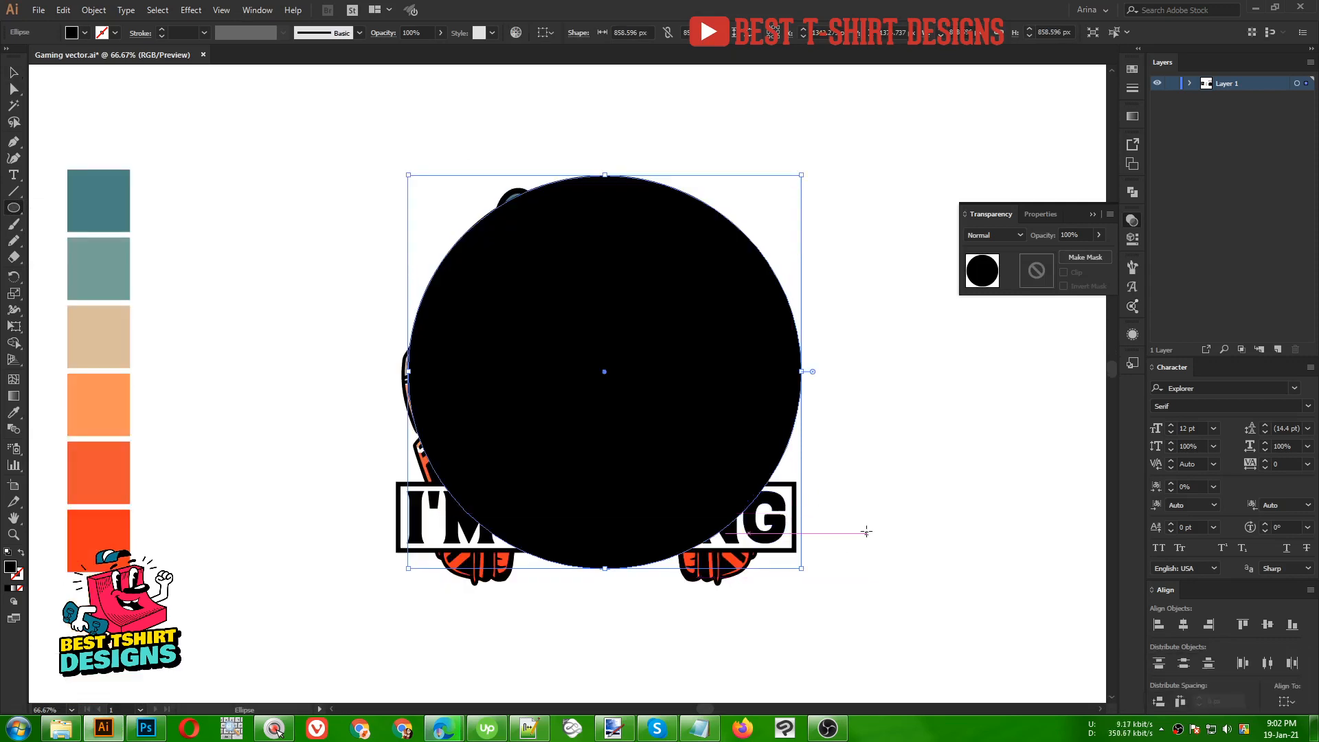
pyautogui.press('i')
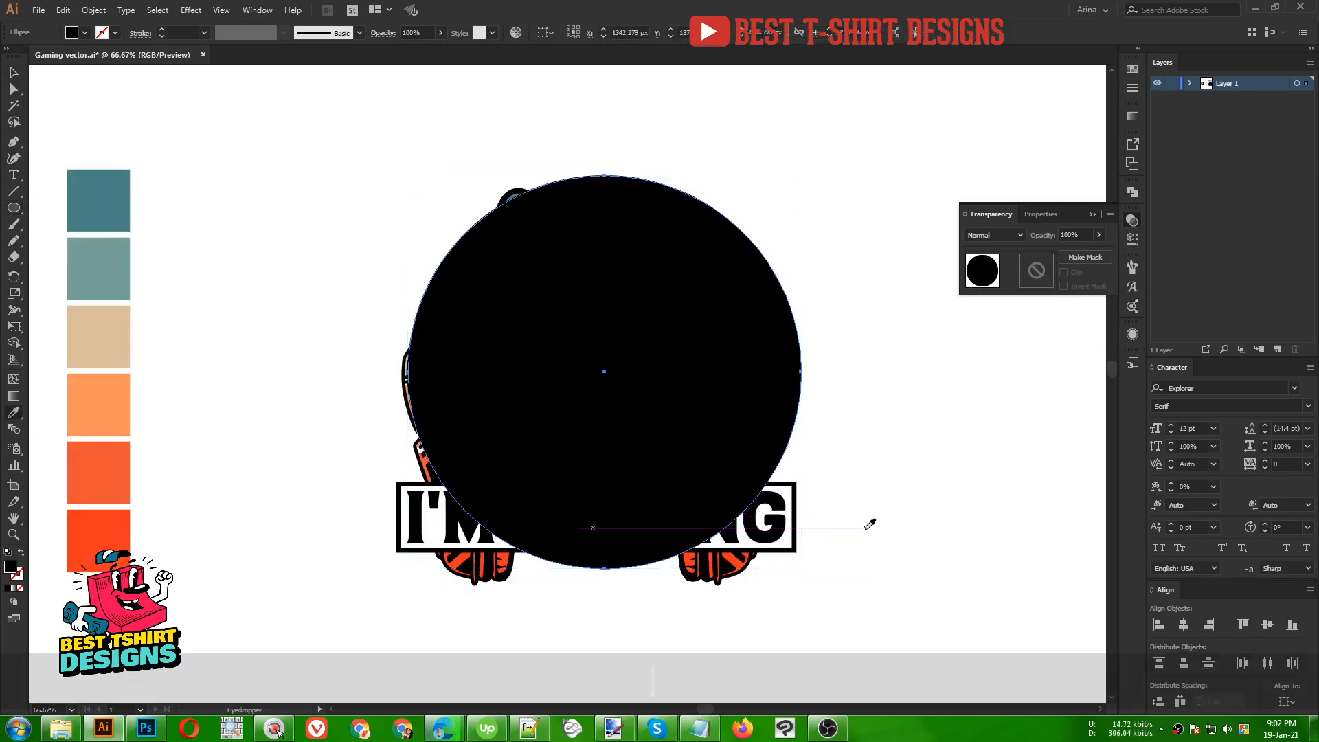
pyautogui.click(801, 486)
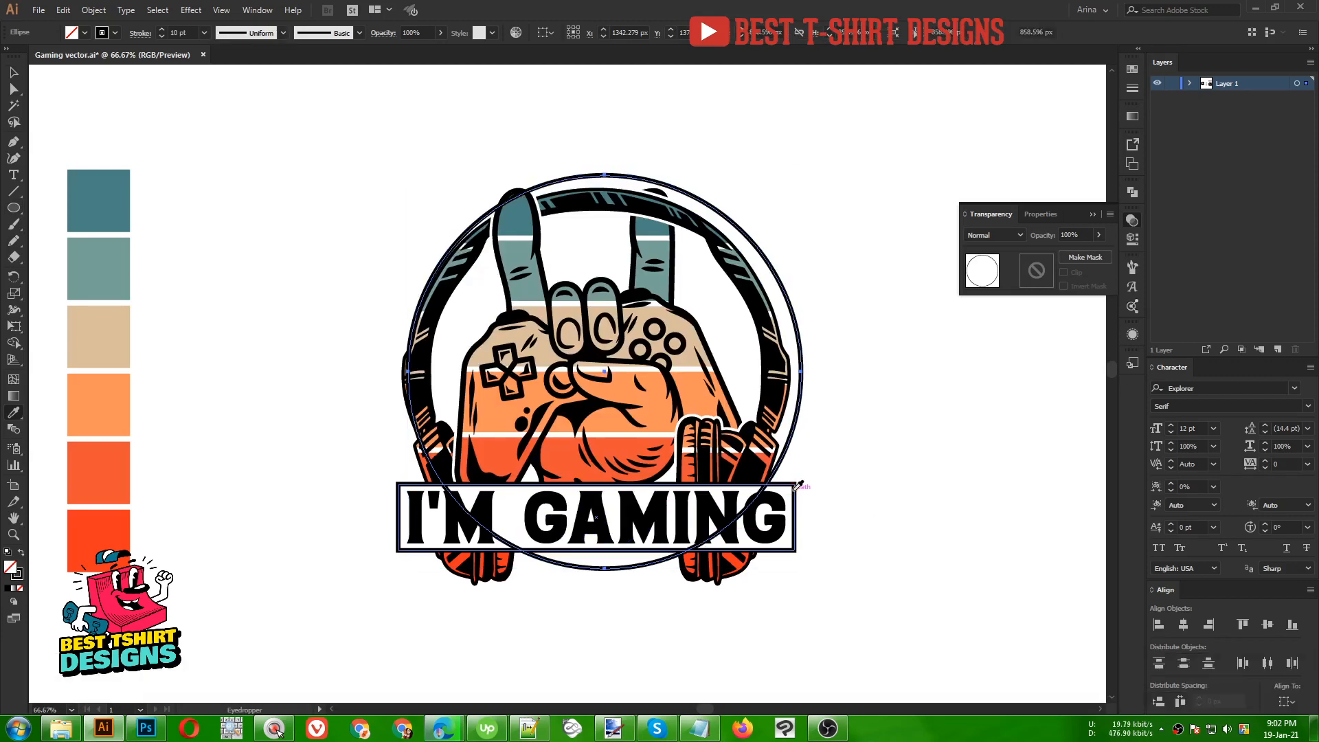
# - Nudge the circle into position around the headphones and enlarge it from its centre to about 906 px in diameter
pyautogui.press('v')
pyautogui.press('Left')
pyautogui.press('Left')
pyautogui.press('Left')
pyautogui.press('Left')
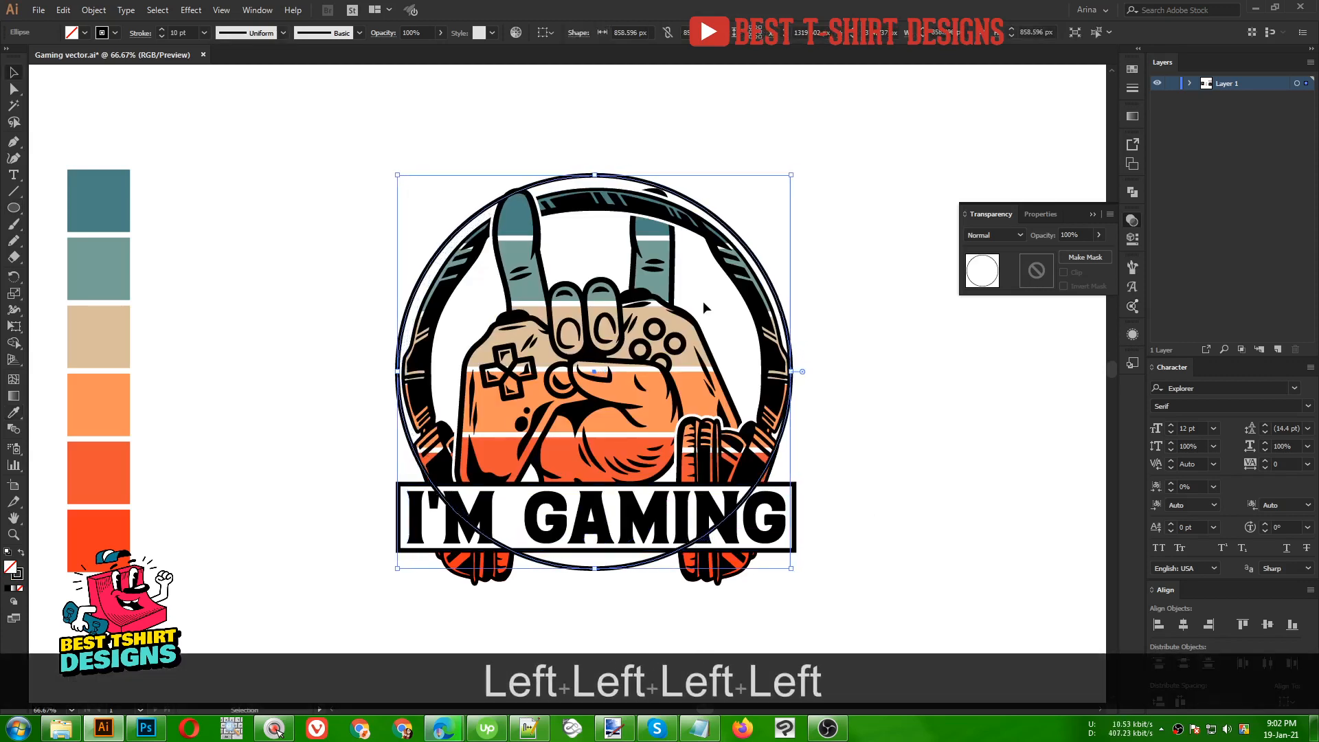
pyautogui.press('Right')
pyautogui.press('Down')
pyautogui.press('Down')
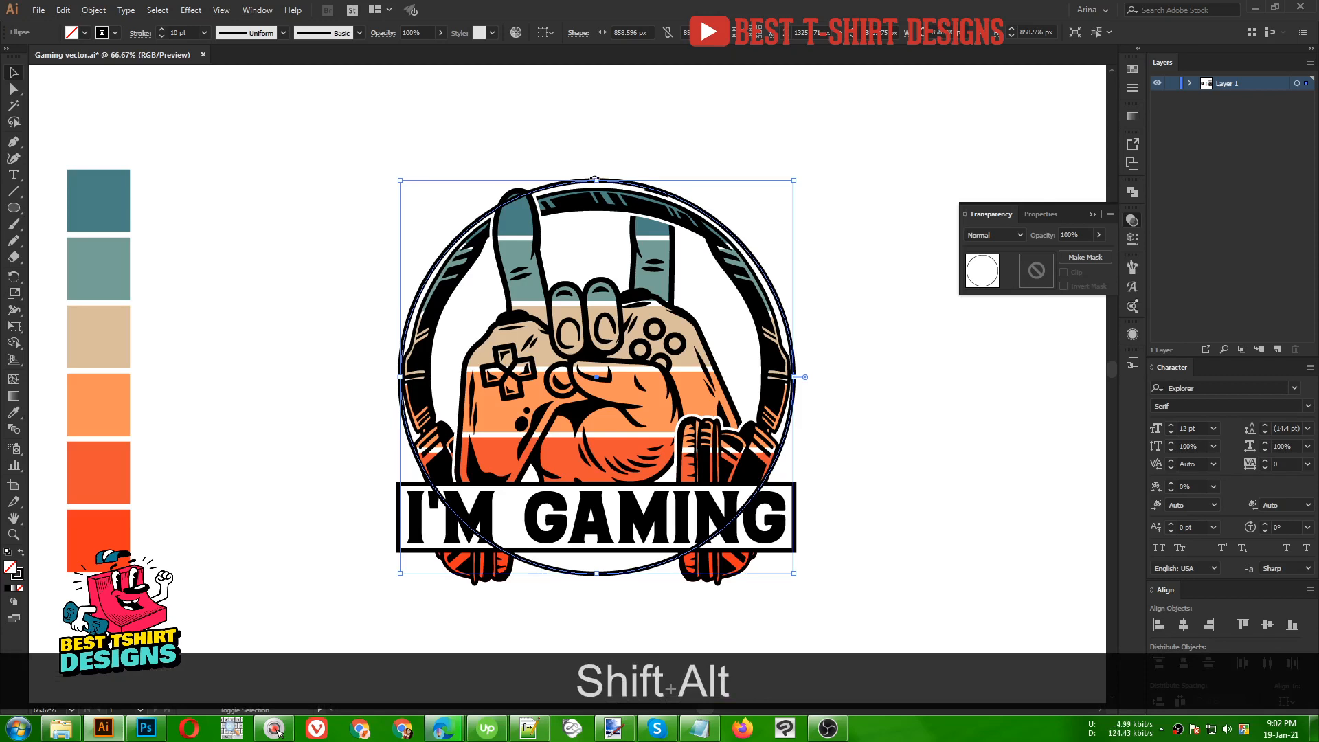
pyautogui.moveTo(595, 179); pyautogui.dragTo(598, 172)
pyautogui.press('v')
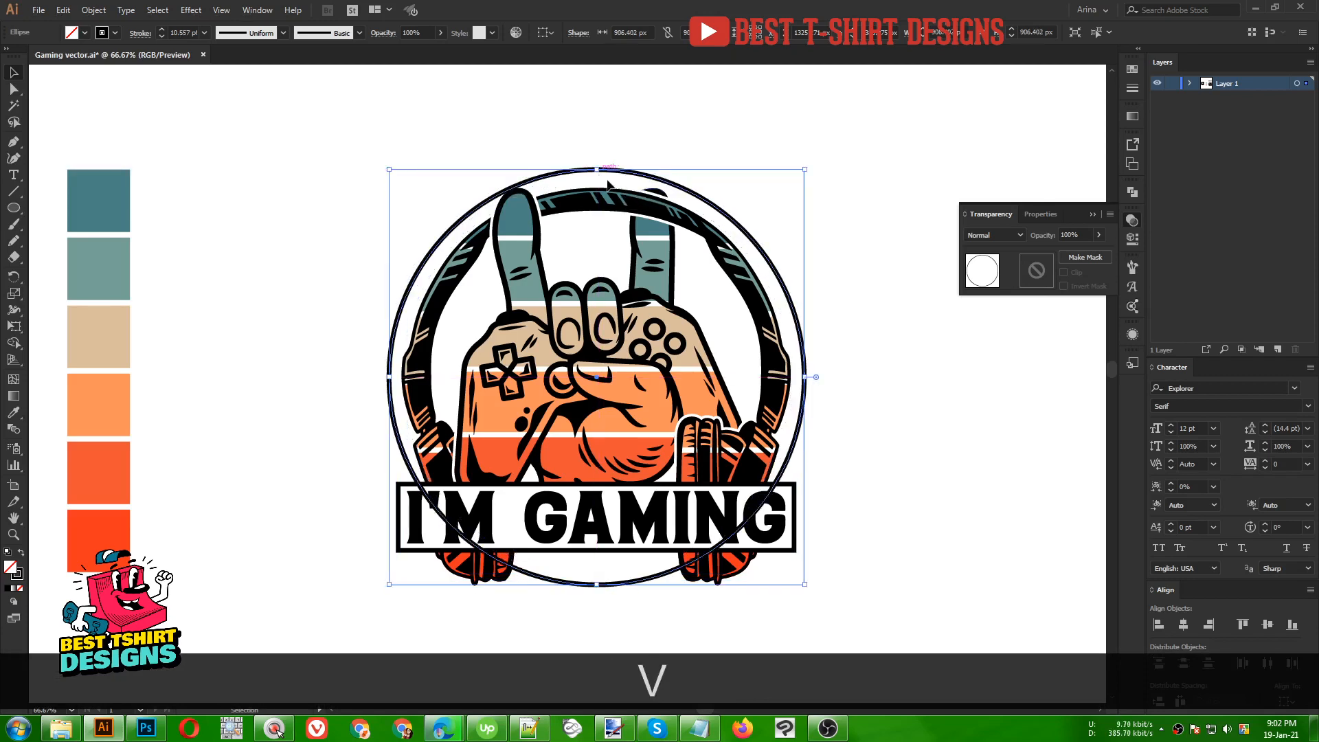
# - Group the headphones artwork with the "I'm gaming" banner, leaving the surrounding circle out of the group
pyautogui.click(873, 340)
pyautogui.moveTo(624, 562); pyautogui.dragTo(586, 411)
pyautogui.moveTo(307, 205); pyautogui.dragTo(879, 630)
pyautogui.keyDown('shift'); pyautogui.click(629, 171); pyautogui.keyUp('shift')
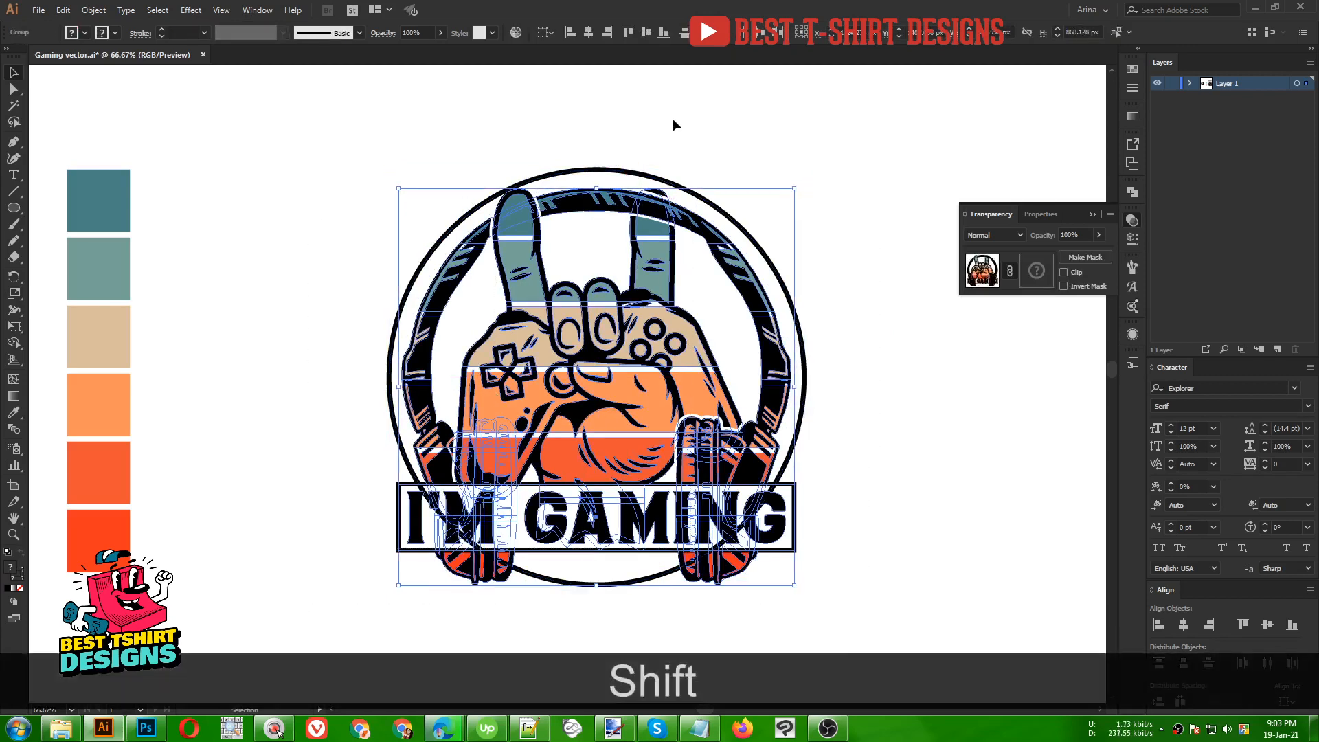
pyautogui.press('ctrl')
pyautogui.hotkey('ctrl', 'g')
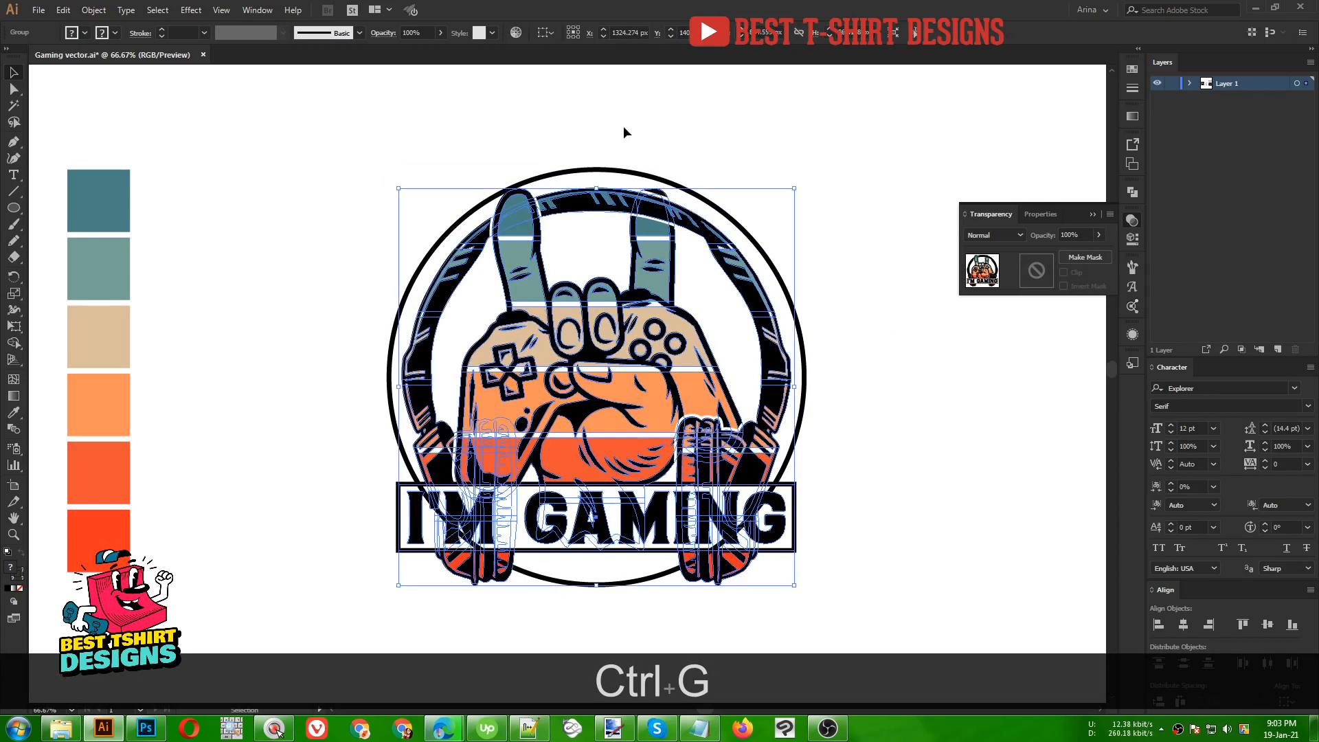
# - Align the grouped artwork and the surrounding circle on their common horizontal centre
pyautogui.moveTo(464, 132); pyautogui.dragTo(846, 582)
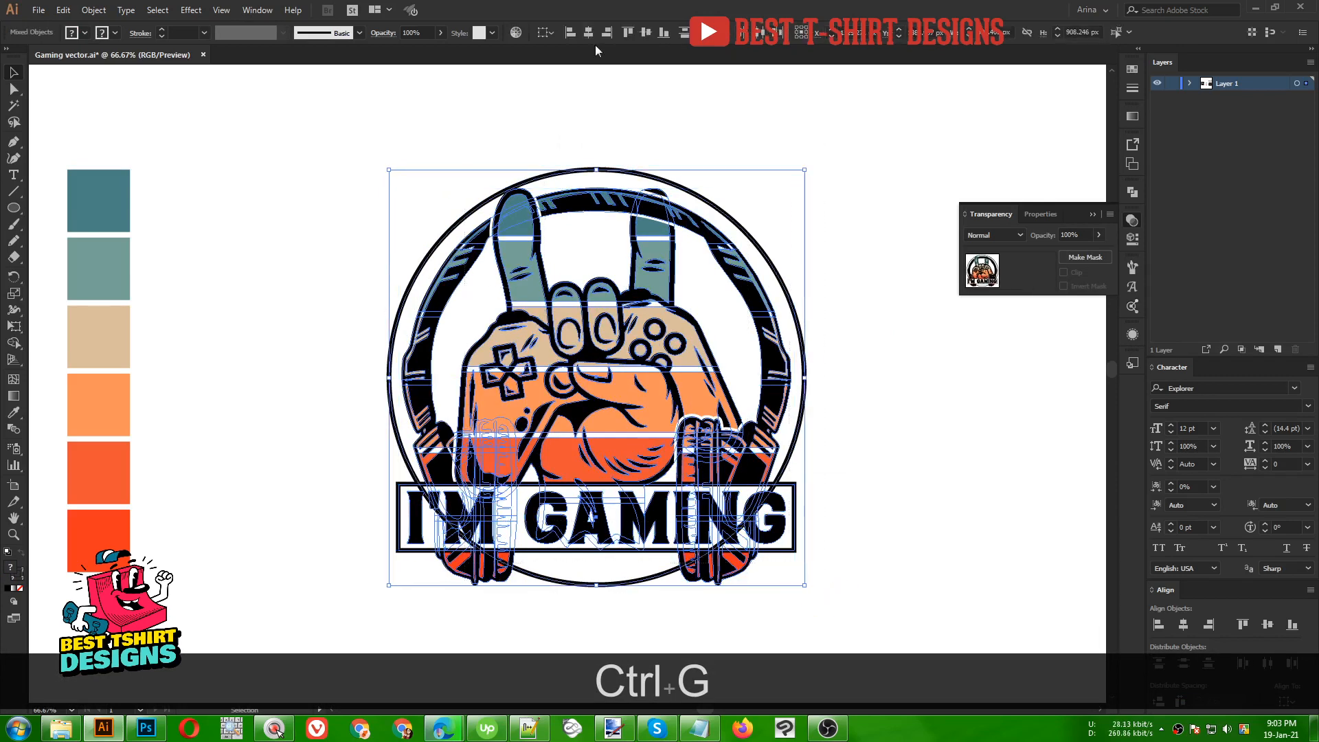
pyautogui.click(633, 120)
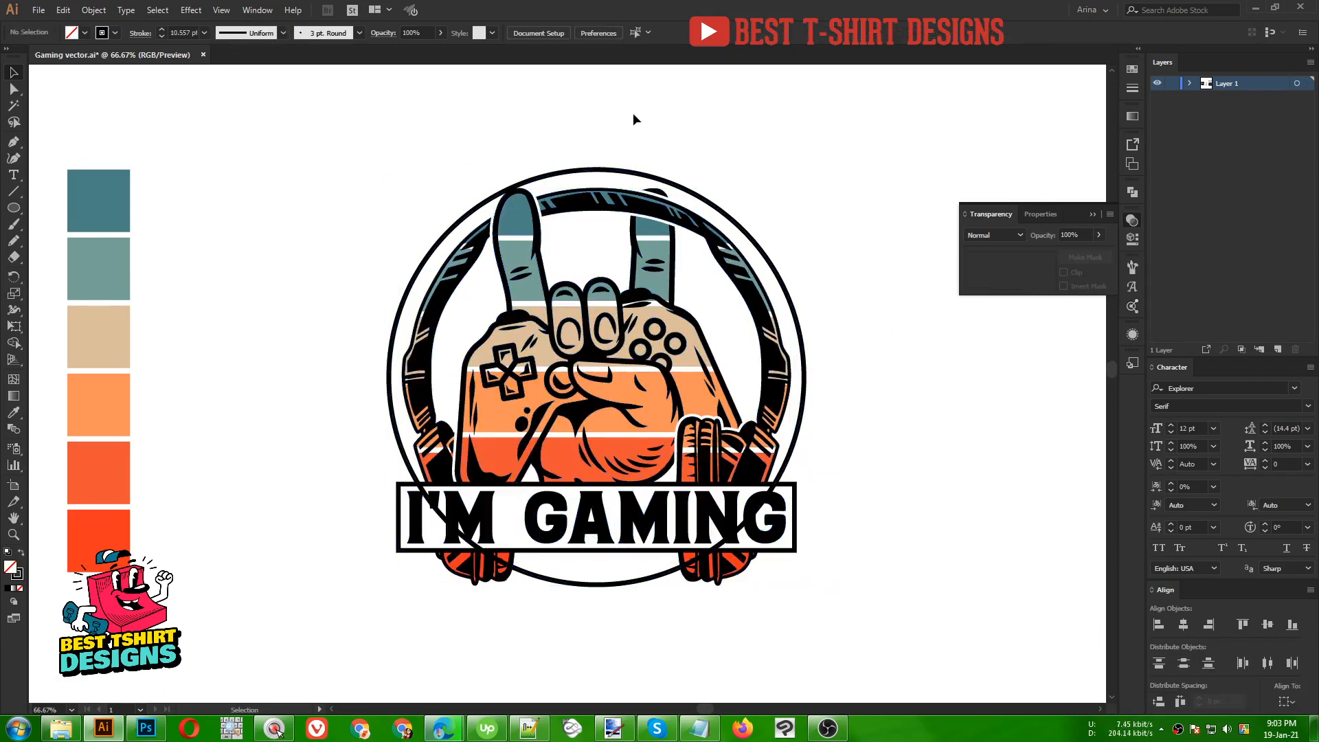
pyautogui.click(719, 214)
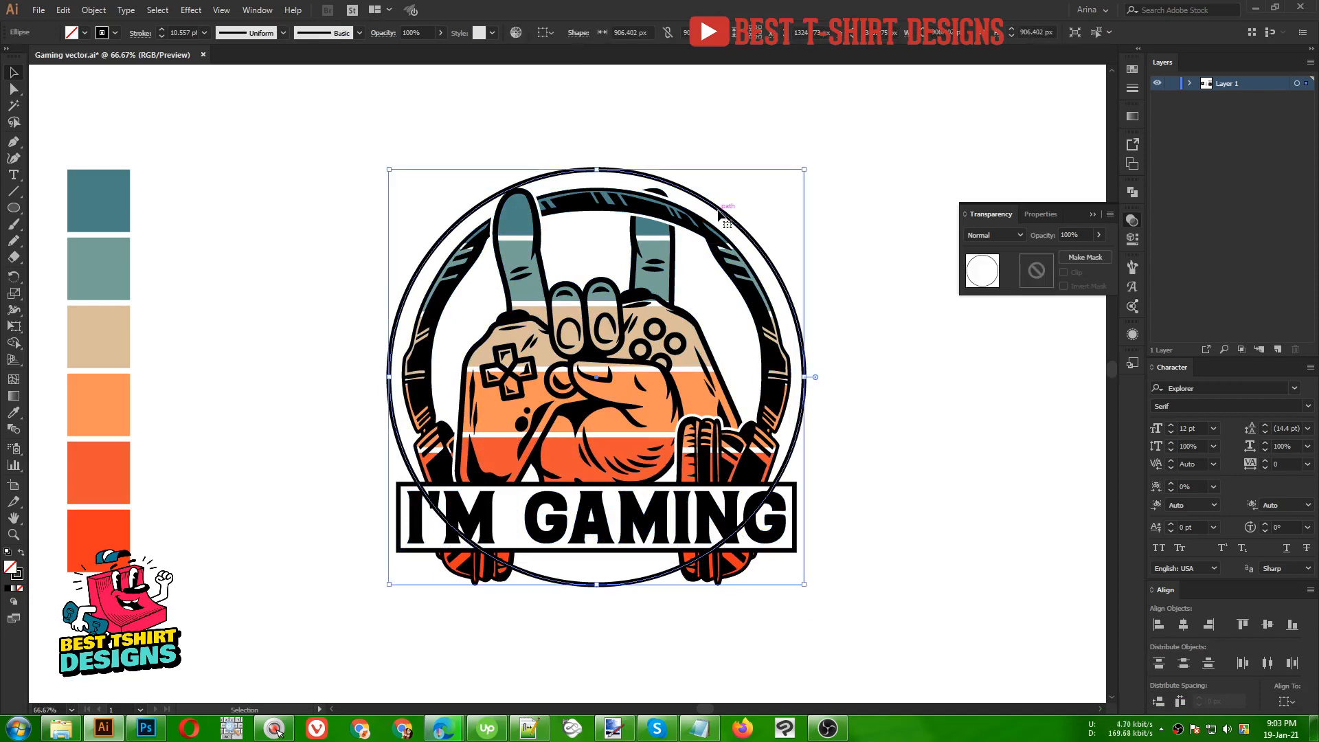
pyautogui.press('Left')
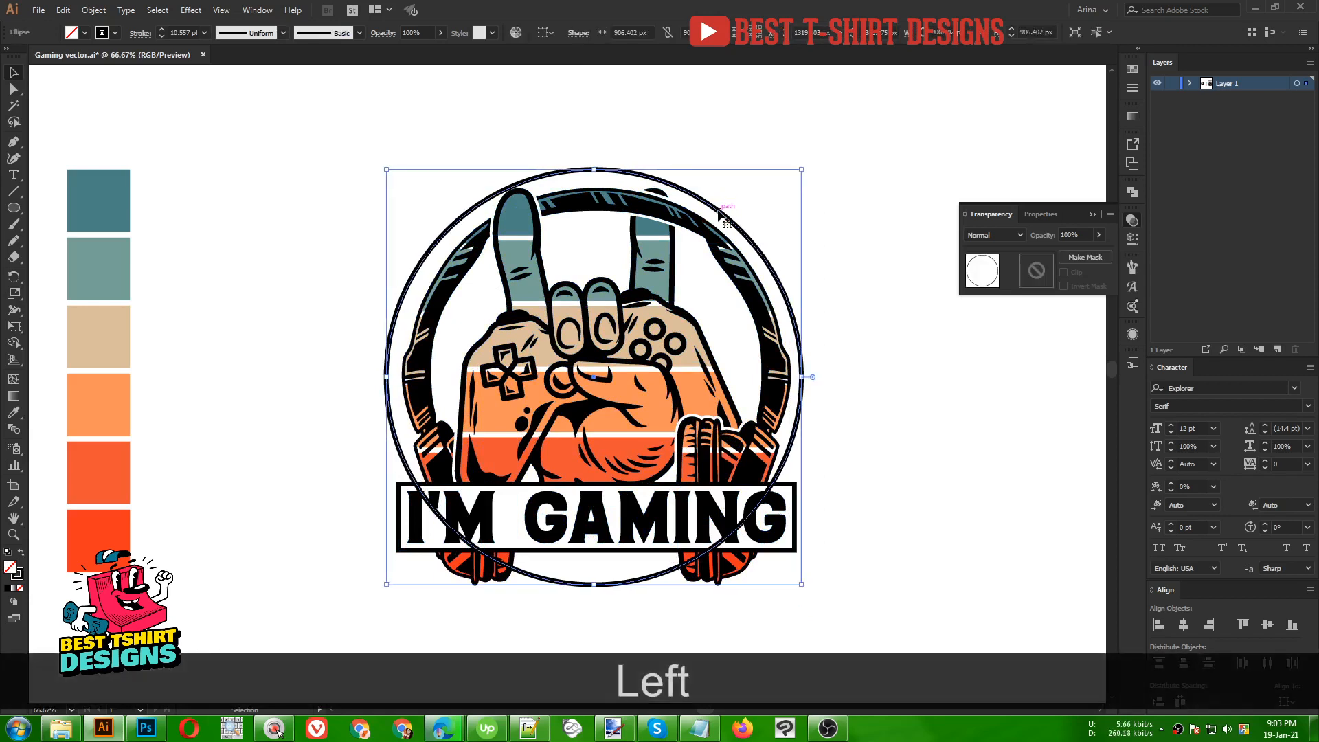
pyautogui.press('Right')
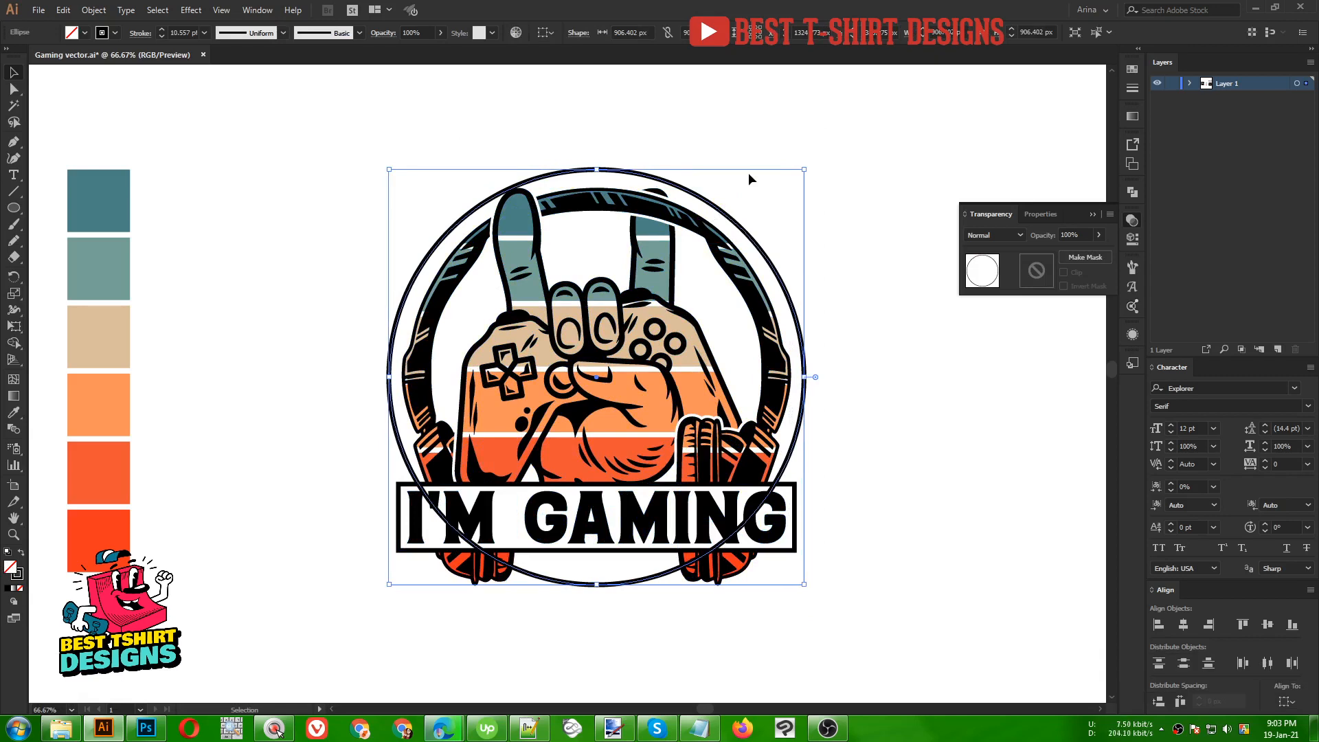
# - Cut the "CAN'T HEAR YOU" text and paste it as type on a path along the circle around the headphones
pyautogui.scroll(3, 749, 179)
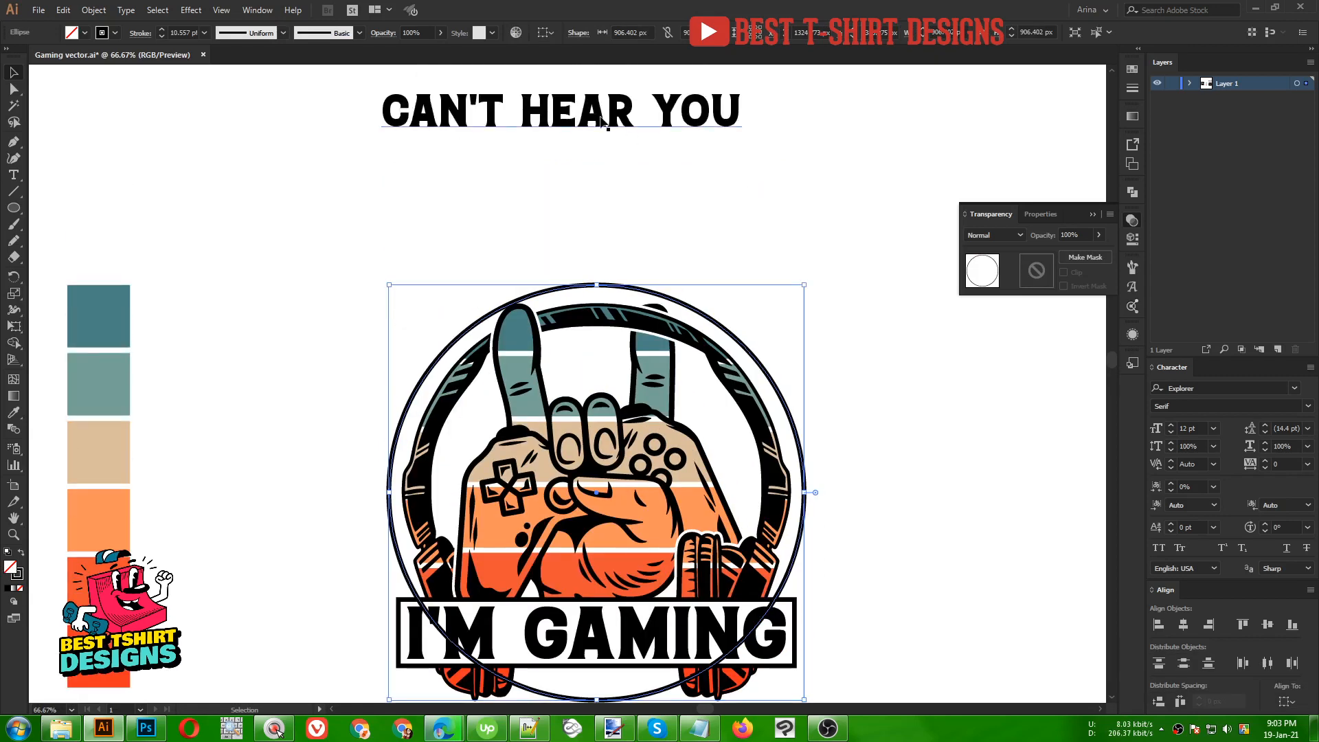
pyautogui.hotkey('ctrl', 'x')
pyautogui.click(600, 120)
pyautogui.hotkey('ctrl', 'x')
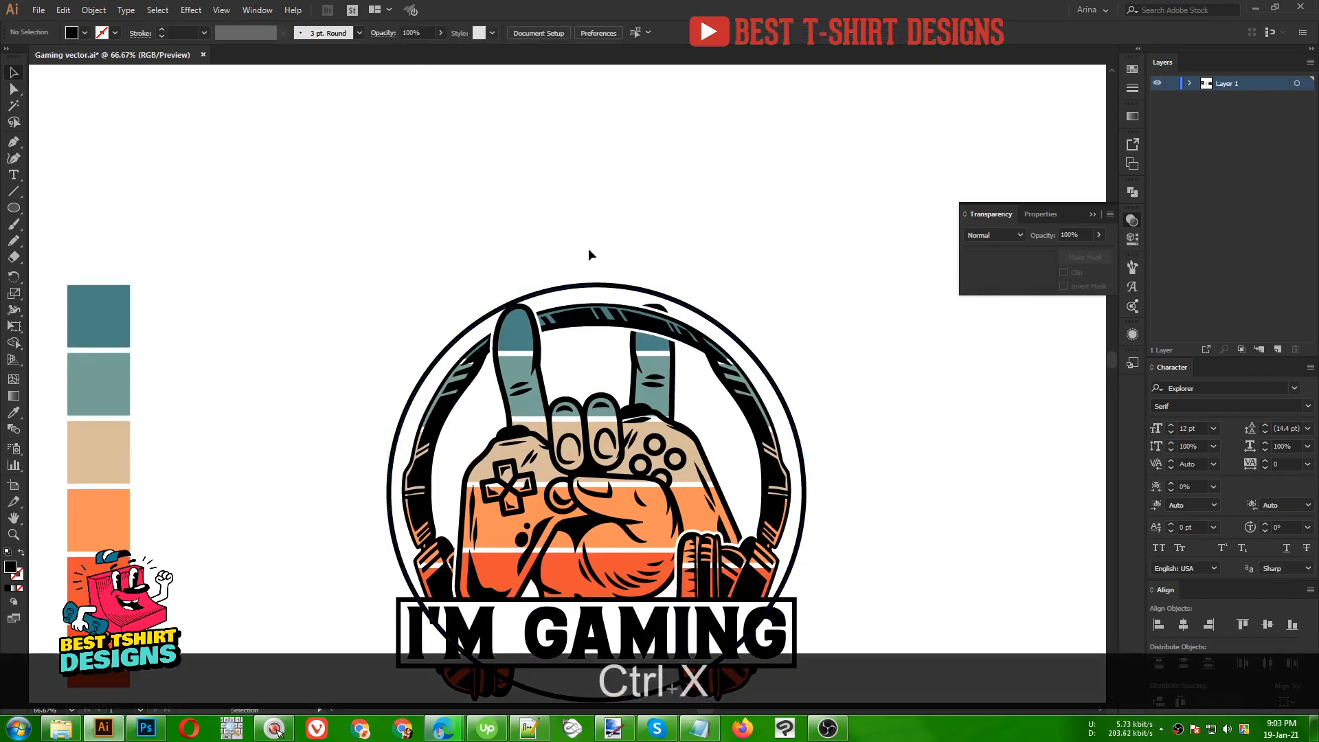
pyautogui.click(588, 287)
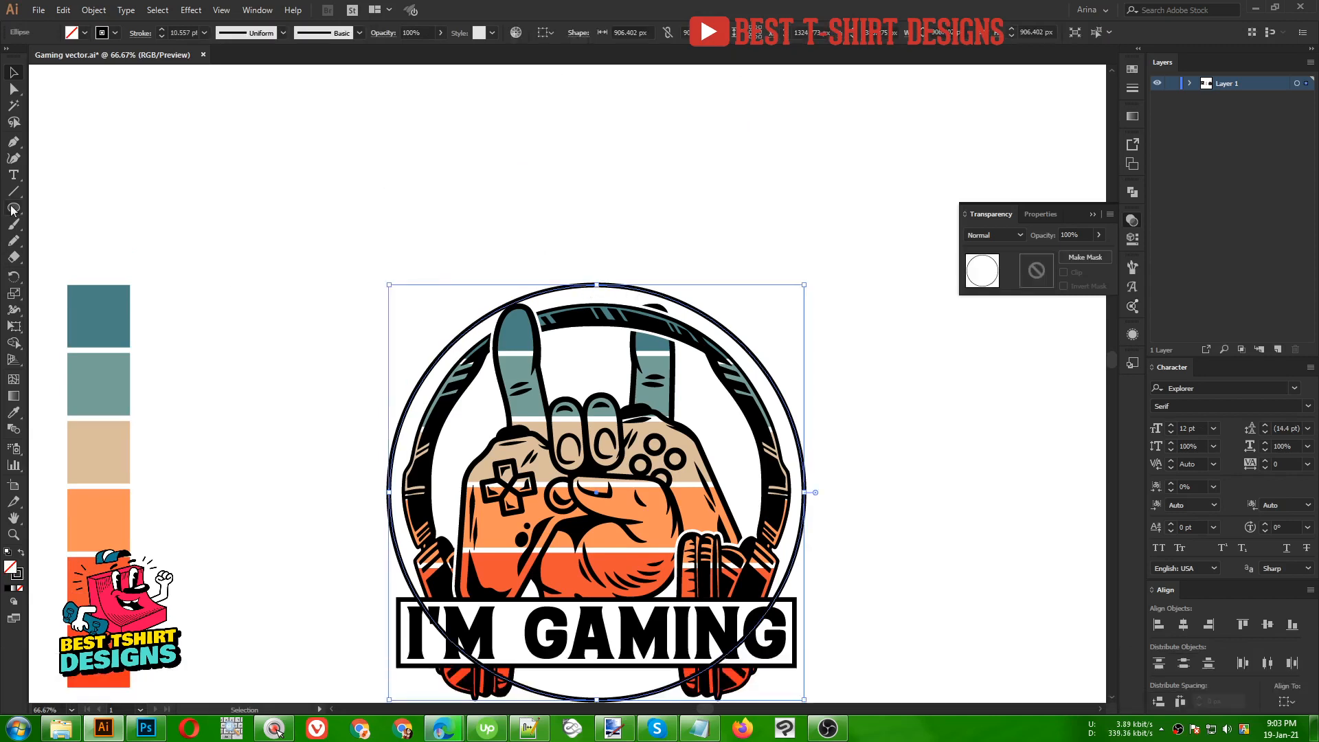
pyautogui.moveTo(15, 177); pyautogui.dragTo(66, 210)
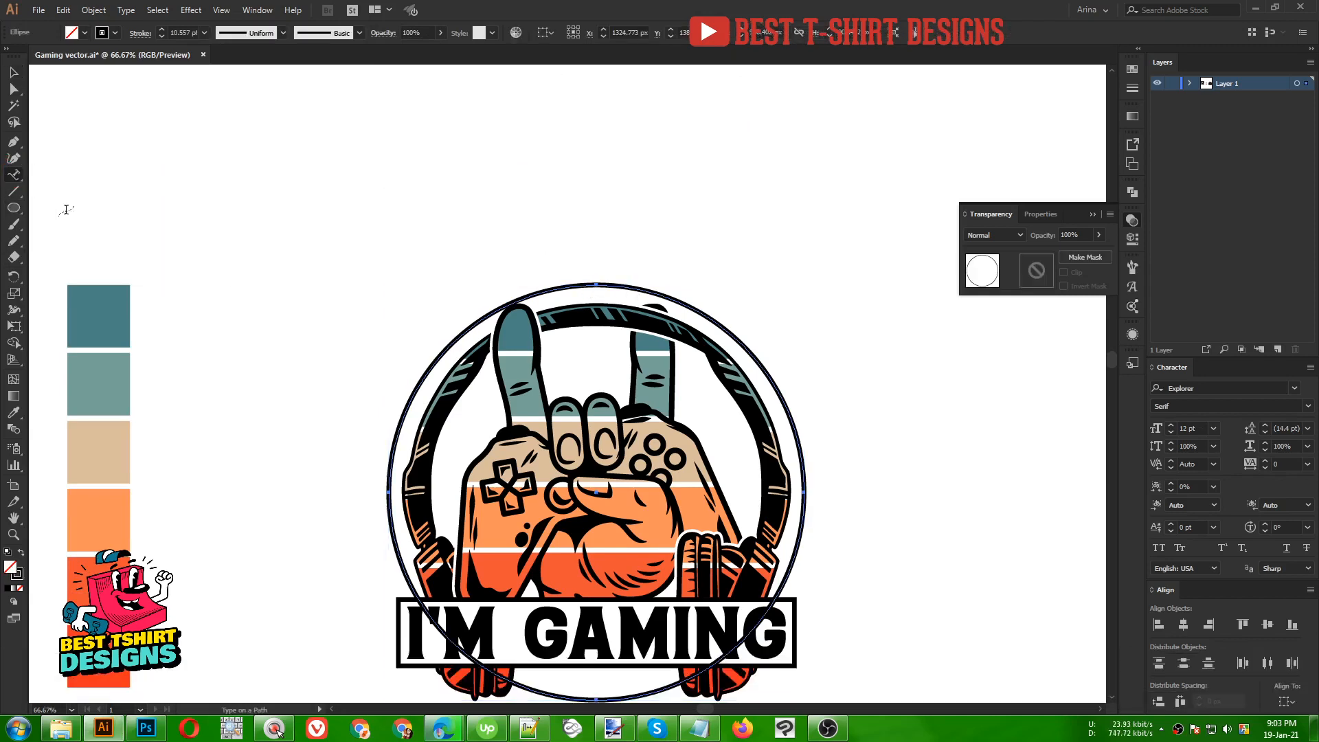
pyautogui.click(389, 491)
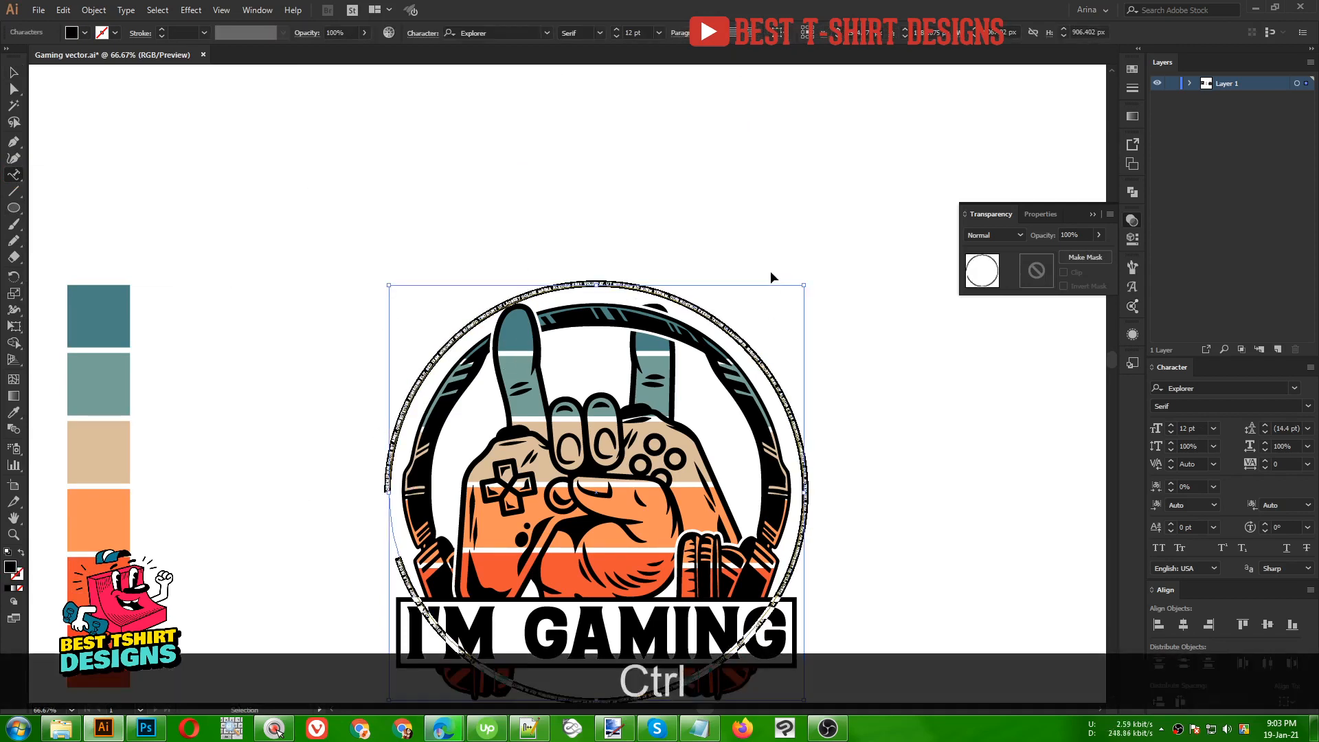
pyautogui.hotkey('ctrl', 'v')
pyautogui.press('Escape')
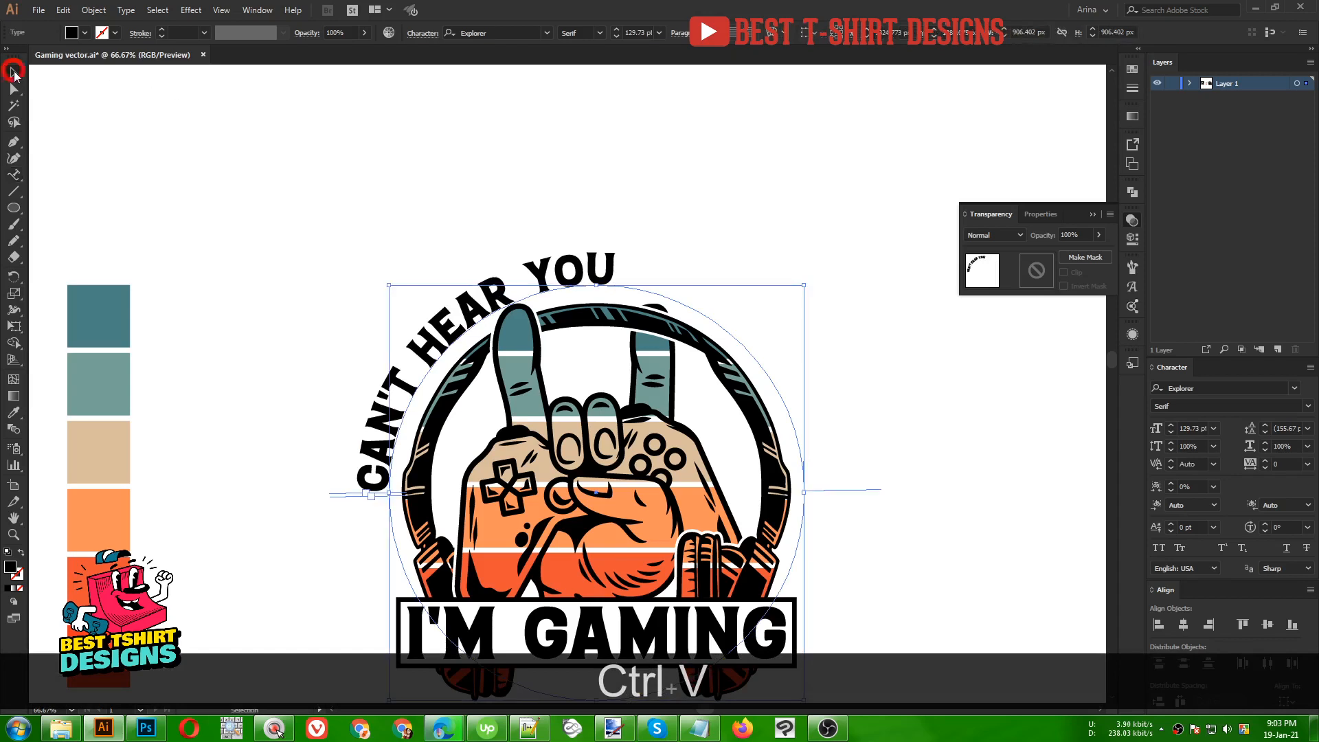
# - Extend the path text's range to the circle's far side, centre it over the top and set its size to 160 pt
pyautogui.scroll(-2, 360, 357)
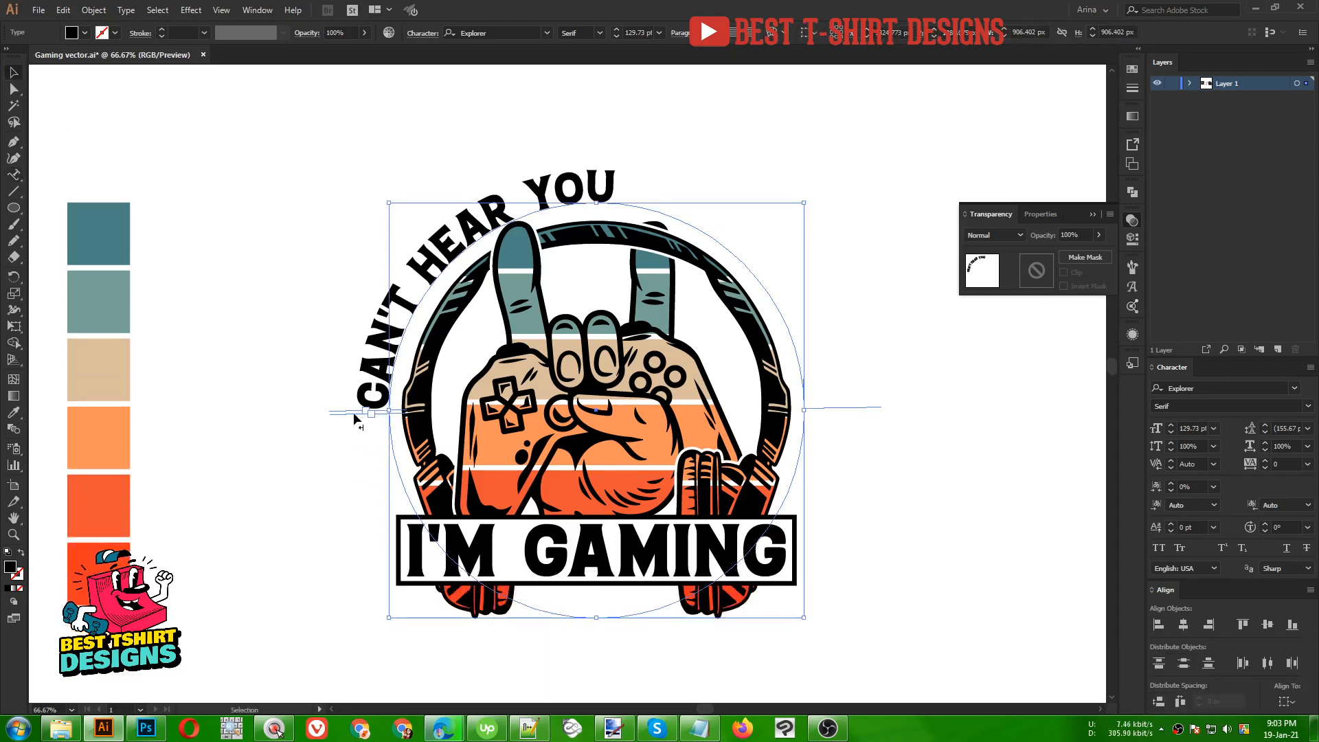
pyautogui.moveTo(353, 412); pyautogui.dragTo(888, 409)
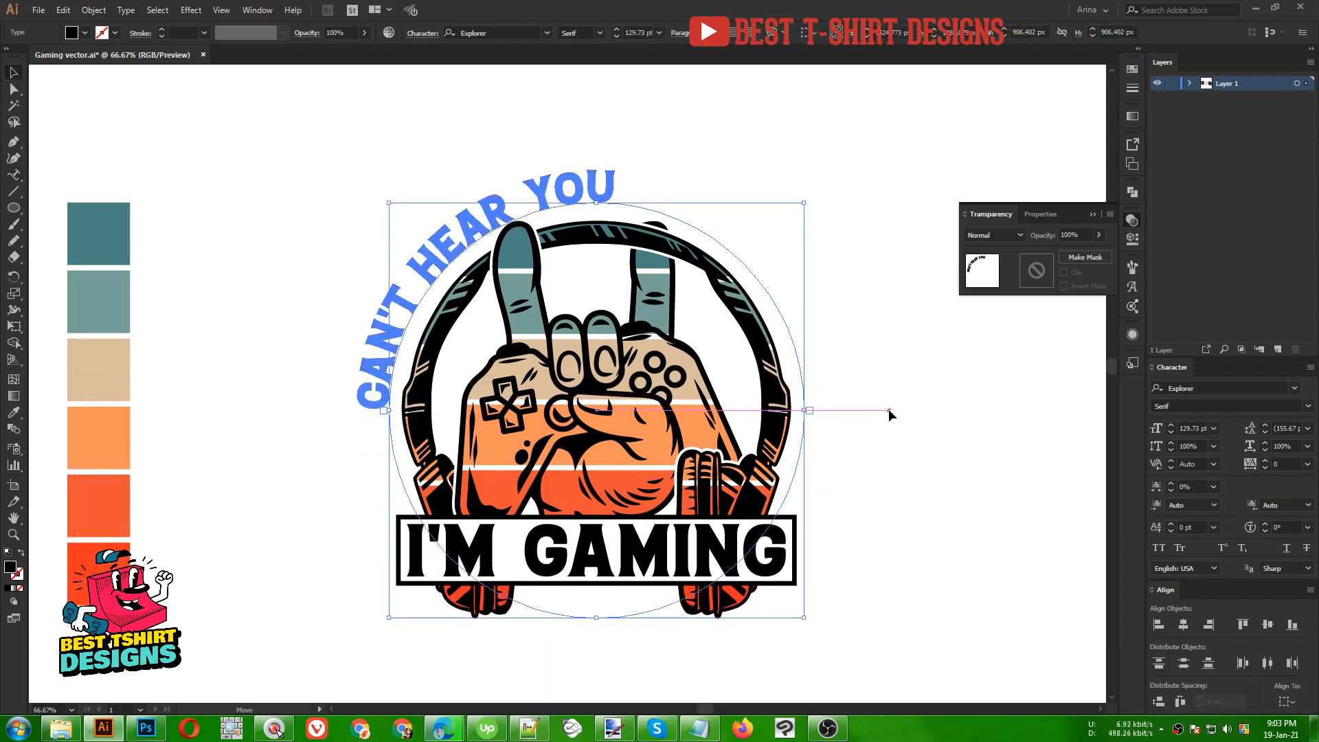
pyautogui.click(729, 34)
pyautogui.scroll(5, 647, 34)
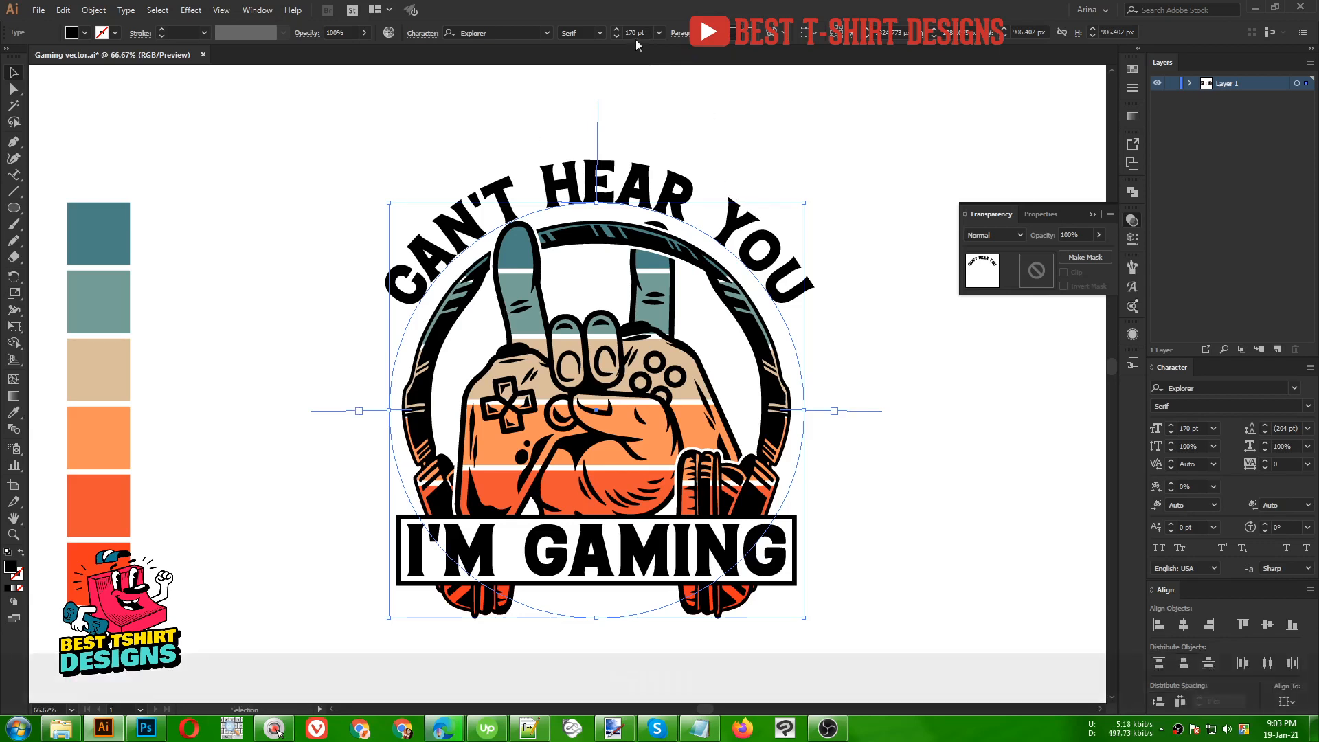
pyautogui.scroll(-1, 637, 34)
pyautogui.click(763, 143)
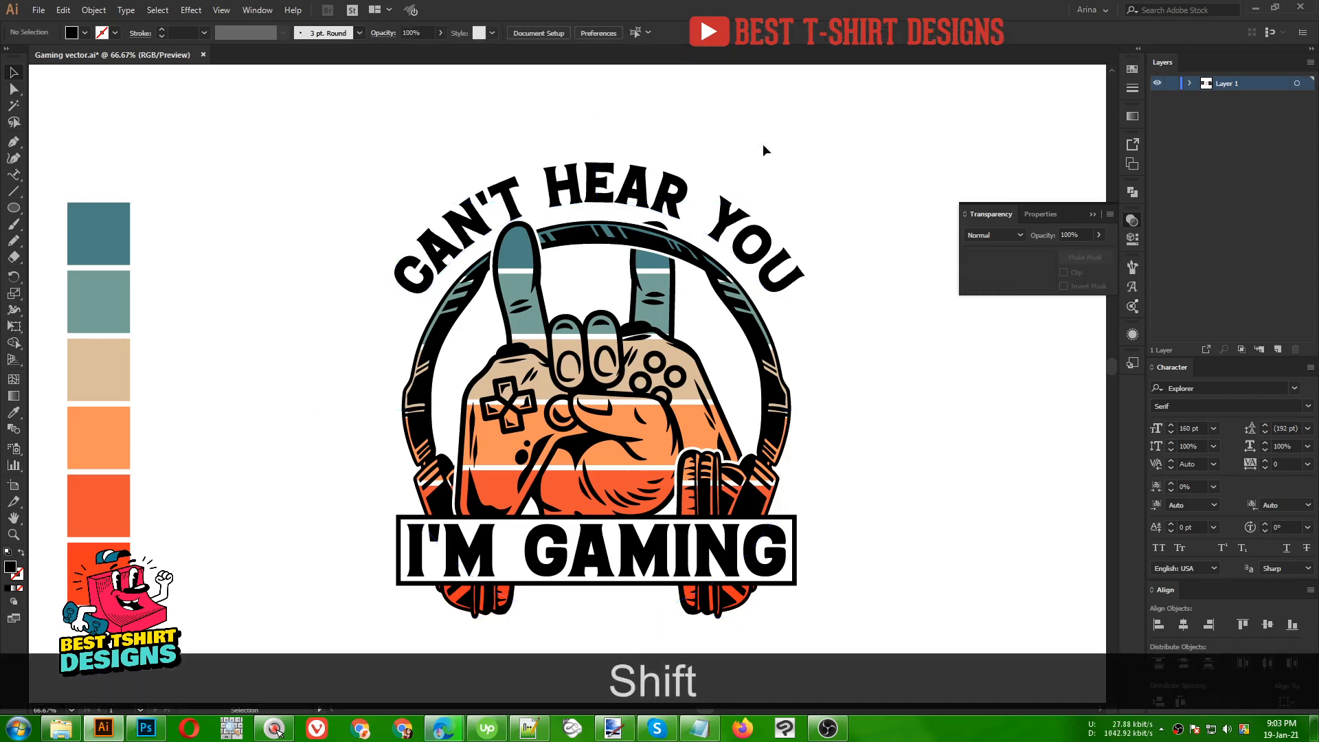
# - Show the rulers and place vertical guides at both outer edges of the "I'M GAMING" banner frame
pyautogui.hotkey('ctrl', 'r')
pyautogui.moveTo(842, 75); pyautogui.dragTo(797, 439)
pyautogui.press('alt')
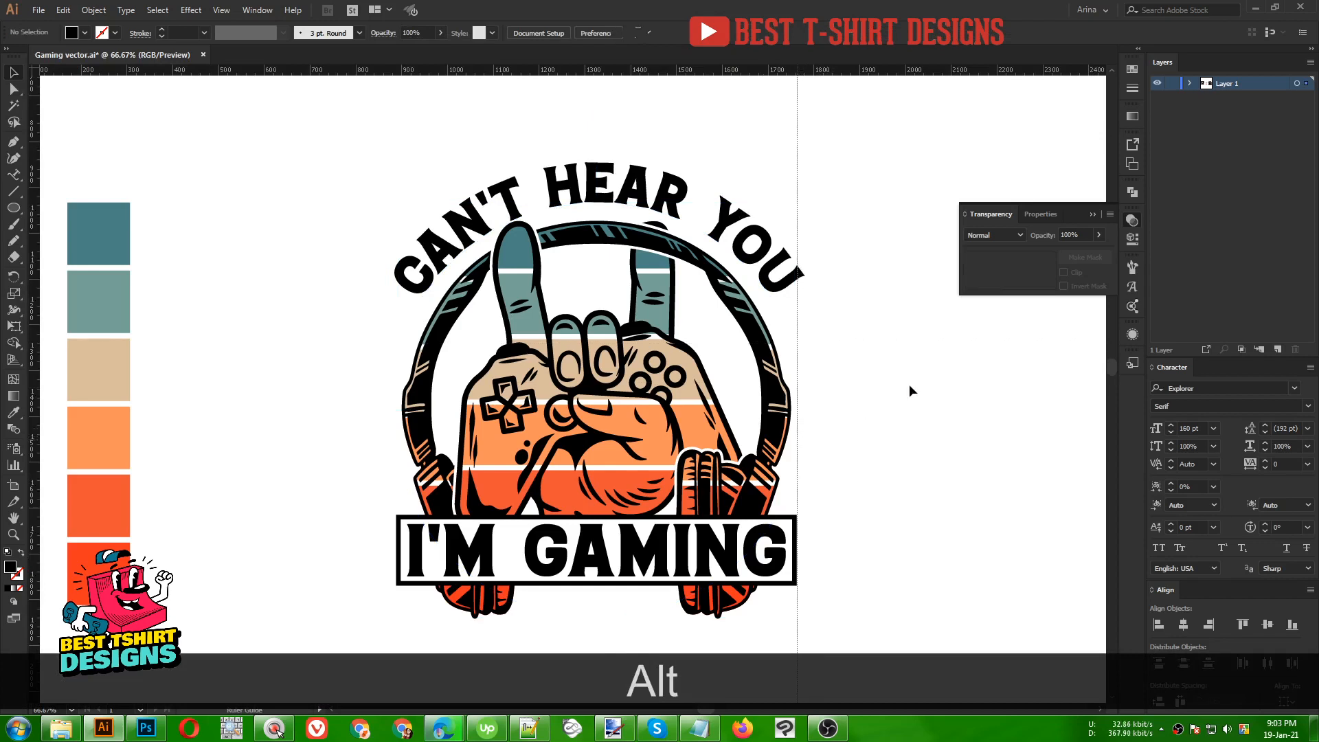
pyautogui.moveTo(798, 320); pyautogui.dragTo(396, 340)
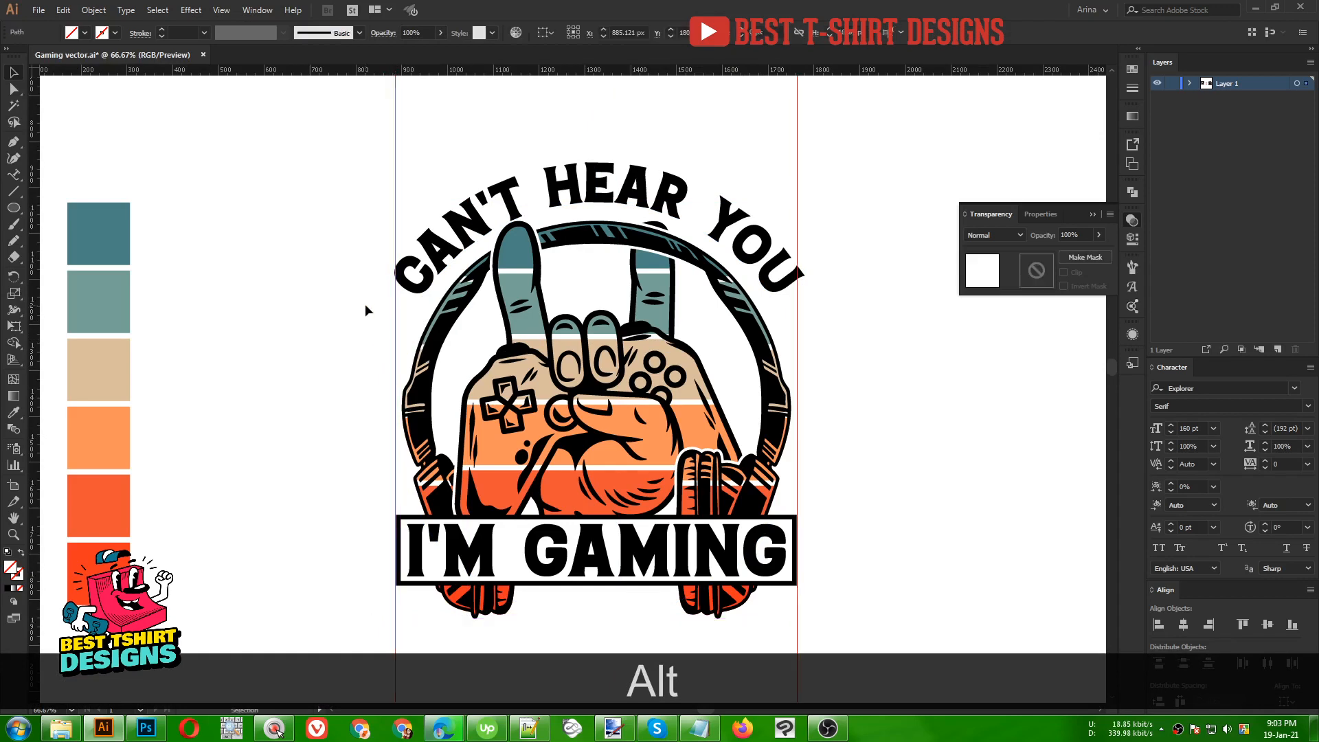
pyautogui.click(875, 327)
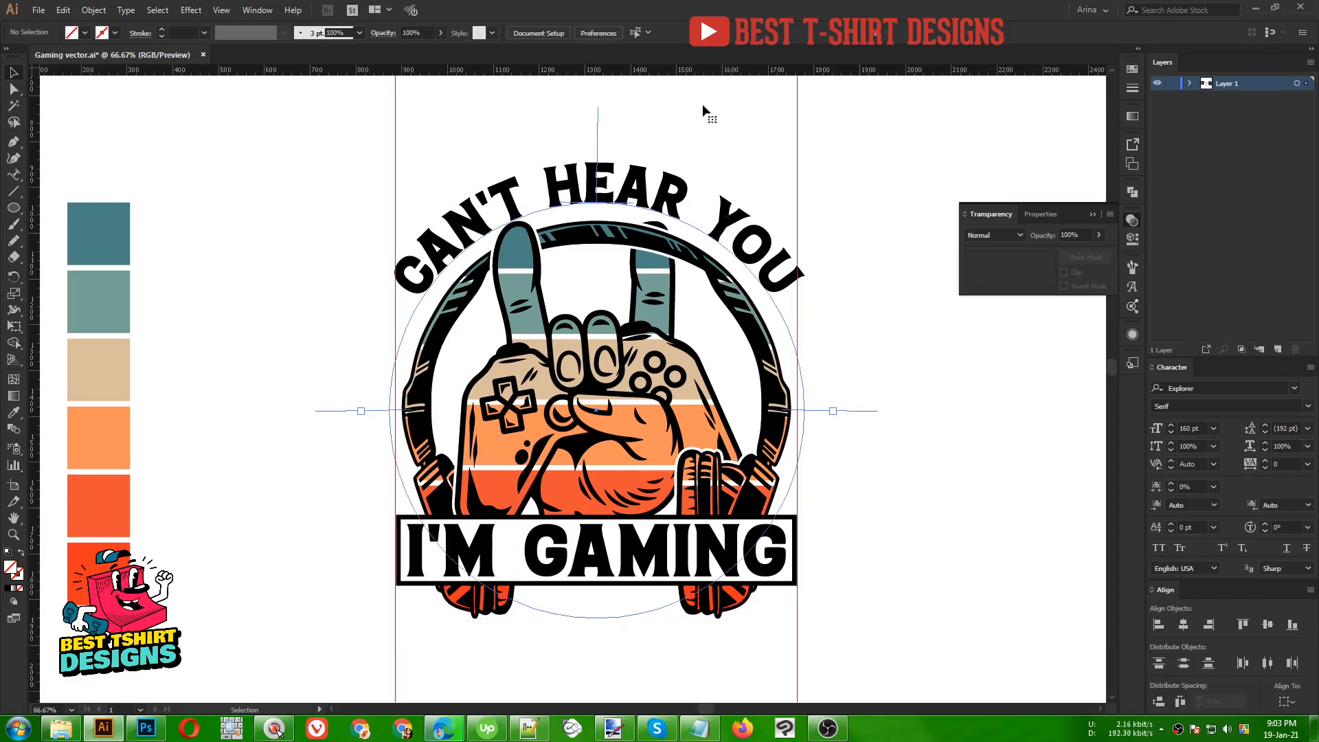
# - Set the curved "CAN'T HEAR YOU" text to 157 pt to fit it to the banner's width
pyautogui.scroll(-1, 643, 31)
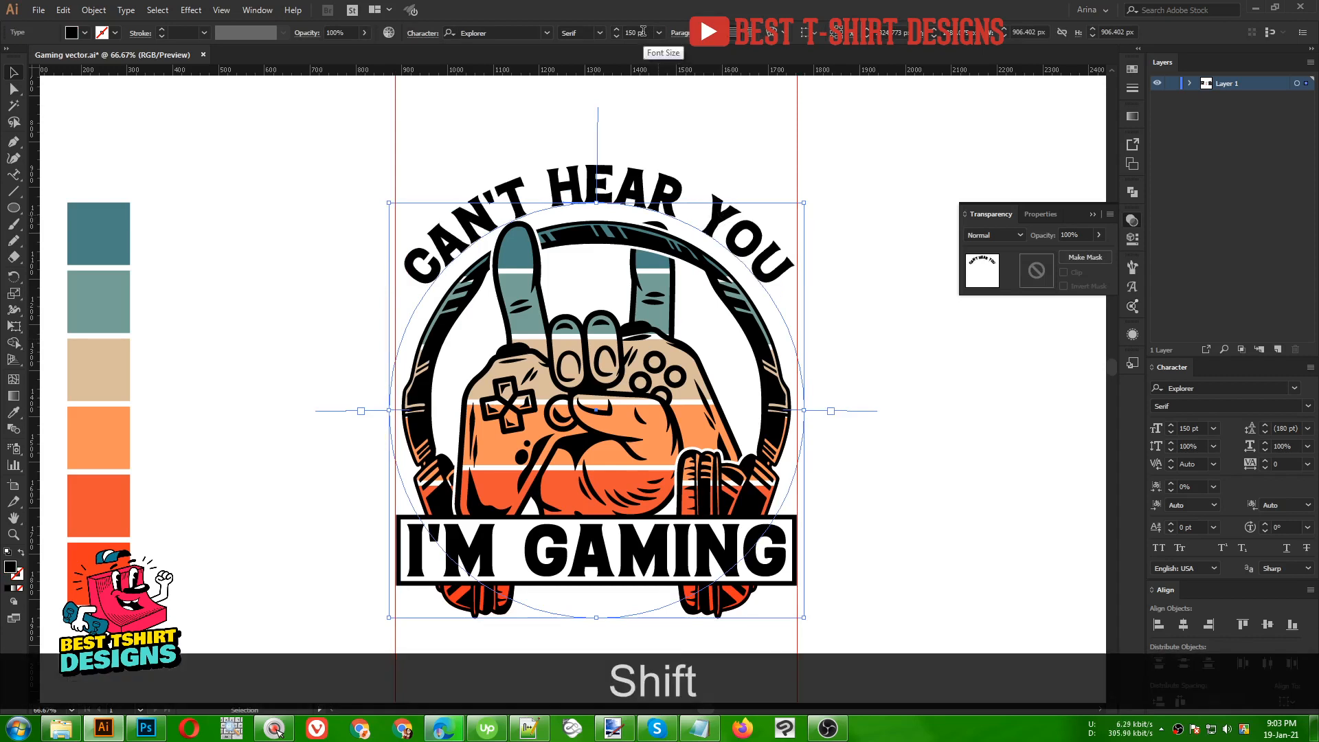
pyautogui.scroll(7, 644, 31)
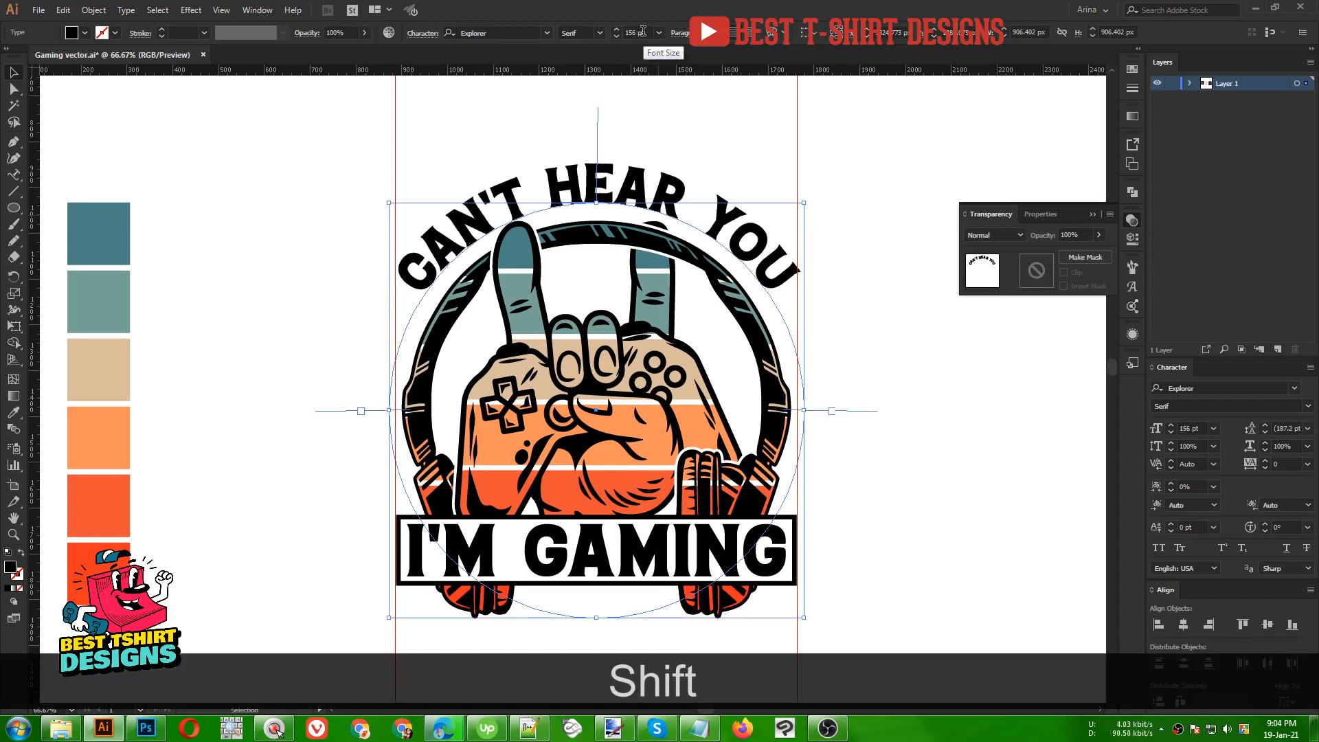
pyautogui.click(707, 117)
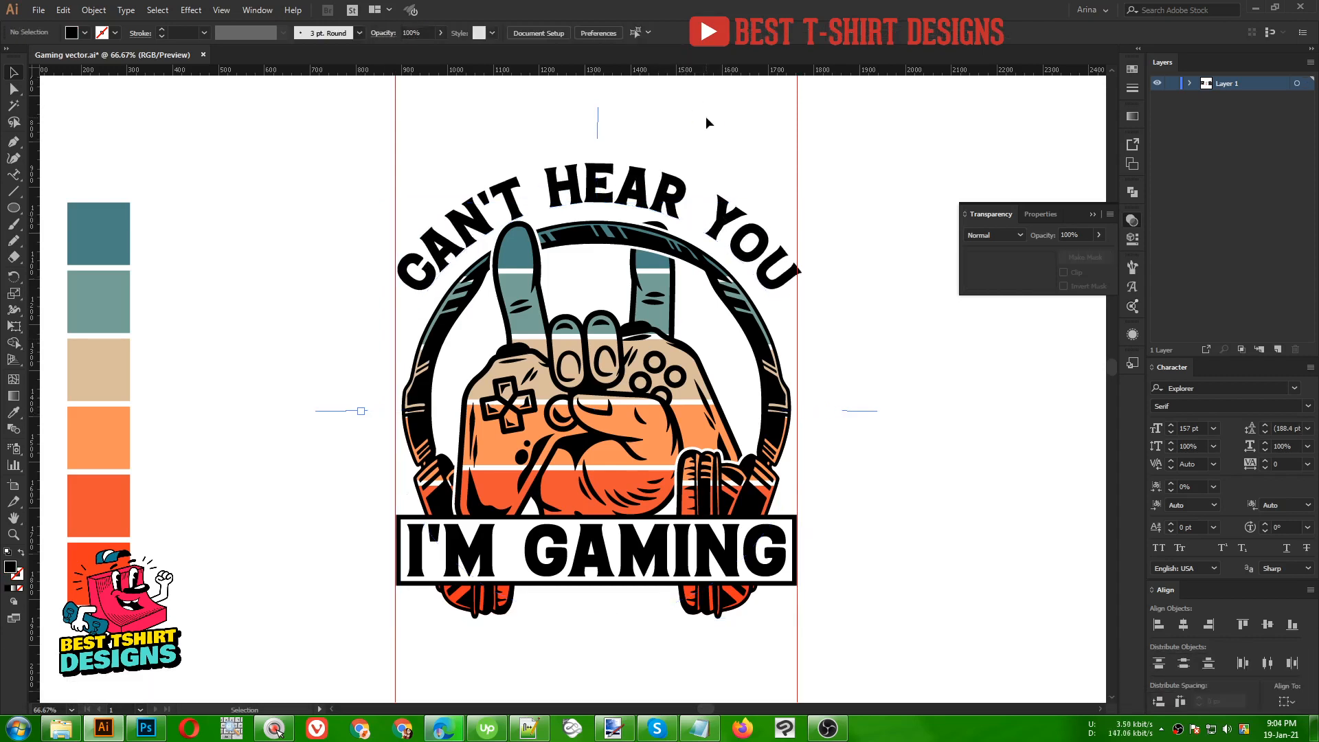
# - Delete both vertical guides
pyautogui.scroll(3, 707, 116)
pyautogui.moveTo(347, 130); pyautogui.dragTo(867, 174)
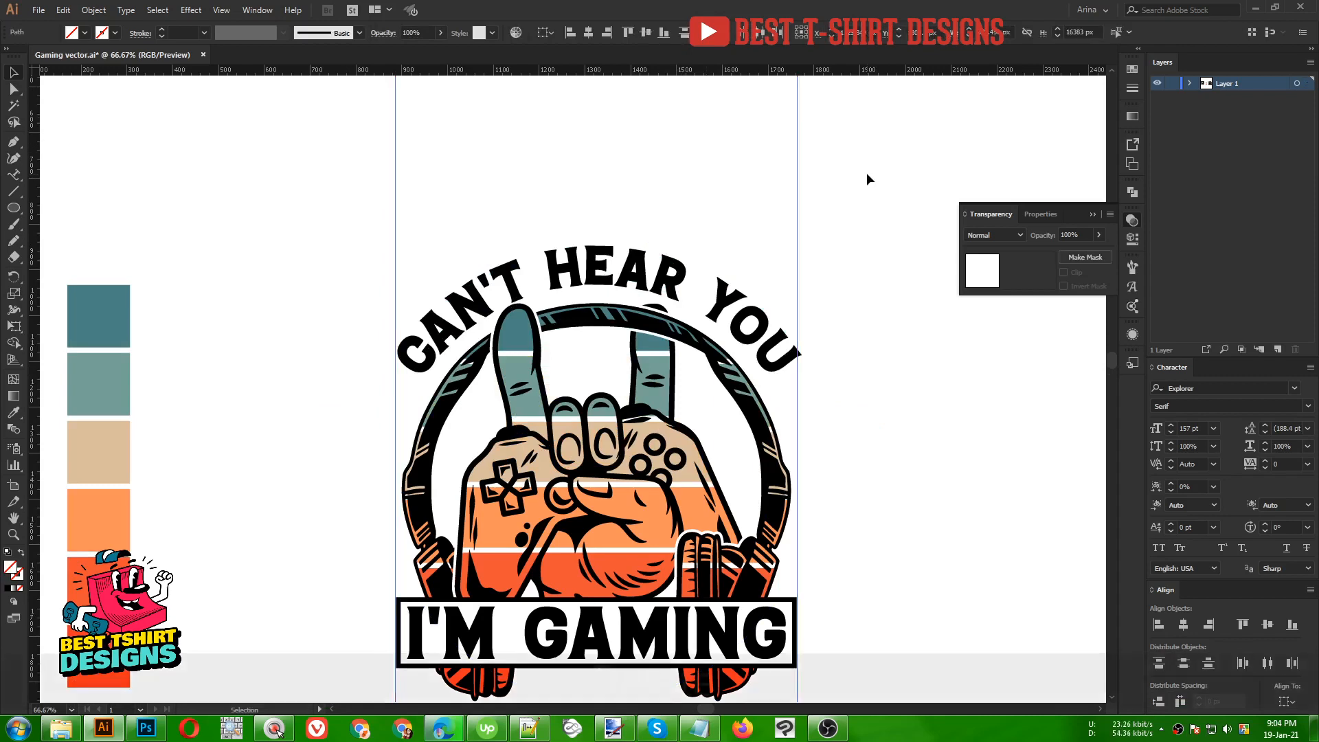
pyautogui.press('Delete')
pyautogui.scroll(-2, 725, 182)
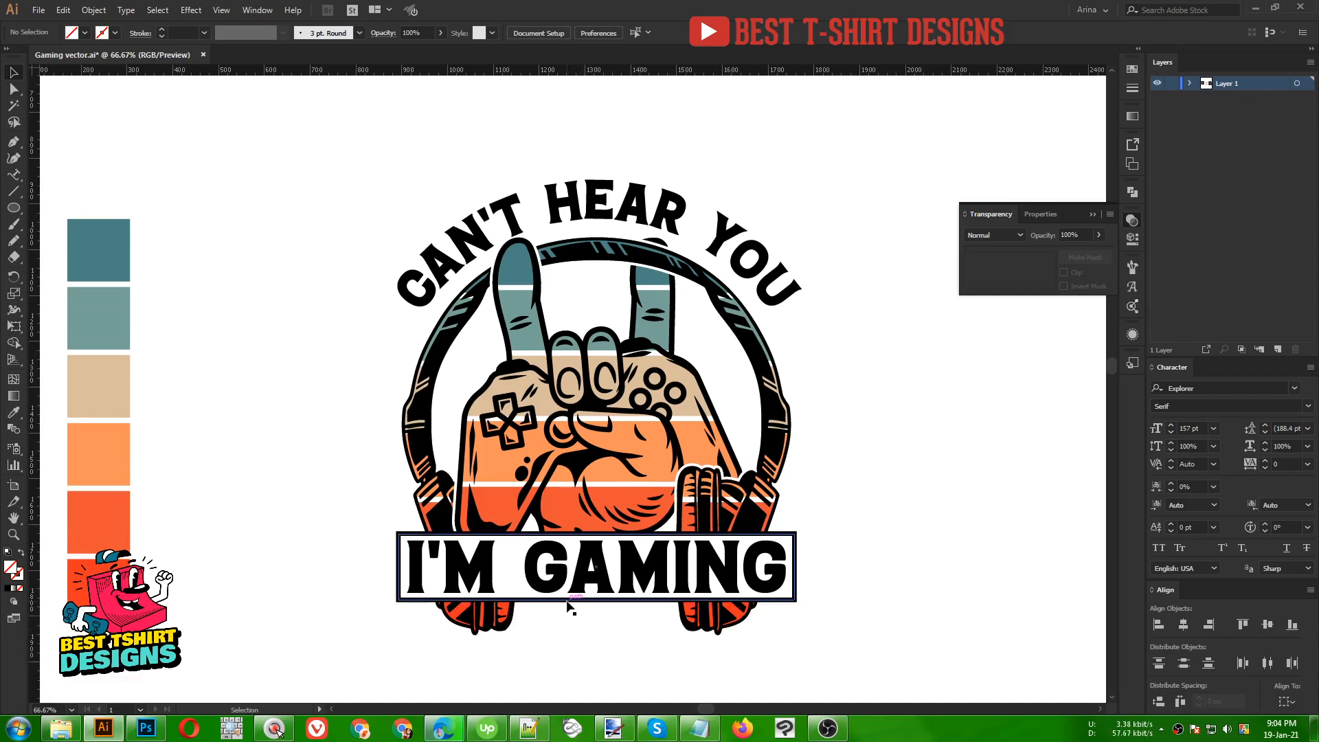
# - Isolate the "I'M GAMING" lettering within its nested groups for editing single letters
pyautogui.doubleClick(555, 577)
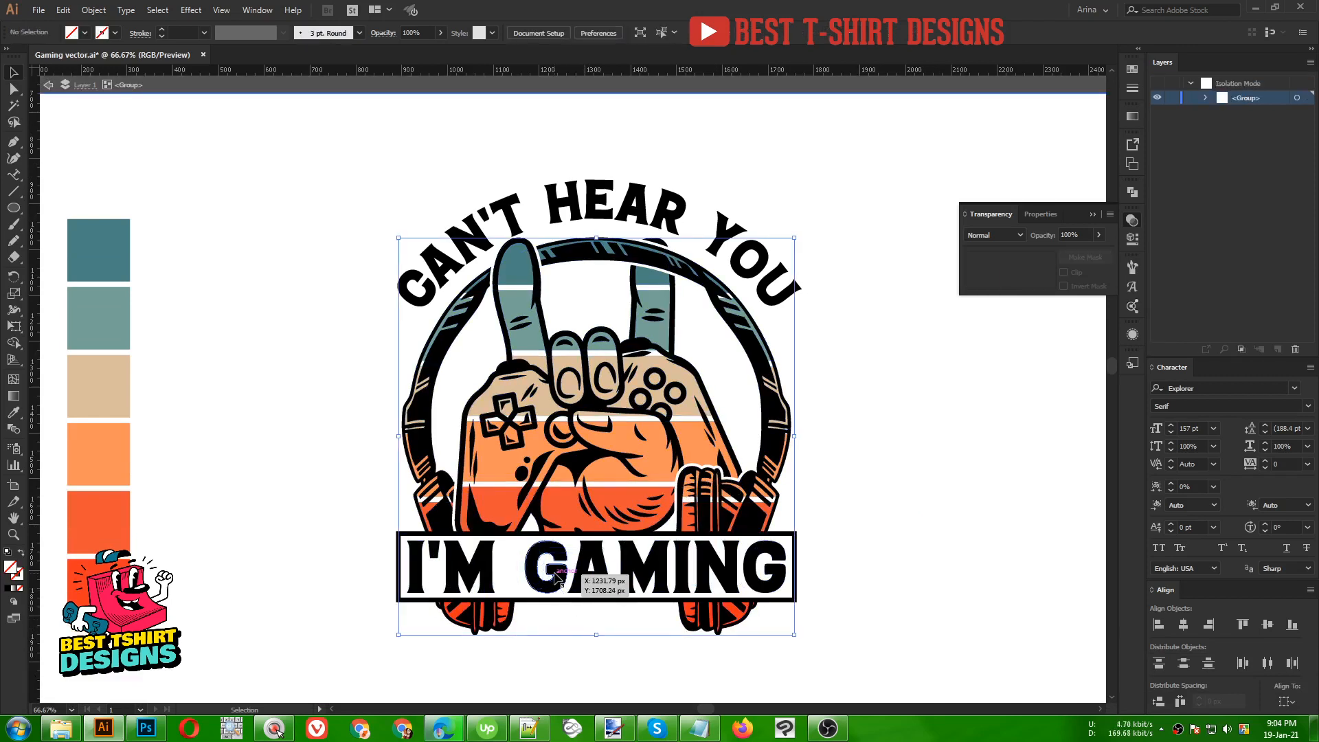
pyautogui.click(562, 580)
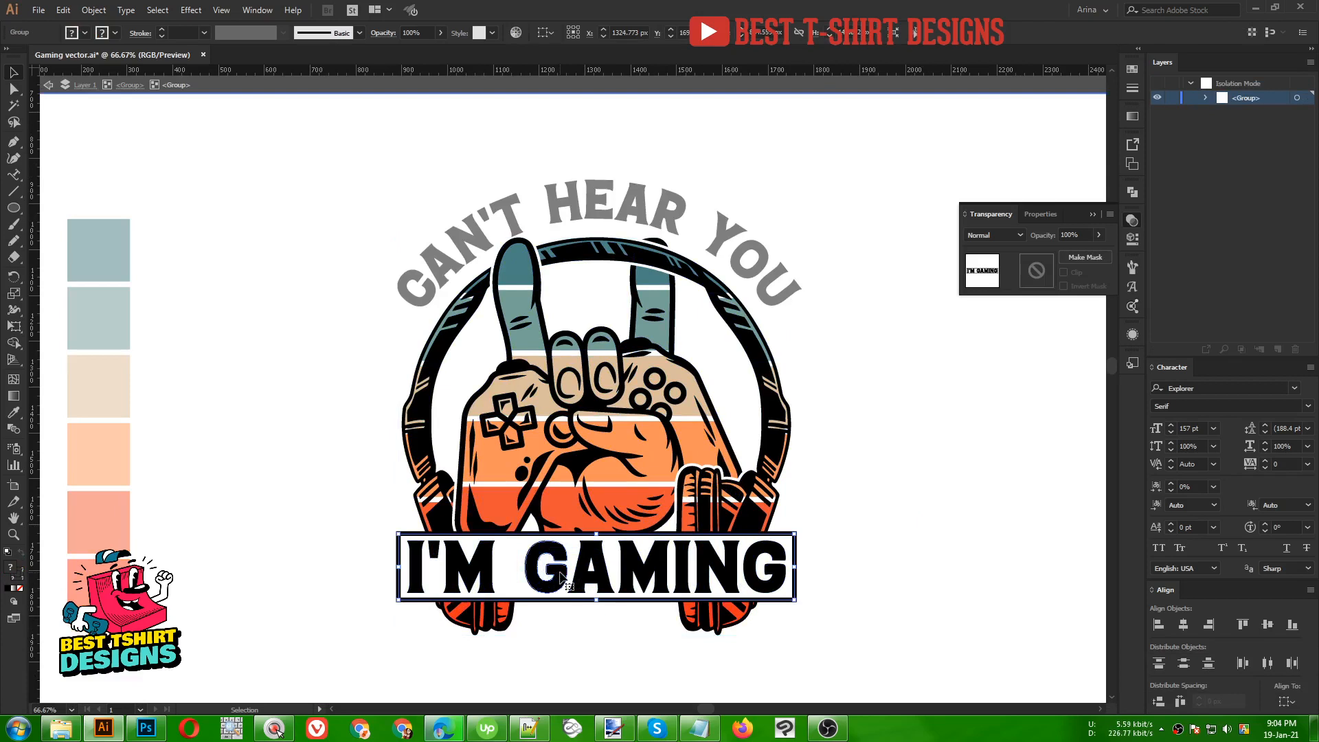
pyautogui.doubleClick(561, 578)
pyautogui.doubleClick(561, 578)
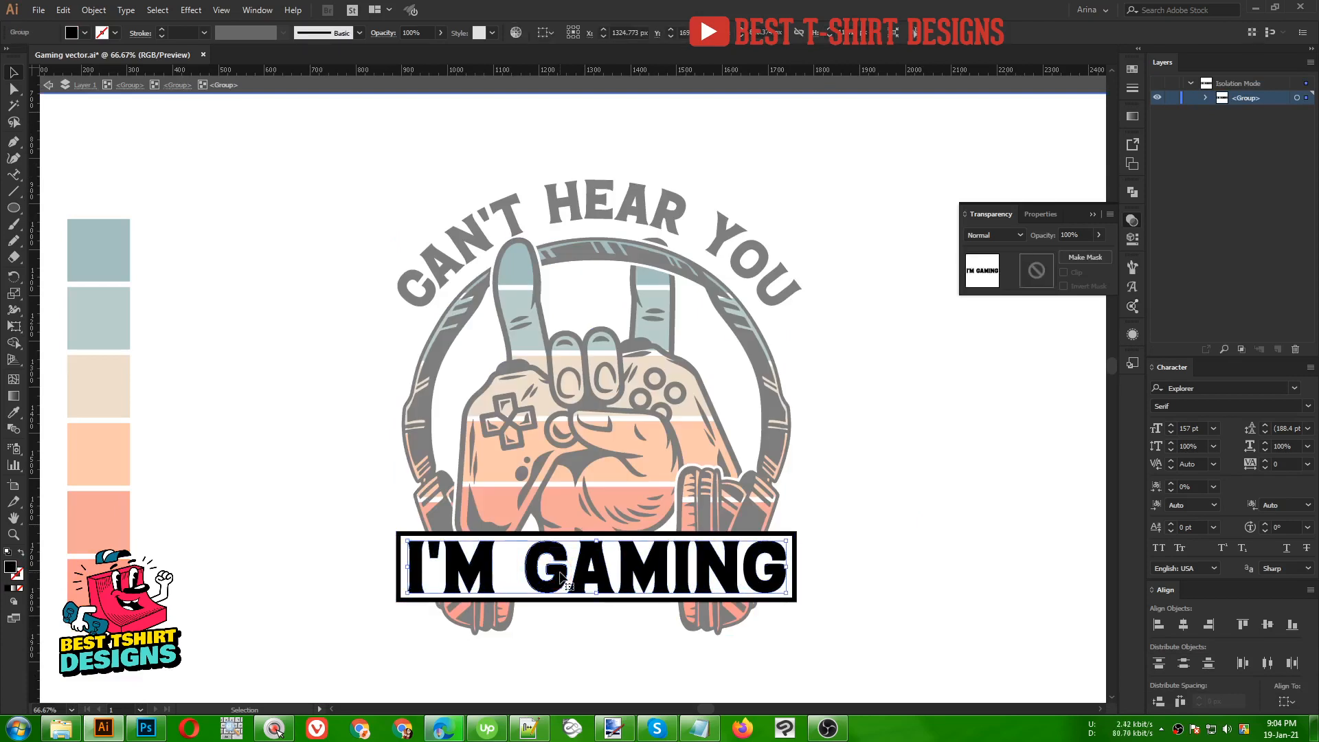
pyautogui.moveTo(507, 574); pyautogui.dragTo(414, 553)
pyautogui.click(539, 570)
# - Fill the first "I" of the banner text with the dark teal palette colour and the apostrophe with the lighter teal
pyautogui.click(415, 568)
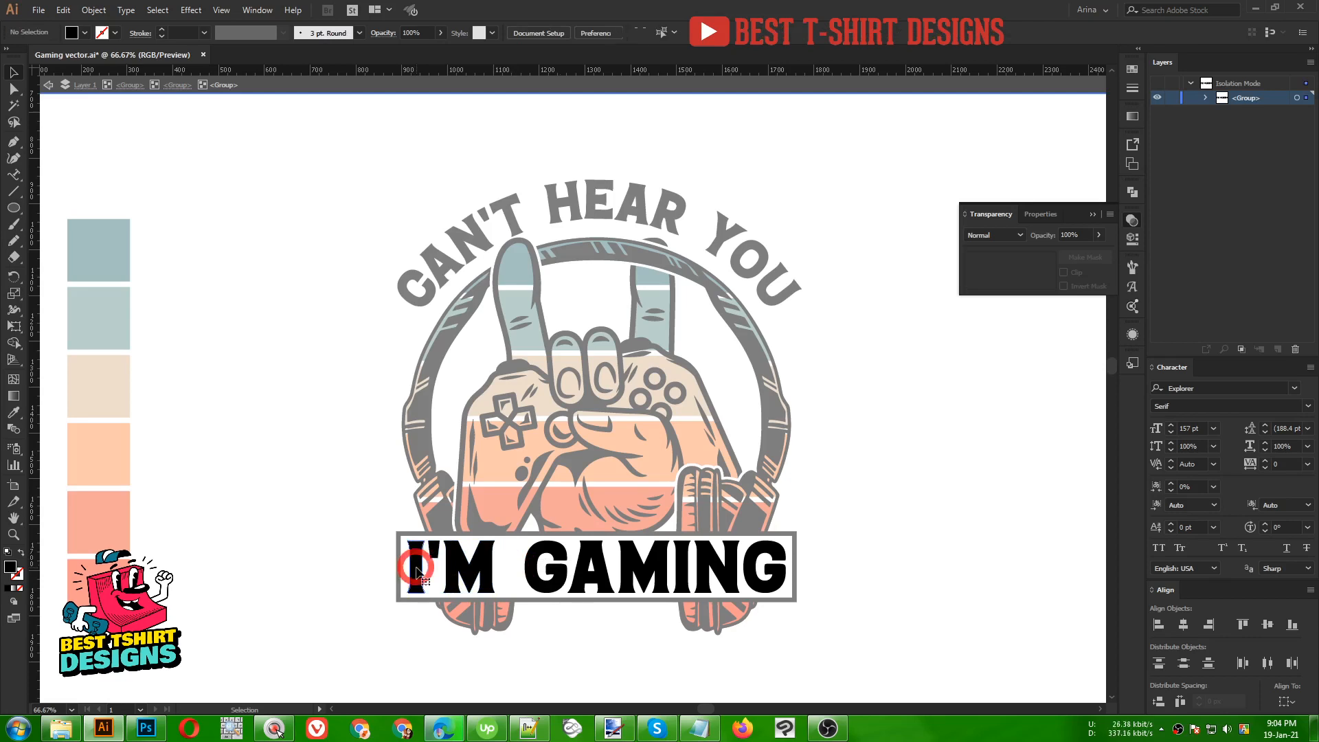
pyautogui.press('i')
pyautogui.click(103, 249)
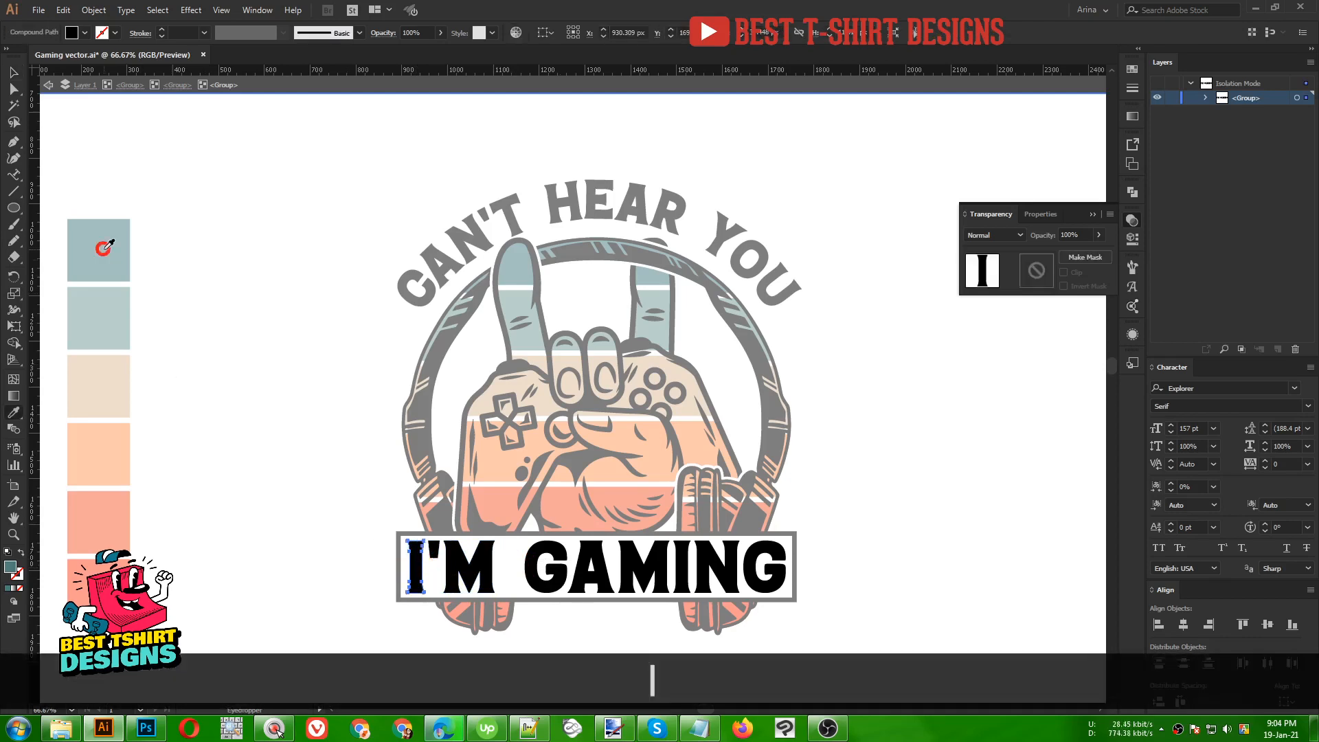
pyautogui.press('v')
pyautogui.click(431, 554)
pyautogui.press('i')
pyautogui.click(103, 249)
pyautogui.press('v')
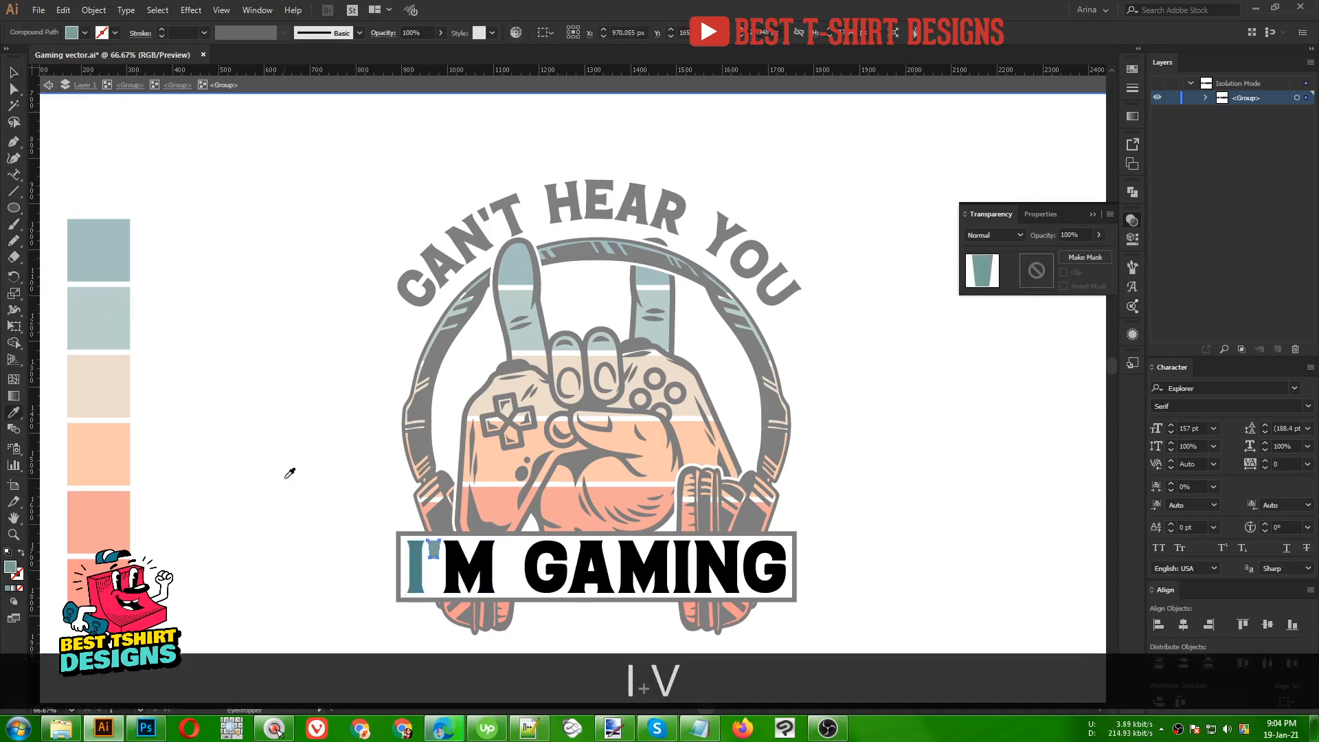
# - Fill the "M" of "I'M" with the beige palette colour and the "G" of "GAMING" with the light orange
pyautogui.click(450, 574)
pyautogui.press('i')
pyautogui.click(99, 384)
pyautogui.press('v')
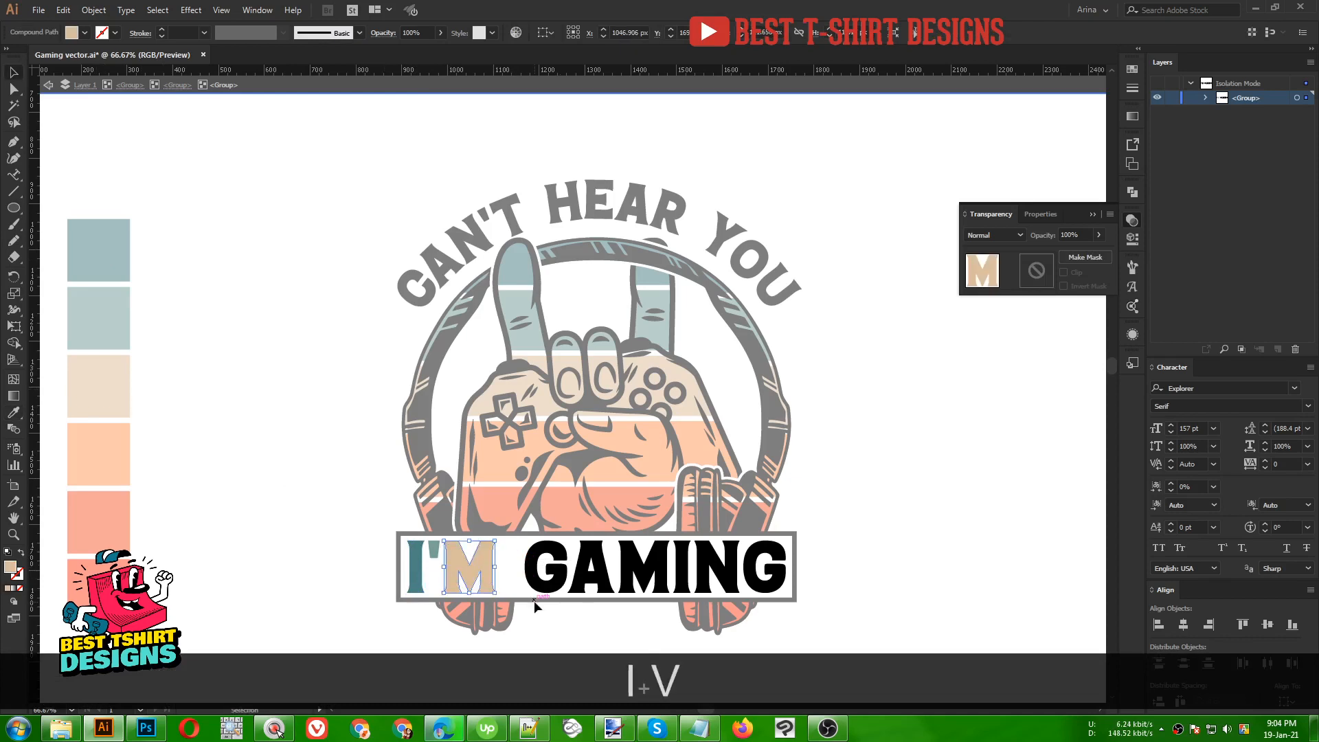
pyautogui.click(545, 573)
pyautogui.press('i')
pyautogui.click(105, 432)
pyautogui.press('v')
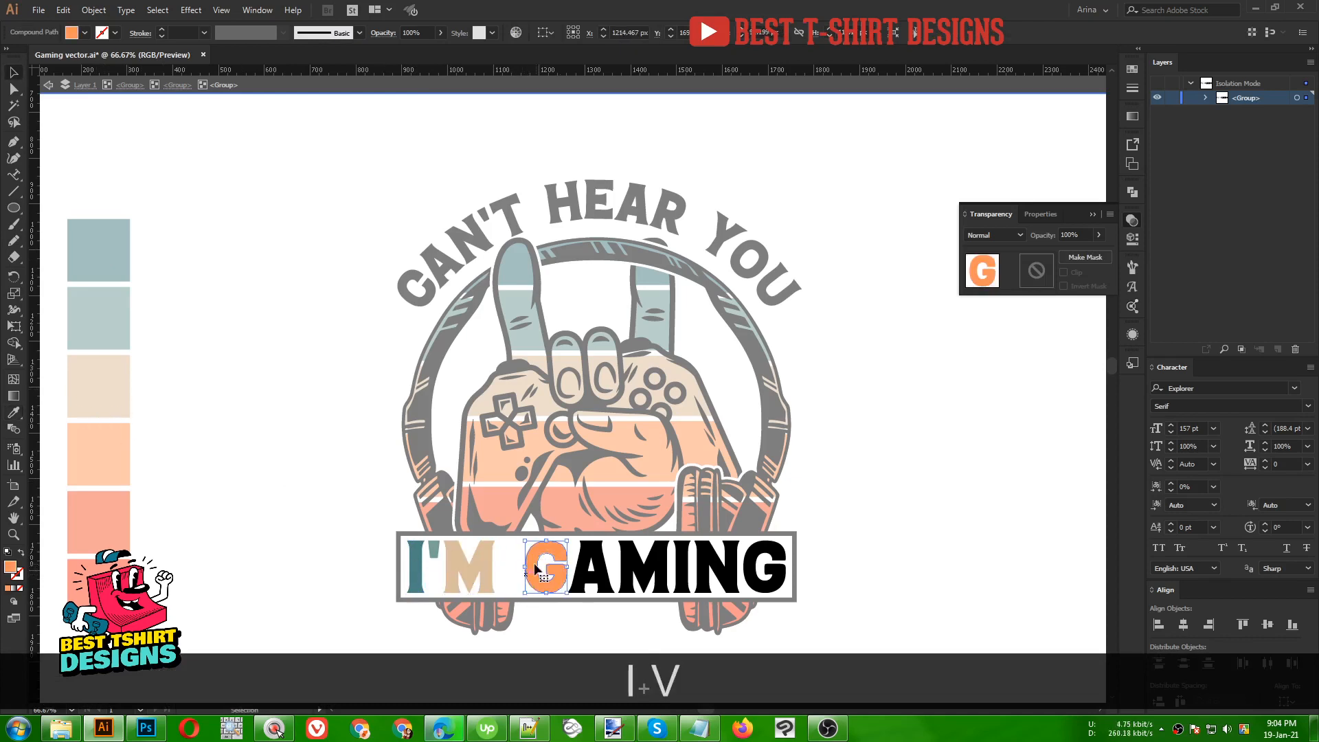
# - Fill the "A" of "GAMING" with the palette's orange-red and the following "M" with its deepest red-orange
pyautogui.click(591, 570)
pyautogui.press('i')
pyautogui.click(106, 472)
pyautogui.press('v')
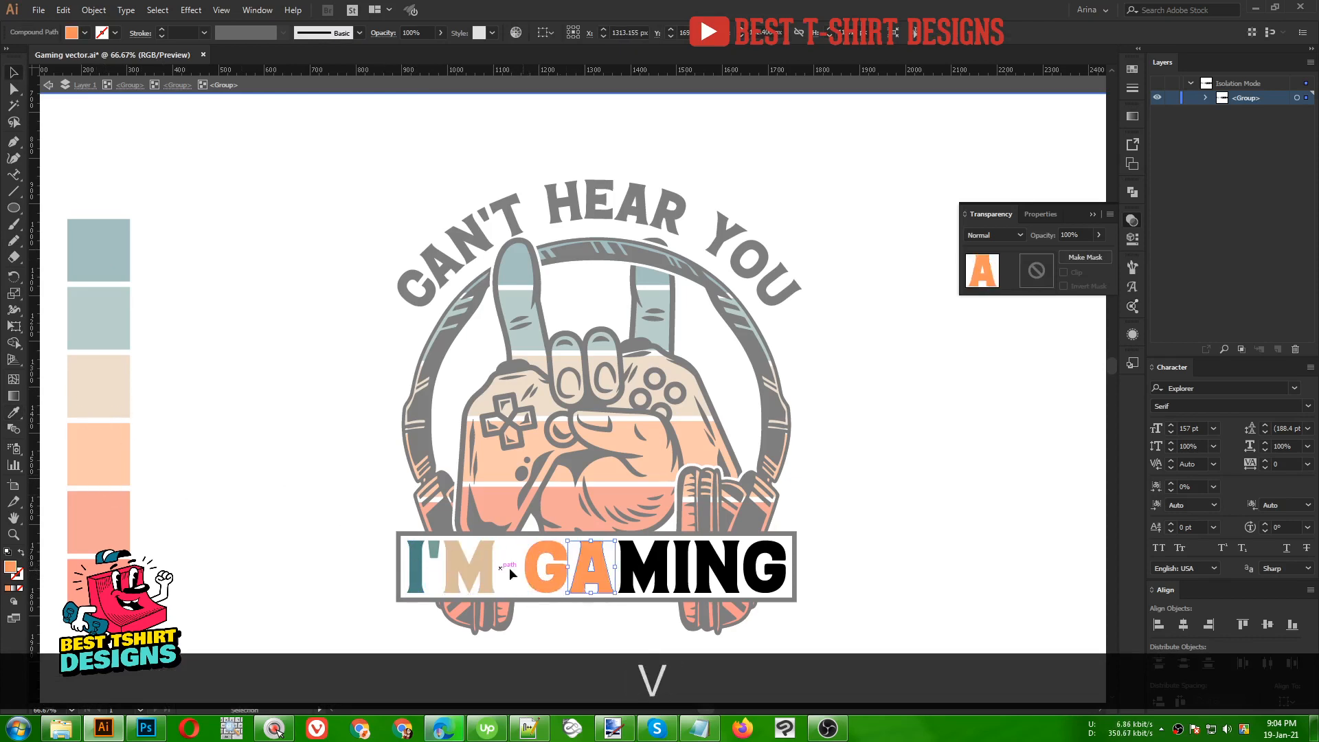
pyautogui.click(644, 570)
pyautogui.press('i')
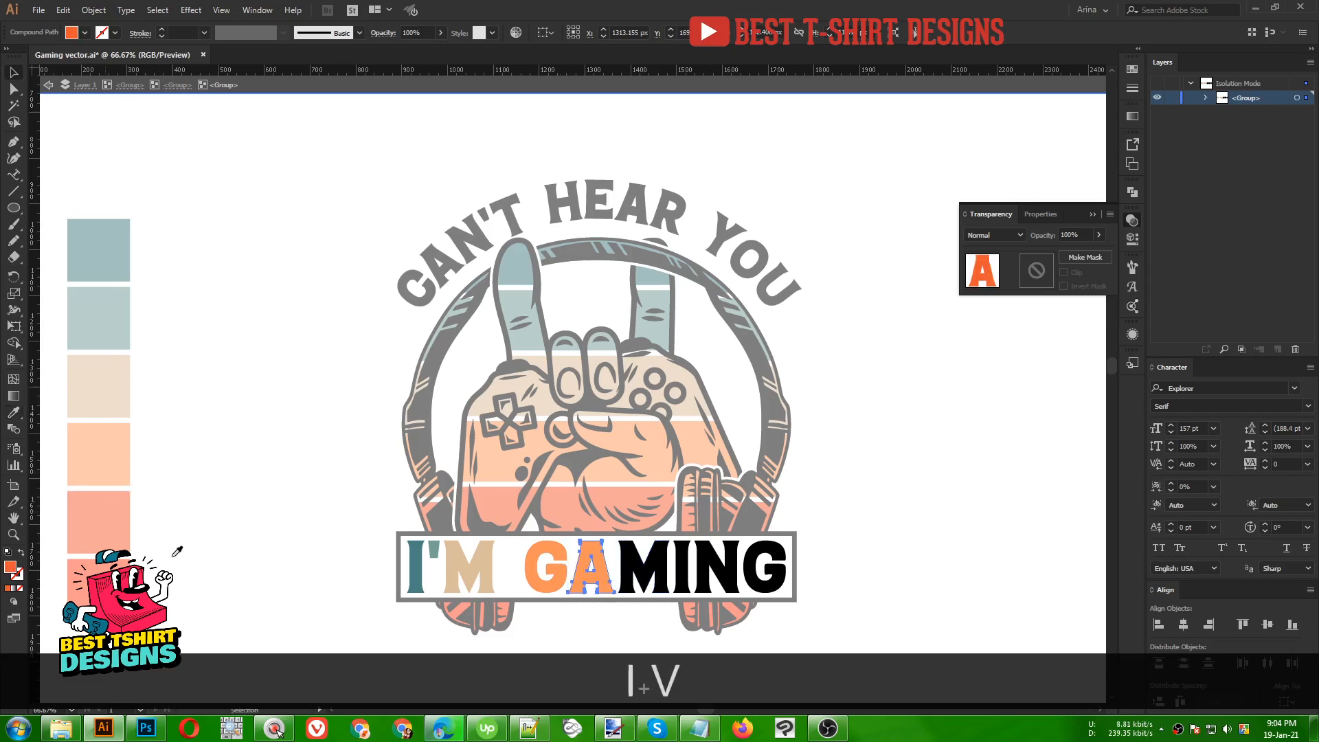
pyautogui.click(103, 574)
pyautogui.press('v')
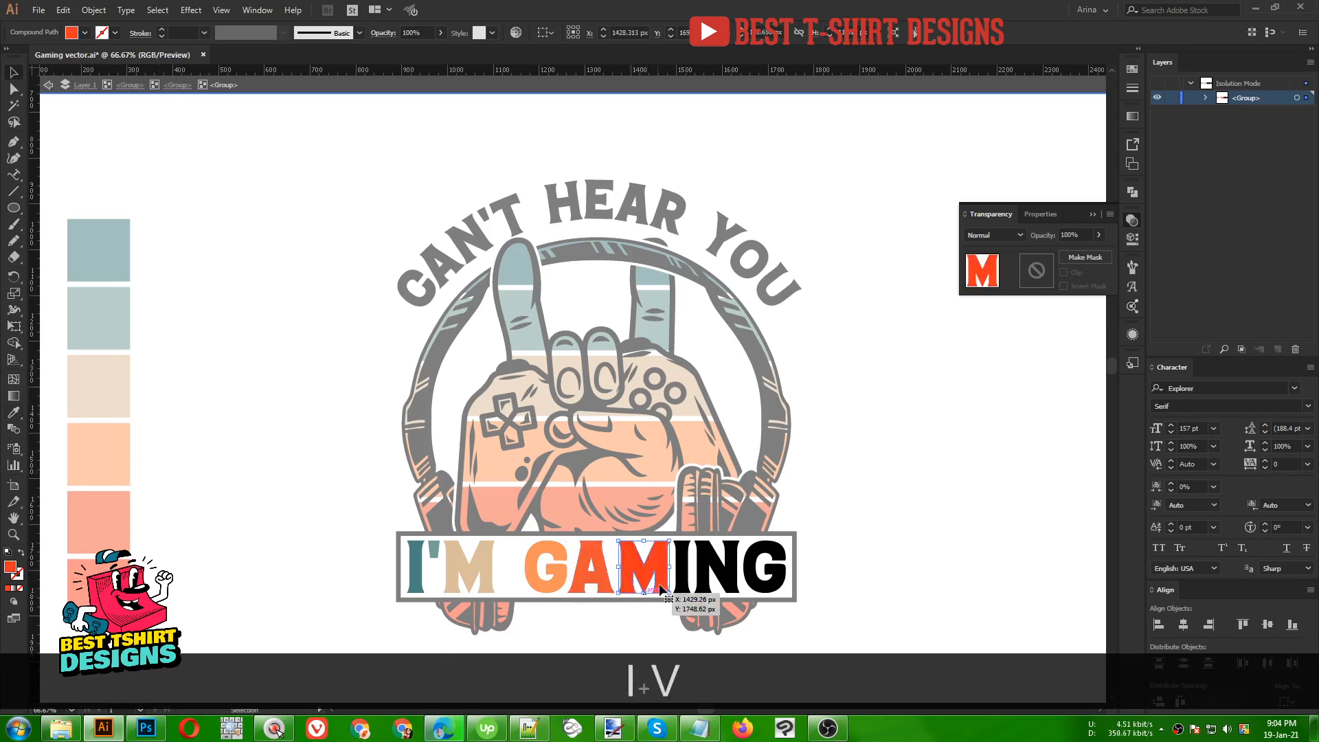
# - Fill the "I" of "GAMING" with the palette's dark teal and the following "N" with the lighter teal
pyautogui.click(682, 567)
pyautogui.press('i')
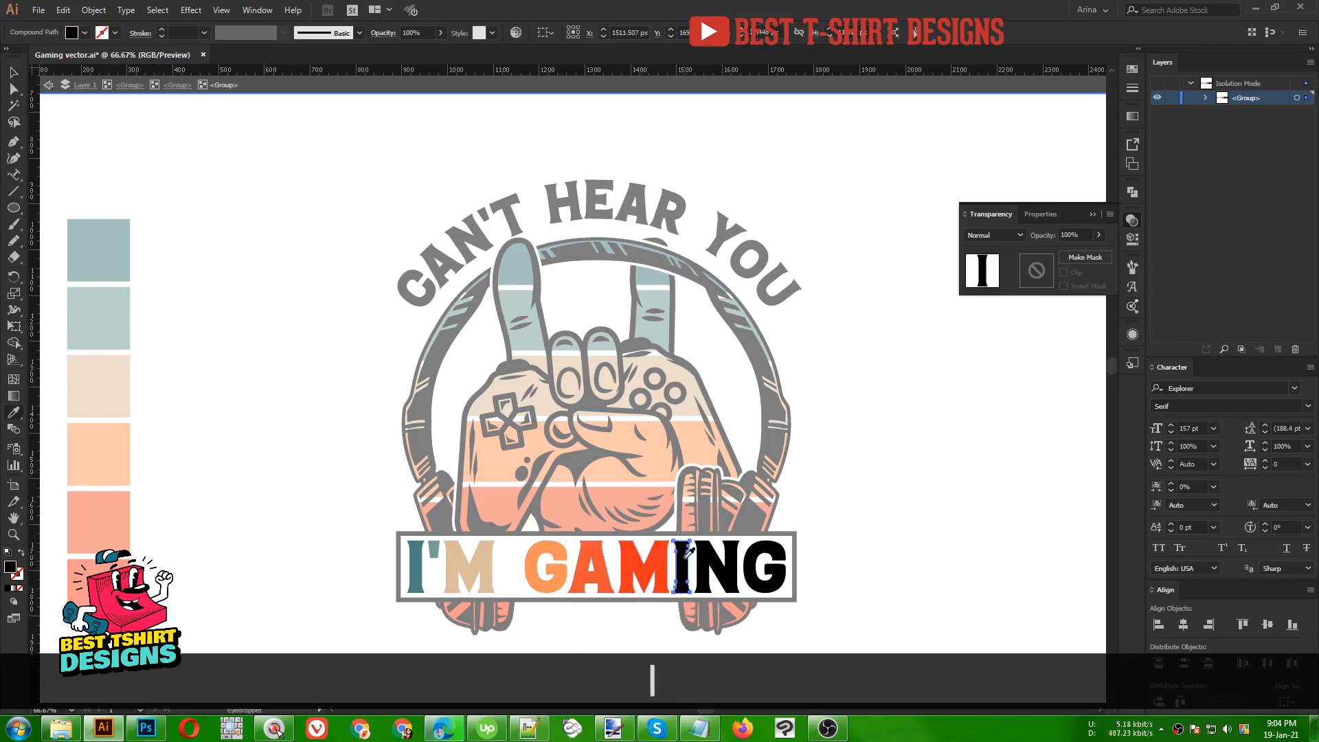
pyautogui.click(117, 245)
pyautogui.press('v')
pyautogui.click(718, 566)
pyautogui.press('i')
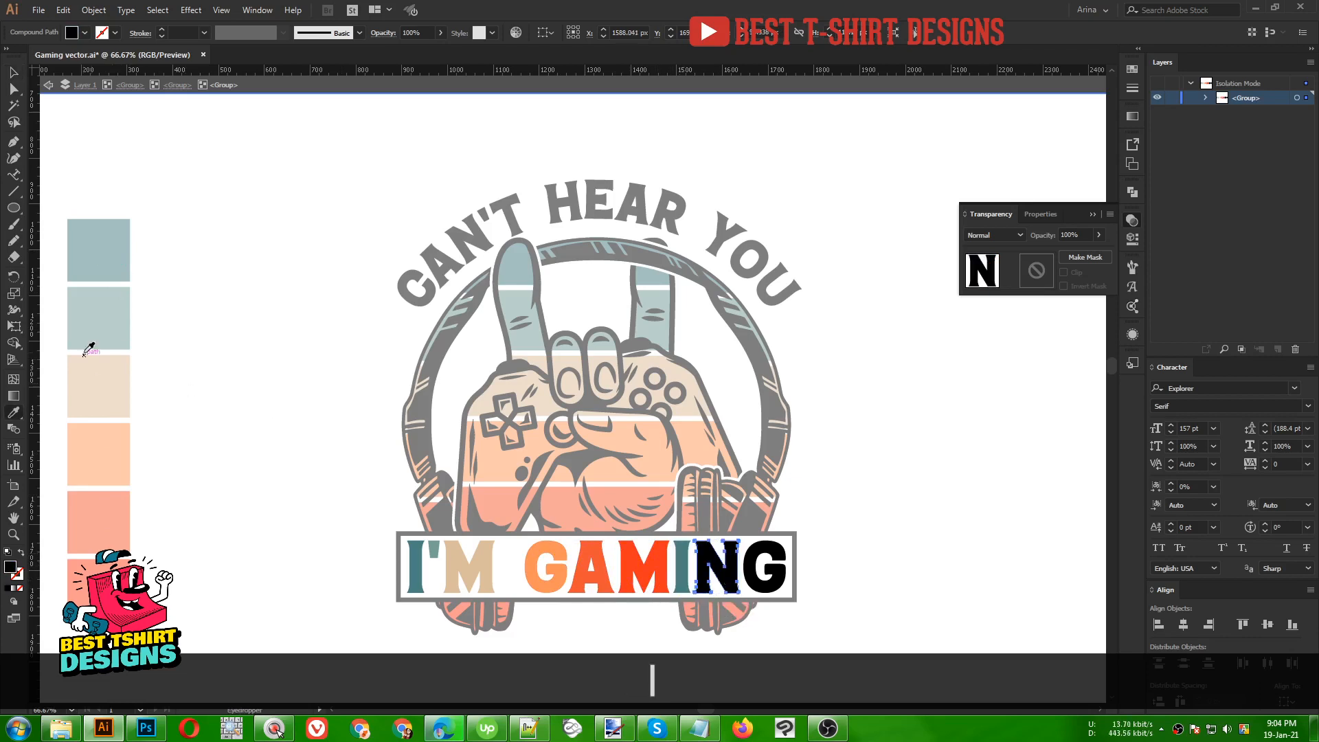
pyautogui.click(101, 330)
pyautogui.press('v')
# - Fill the final "G" of "GAMING" with the palette's beige and leave the banner's isolation mode
pyautogui.click(763, 567)
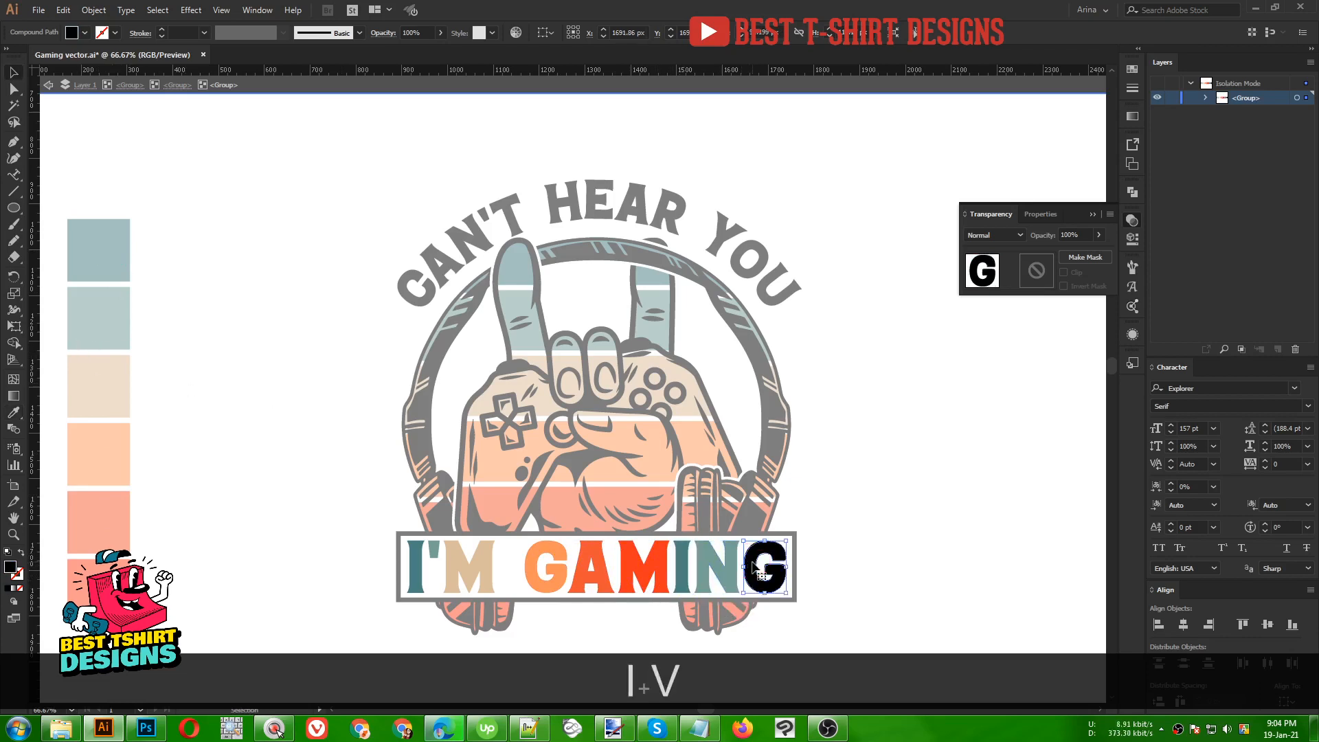
pyautogui.press('i')
pyautogui.click(106, 393)
pyautogui.press('v')
pyautogui.click(792, 525)
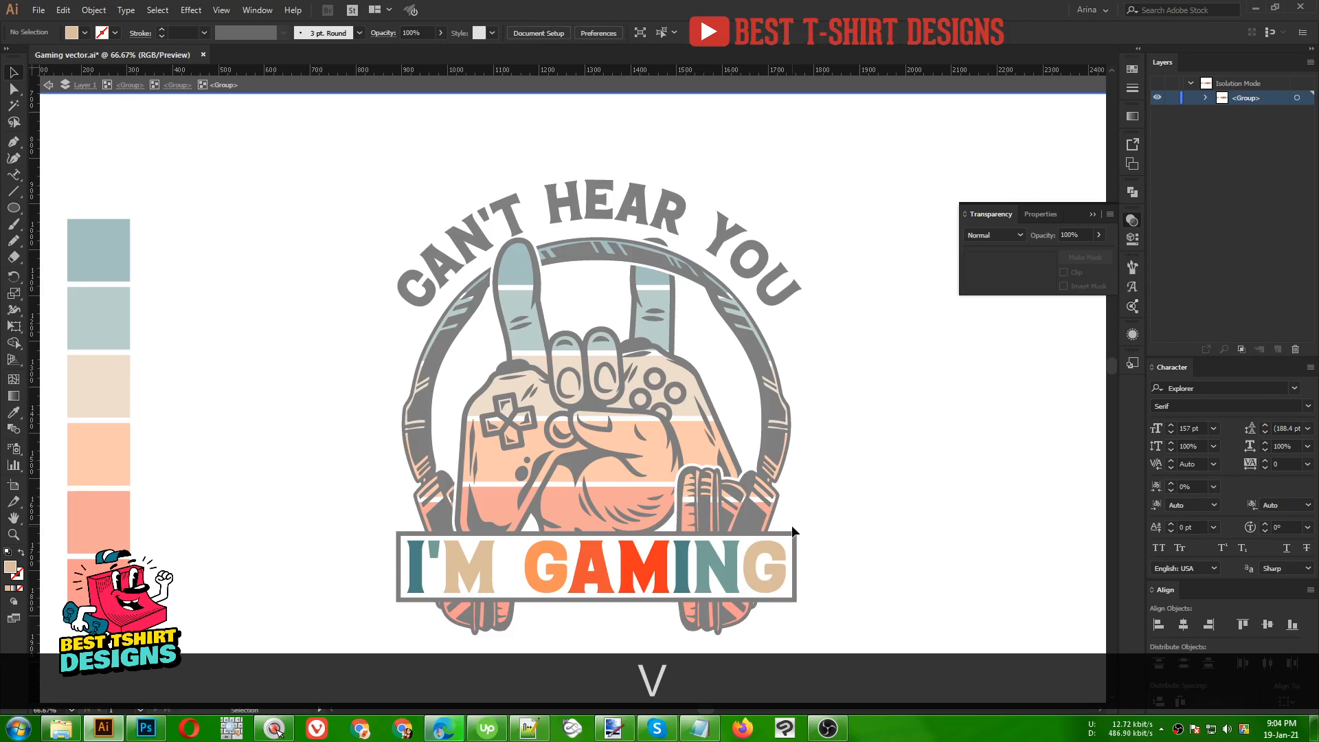
pyautogui.doubleClick(884, 524)
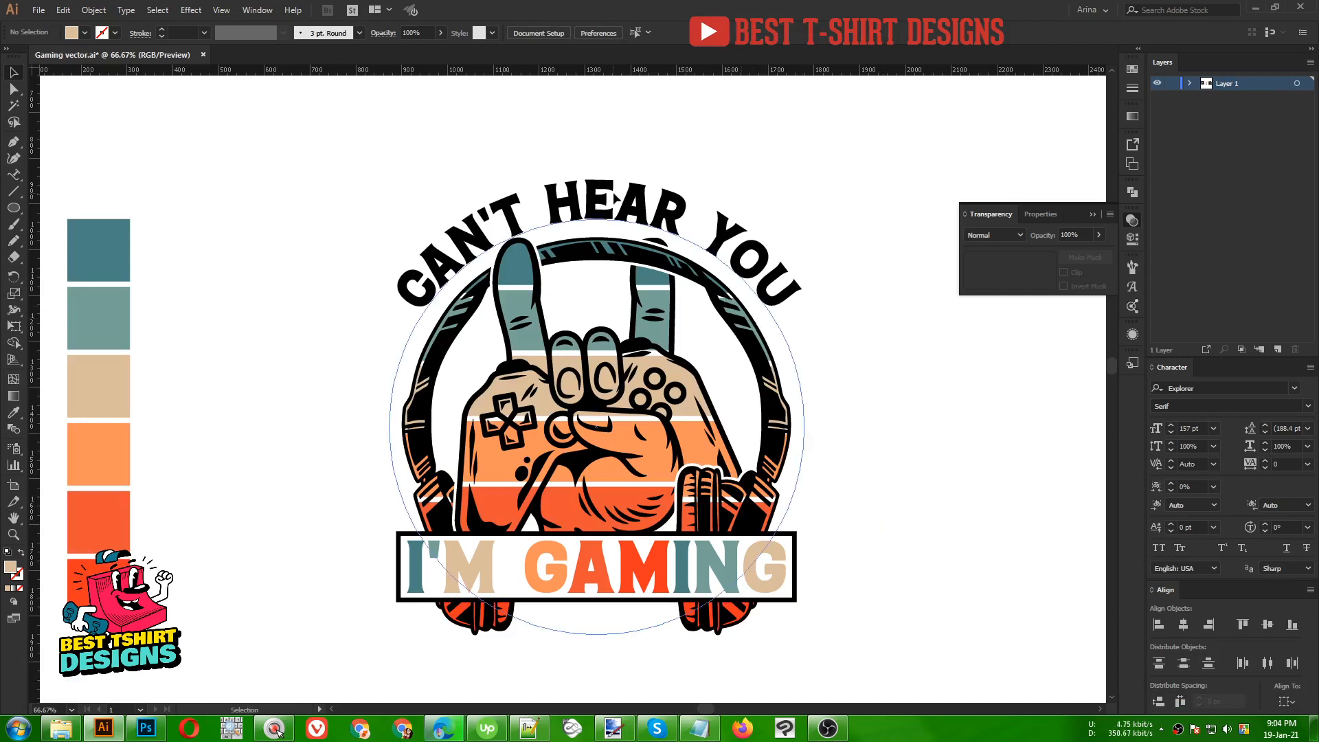
# - Convert the curved "CAN'T HEAR YOU" text to outlines
pyautogui.click(526, 206)
pyautogui.rightClick(572, 207)
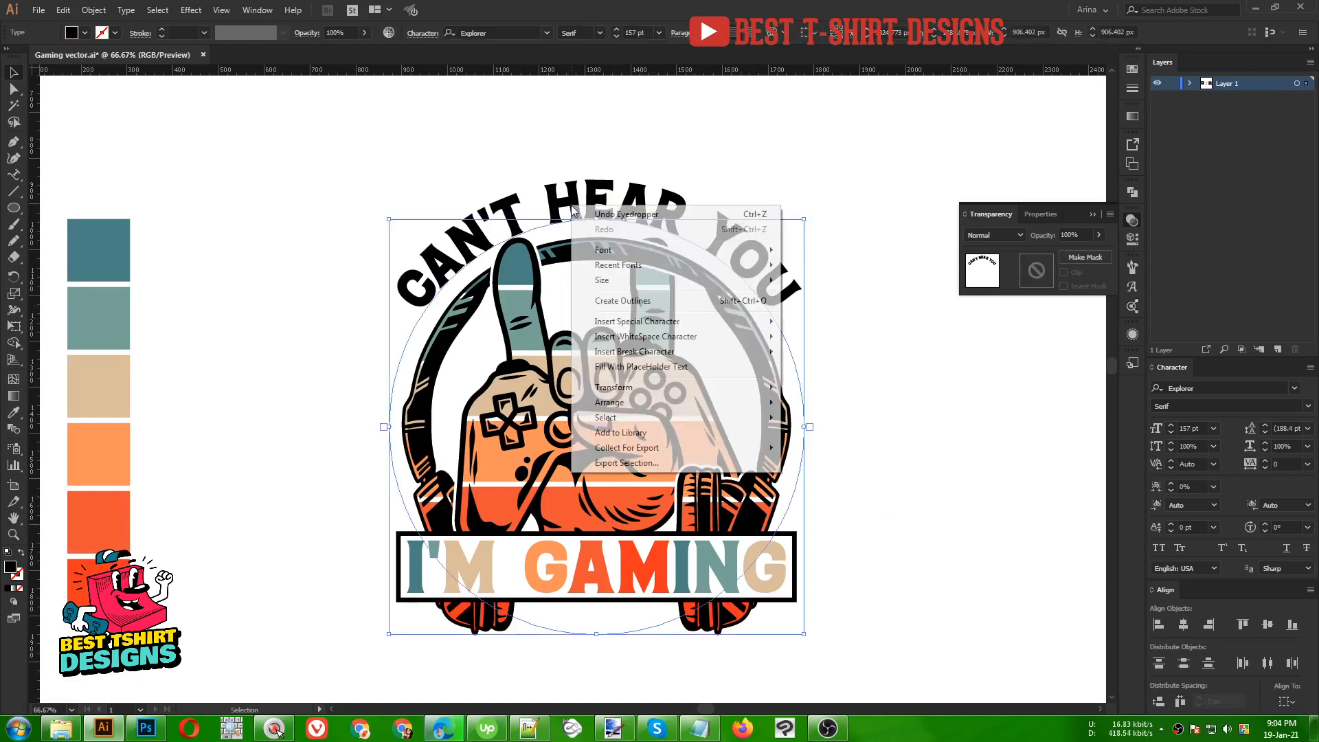
pyautogui.click(611, 304)
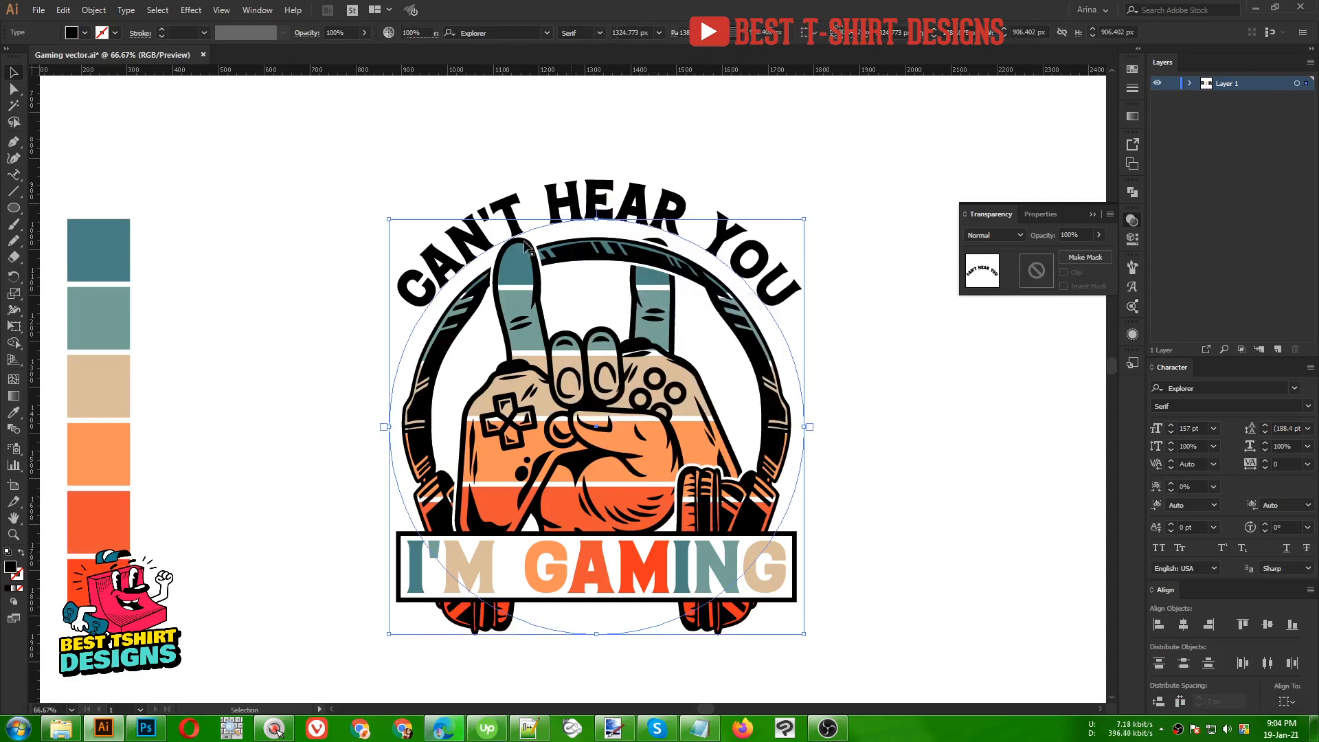
# - Isolate the outlined curved lettering and fill the word "CAN'T" with the palette's lighter teal
pyautogui.doubleClick(500, 206)
pyautogui.moveTo(344, 159); pyautogui.dragTo(529, 336)
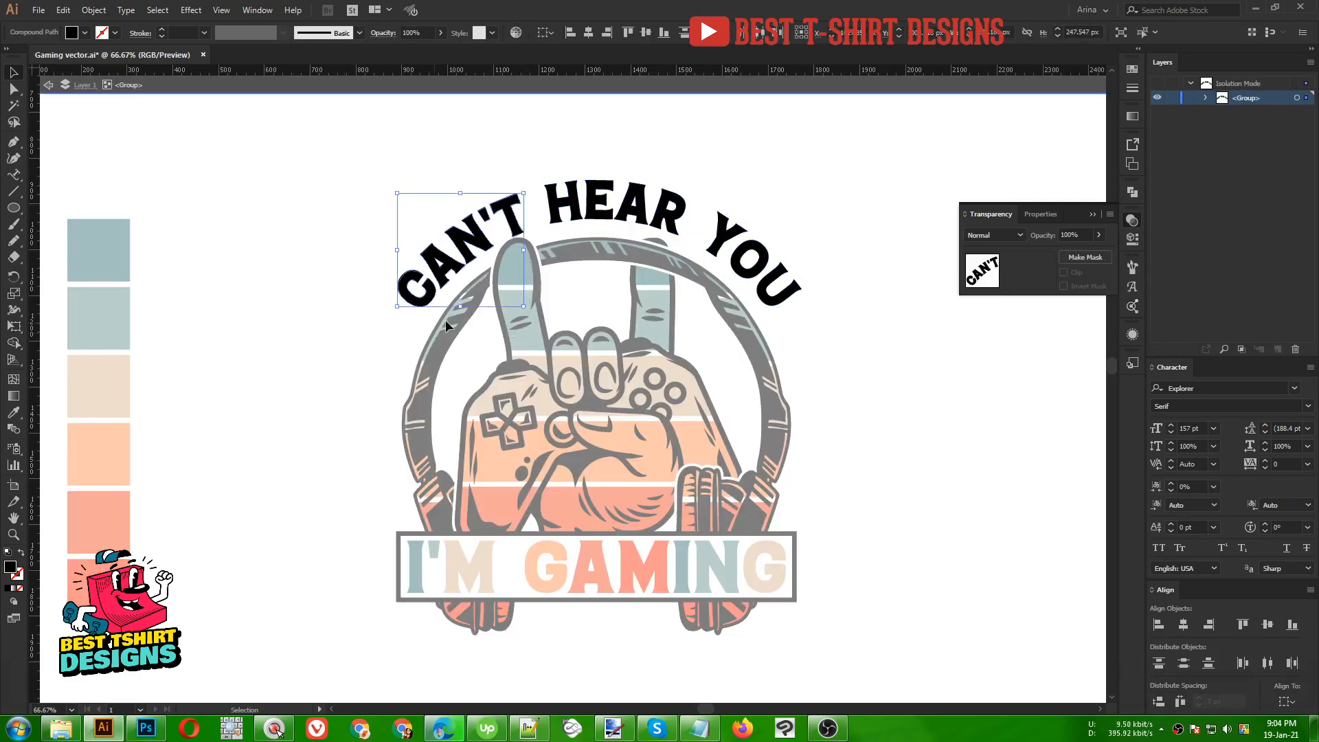
pyautogui.press('i')
pyautogui.click(108, 321)
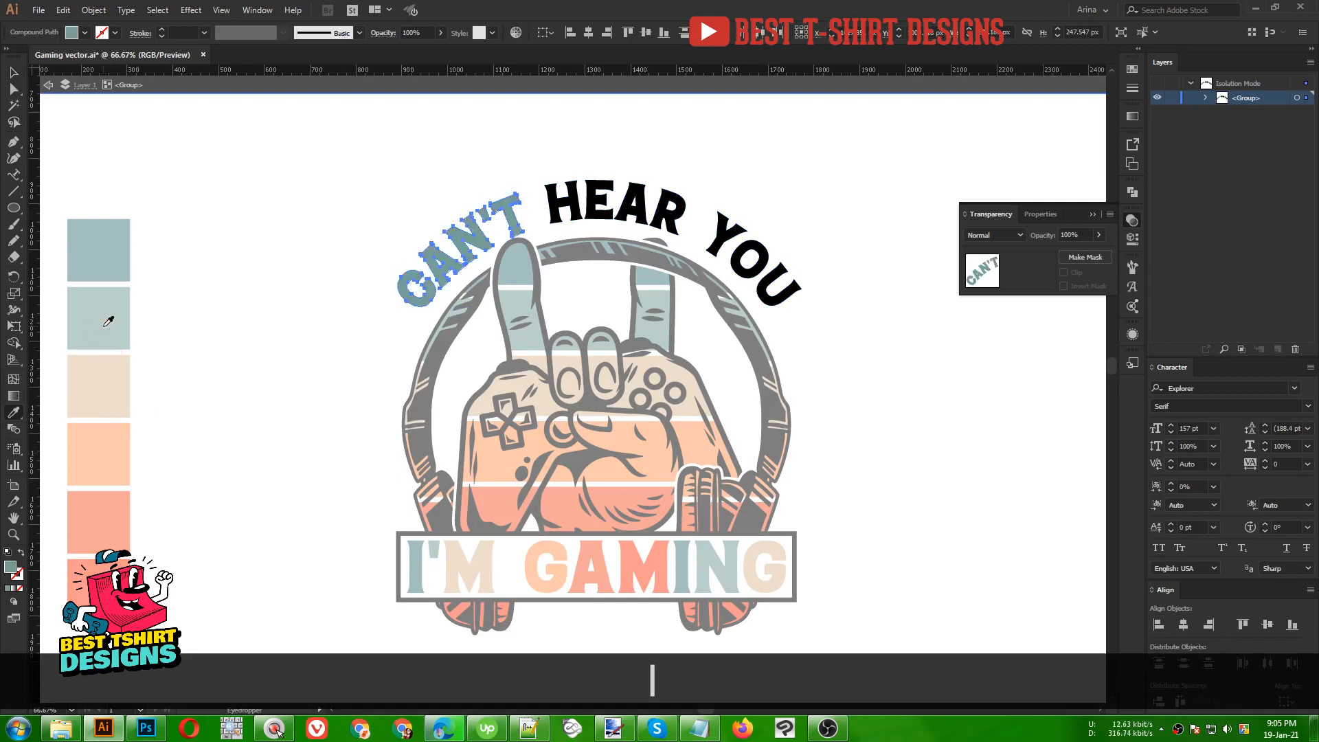
# - Fill "HEAR" with the palette's light orange and "YOU" with its deepest red-orange, and leave isolation mode
pyautogui.press('v')
pyautogui.moveTo(536, 159); pyautogui.dragTo(806, 286)
pyautogui.press('i')
pyautogui.click(105, 467)
pyautogui.press('v')
pyautogui.press('i')
pyautogui.click(121, 526)
pyautogui.press('v')
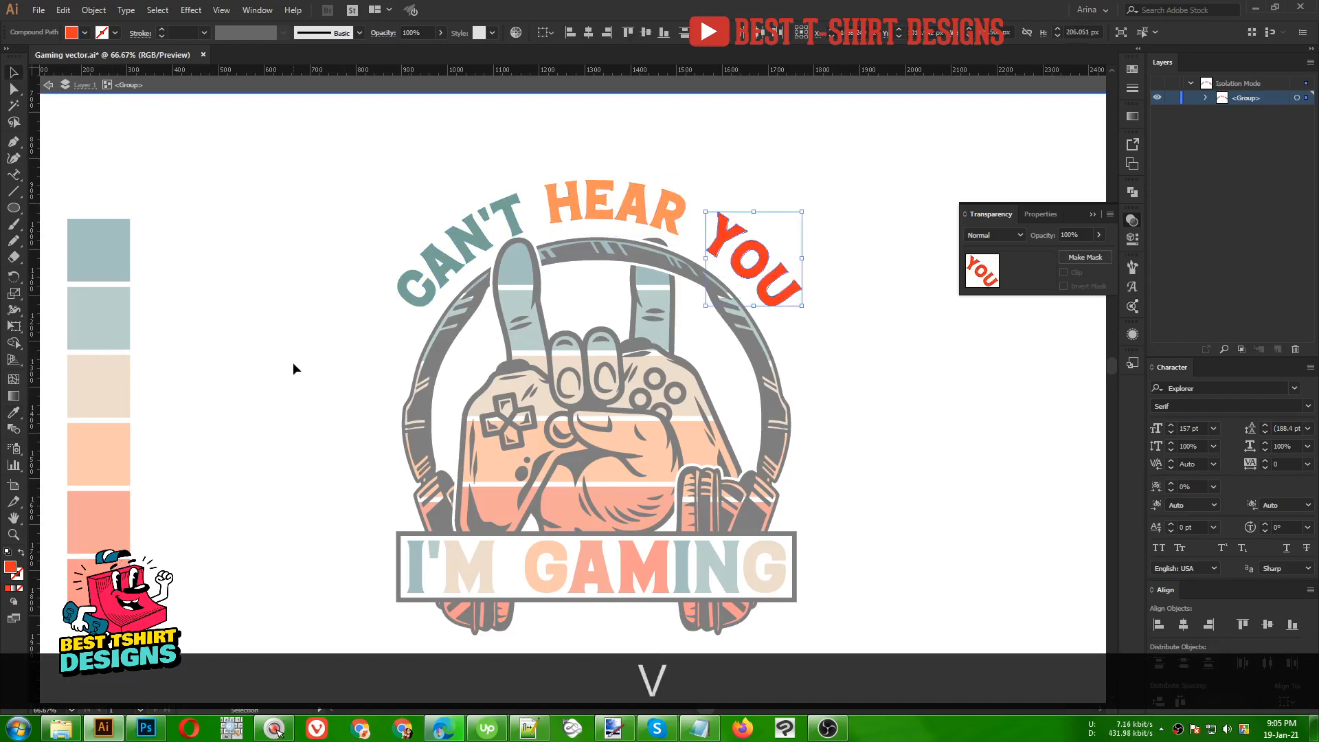
pyautogui.doubleClick(292, 357)
# - Draw a rectangle about 1164 by 1213 px over the whole design and fill it with black
pyautogui.scroll(-1, 293, 357)
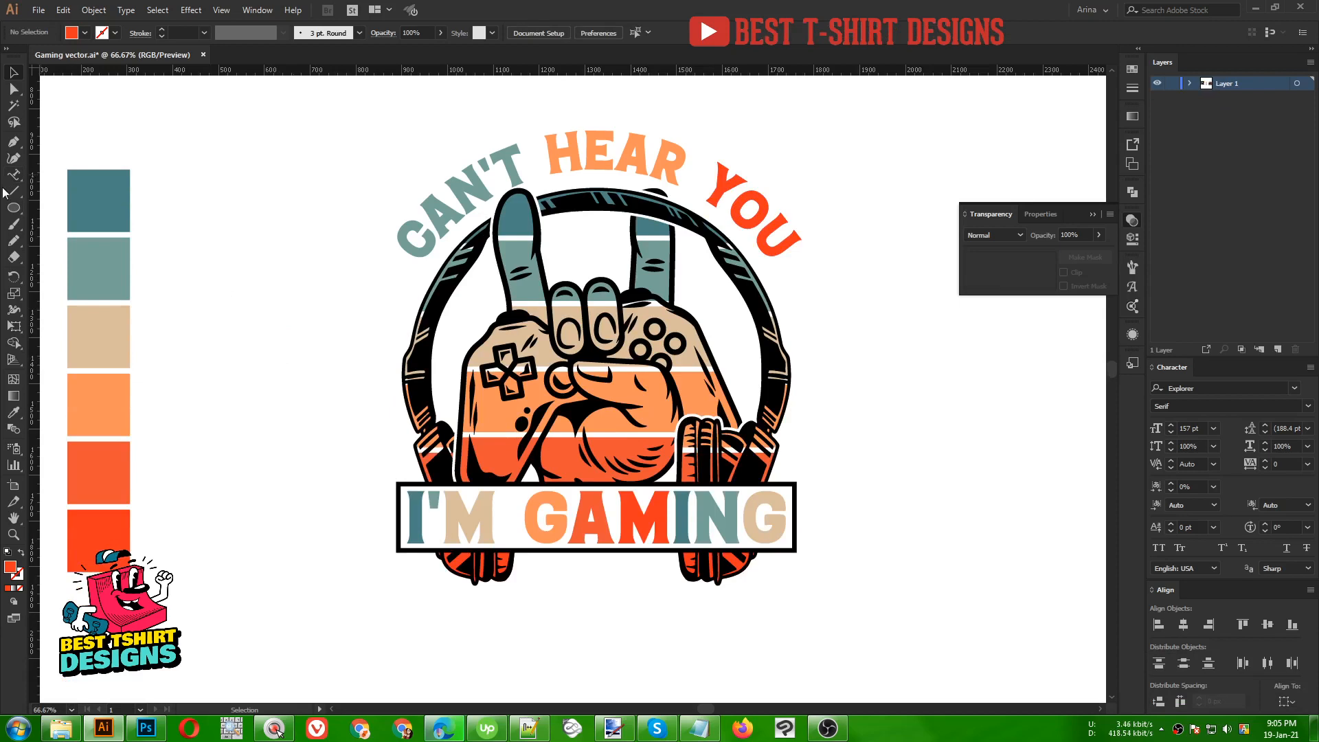
pyautogui.moveTo(13, 208); pyautogui.dragTo(82, 208)
pyautogui.moveTo(334, 102)
pyautogui.mouseDown()
pyautogui.moveTo(810, 559)
pyautogui.moveTo(868, 656)
pyautogui.mouseUp()
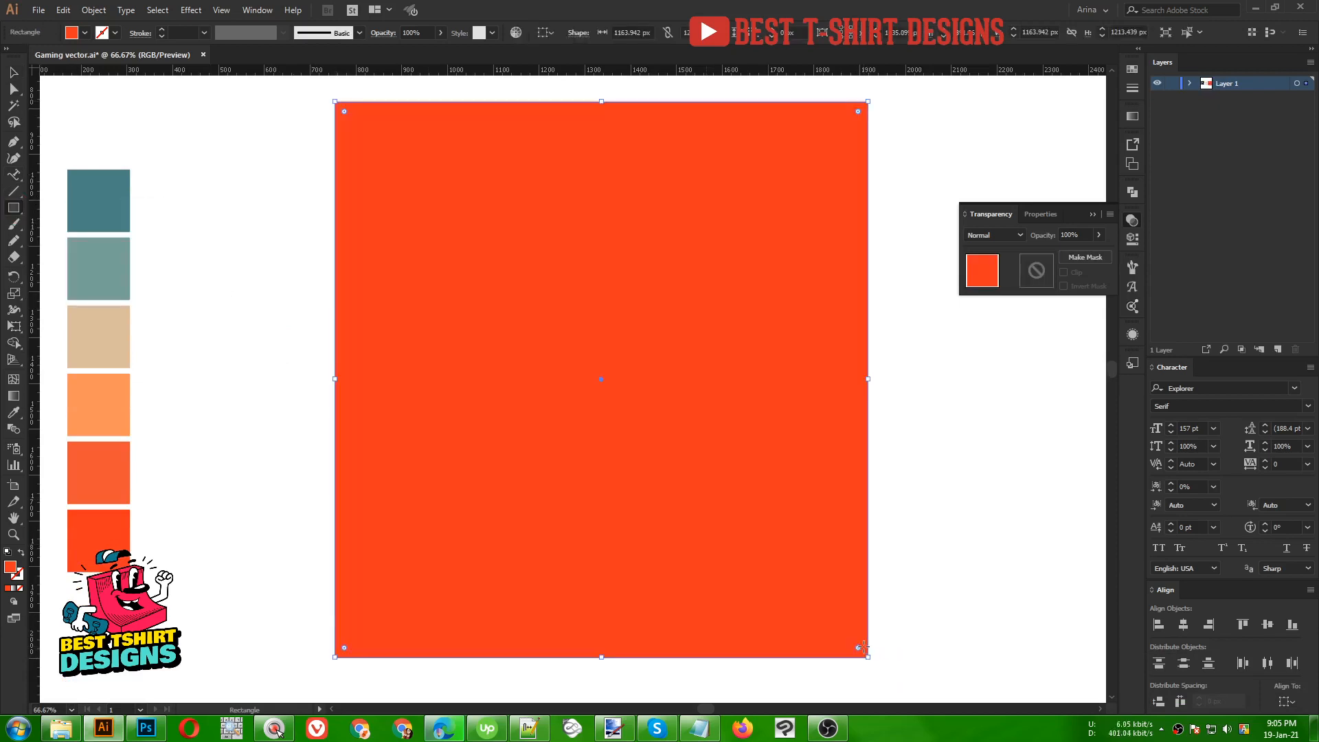
pyautogui.press('ctrl')
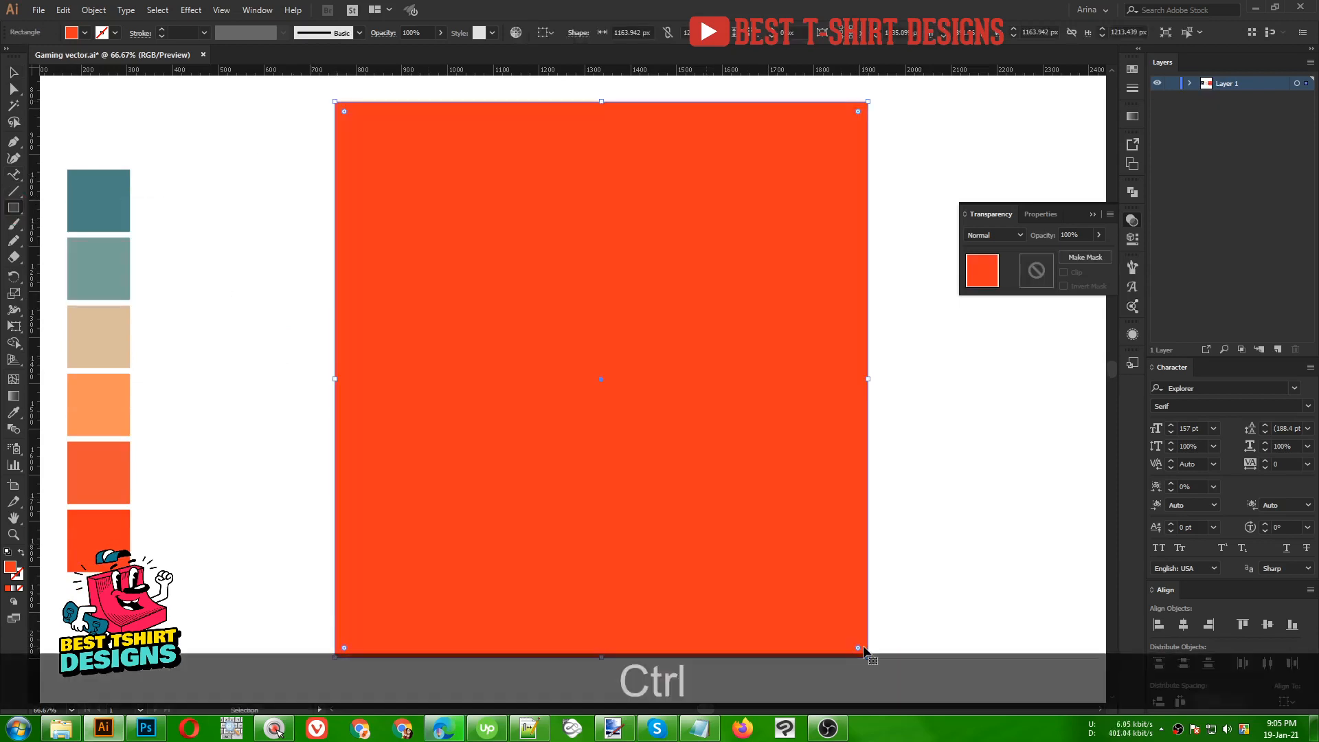
pyautogui.click(86, 34)
pyautogui.click(39, 54)
pyautogui.click(302, 325)
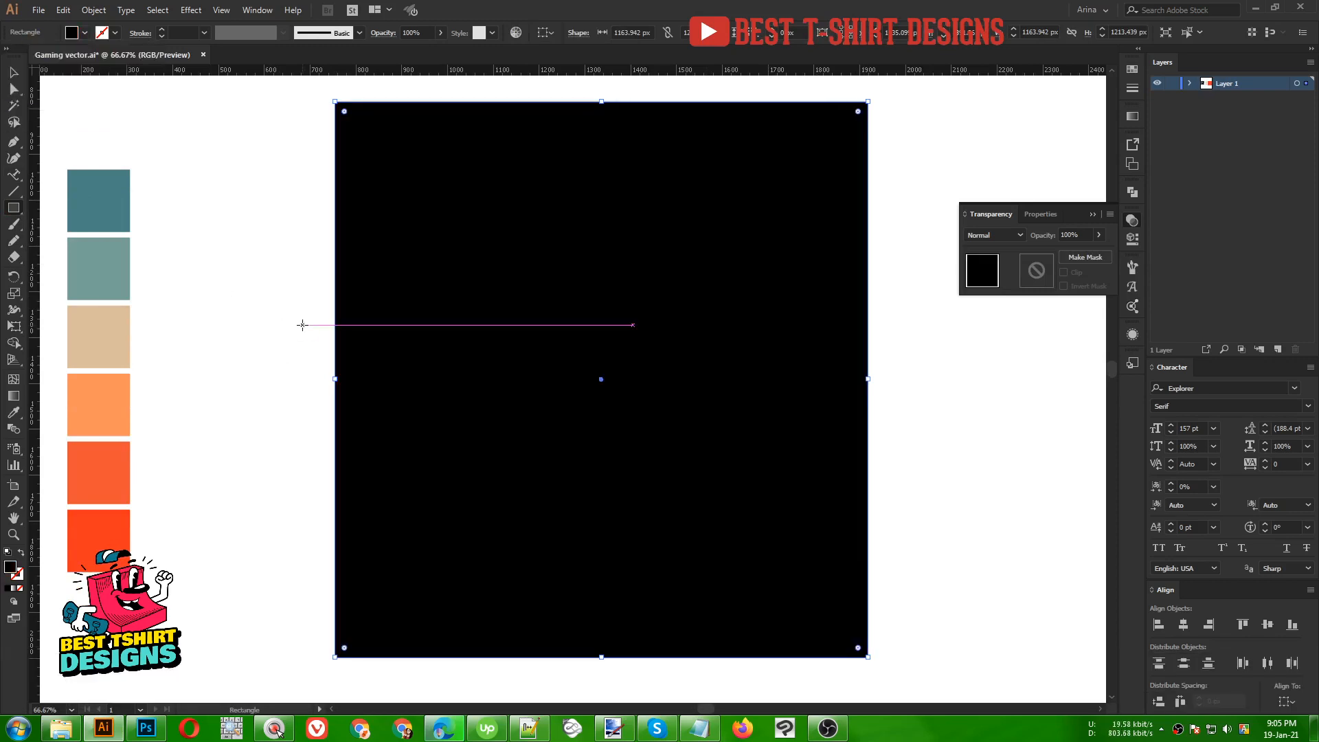
# - Cut the black rectangle and paste it behind the artwork as a dark background
pyautogui.press('v')
pyautogui.hotkey('ctrl', 'x')
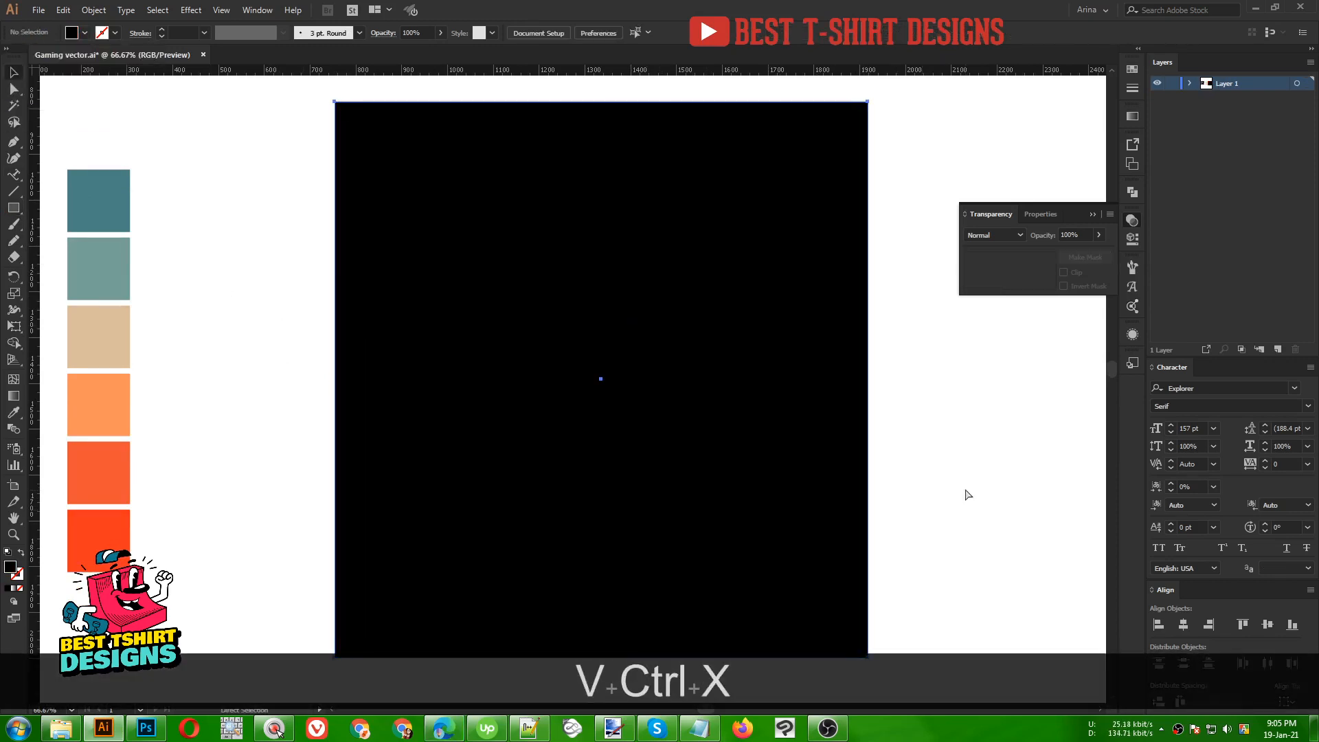
pyautogui.hotkey('ctrl', 'b')
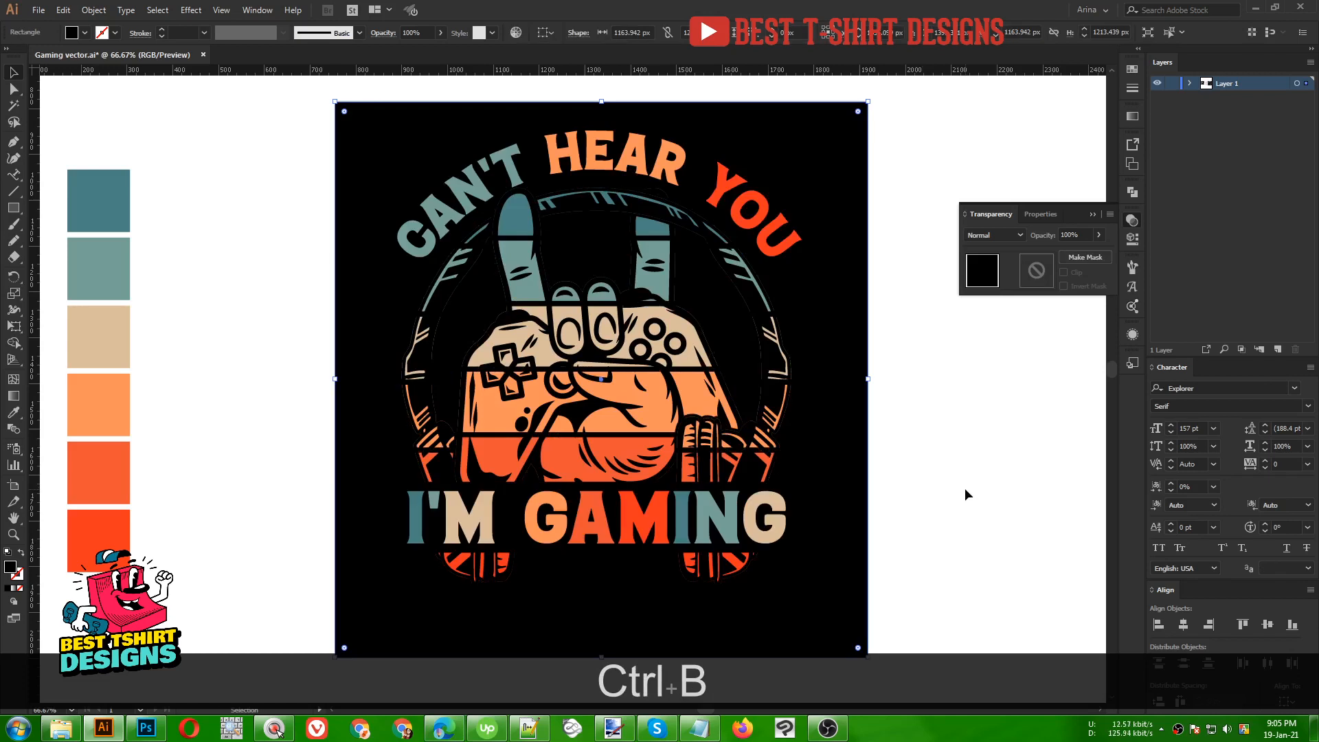
pyautogui.click(965, 489)
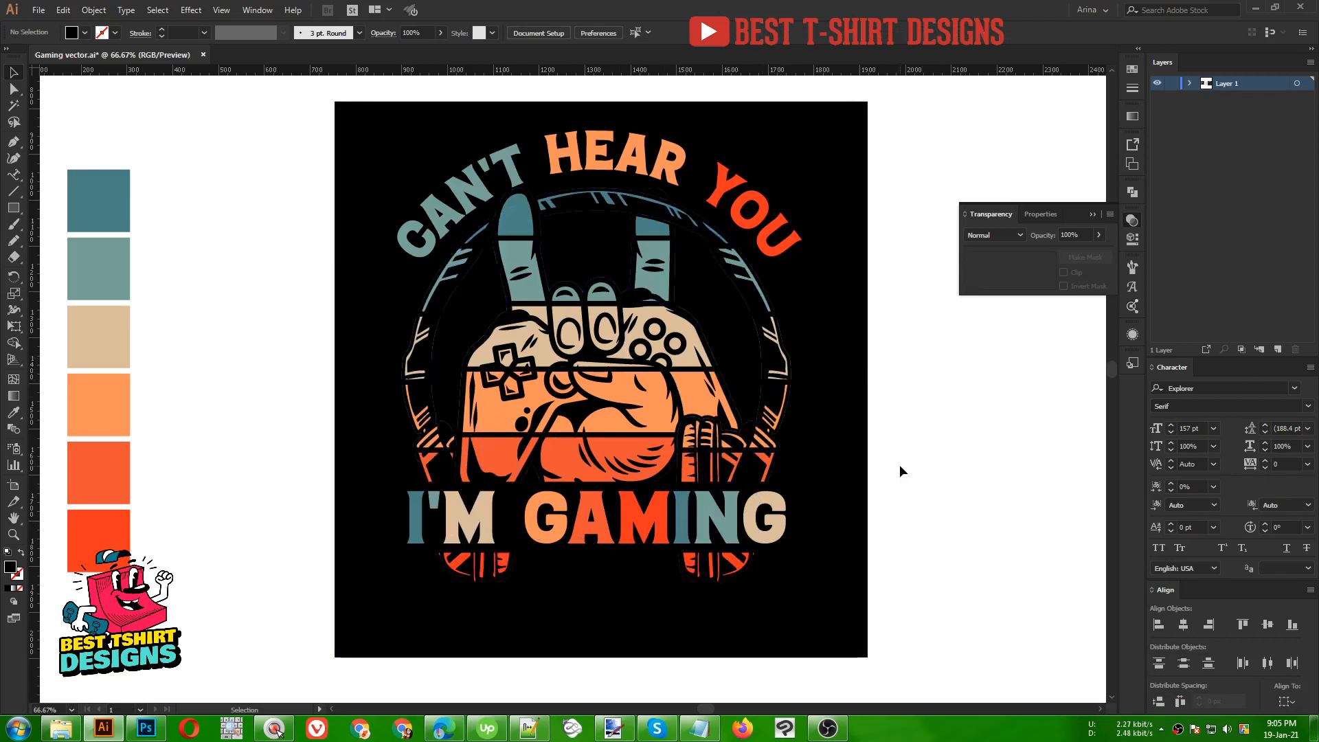
# - Isolate the banner's nested group and expand the stroke of the frame around "I'M GAMING" into a filled shape
pyautogui.doubleClick(543, 555)
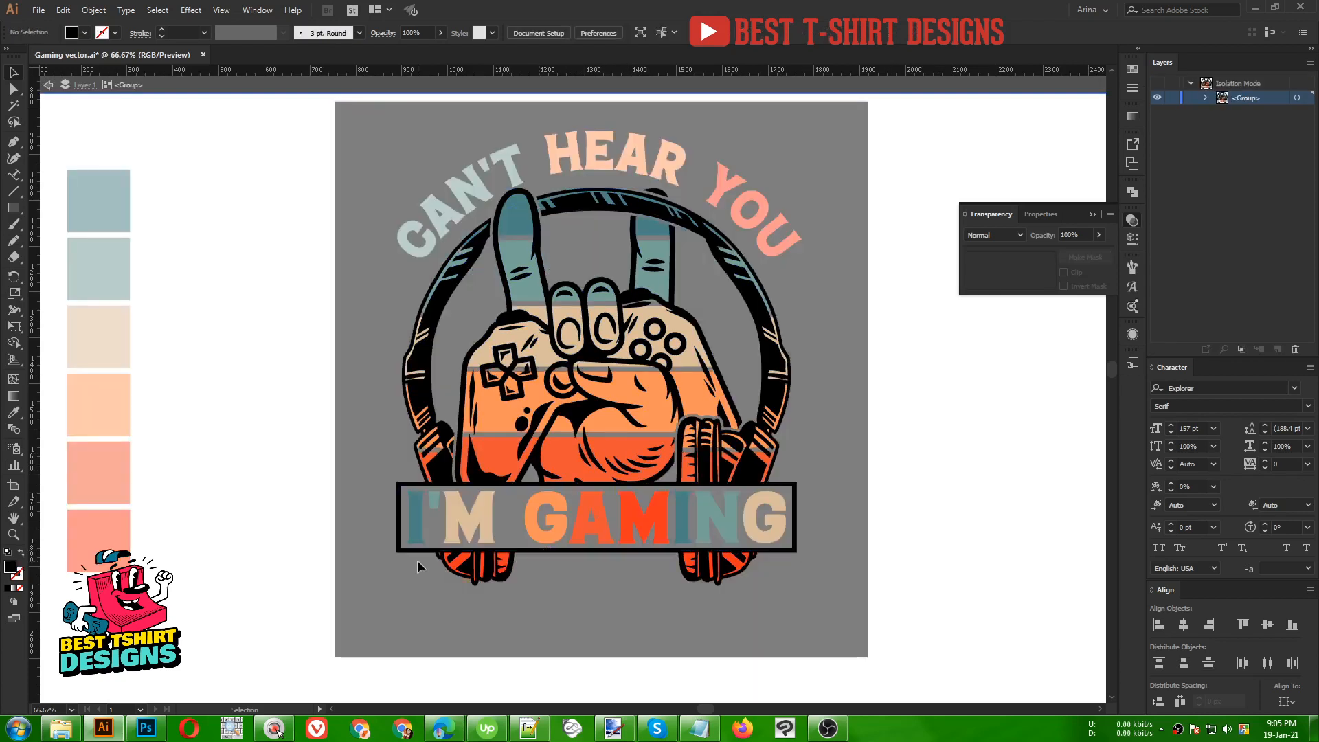
pyautogui.click(408, 552)
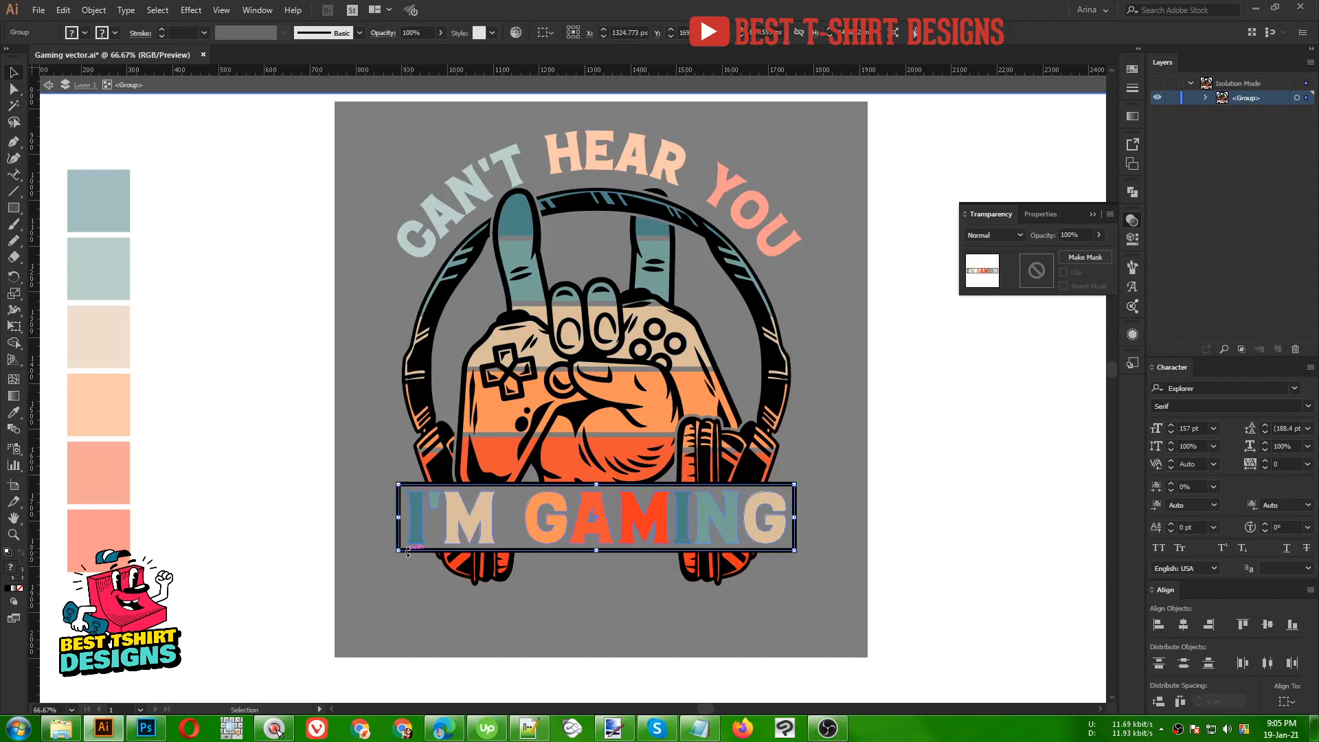
pyautogui.keyDown('alt'); pyautogui.scroll(2, 413, 555); pyautogui.keyUp('alt')
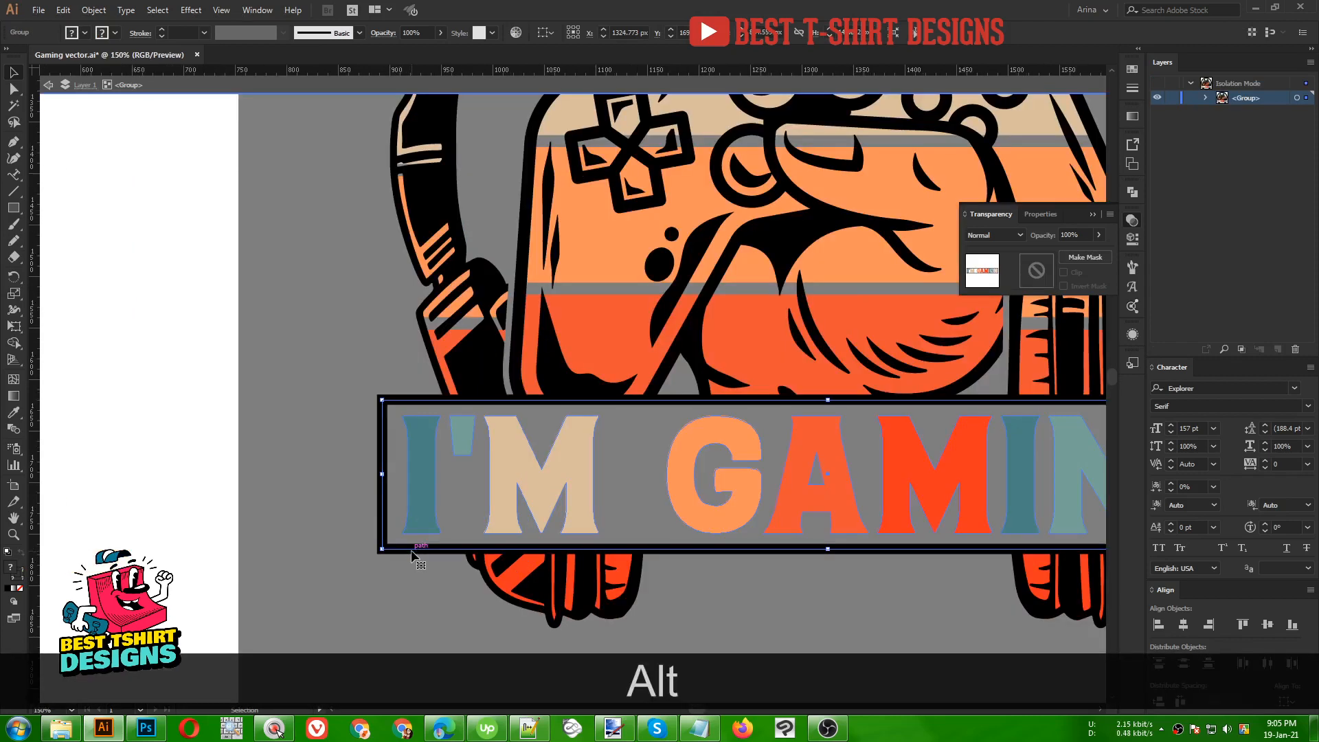
pyautogui.doubleClick(413, 556)
pyautogui.click(410, 553)
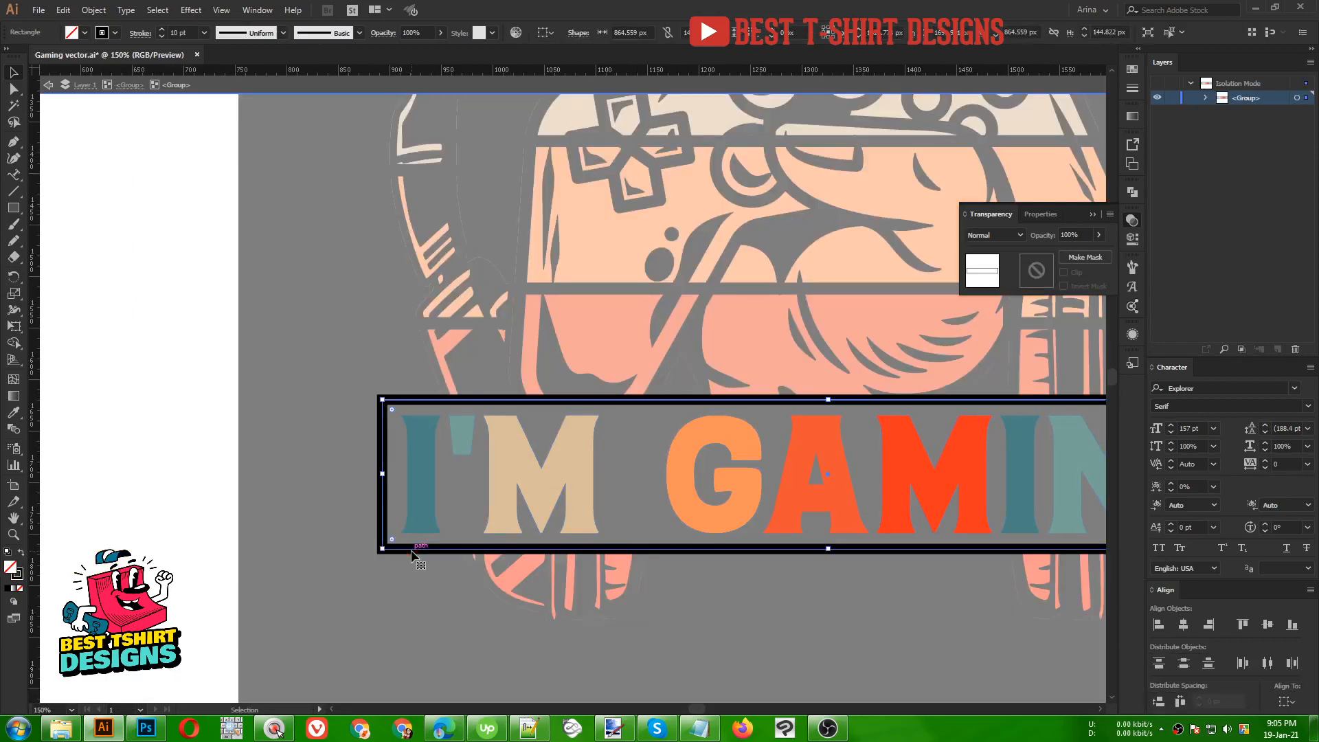
pyautogui.click(94, 10)
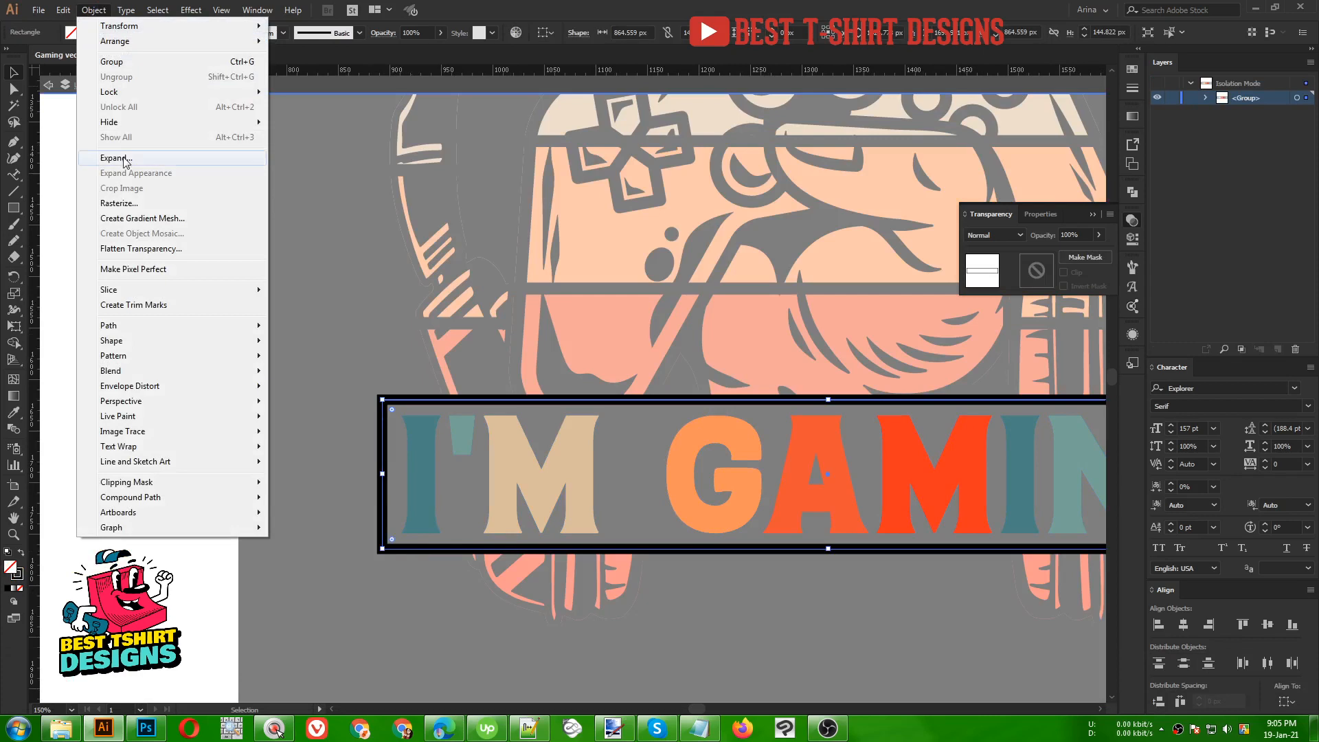
pyautogui.click(103, 159)
pyautogui.click(368, 399)
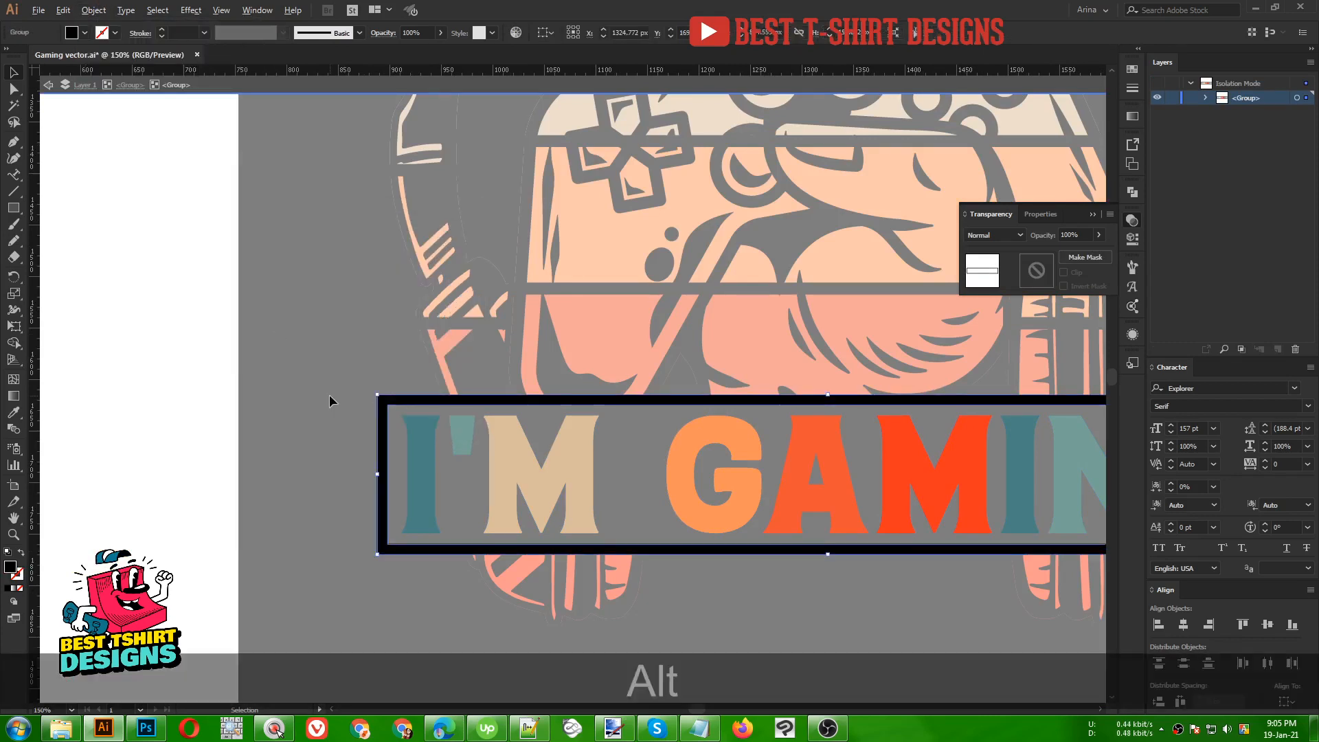
# - Fill the expanded banner frame with the beige sampled from the controller and leave isolation mode
pyautogui.scroll(-1, 328, 395)
pyautogui.press('i')
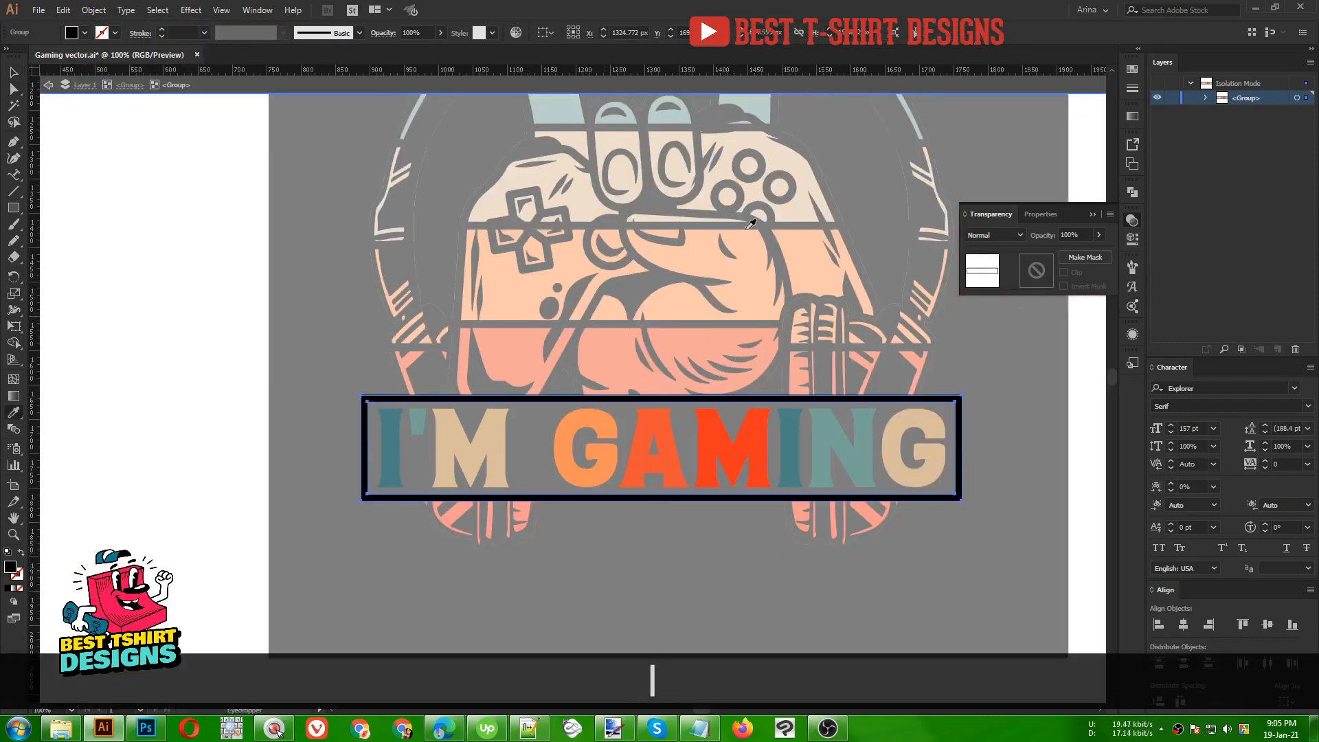
pyautogui.click(779, 153)
pyautogui.press('v')
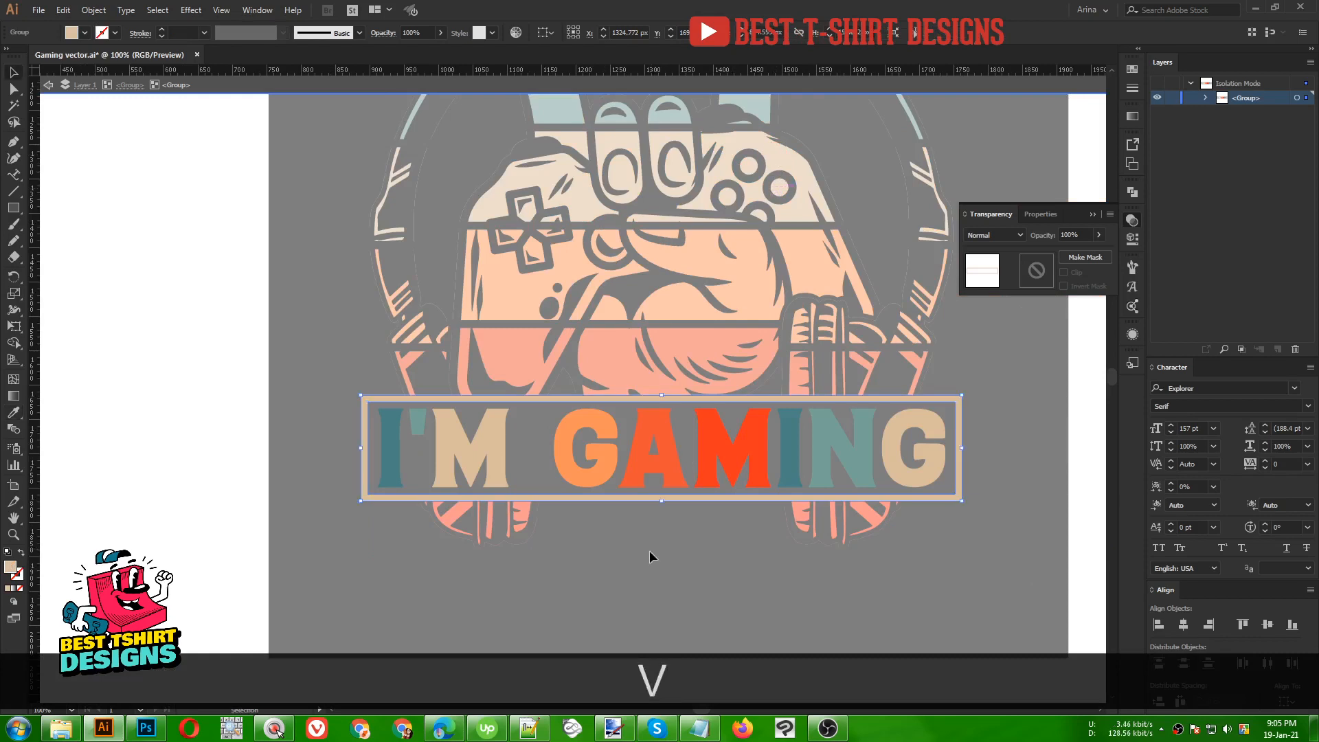
pyautogui.click(650, 556)
pyautogui.scroll(-2, 641, 551)
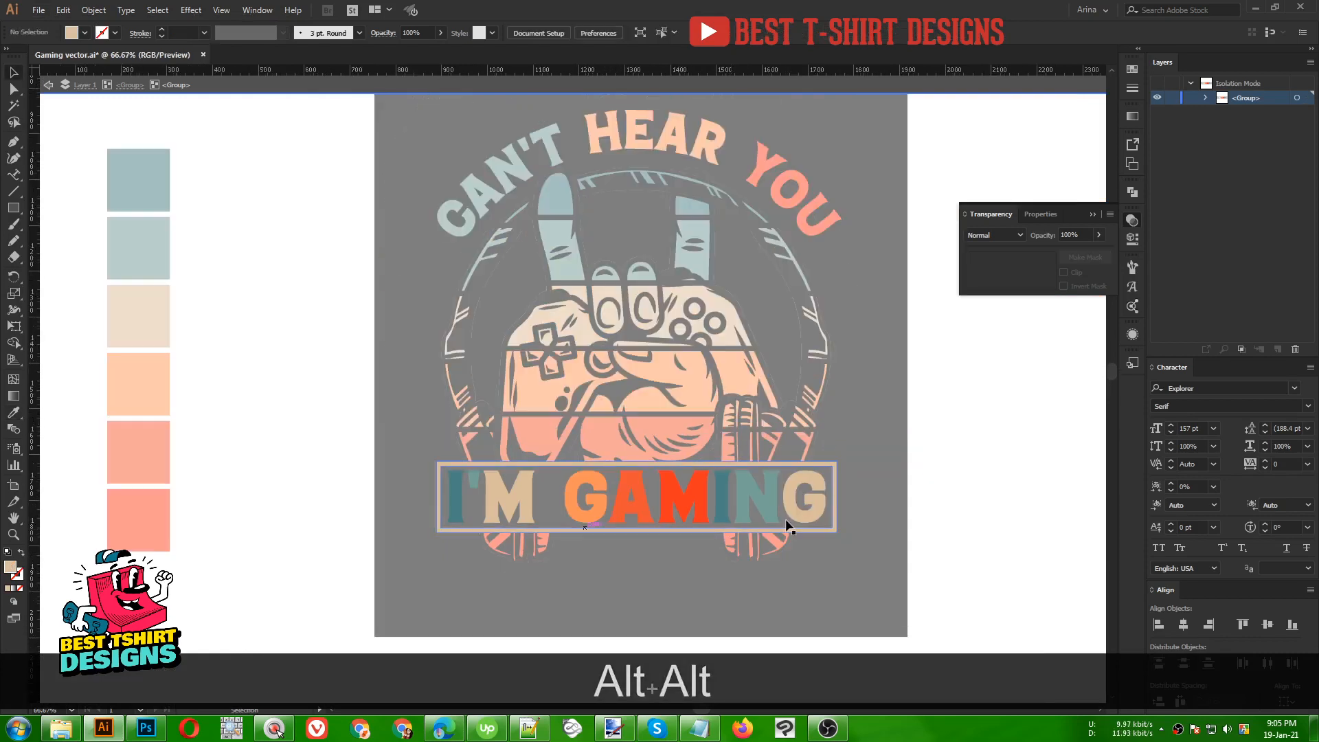
pyautogui.doubleClick(852, 363)
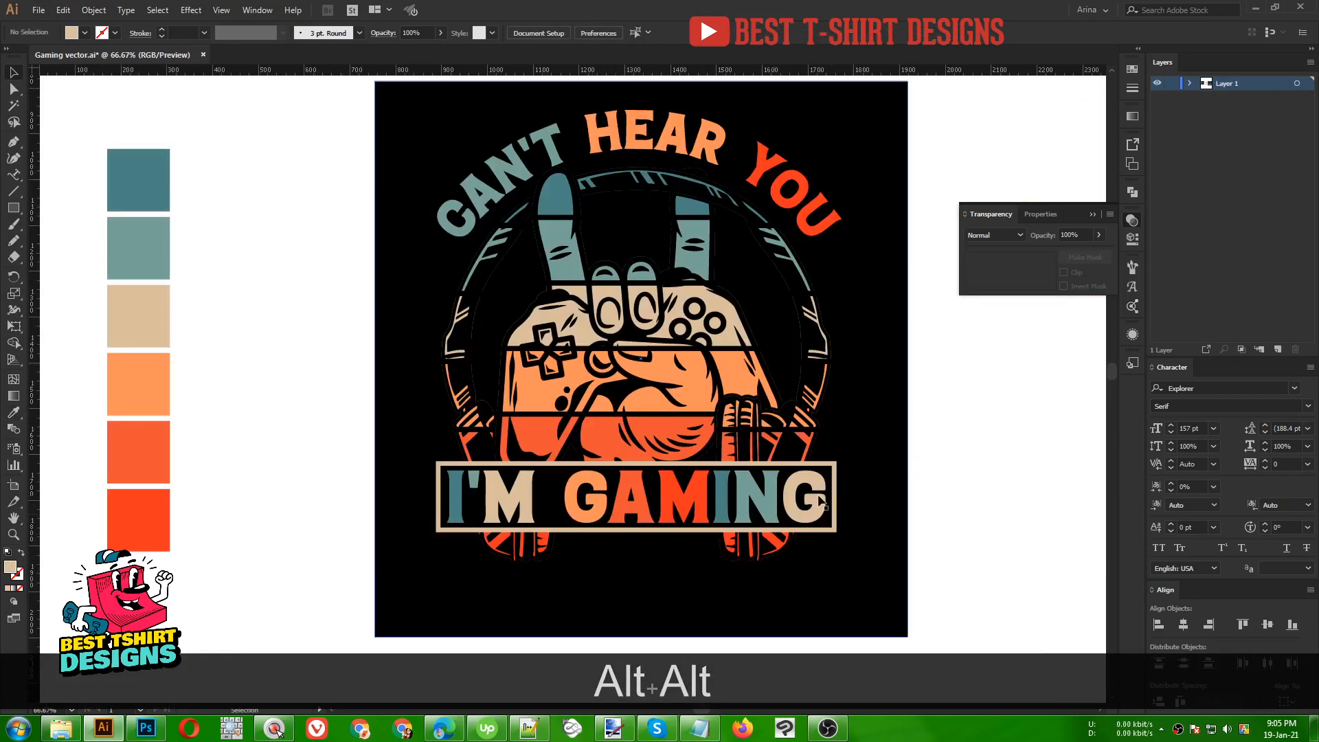
# - Isolate the artwork group, select the masked headphones and offset their path by 4 px with round joins
pyautogui.doubleClick(448, 344)
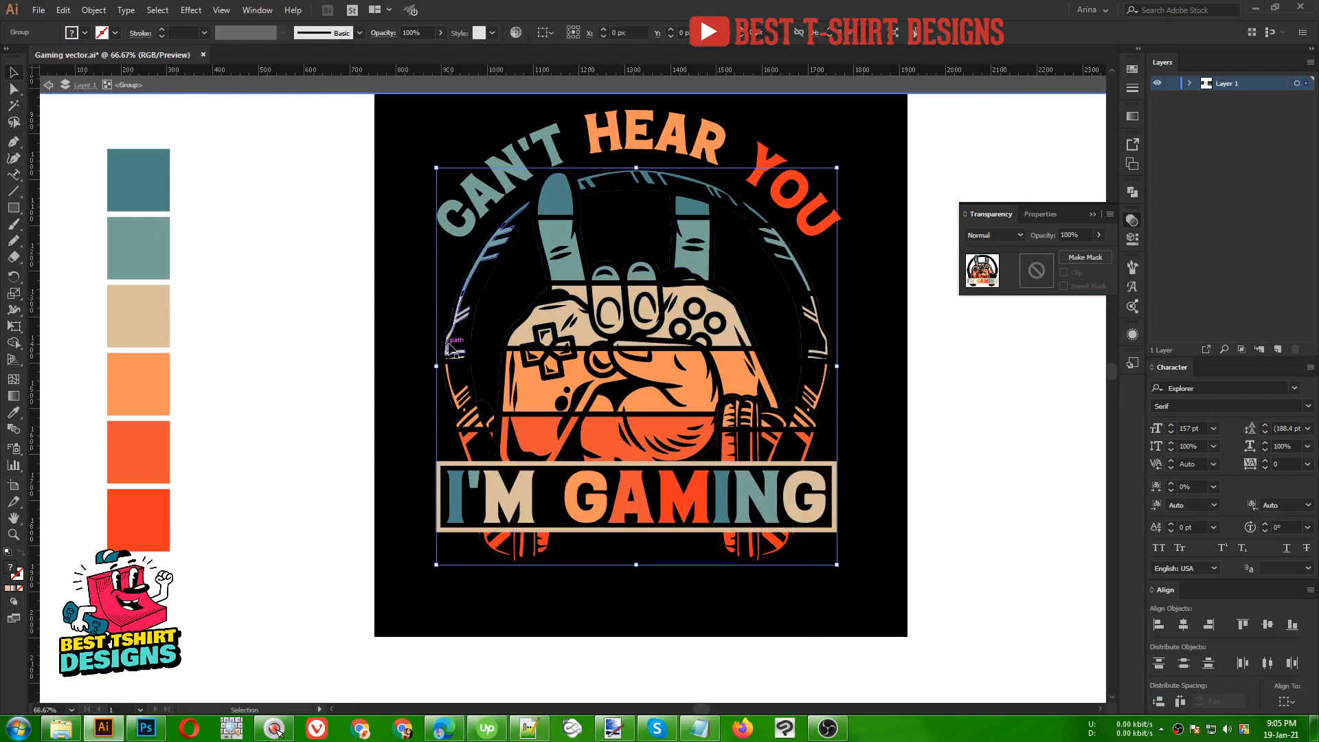
pyautogui.doubleClick(462, 337)
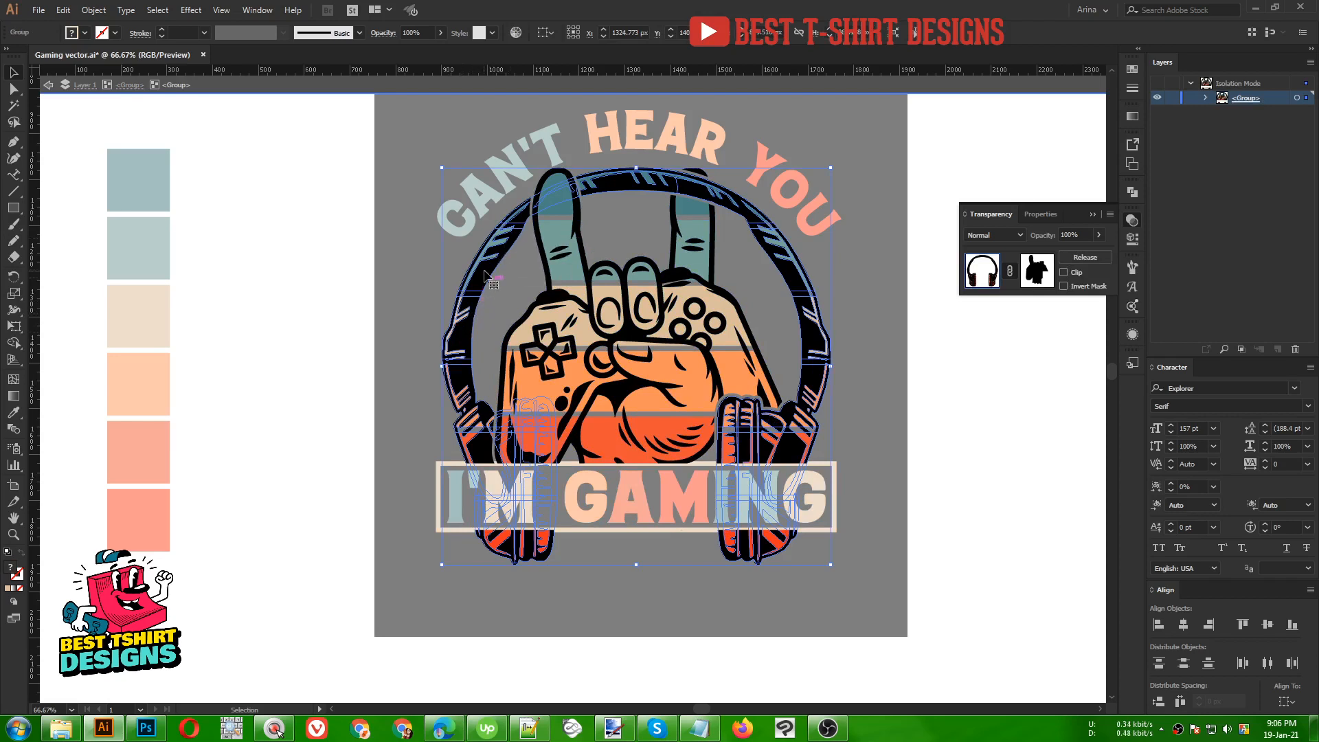
pyautogui.click(94, 11)
pyautogui.moveTo(146, 327)
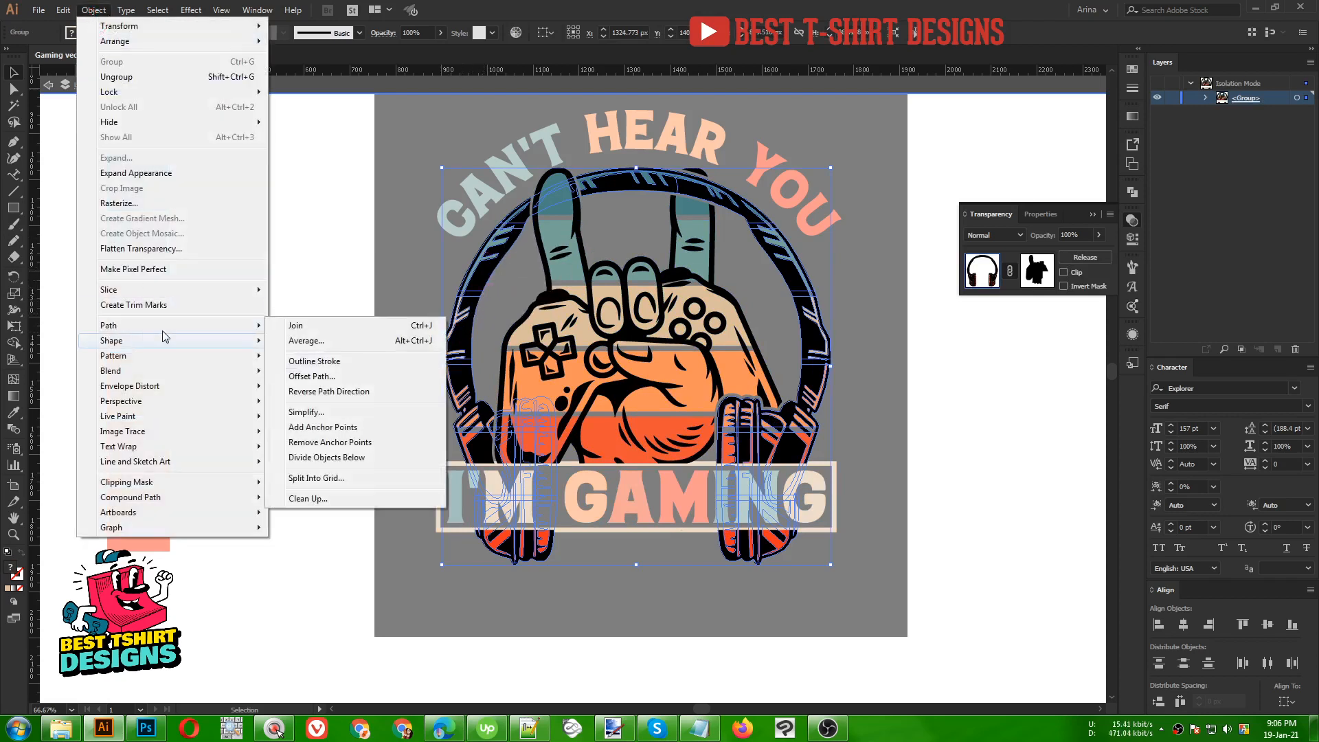
pyautogui.click(311, 377)
pyautogui.click(852, 198)
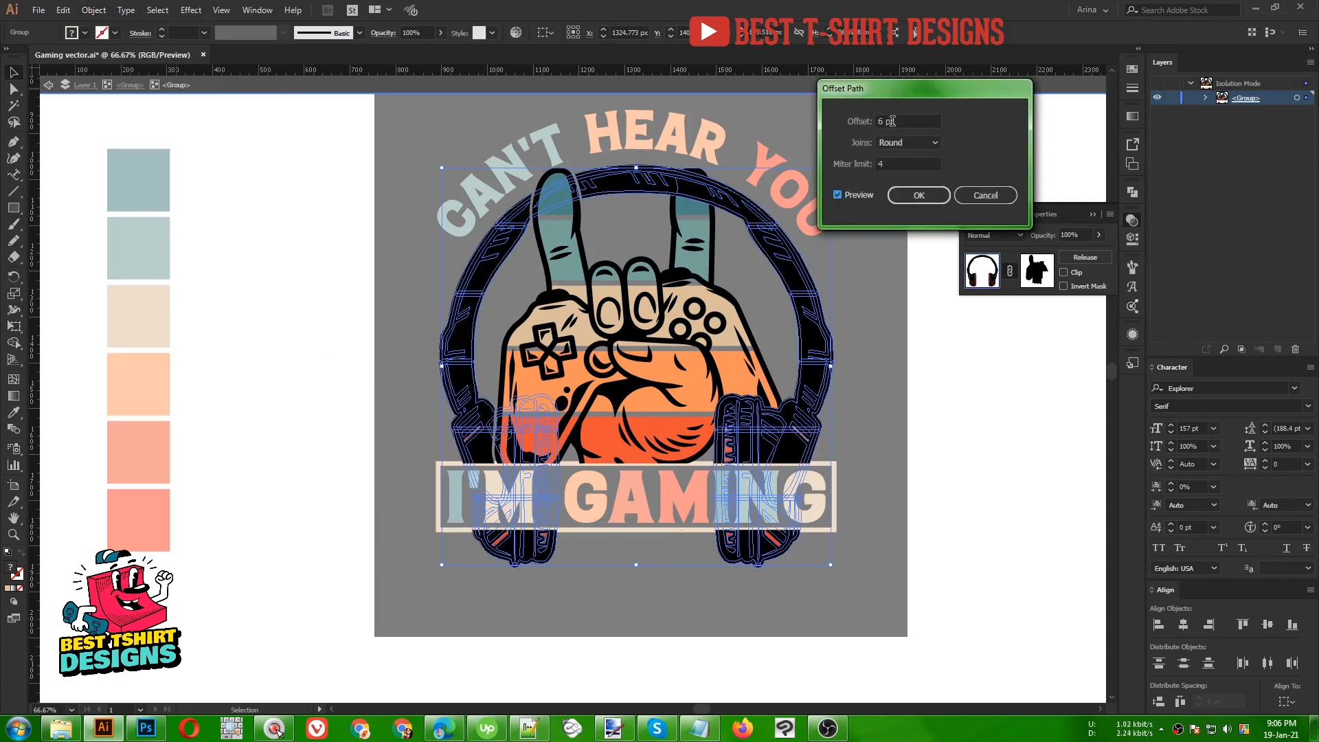
pyautogui.scroll(-2, 895, 121)
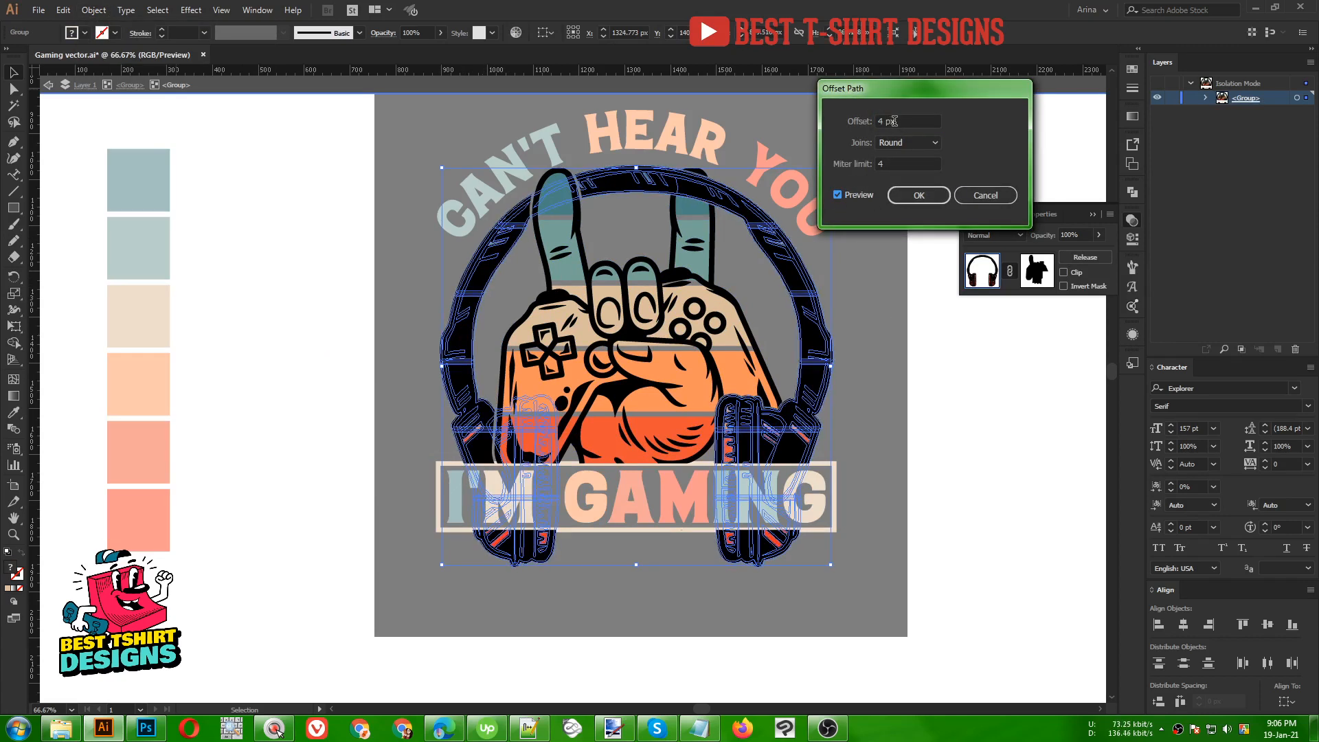
pyautogui.click(918, 196)
# - Unite the offset headphone shapes into one solid silhouette
pyautogui.click(1132, 192)
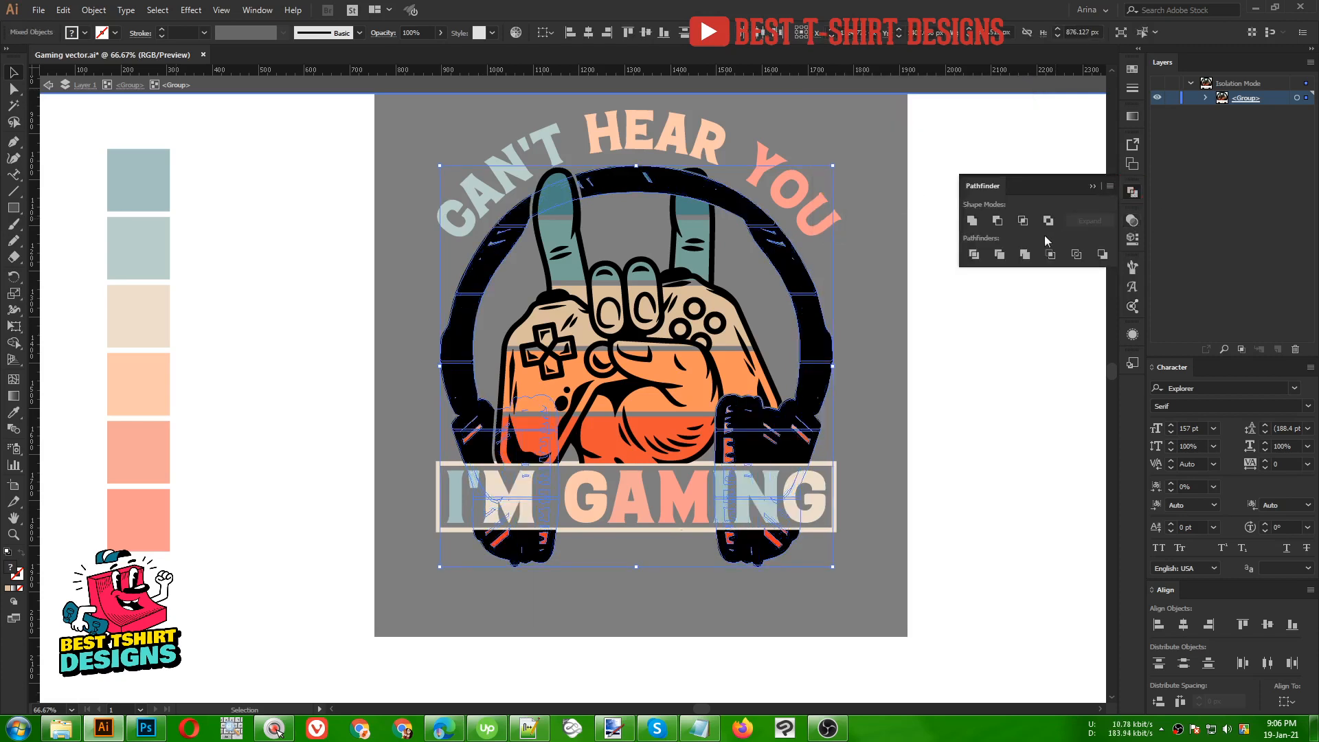
pyautogui.click(974, 220)
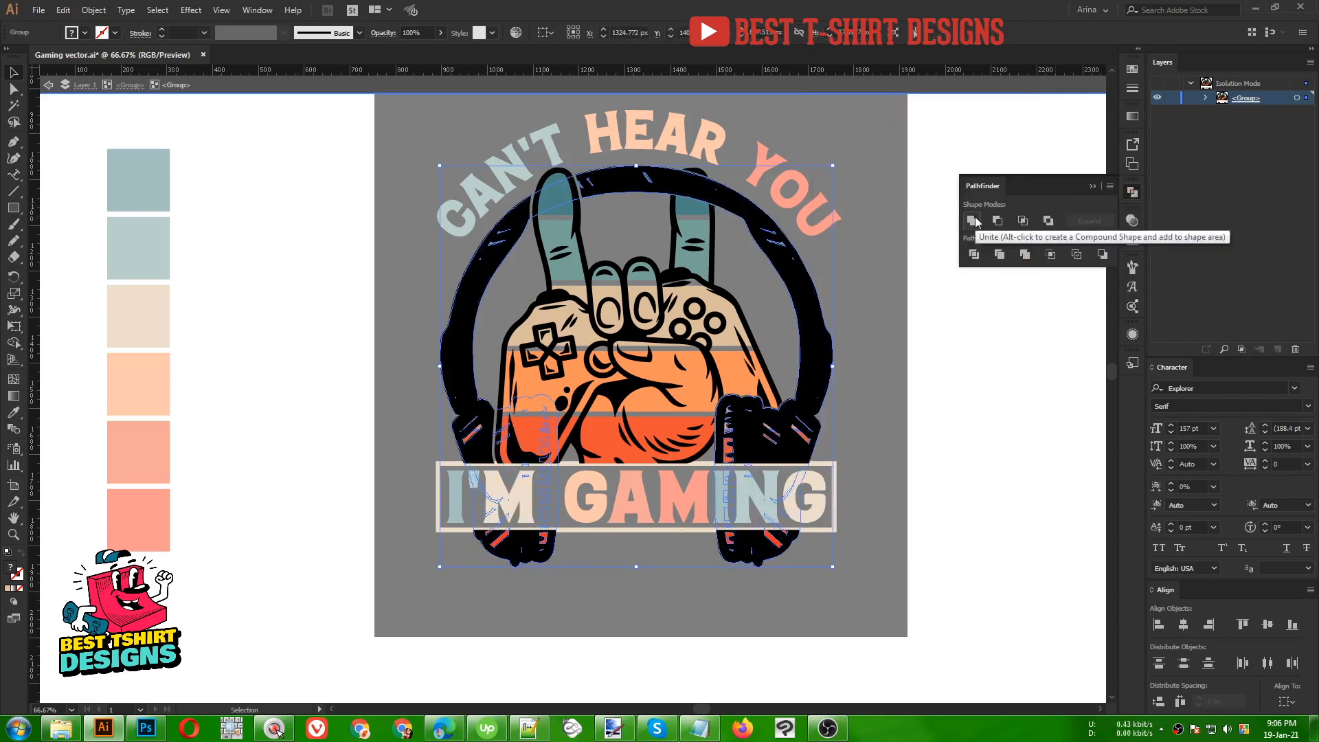
pyautogui.click(974, 220)
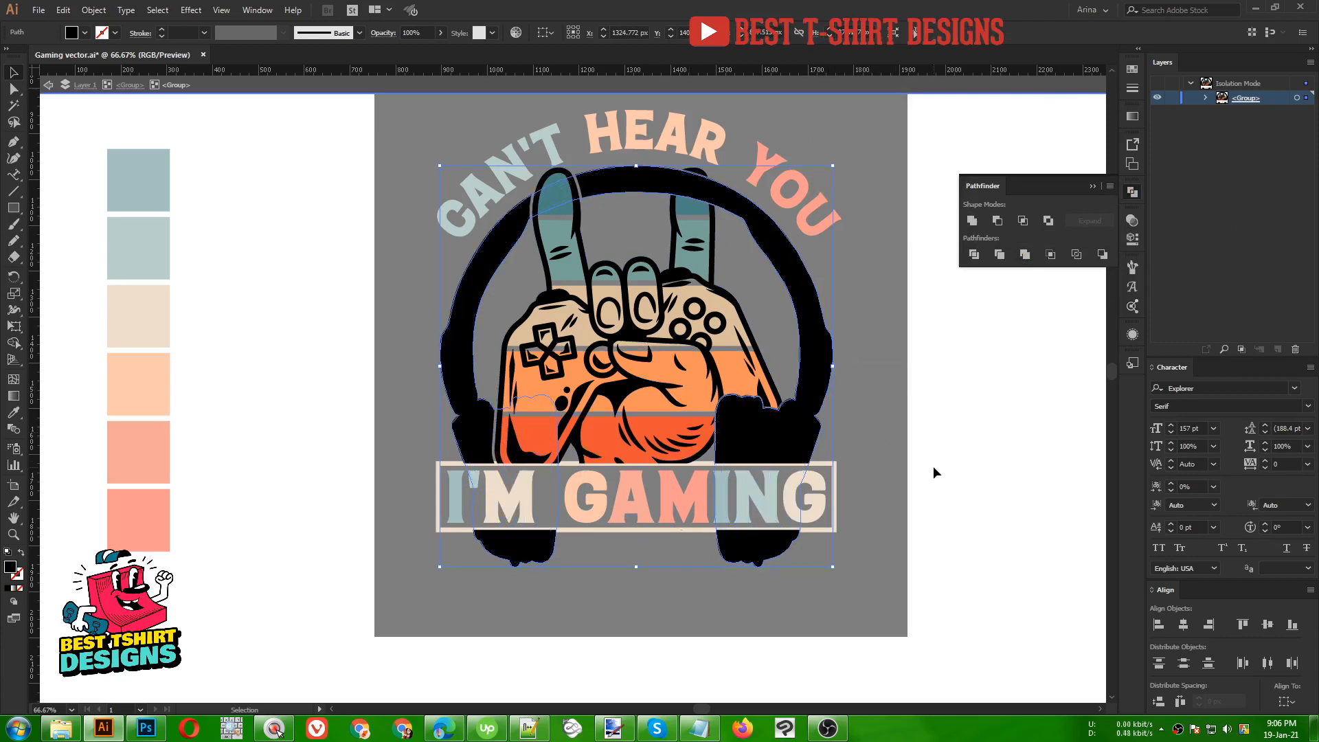
# - Fill the united headphone silhouette with the orange sampled from the controller and move it directly behind the headphones
pyautogui.press('i')
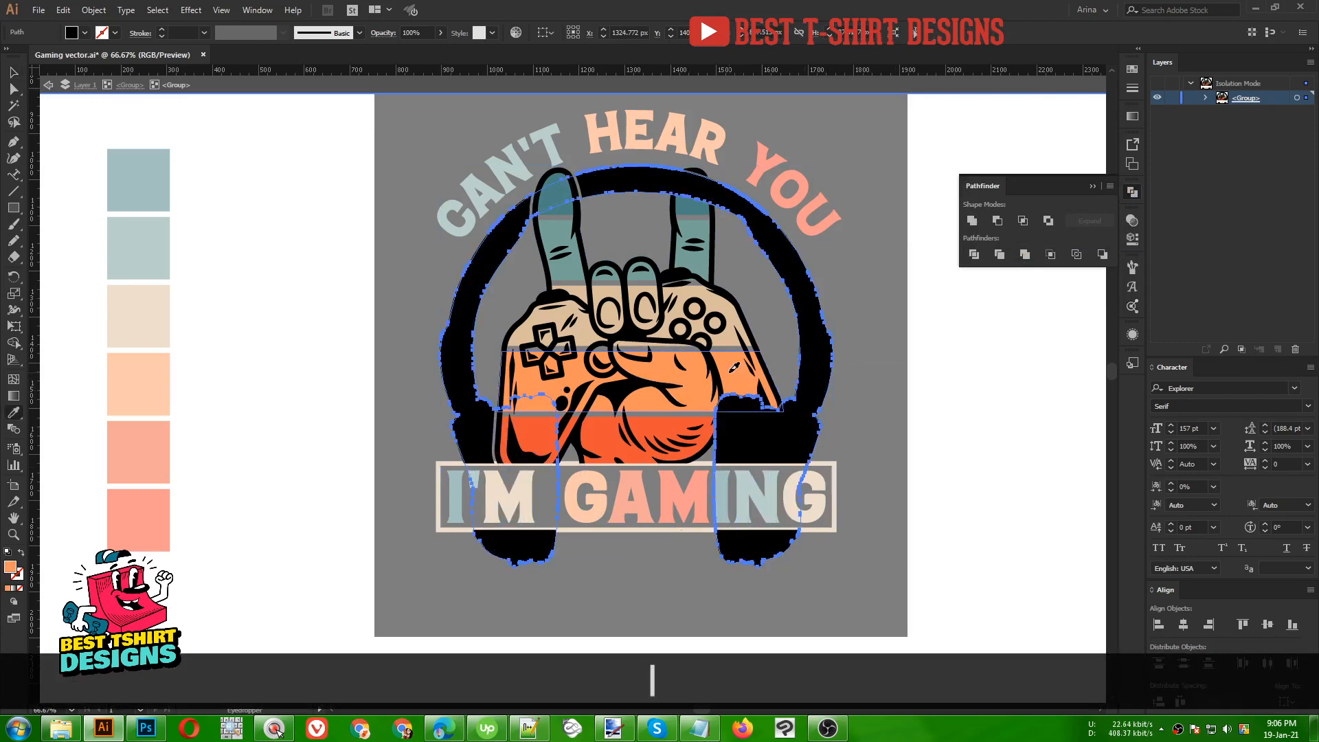
pyautogui.click(731, 371)
pyautogui.press('v')
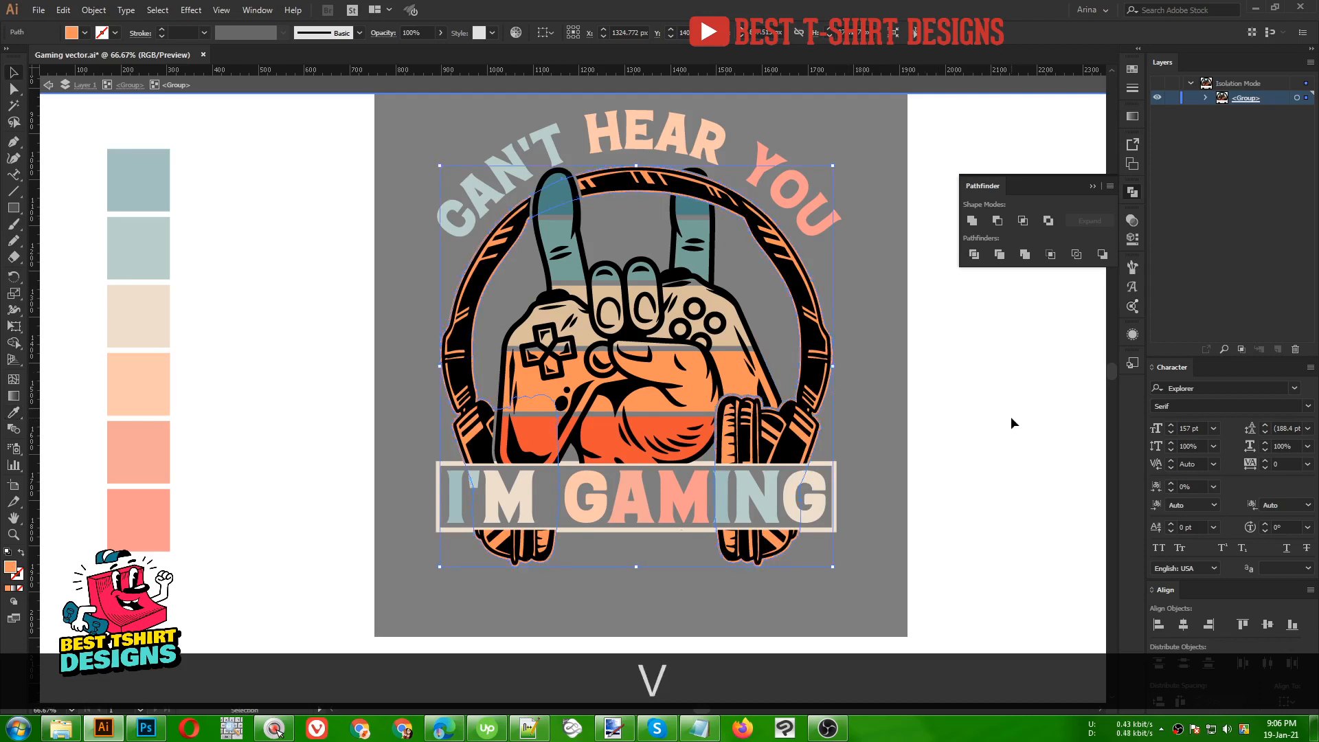
pyautogui.press('ctrl')
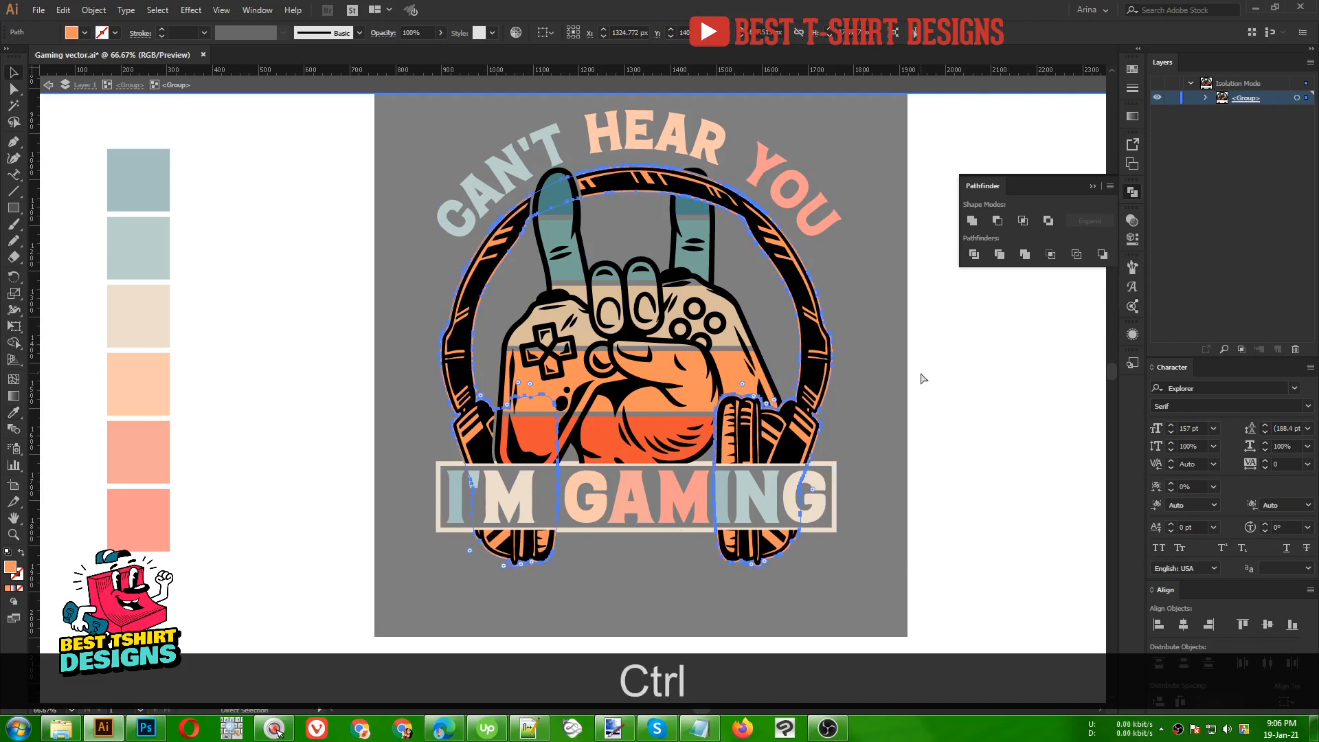
pyautogui.hotkey('ctrl', 'x')
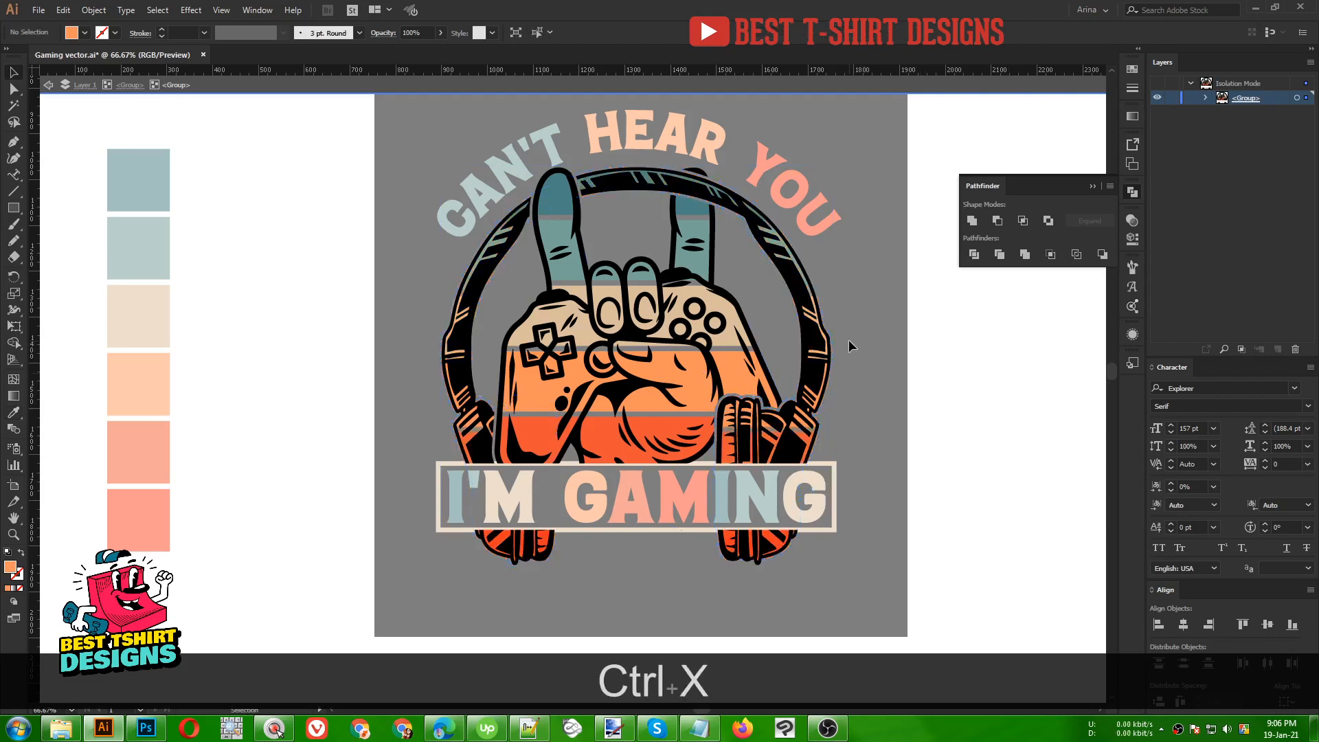
pyautogui.click(826, 351)
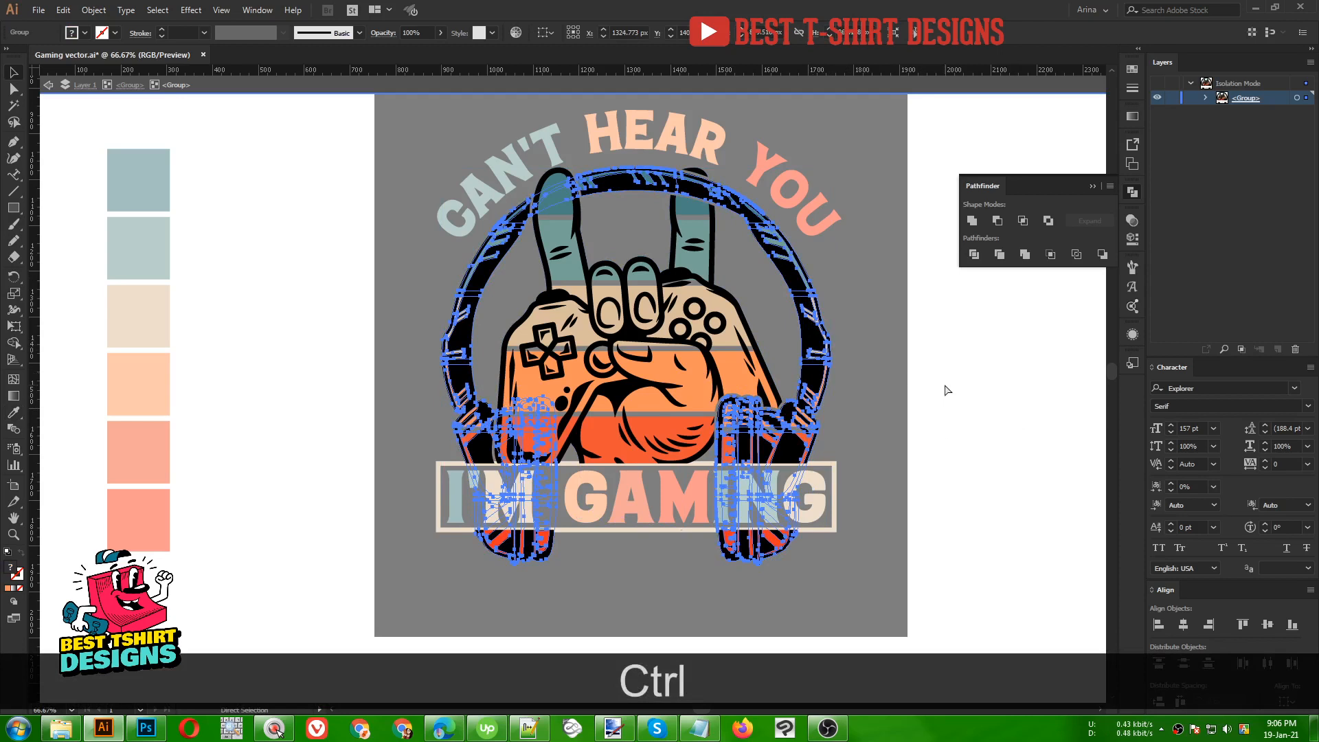
pyautogui.hotkey('ctrl', 'b')
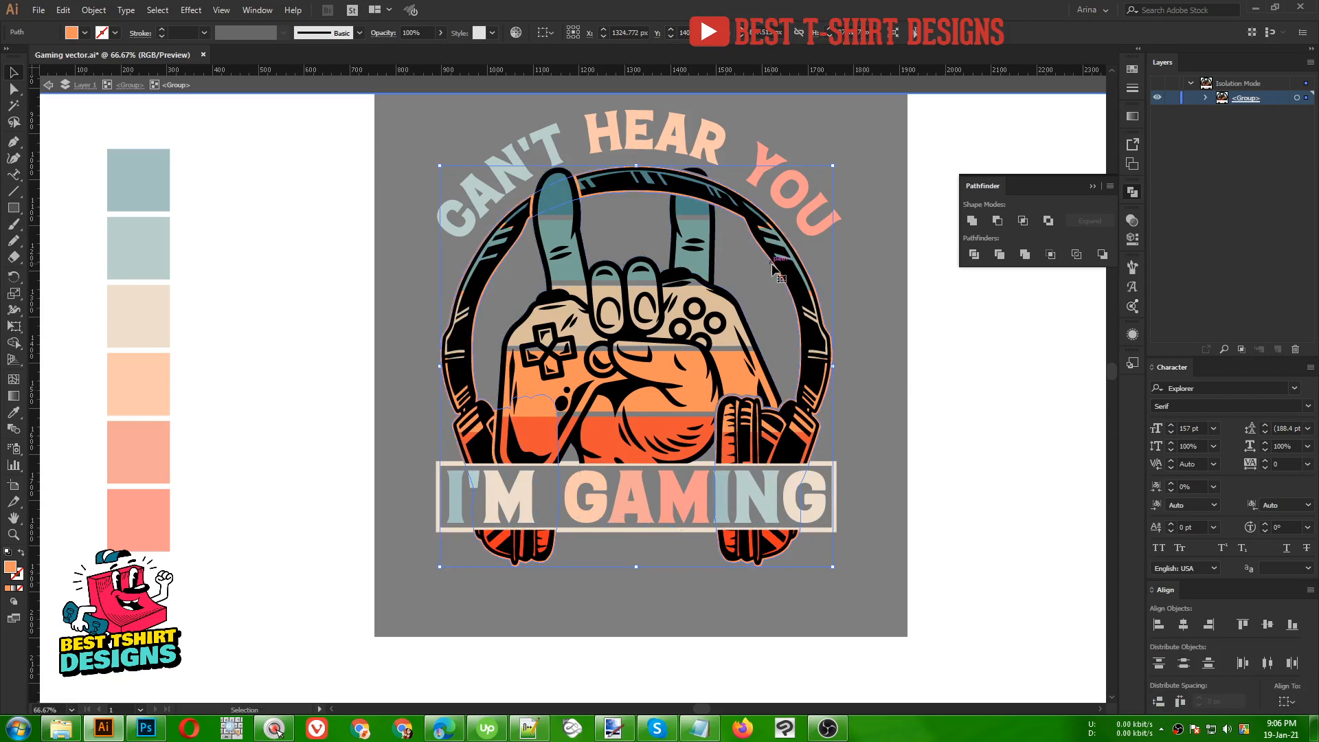
# - Copy all artwork inside the headphones' opacity mask and return to editing the normal artwork
pyautogui.click(792, 283)
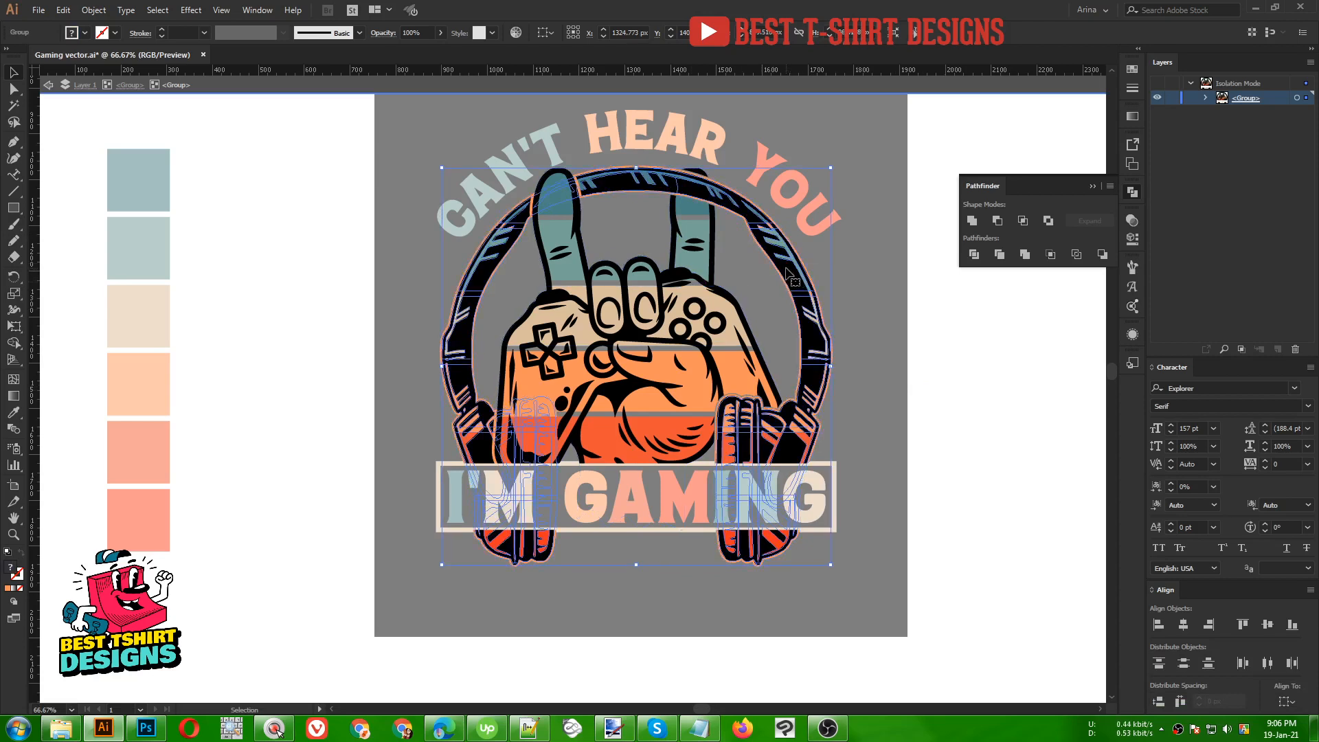
pyautogui.click(1131, 222)
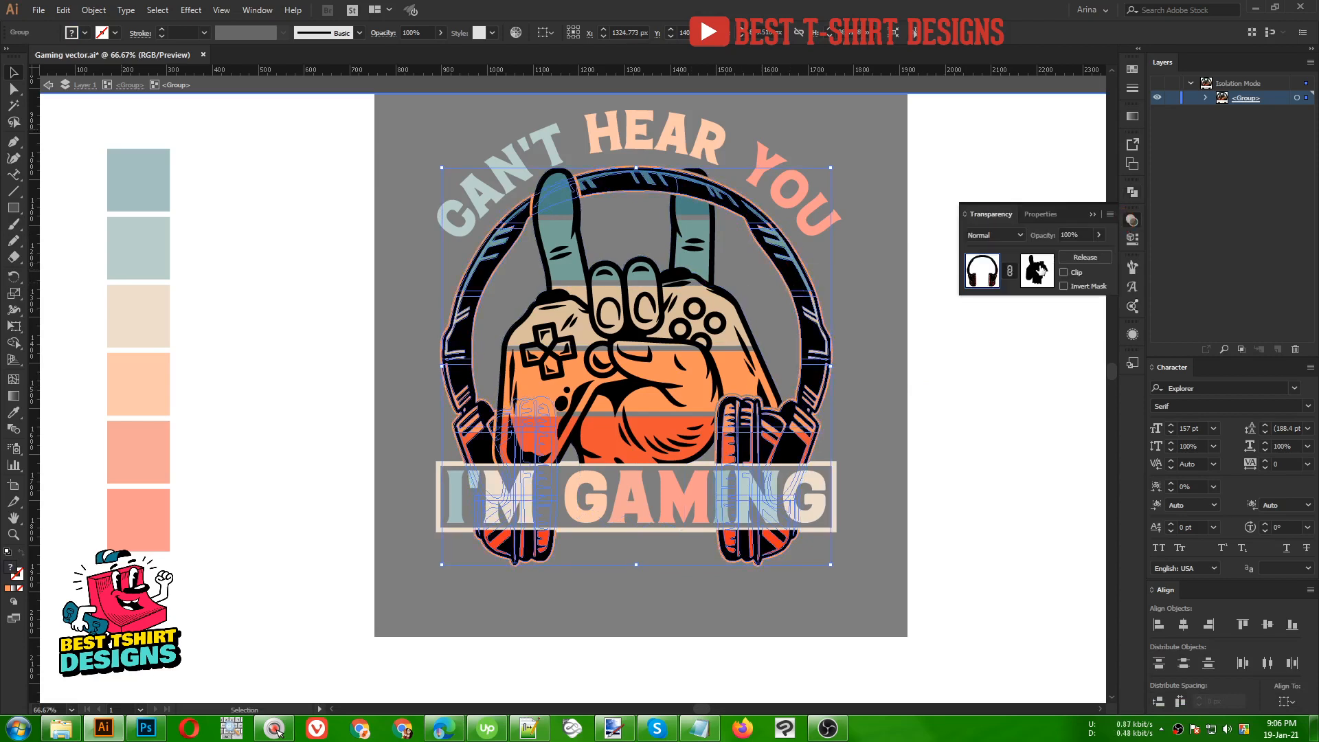
pyautogui.click(1041, 270)
pyautogui.hotkey('ctrl', 'a')
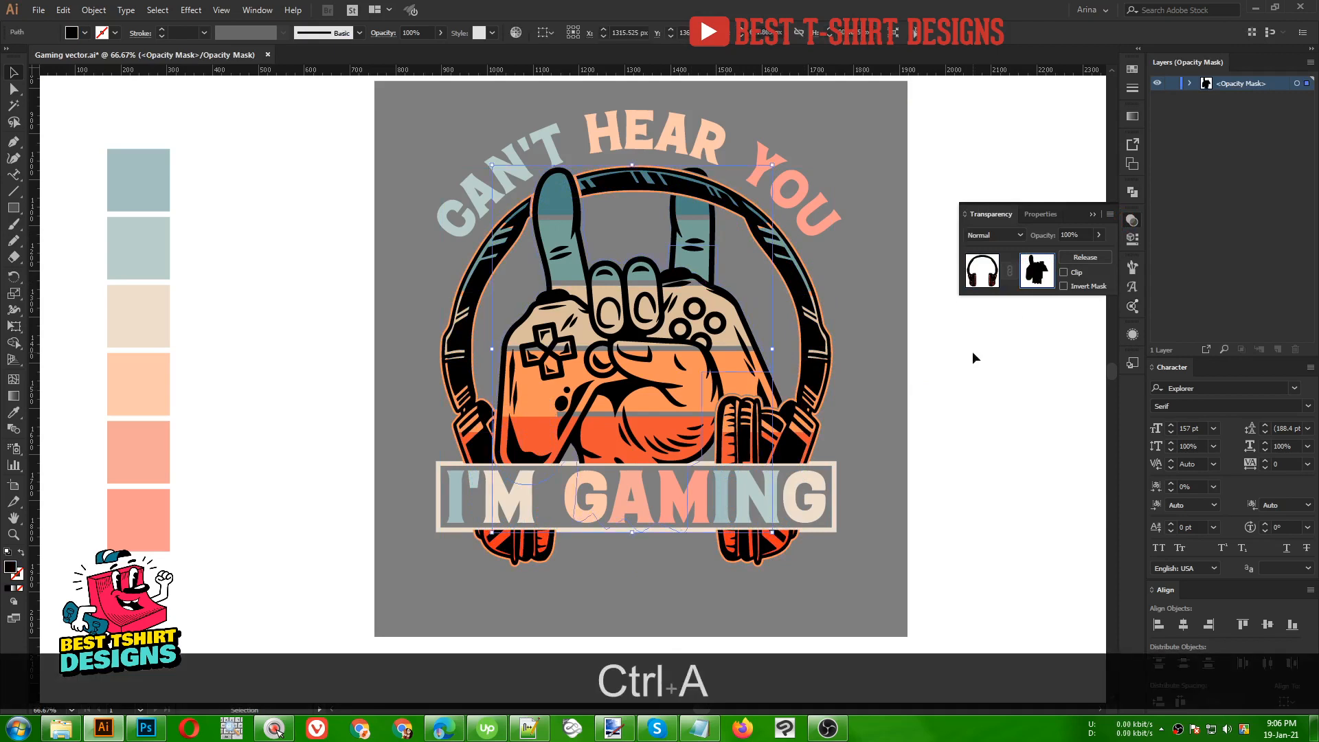
pyautogui.hotkey('ctrl', 'c')
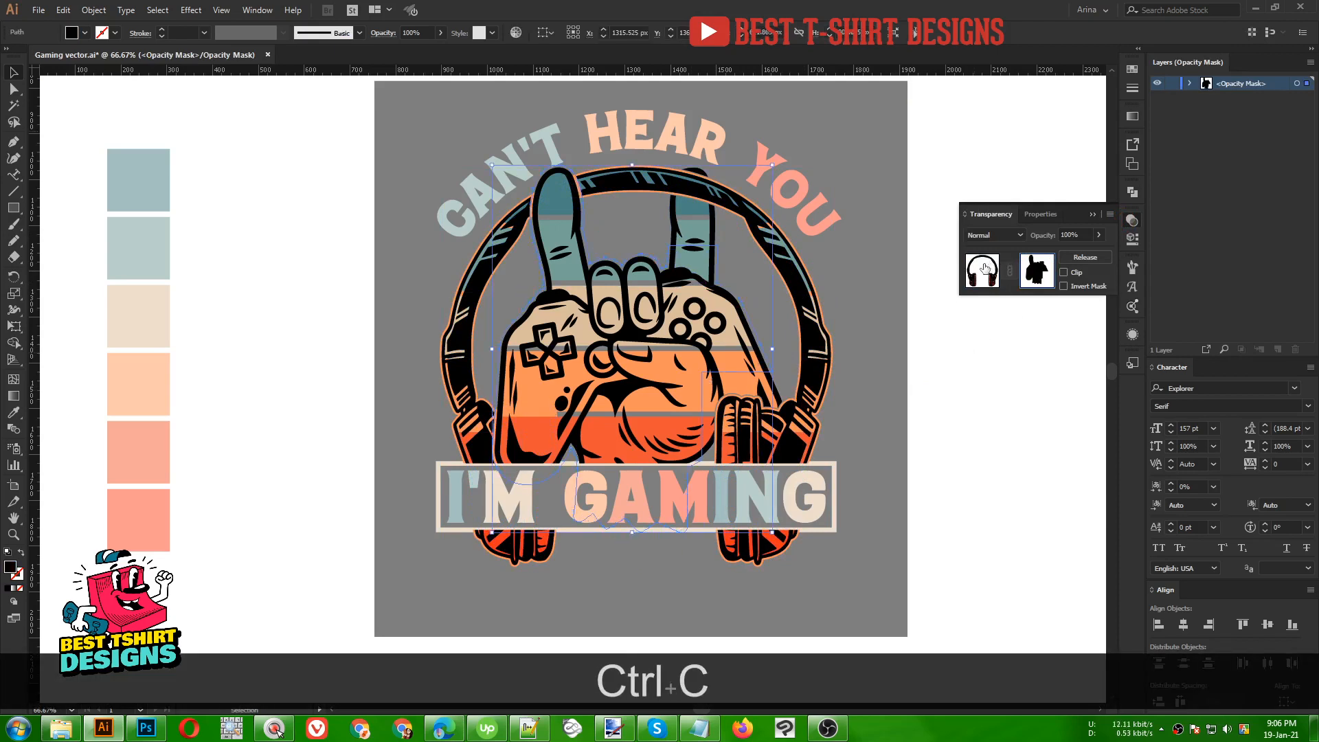
pyautogui.click(984, 268)
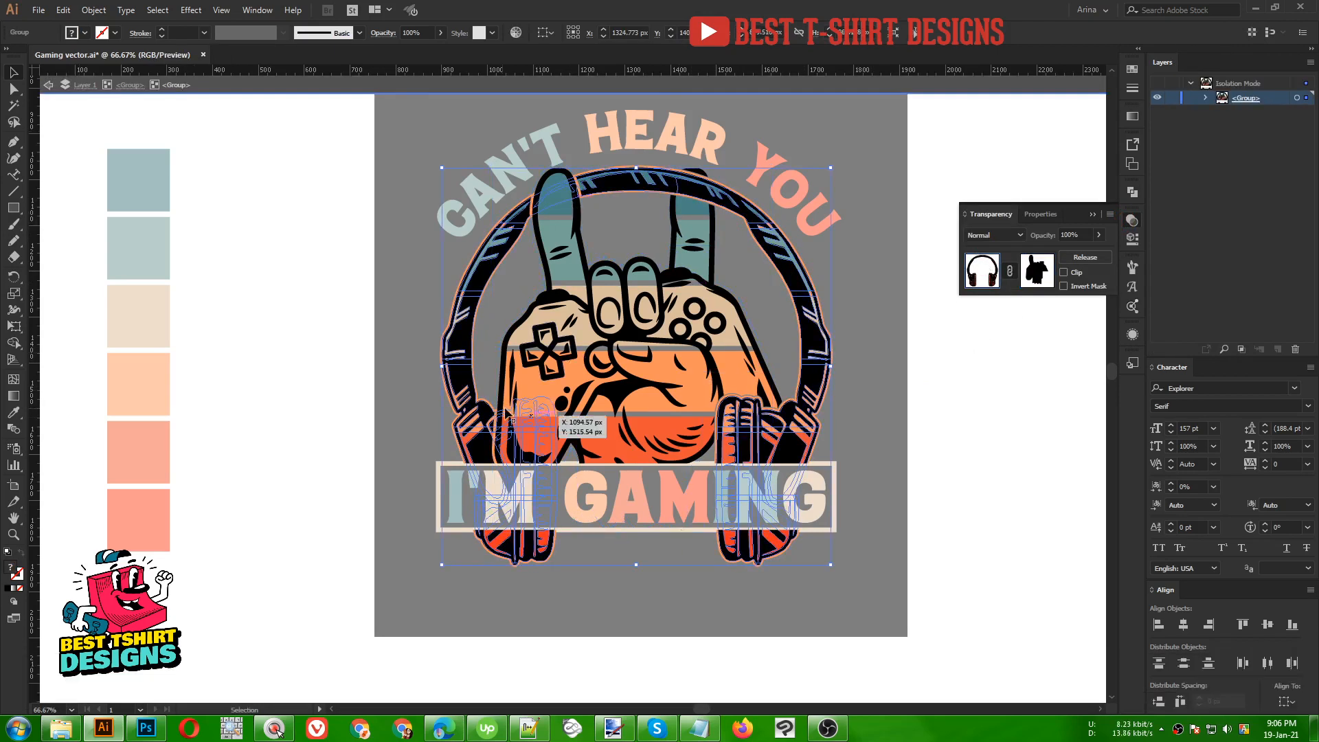
# - Give the orange headphone outline an opacity mask containing the copied mask artwork pasted in place, and leave mask editing
pyautogui.scroll(3, 447, 388)
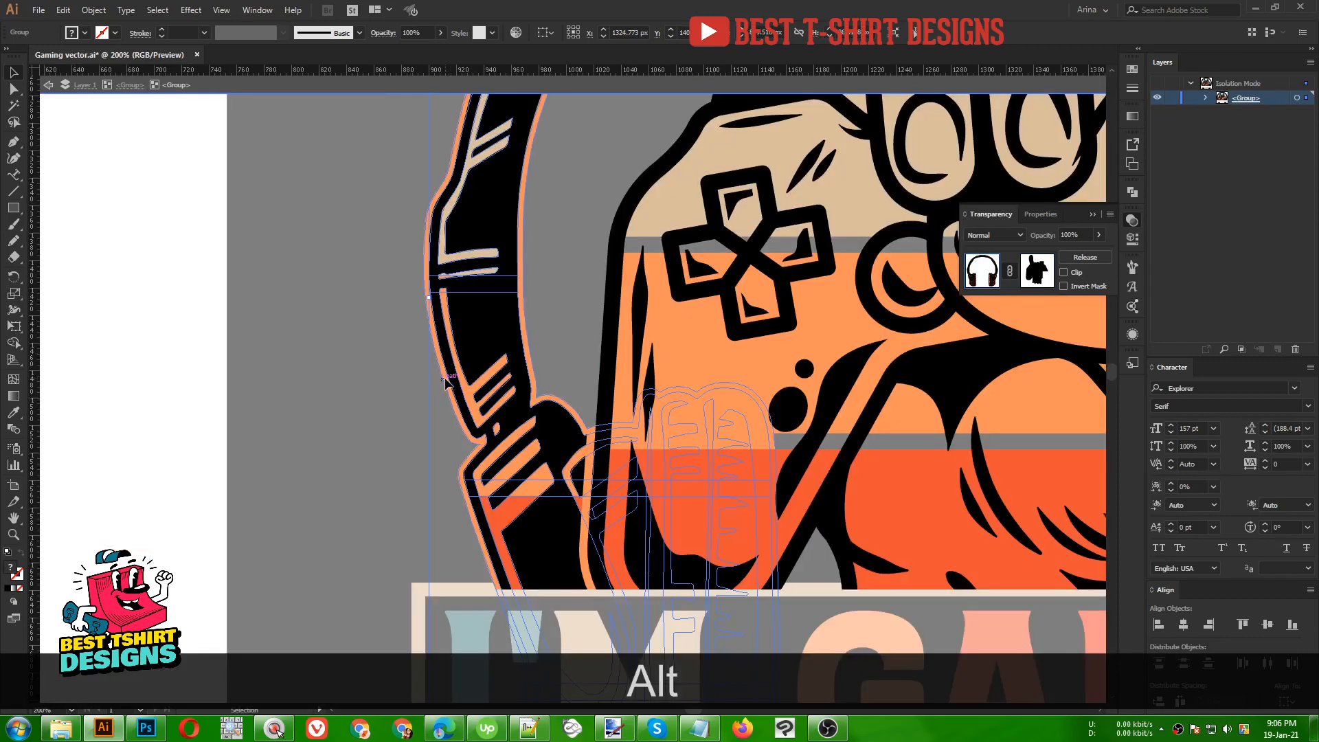
pyautogui.click(447, 384)
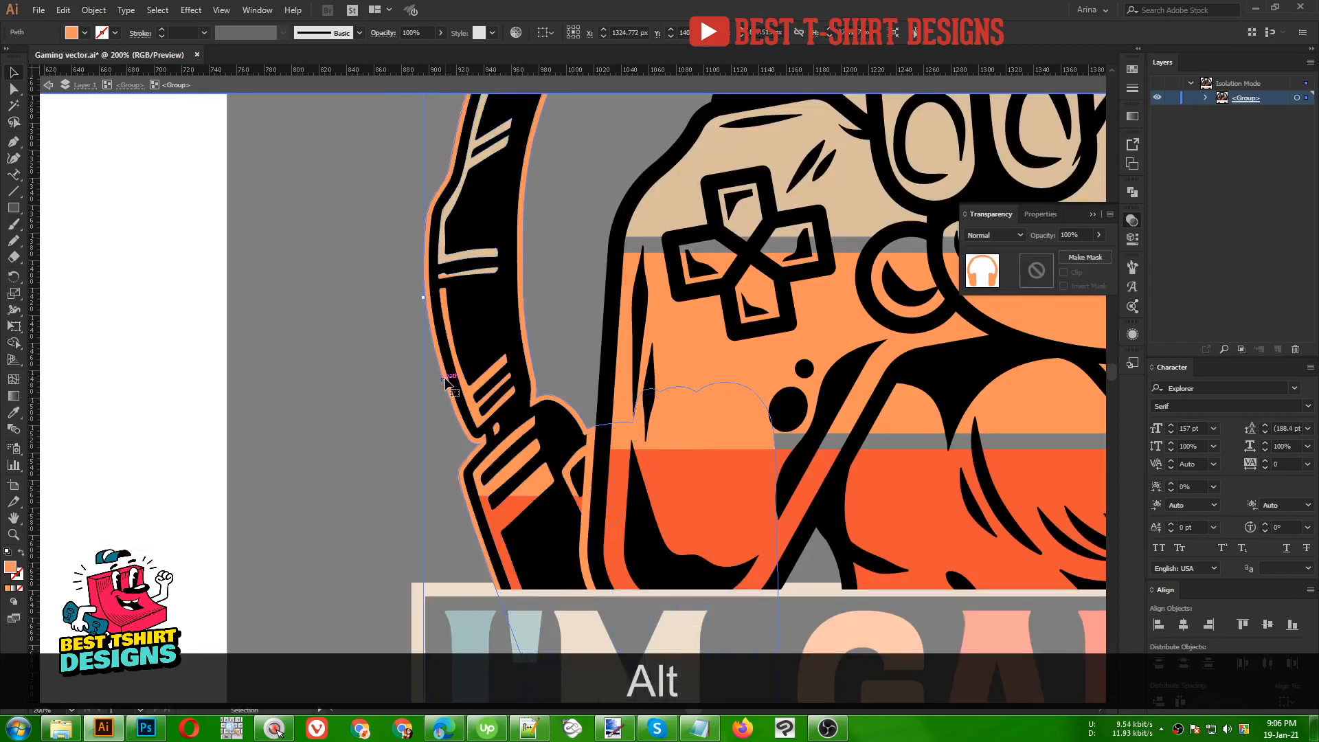
pyautogui.click(1037, 269)
pyautogui.hotkey('ctrl', 'f')
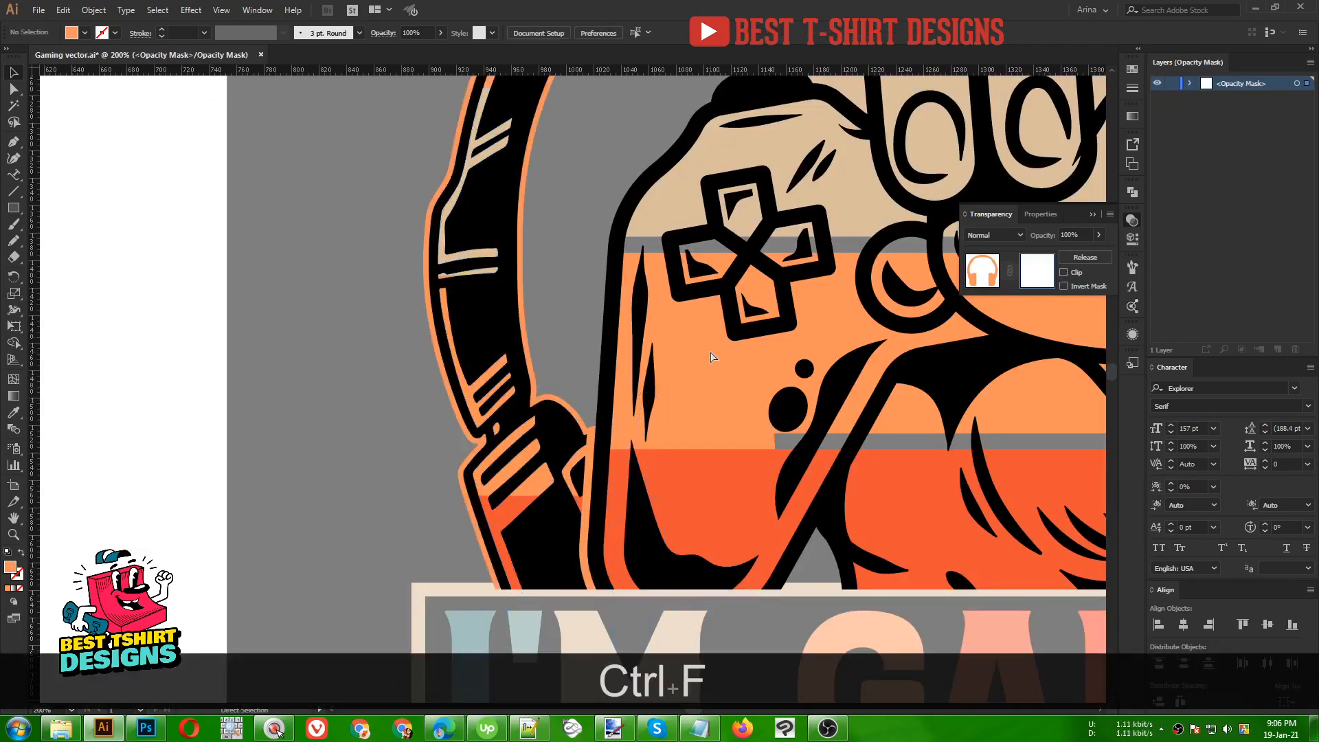
pyautogui.scroll(-3, 345, 396)
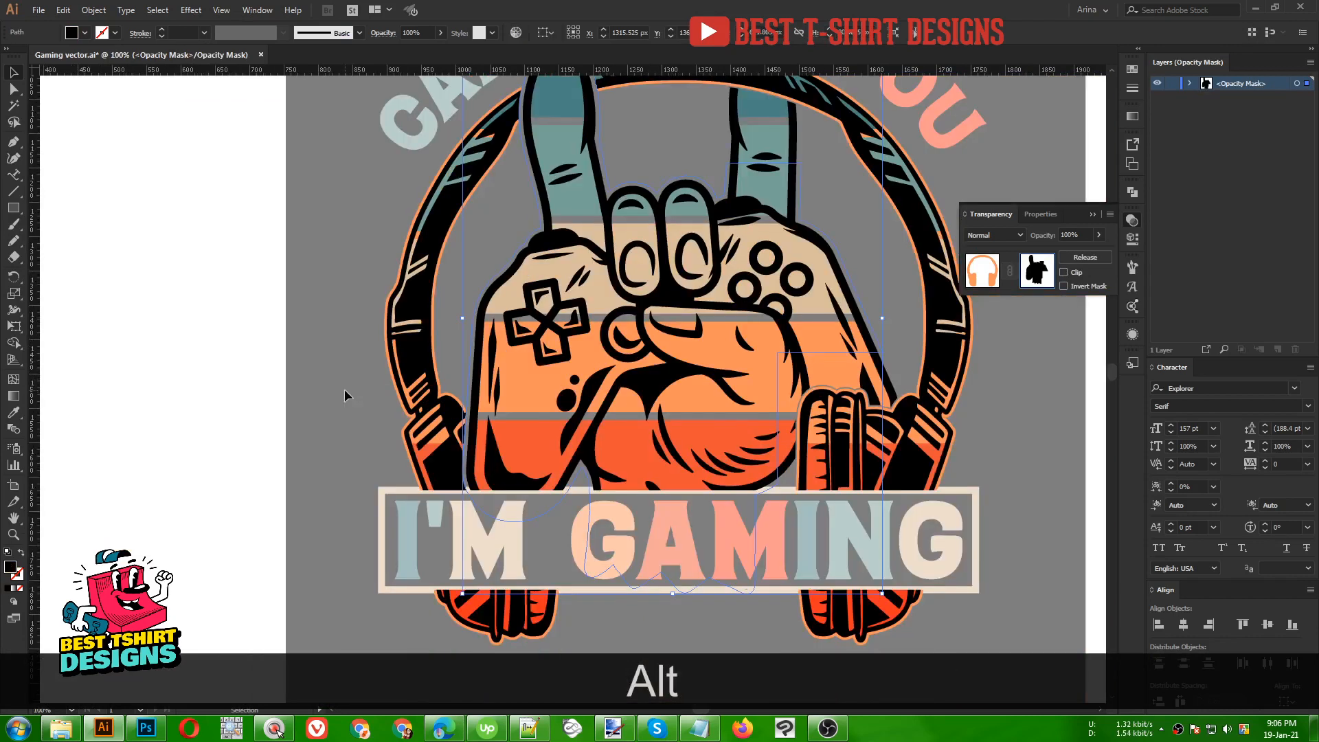
pyautogui.scroll(1, 598, 333)
pyautogui.scroll(1, 512, 216)
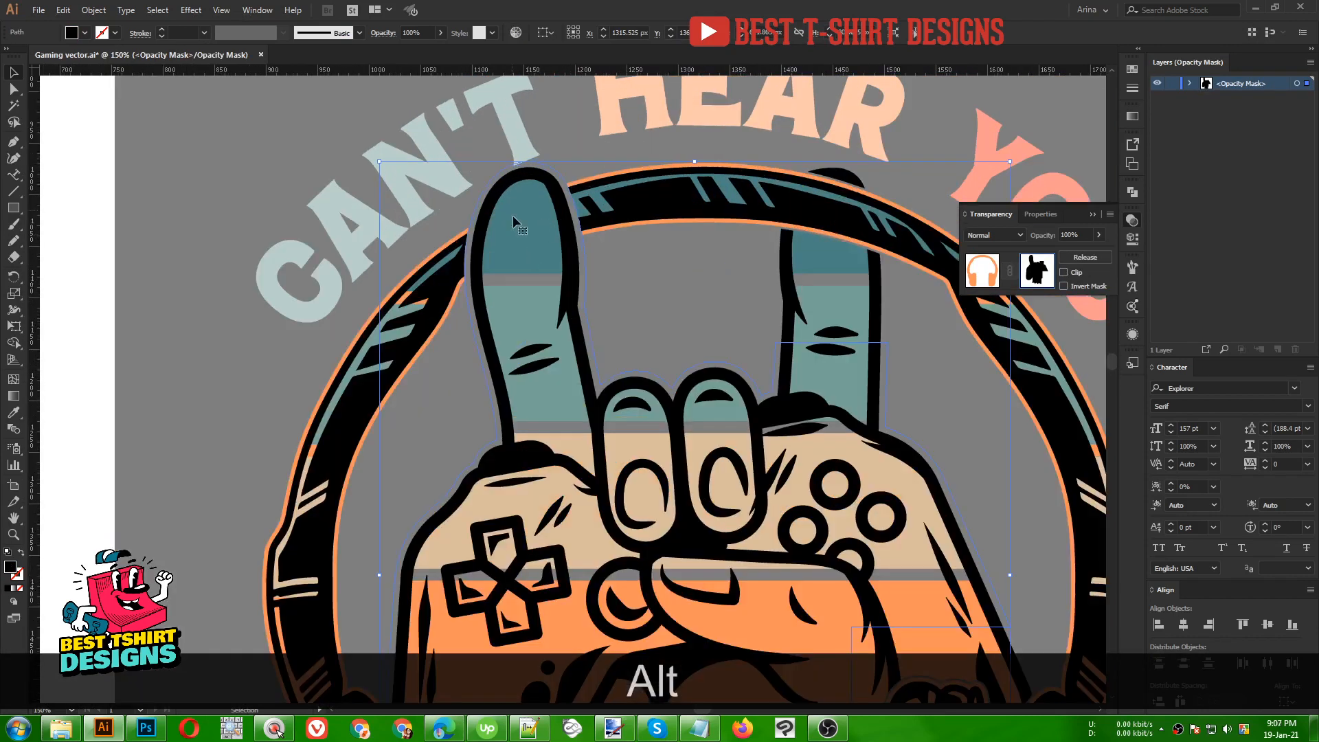
pyautogui.click(984, 270)
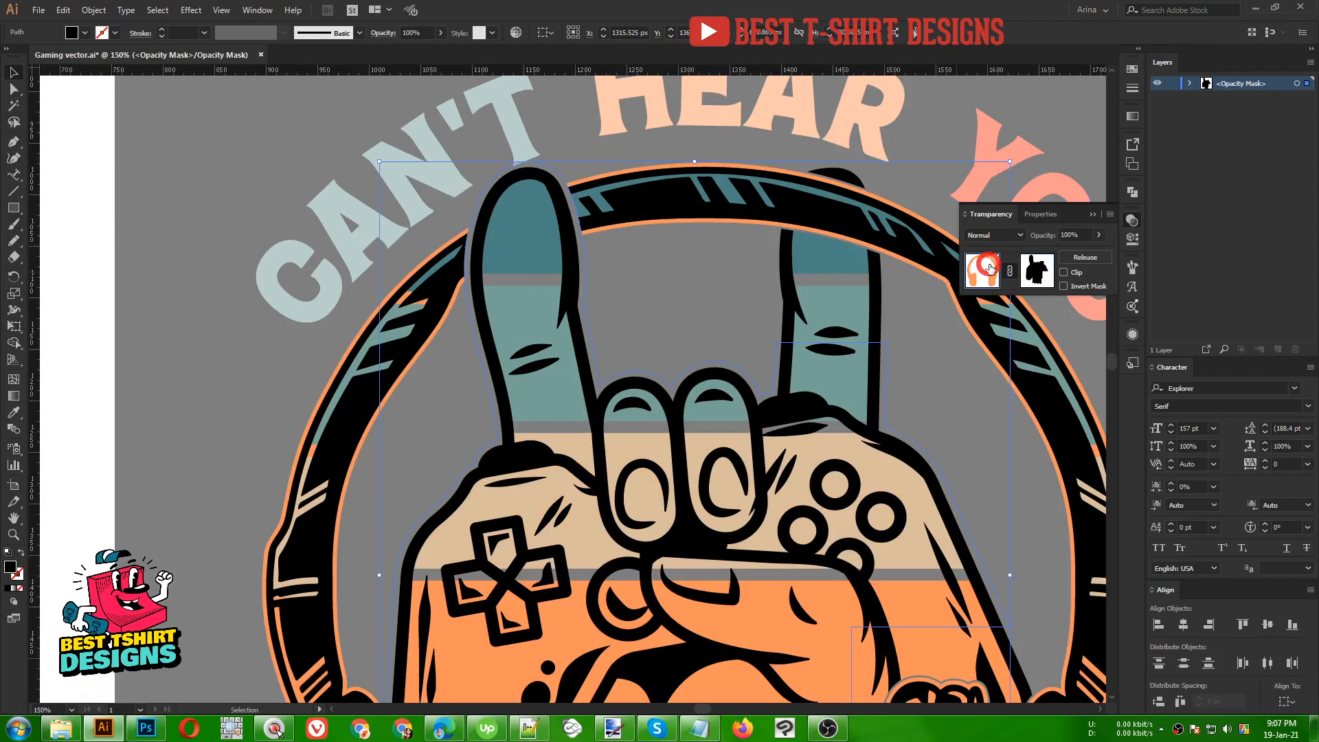
# - Offset the masked hand-and-controller group's path by 4 px with round joins and unite the result into one solid silhouette
pyautogui.scroll(-2, 533, 336)
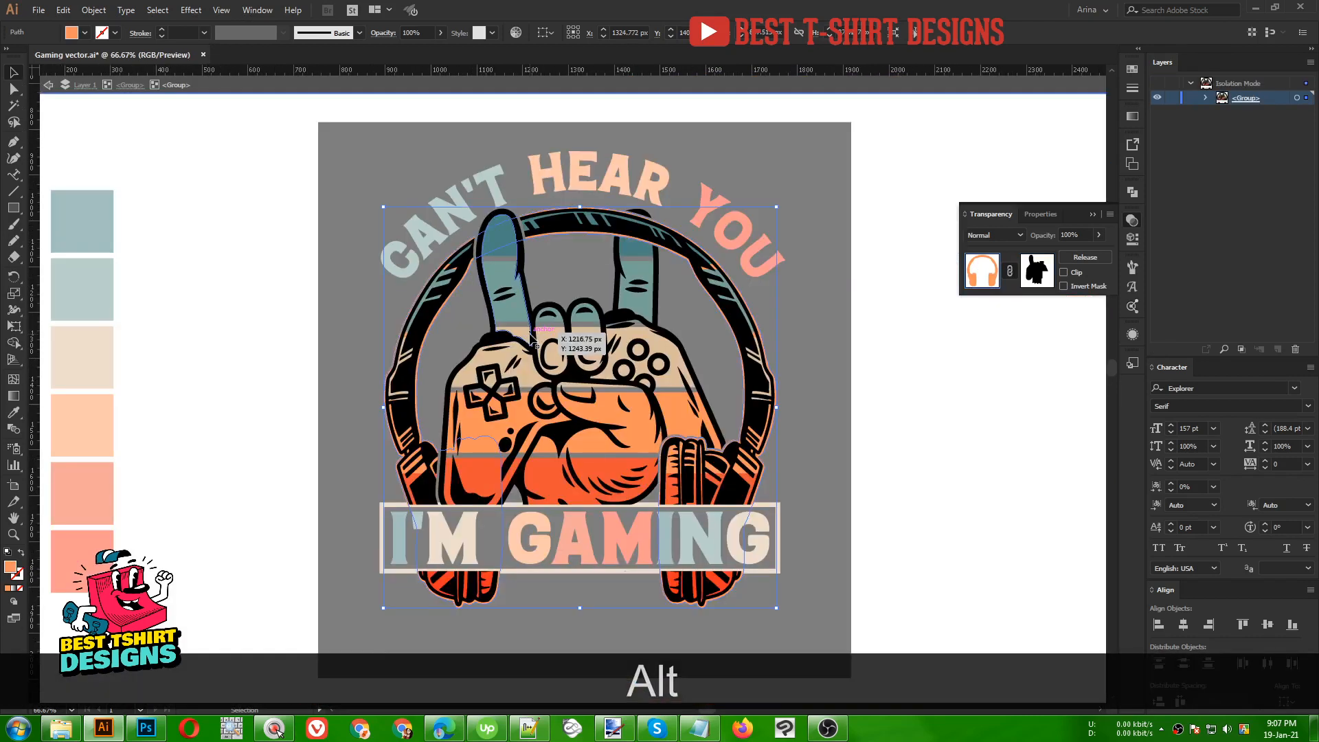
pyautogui.click(533, 336)
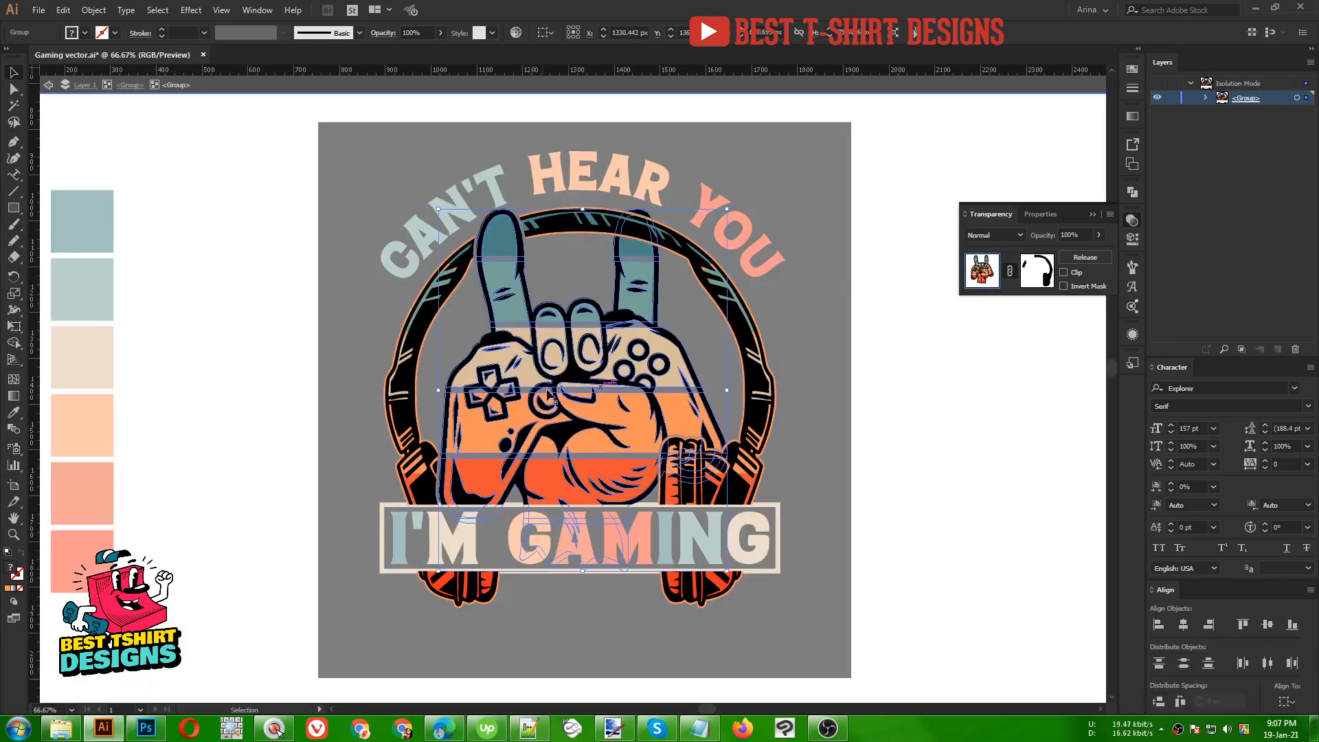
pyautogui.click(94, 10)
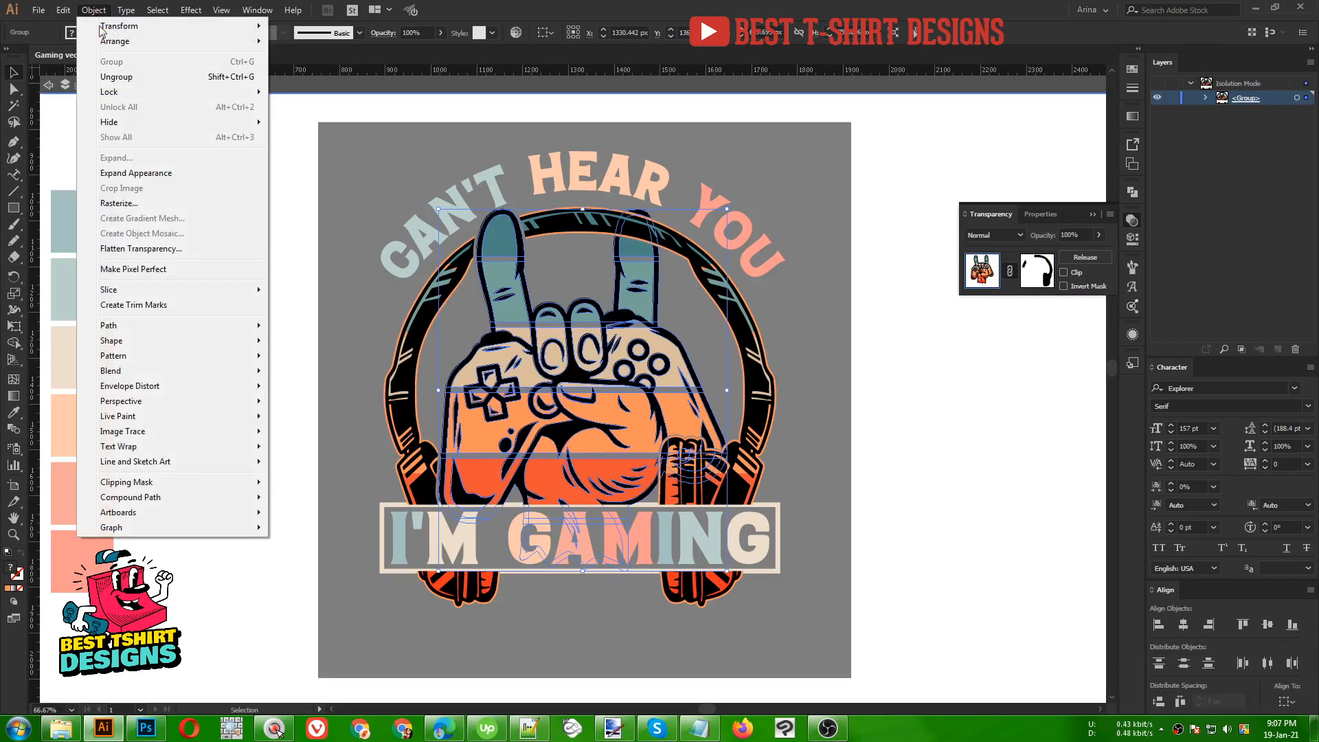
pyautogui.moveTo(154, 327)
pyautogui.click(323, 376)
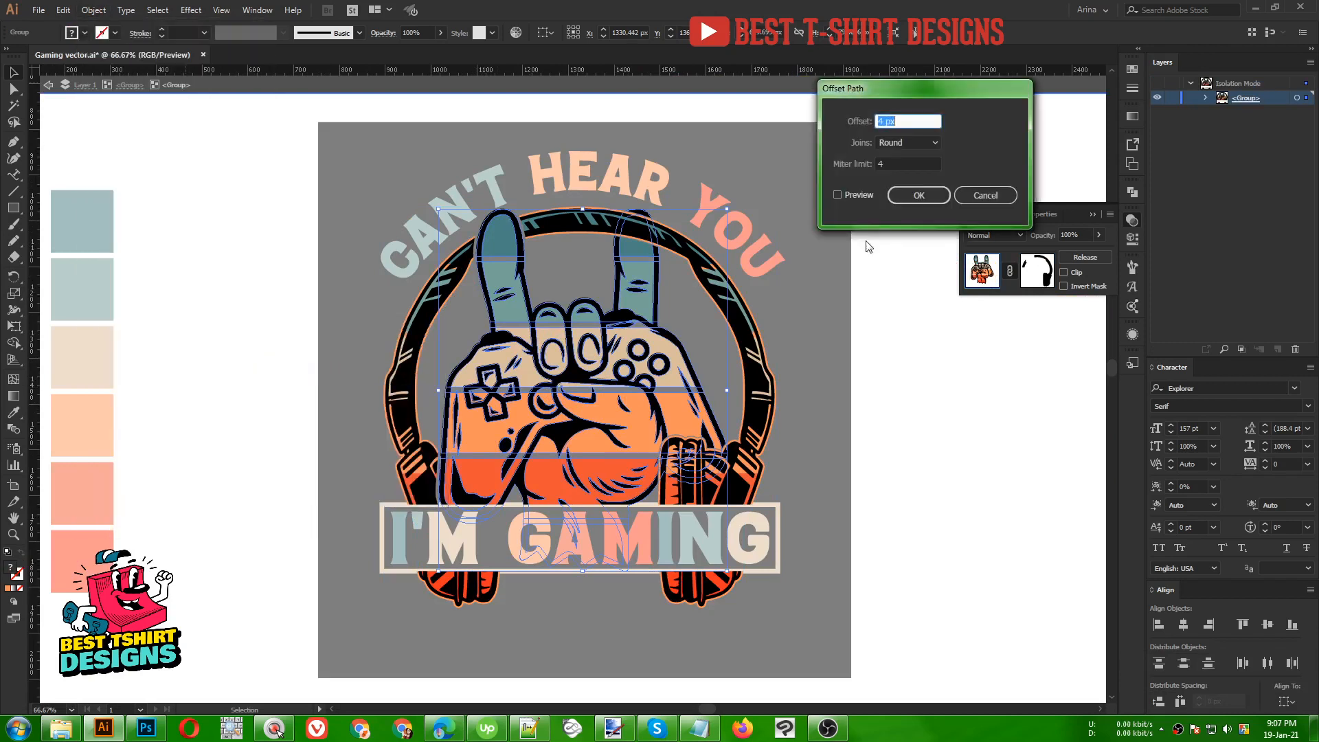
pyautogui.click(853, 196)
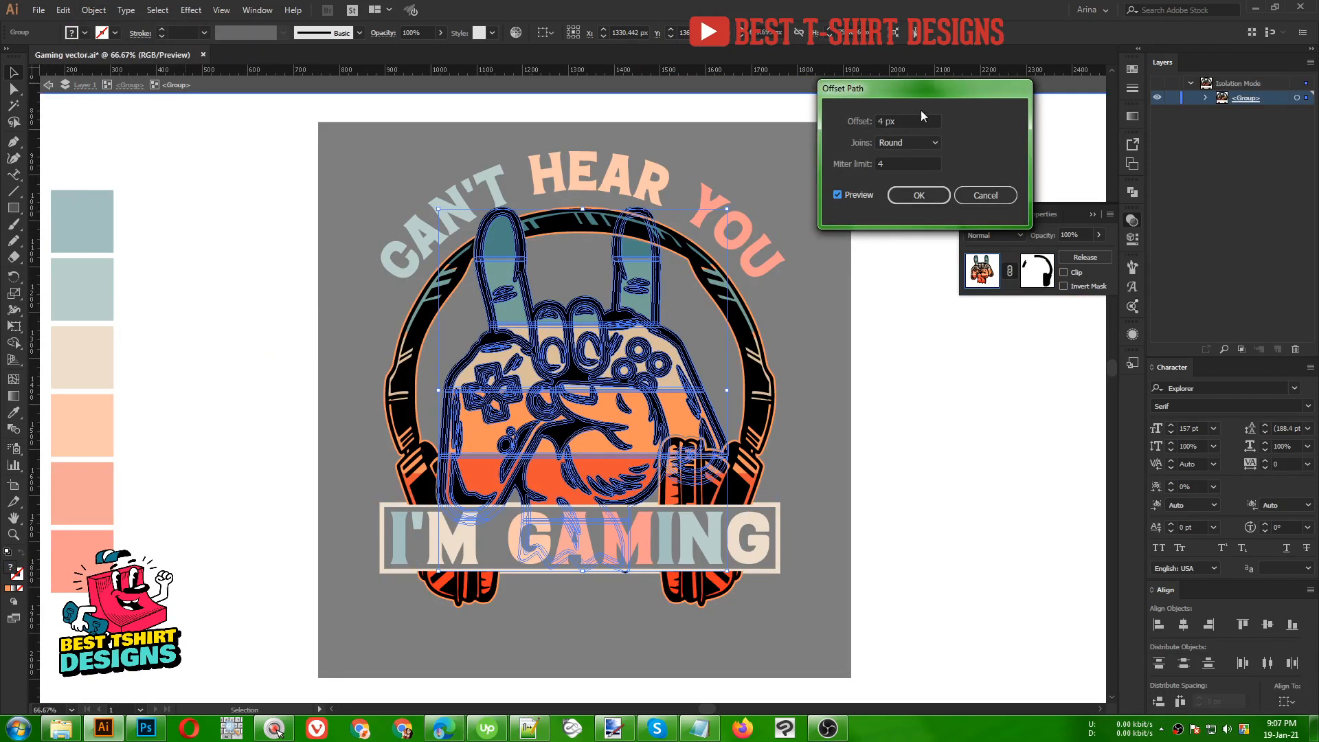
pyautogui.click(917, 196)
pyautogui.click(1132, 193)
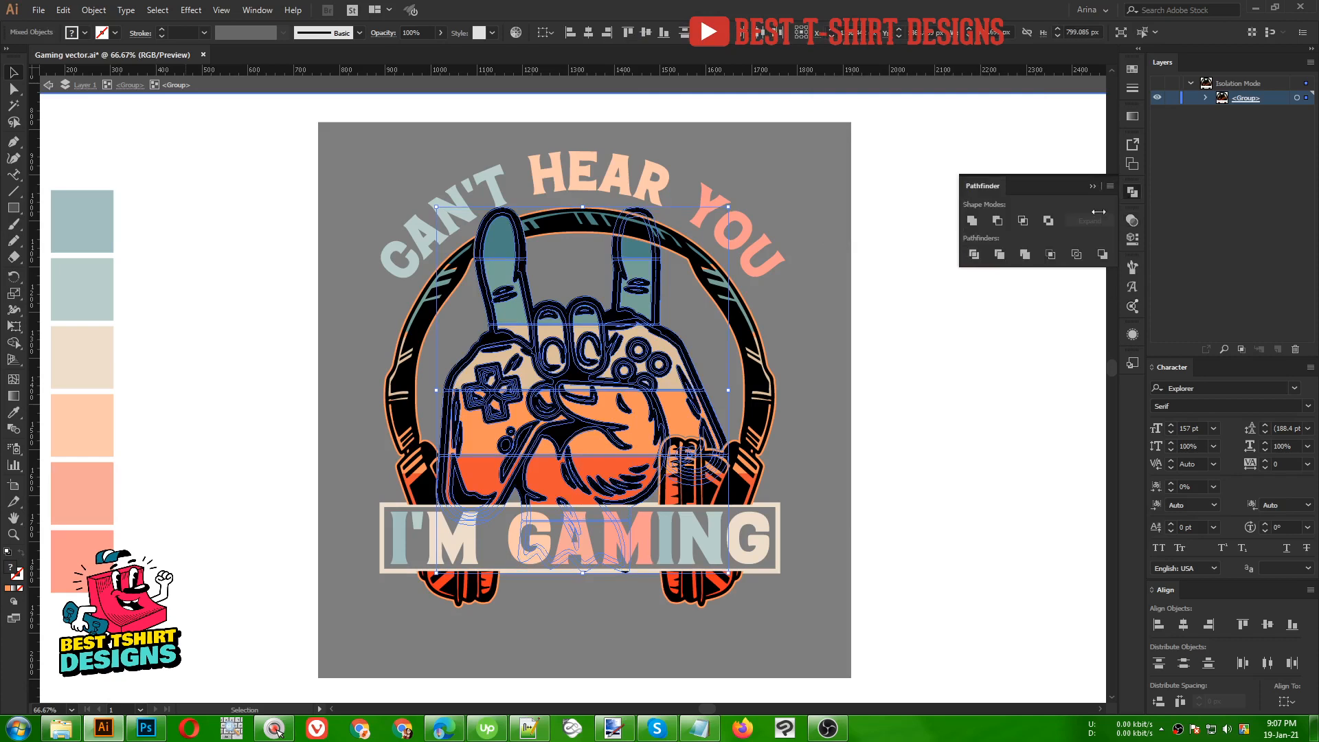
pyautogui.click(973, 221)
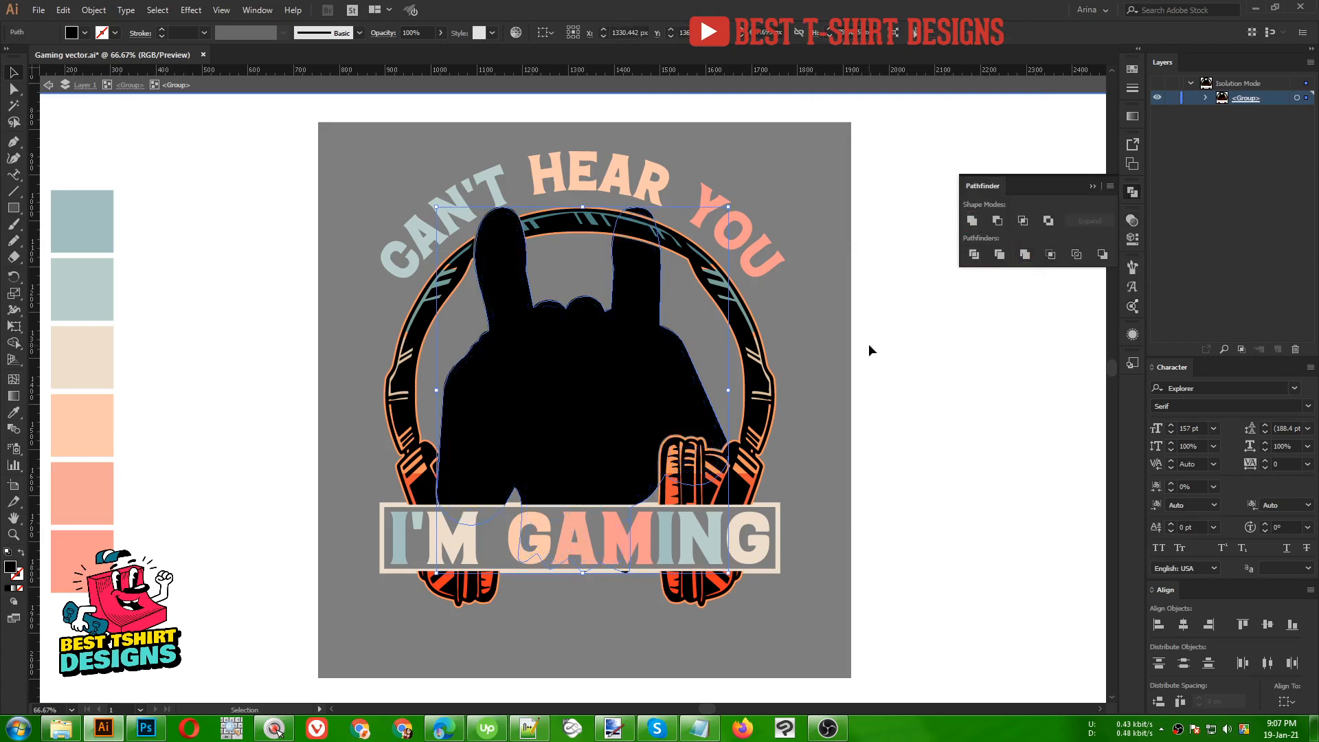
# - Fill the hand-and-controller silhouette with teal sampled from the design and move it directly behind the hand group
pyautogui.press('i')
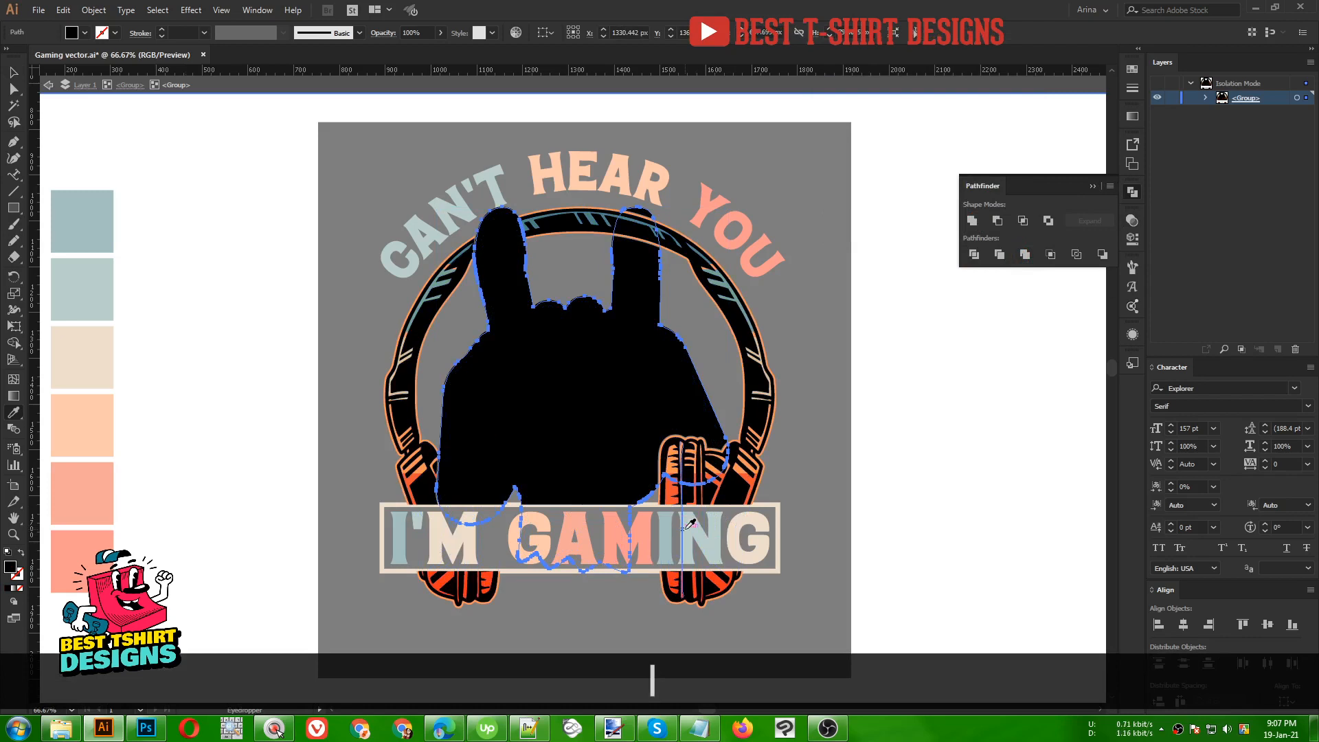
pyautogui.click(450, 202)
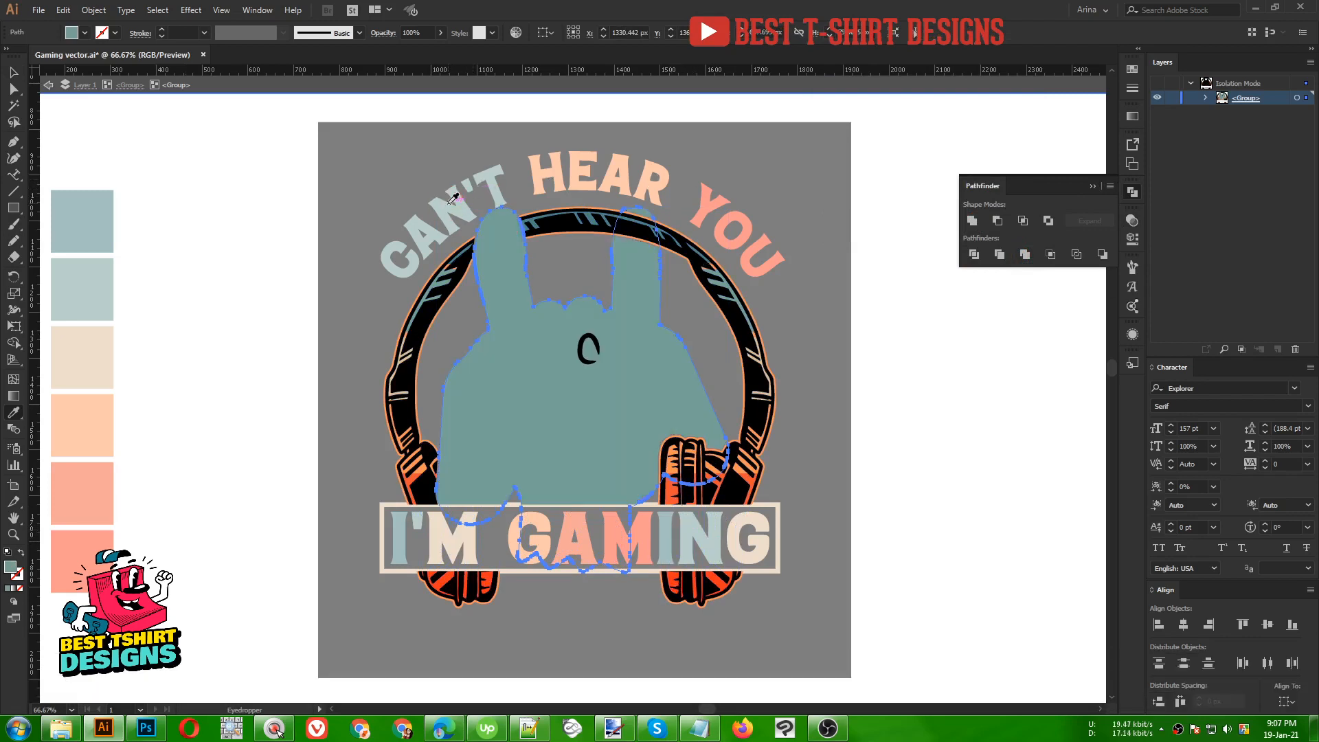
pyautogui.press('v')
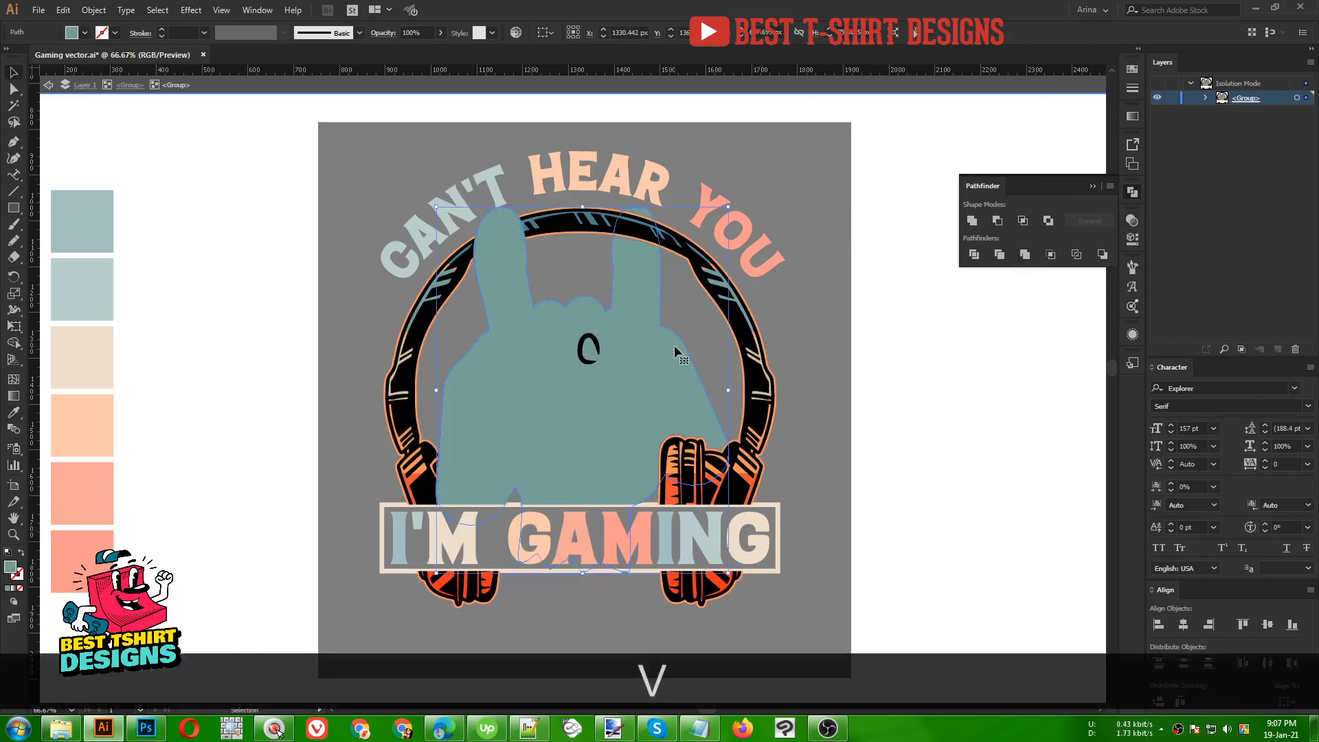
pyautogui.hotkey('ctrl', 'x')
pyautogui.click(641, 343)
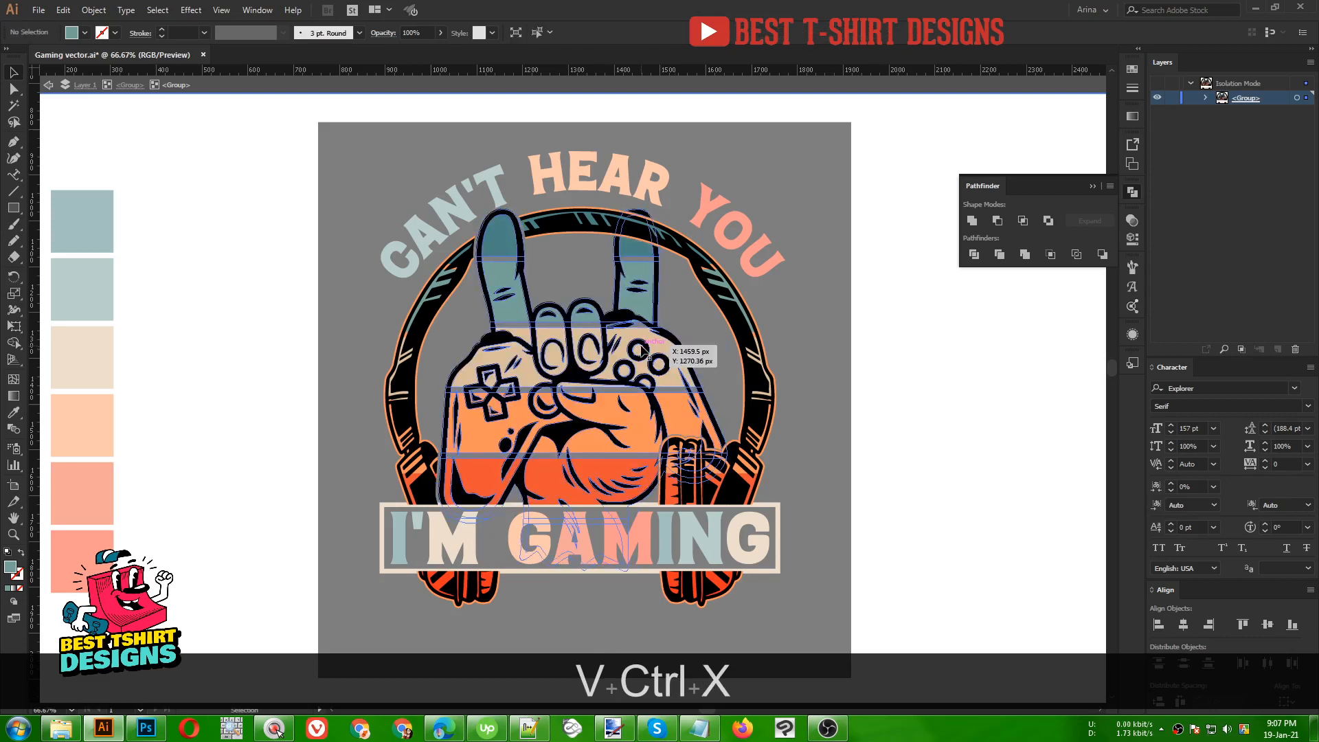
pyautogui.hotkey('ctrl', 'b')
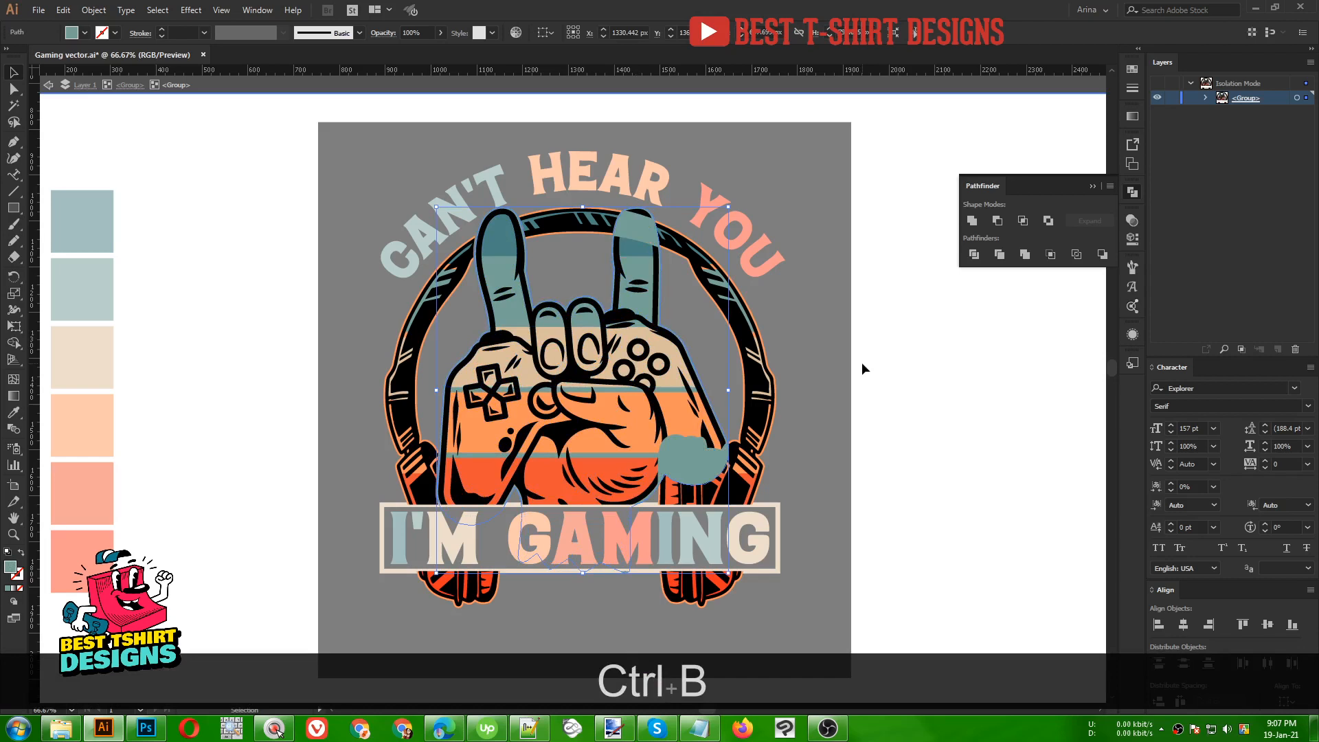
# - Copy all artwork inside the hand-and-controller group's opacity mask and return to editing the normal artwork
pyautogui.click(607, 348)
pyautogui.click(1132, 220)
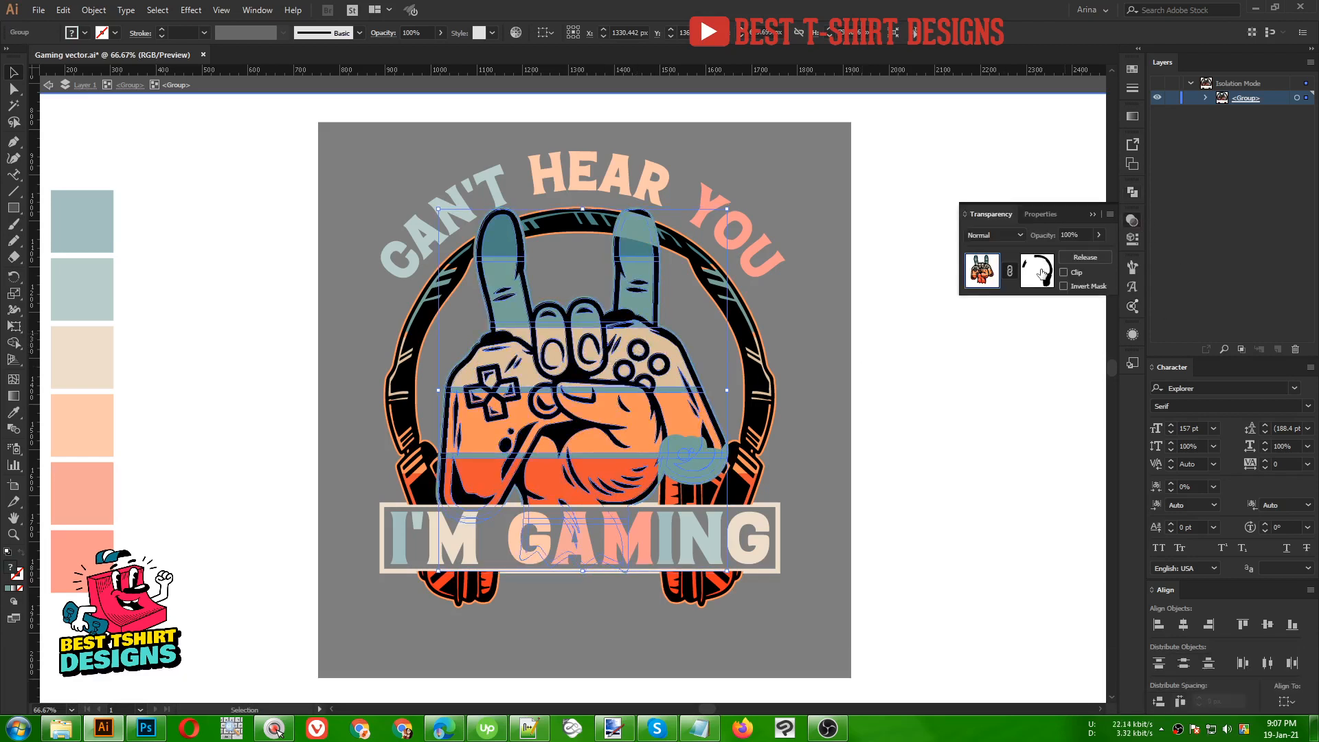
pyautogui.click(1037, 270)
pyautogui.hotkey('ctrl', 'a')
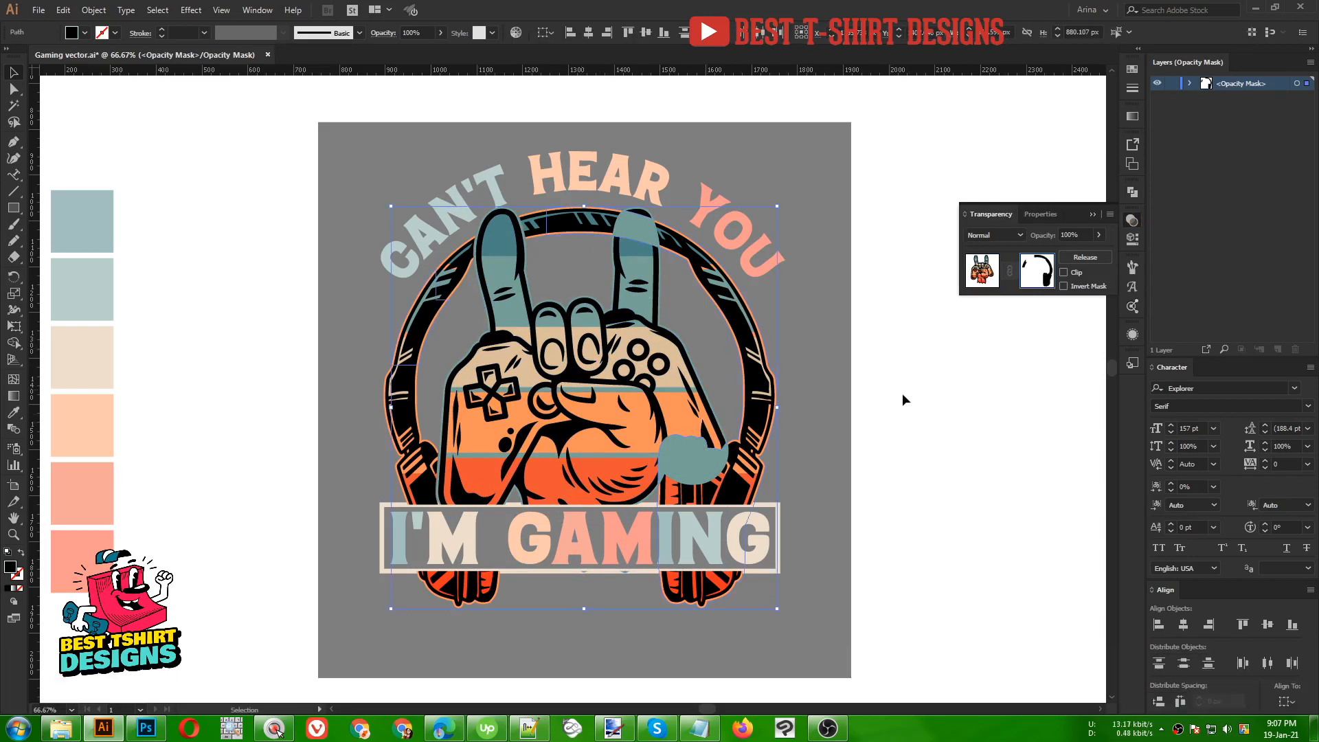
pyautogui.hotkey('ctrl', 'c')
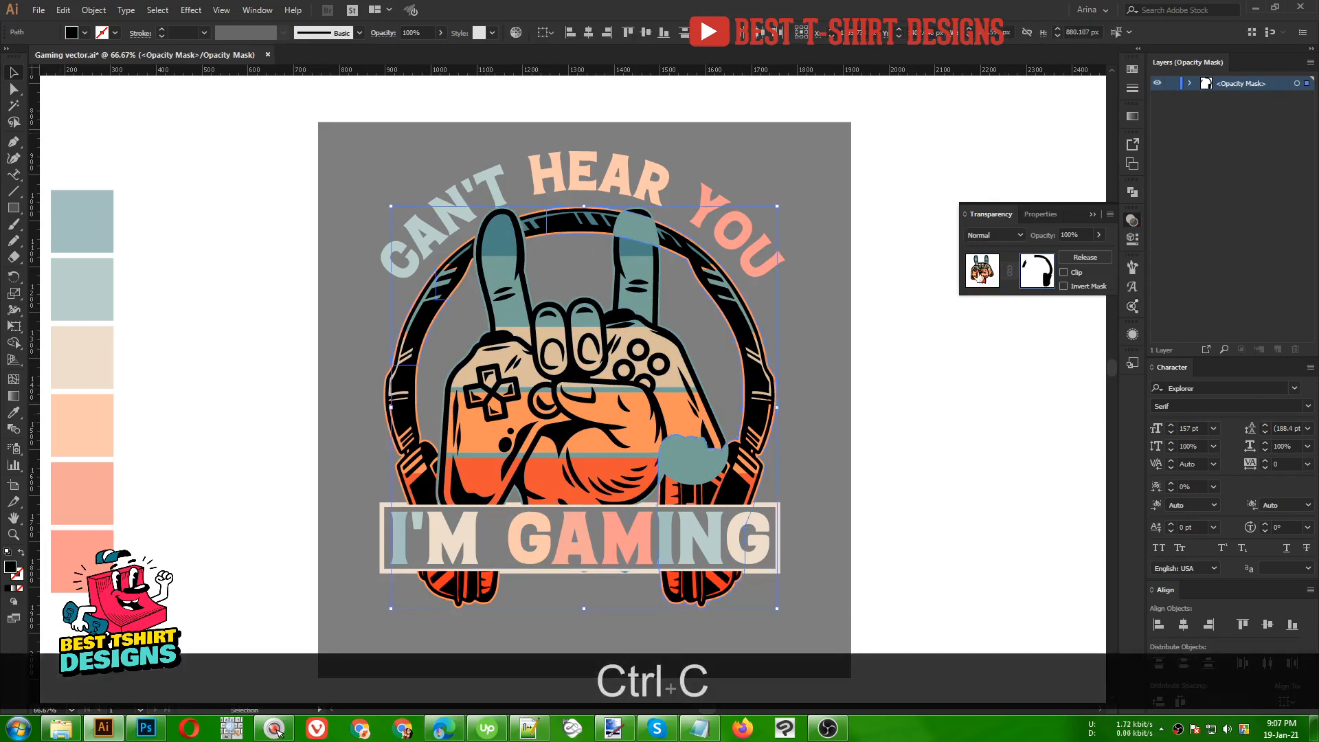
pyautogui.click(982, 270)
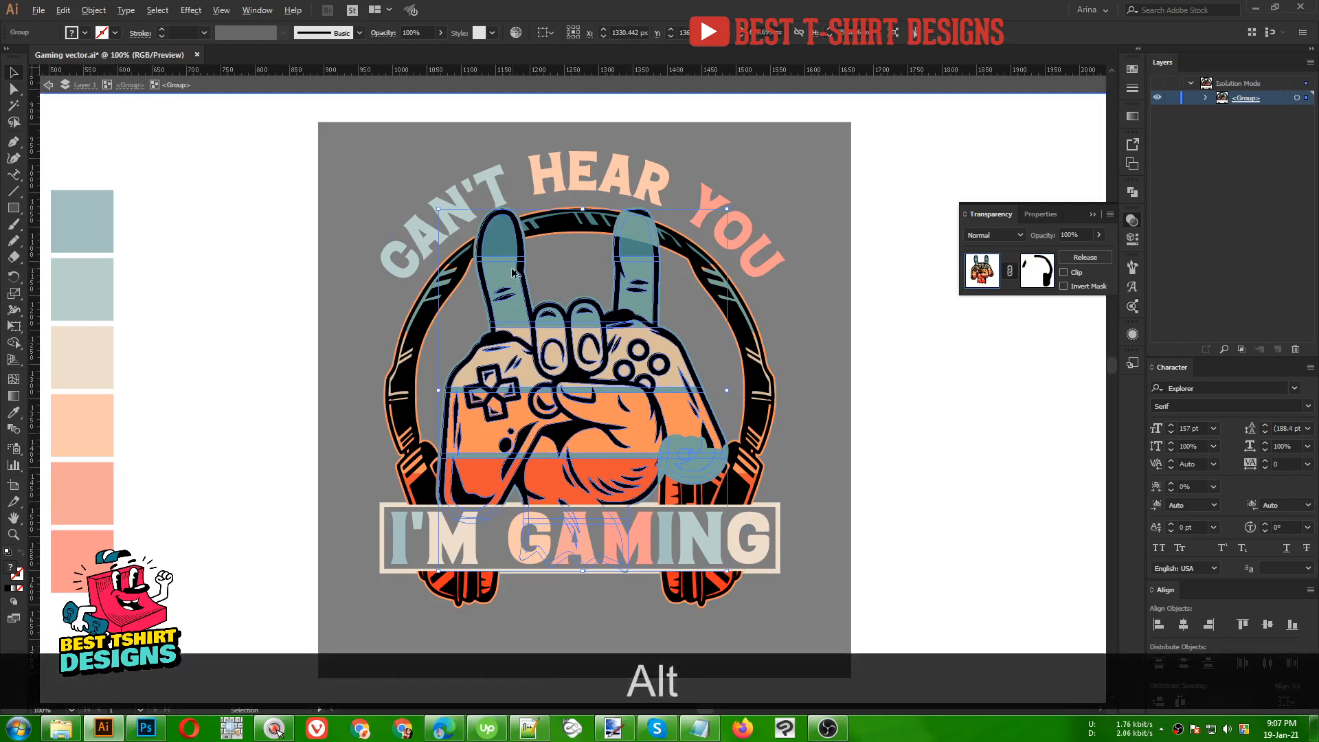
# - Give the teal hand-and-controller silhouette an opacity mask with the copied mask artwork pasted in place, and return to the normal artwork
pyautogui.scroll(2, 510, 281)
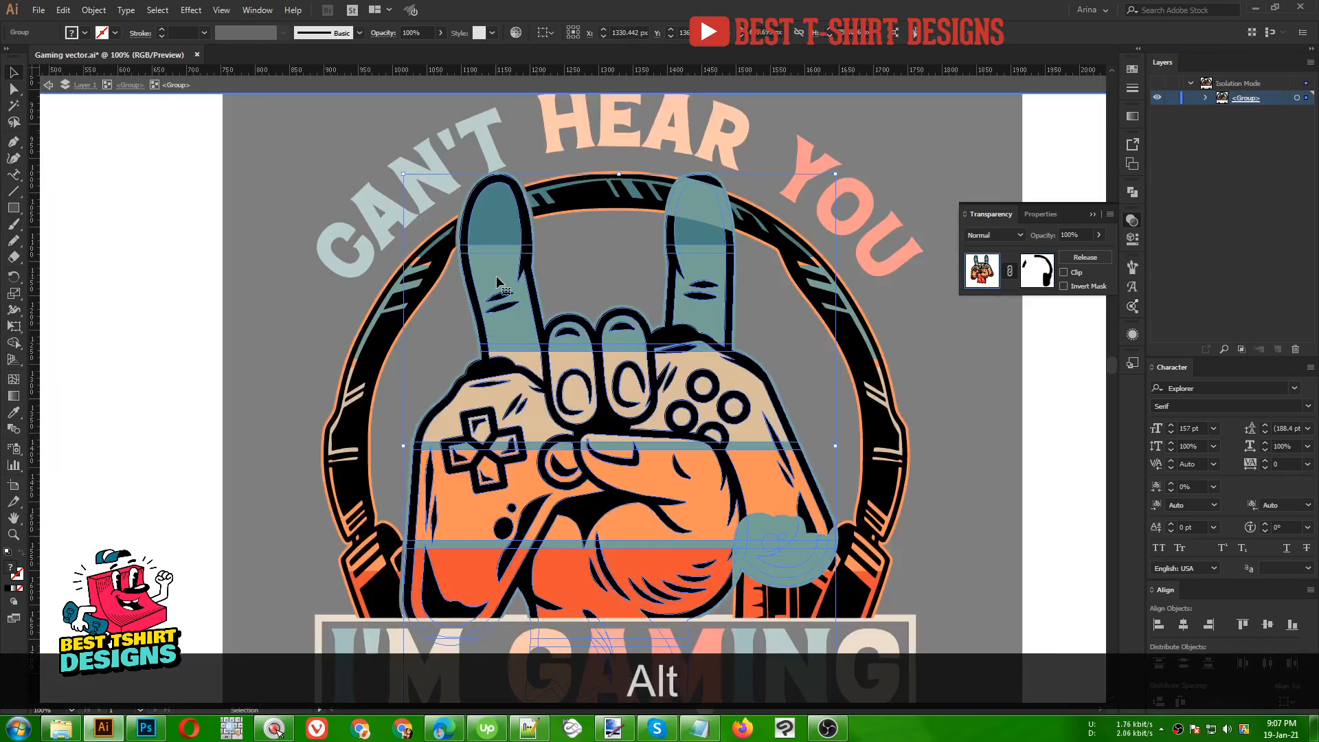
pyautogui.scroll(2, 460, 289)
pyautogui.click(461, 288)
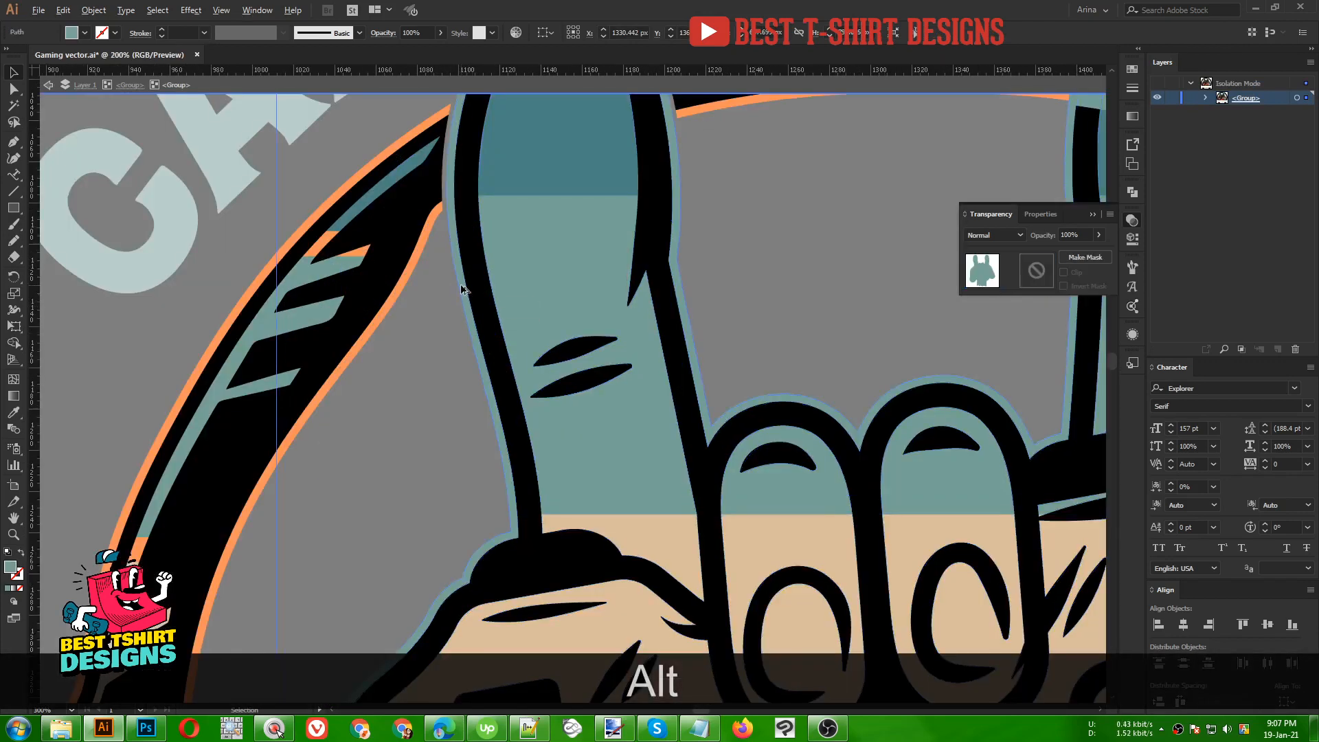
pyautogui.scroll(-3, 462, 288)
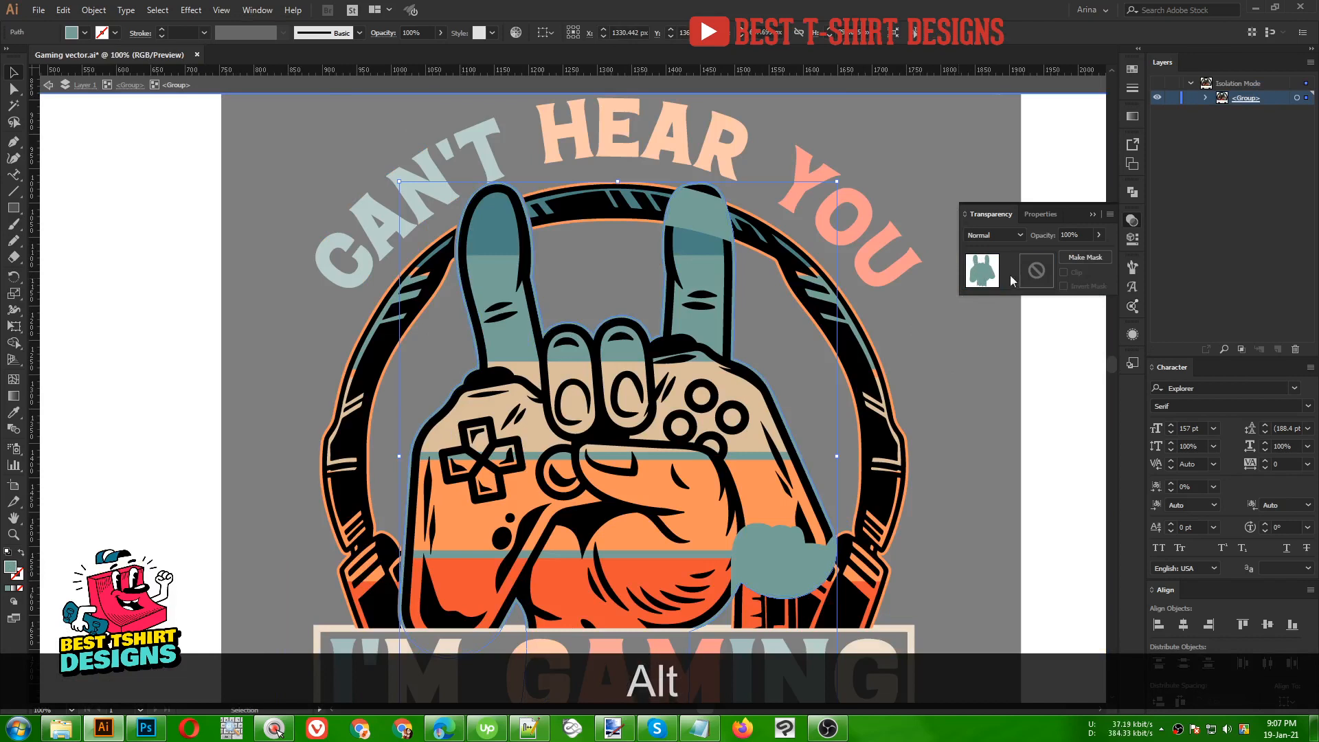
pyautogui.click(1044, 270)
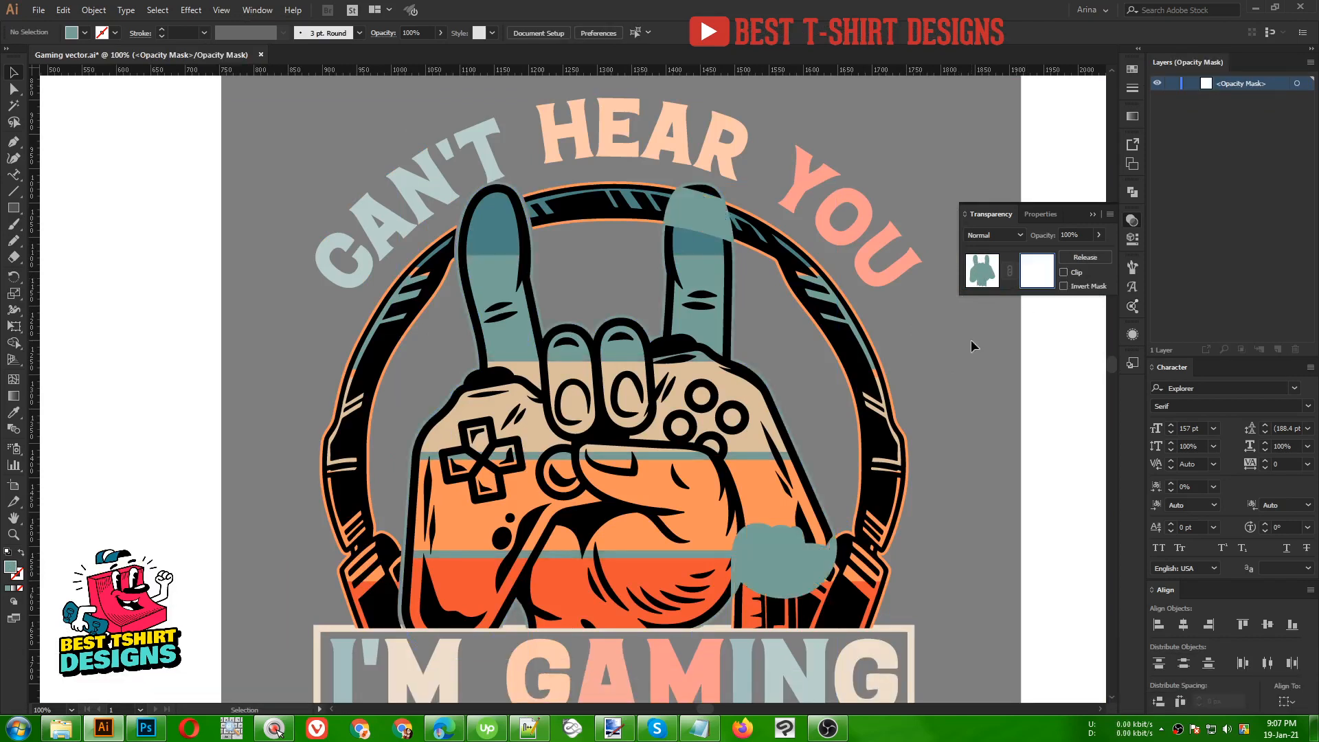
pyautogui.hotkey('ctrl', 'f')
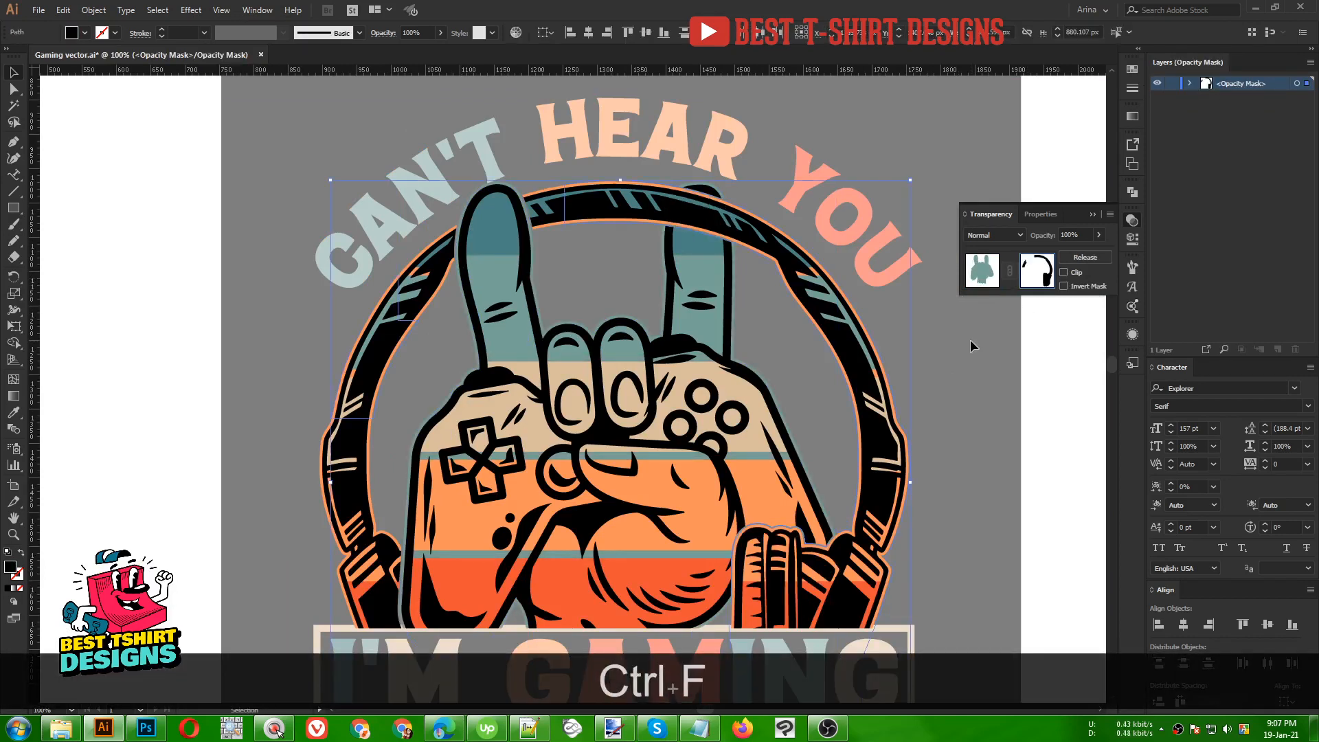
pyautogui.scroll(-1, 868, 331)
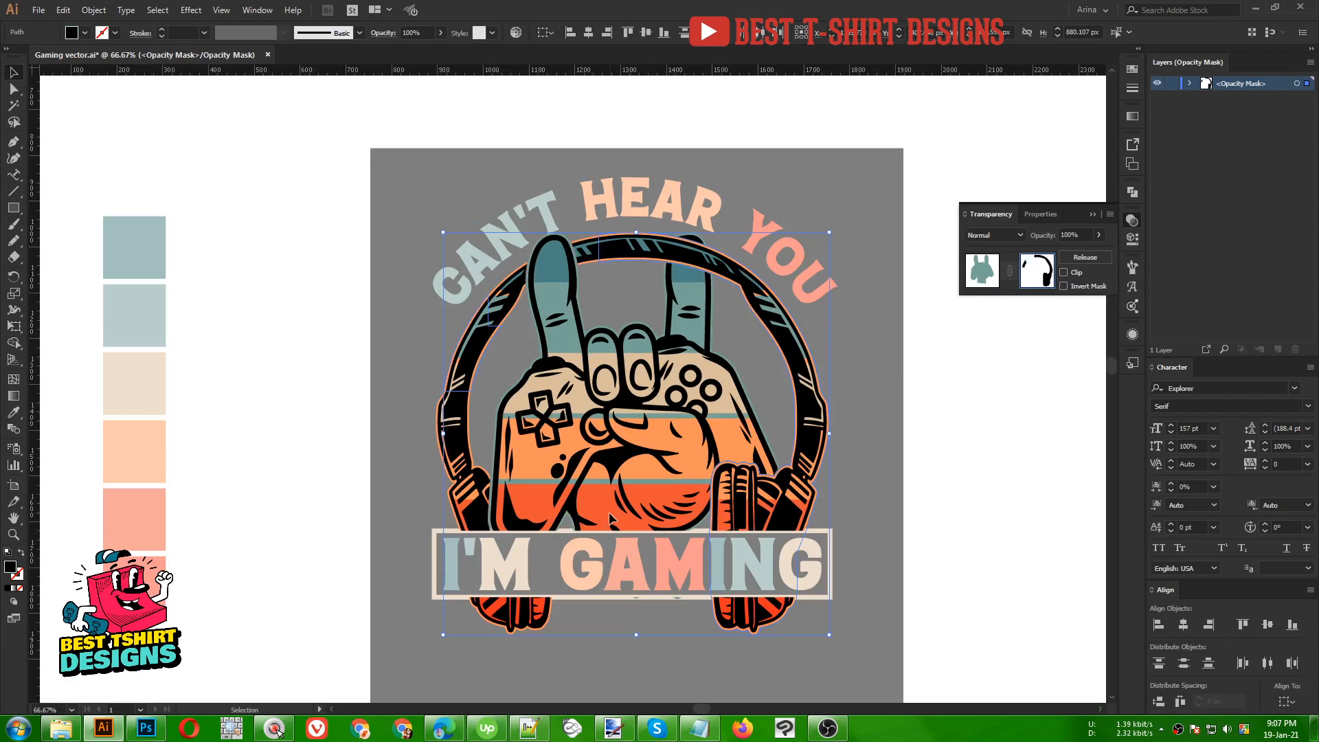
pyautogui.click(987, 285)
pyautogui.click(971, 396)
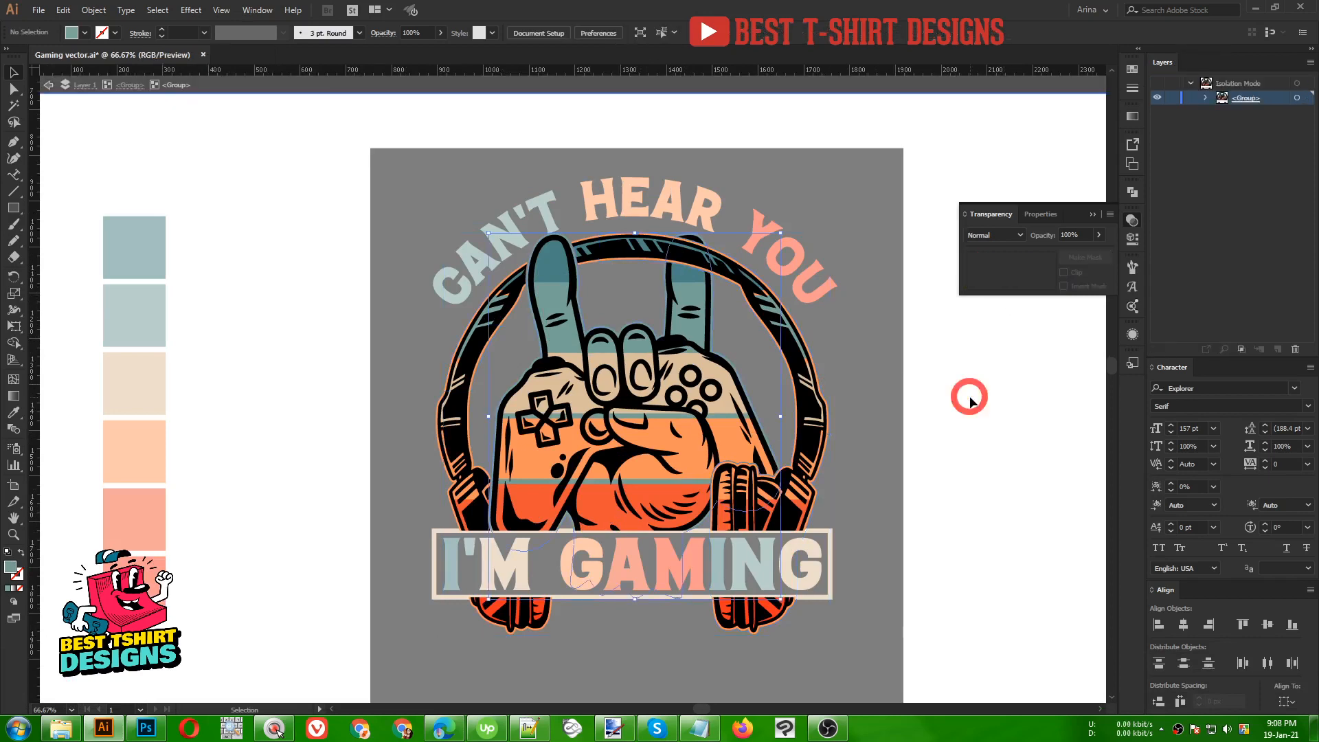
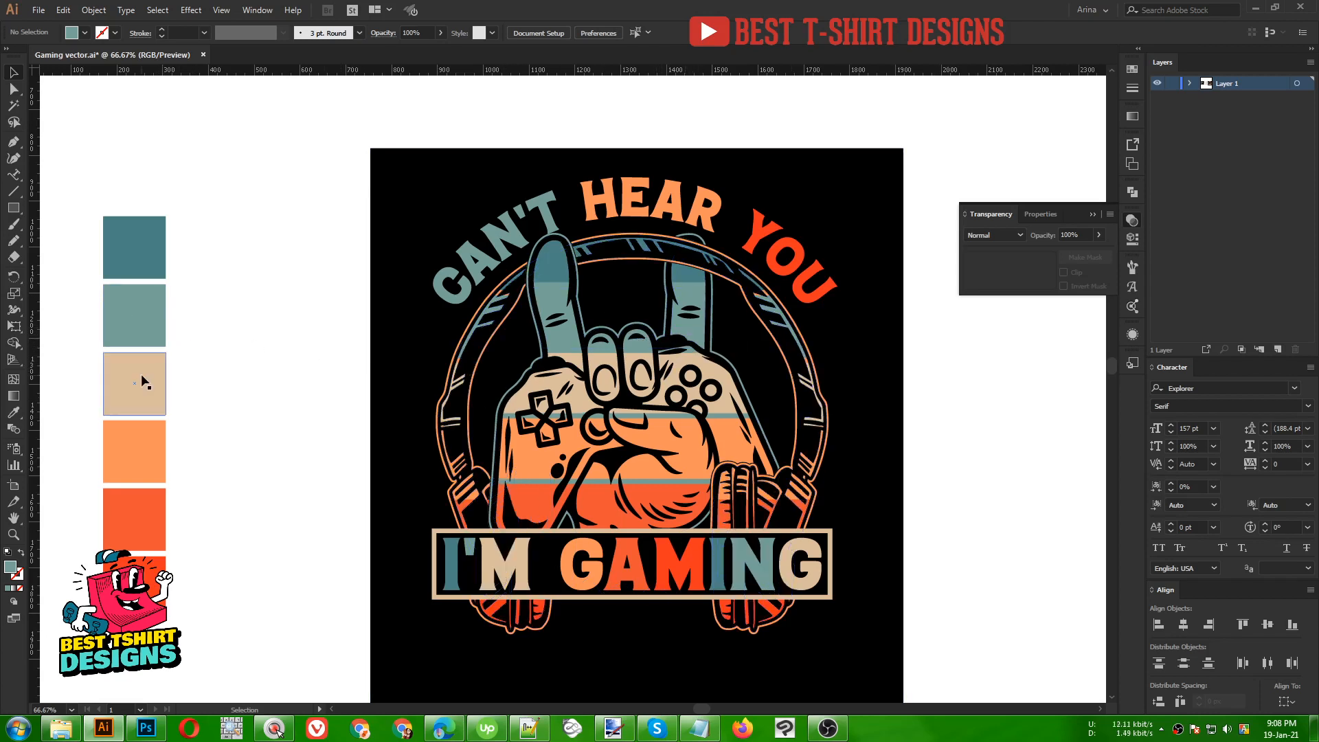
# - Move the six colour swatches onto the artboard, resize them to about 889 px tall to match the headphones' height, and cut them
pyautogui.moveTo(141, 375); pyautogui.dragTo(457, 379)
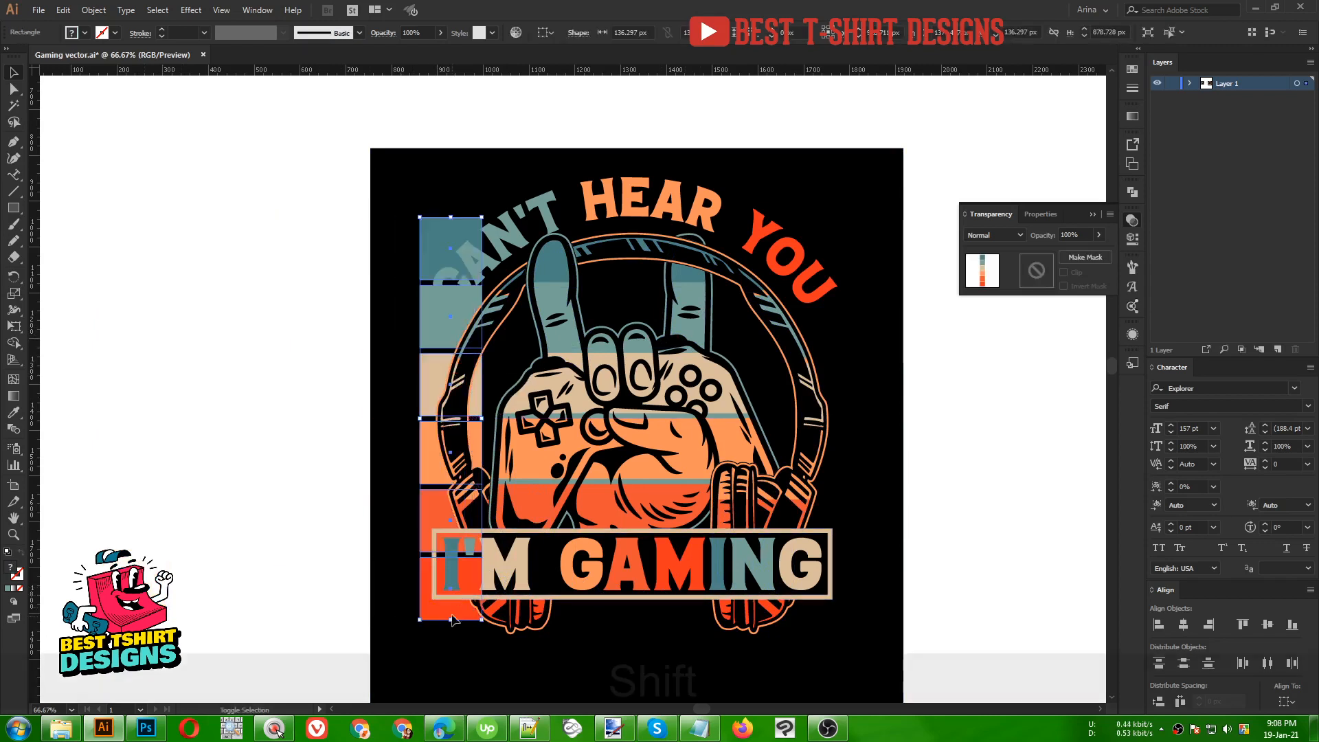
pyautogui.moveTo(453, 621); pyautogui.dragTo(472, 635)
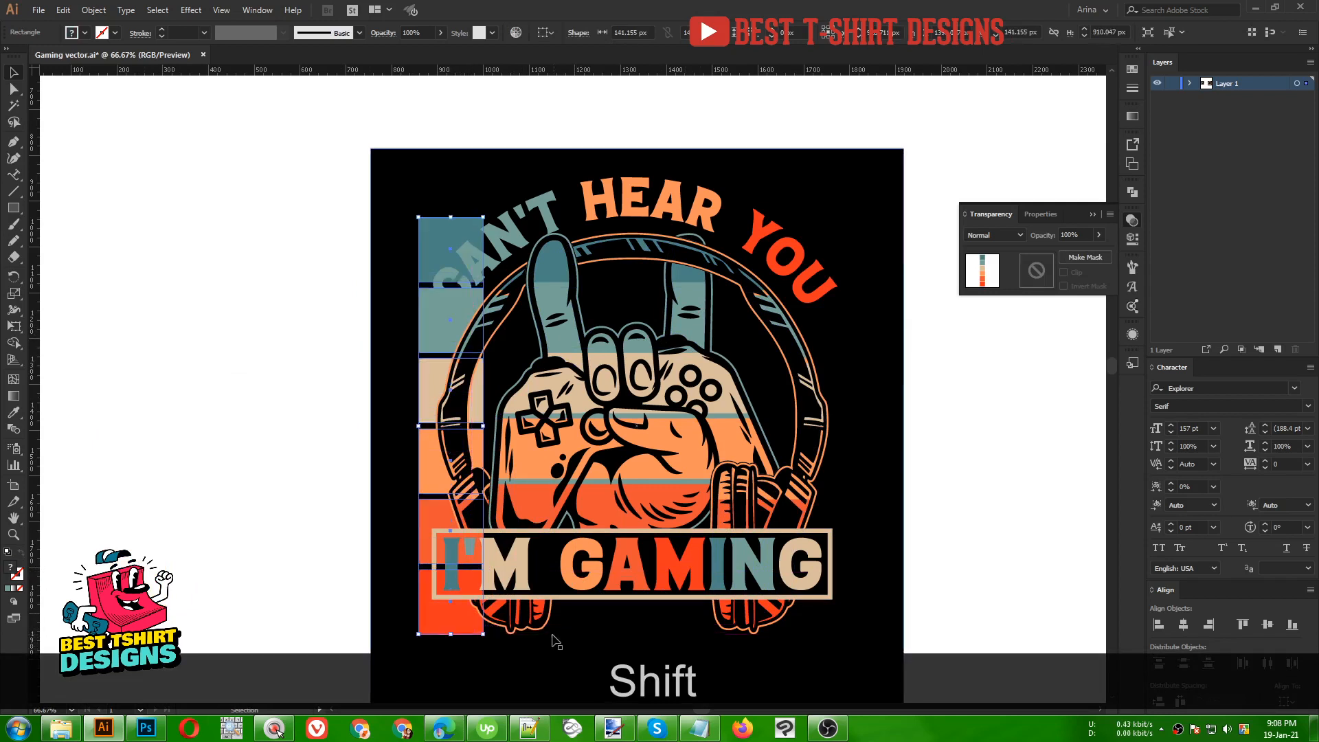
pyautogui.moveTo(451, 217); pyautogui.dragTo(459, 231)
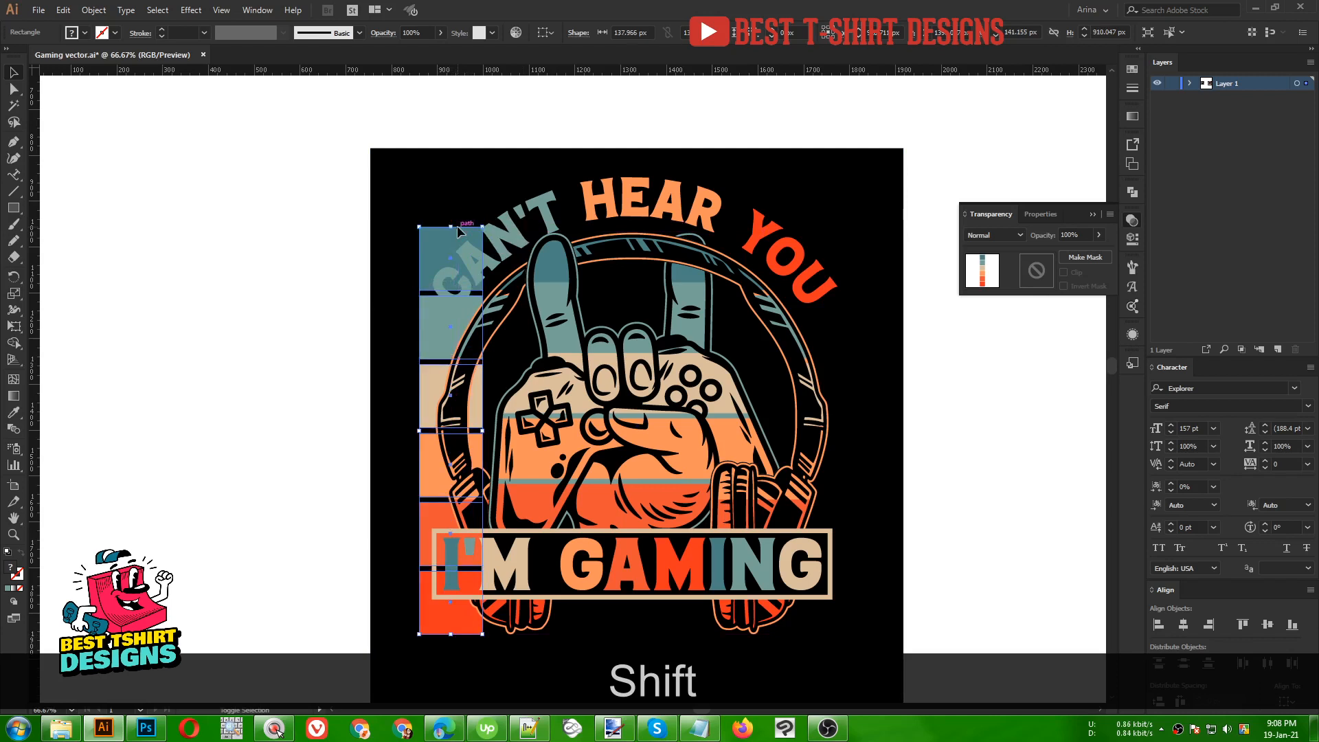
pyautogui.hotkey('ctrl', 'x')
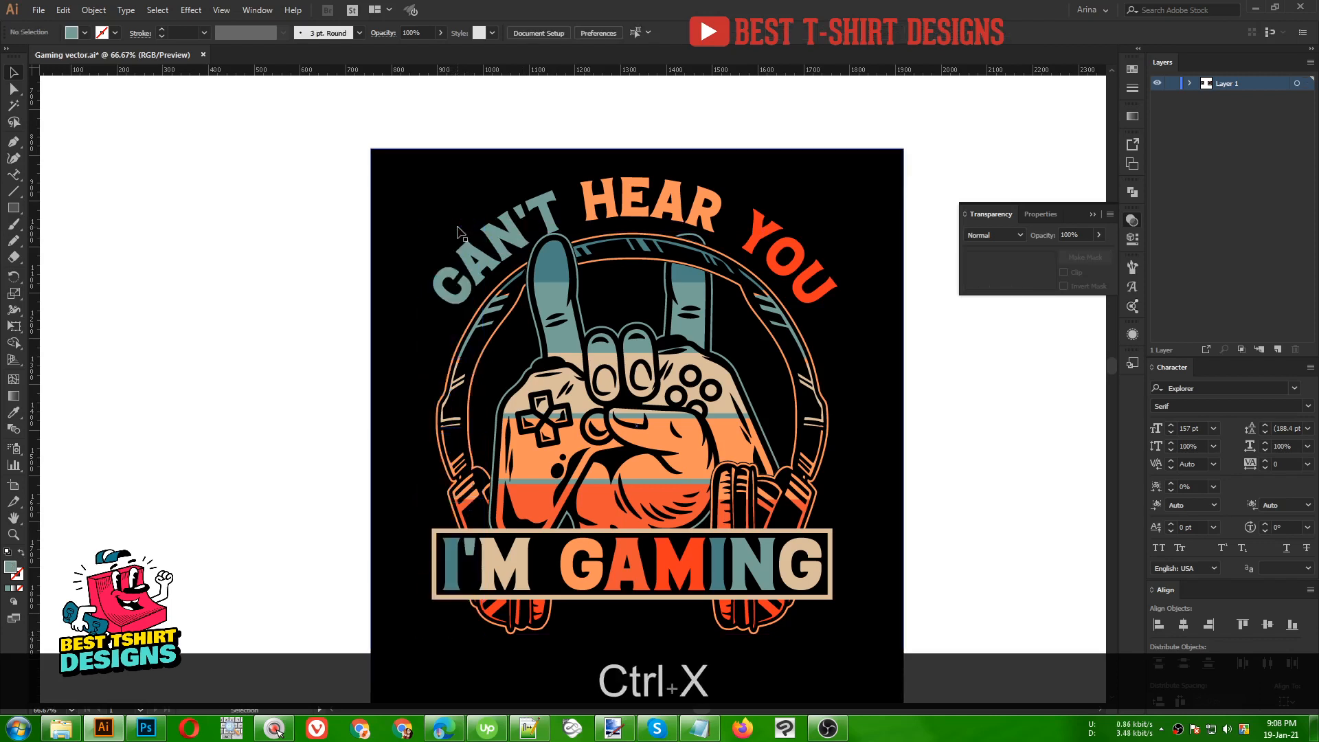
# - Isolate the headphones group inside the design and delete its striped colour fills, leaving the black line art and outline
pyautogui.click(519, 294)
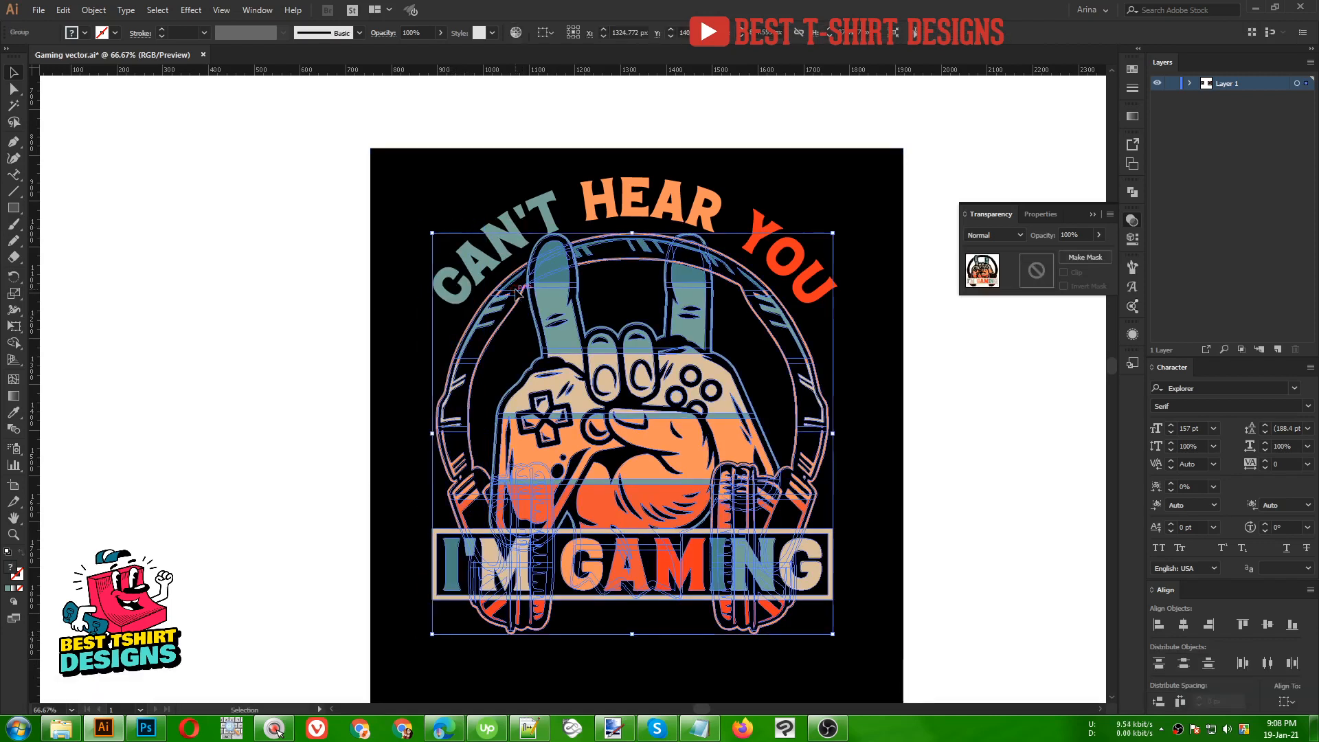
pyautogui.doubleClick(518, 292)
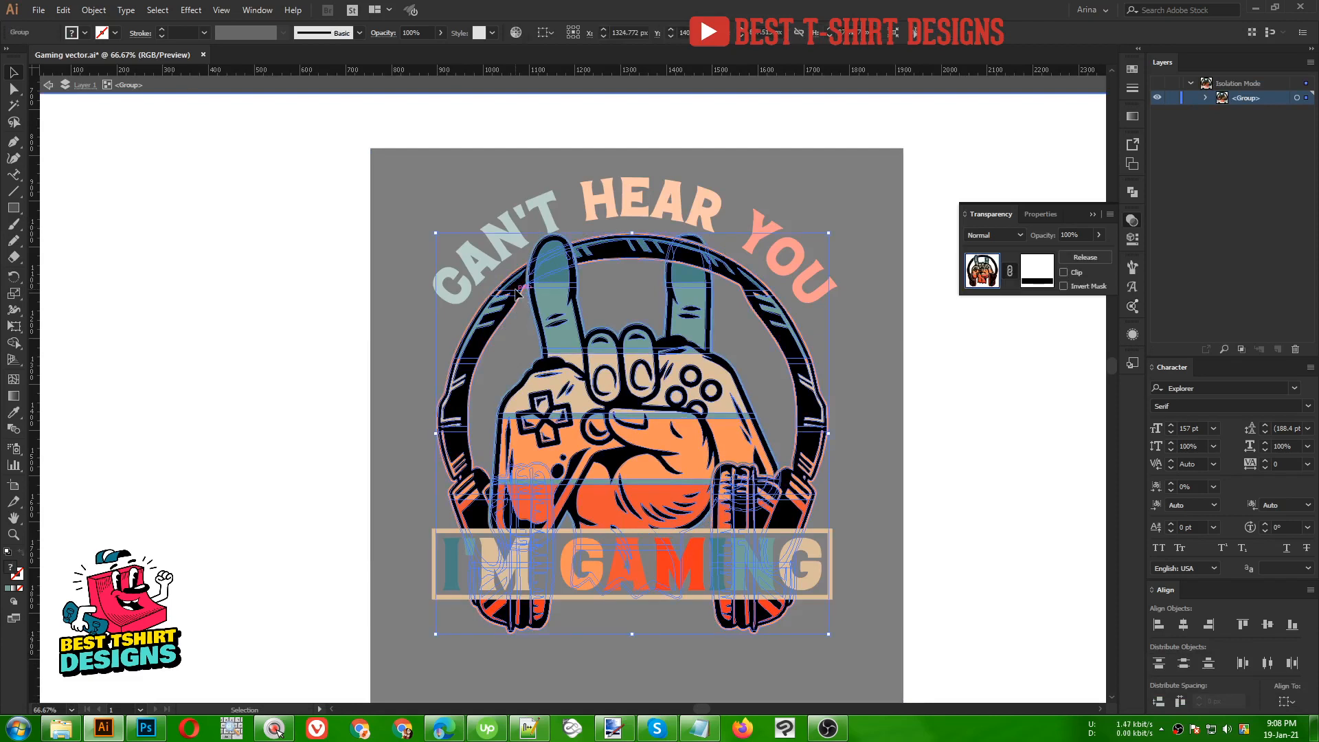
pyautogui.doubleClick(517, 292)
pyautogui.click(518, 292)
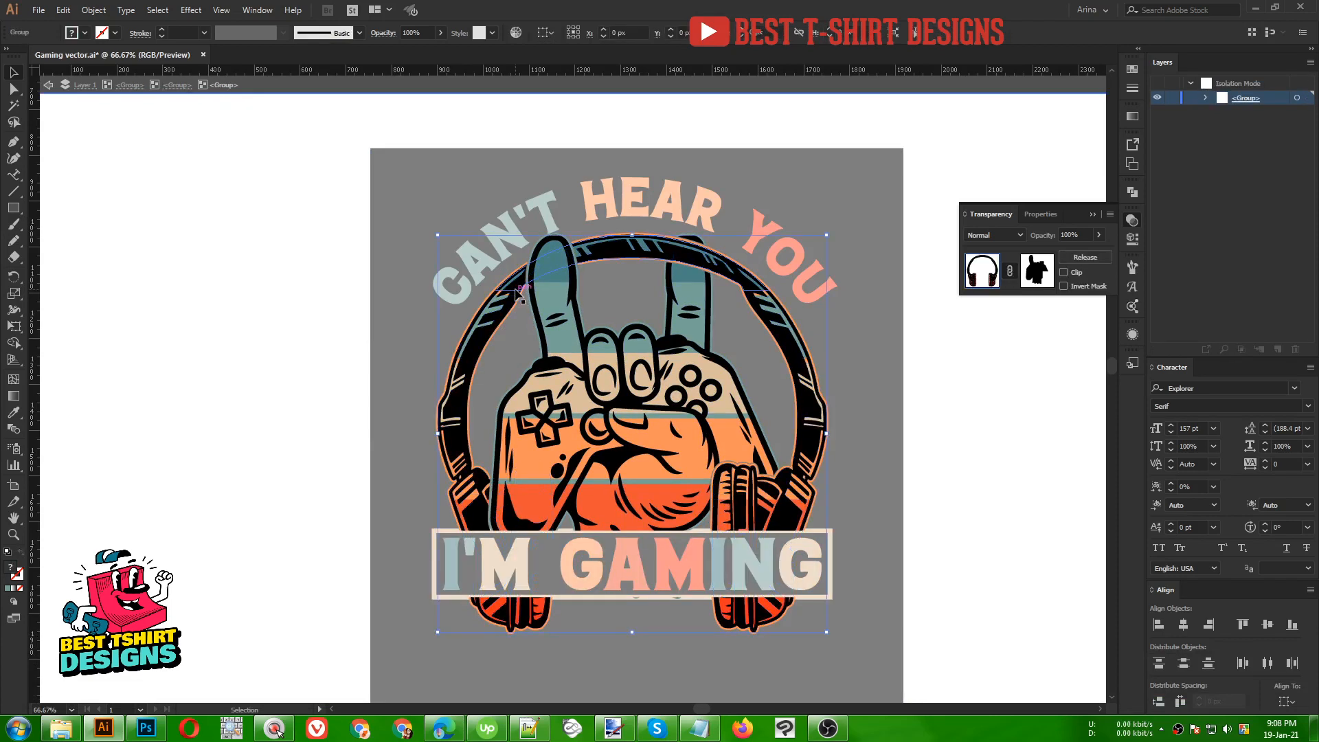
pyautogui.doubleClick(517, 293)
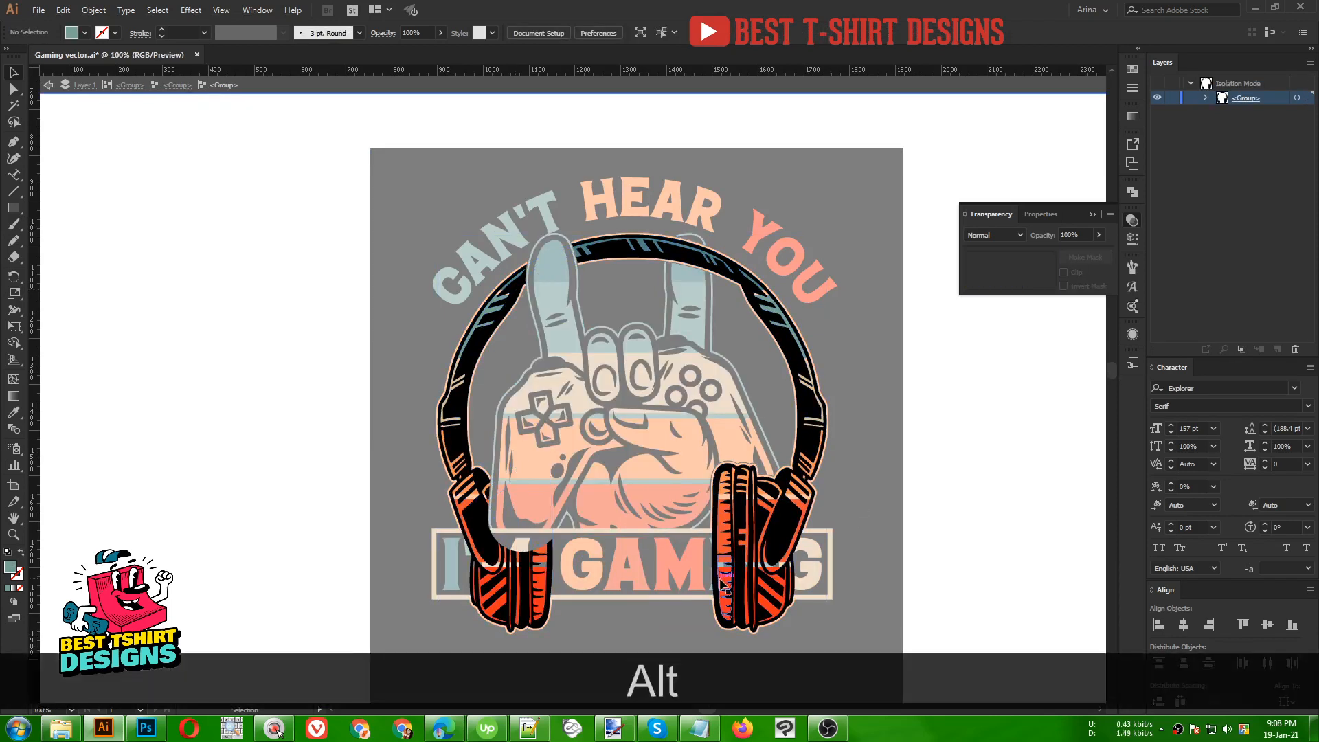
pyautogui.scroll(2, 727, 550)
pyautogui.click(727, 488)
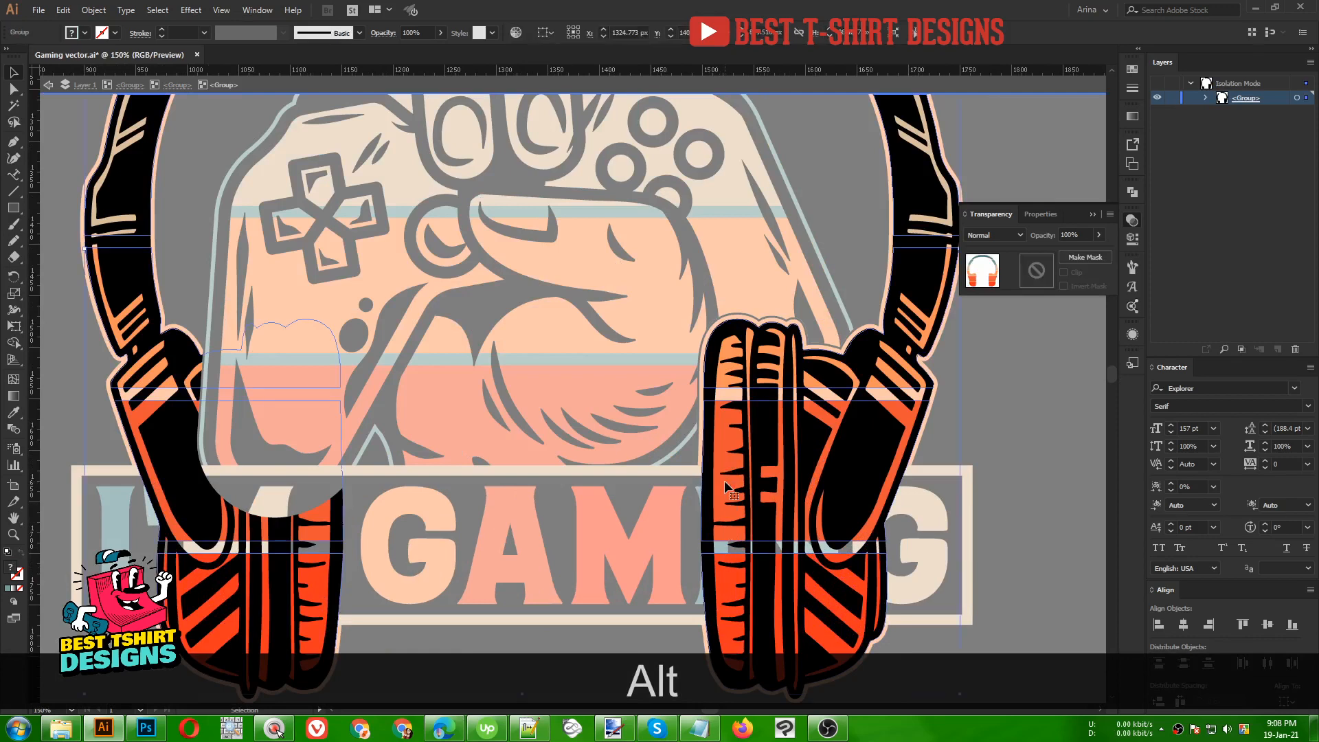
pyautogui.scroll(-2, 608, 496)
pyautogui.scroll(1, 579, 489)
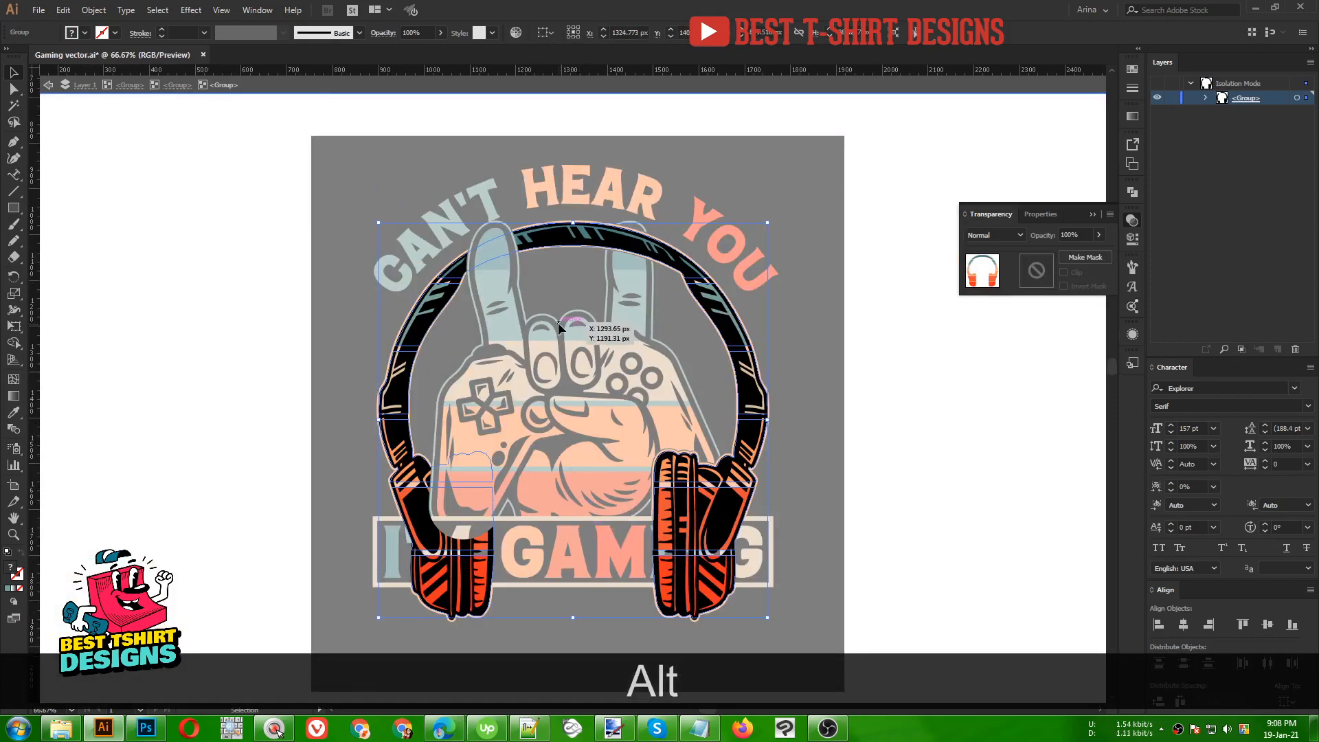
pyautogui.press('Delete')
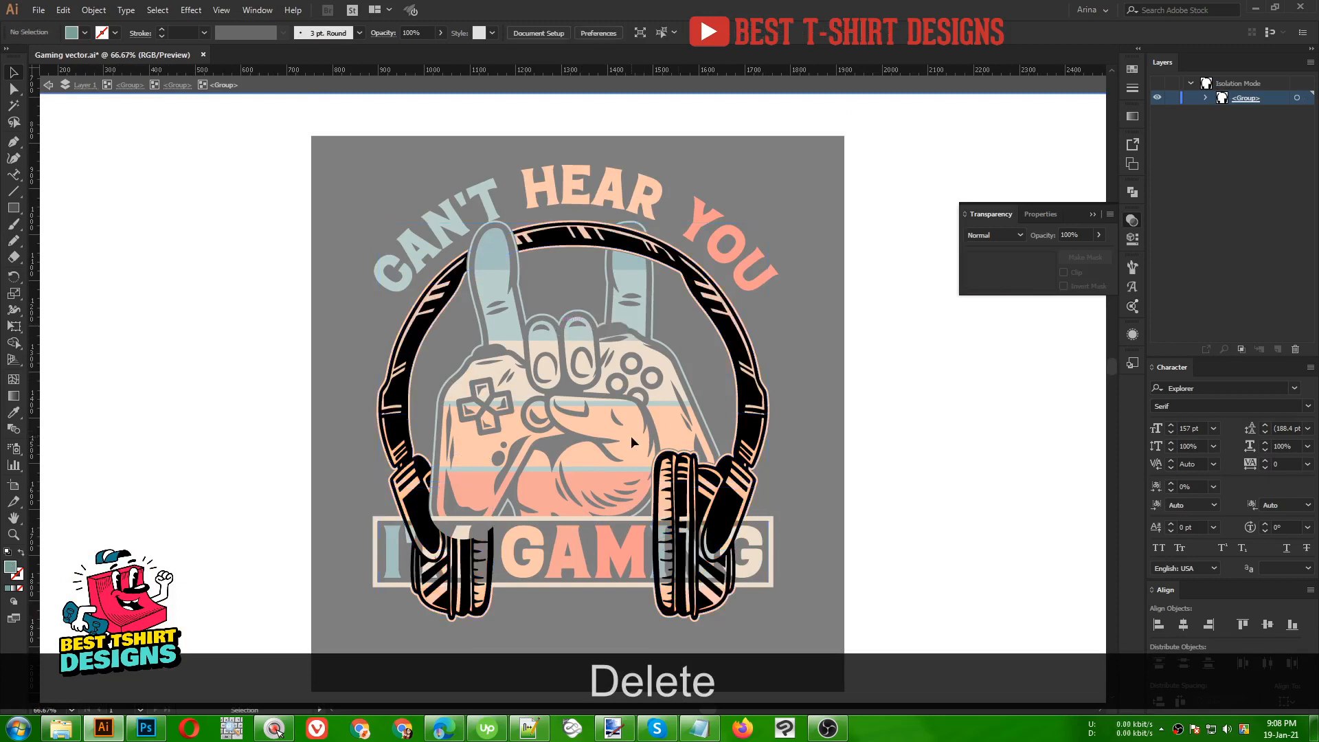
# - Paste the colour stripes in place, widen them to about 933 px to span the headphones, and place them behind the black headphone line art
pyautogui.scroll(-2, 632, 440)
pyautogui.hotkey('ctrl', 'f')
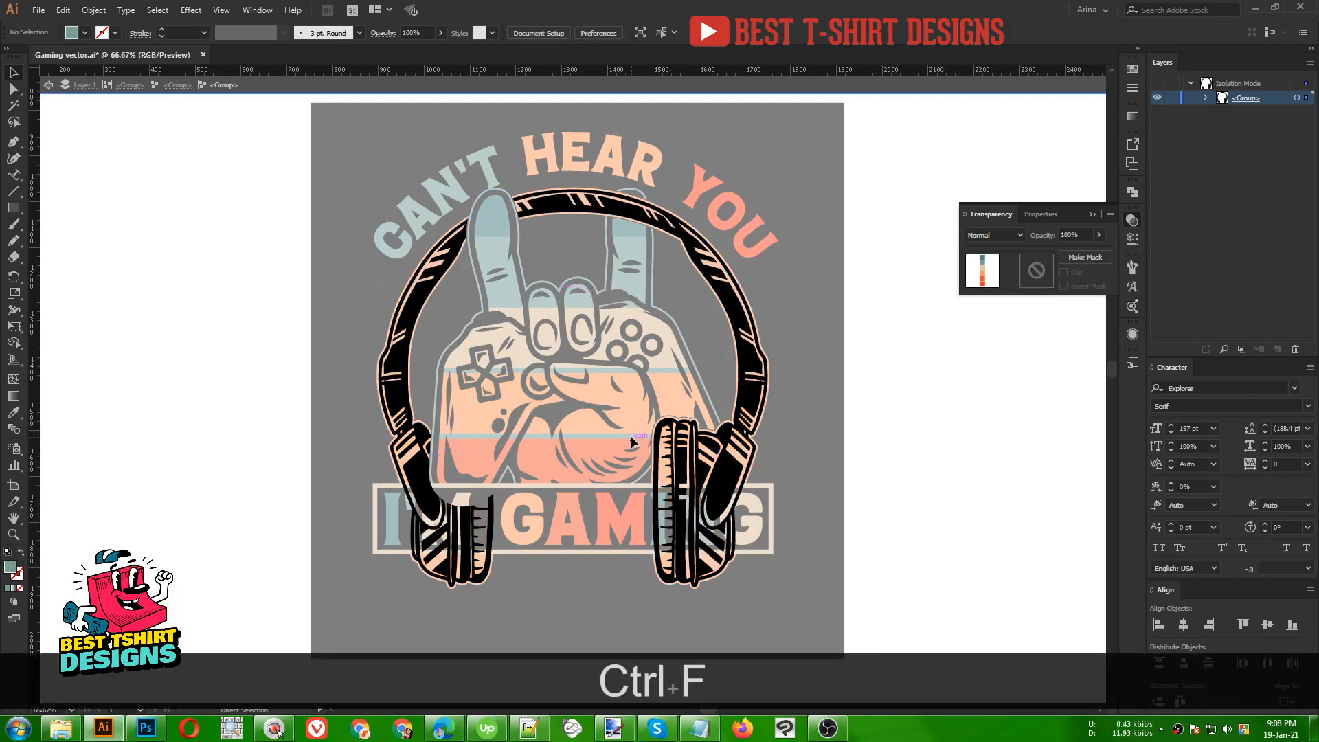
pyautogui.moveTo(424, 385); pyautogui.dragTo(788, 429)
pyautogui.hotkey('ctrl', 'x')
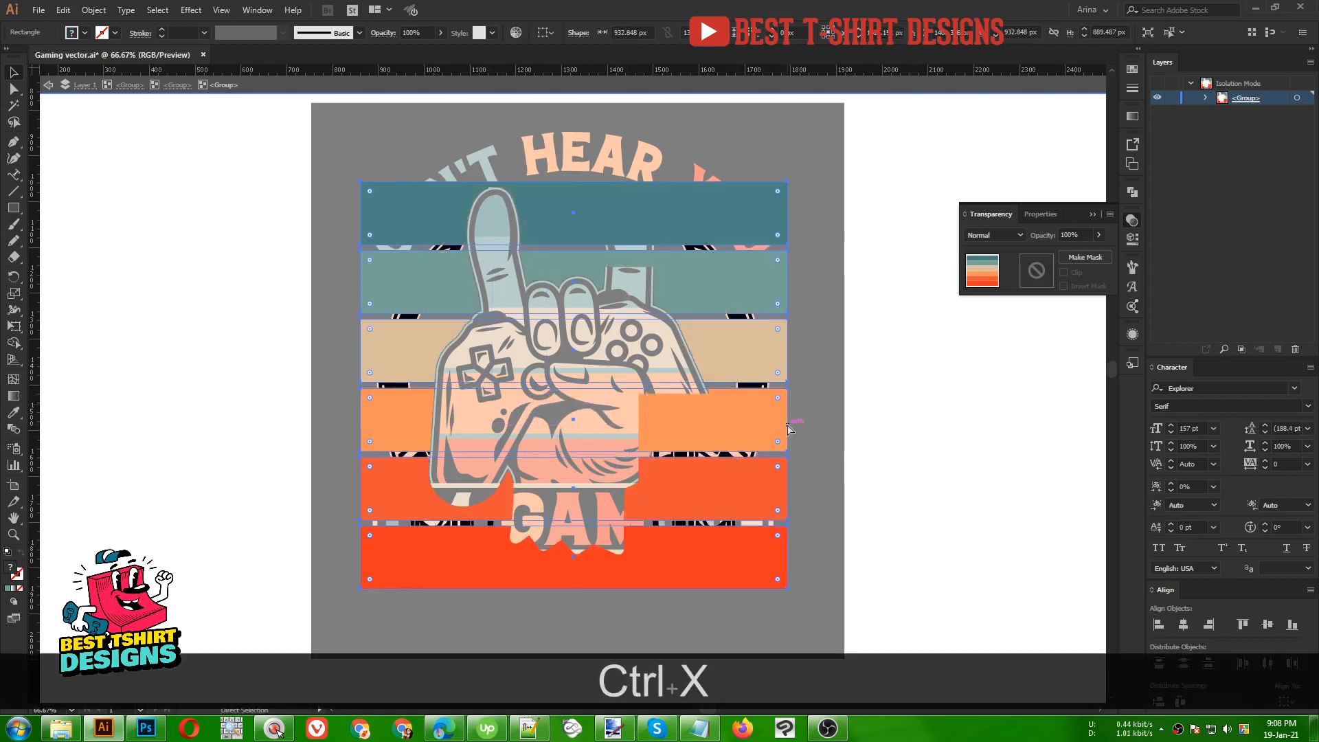
pyautogui.click(744, 399)
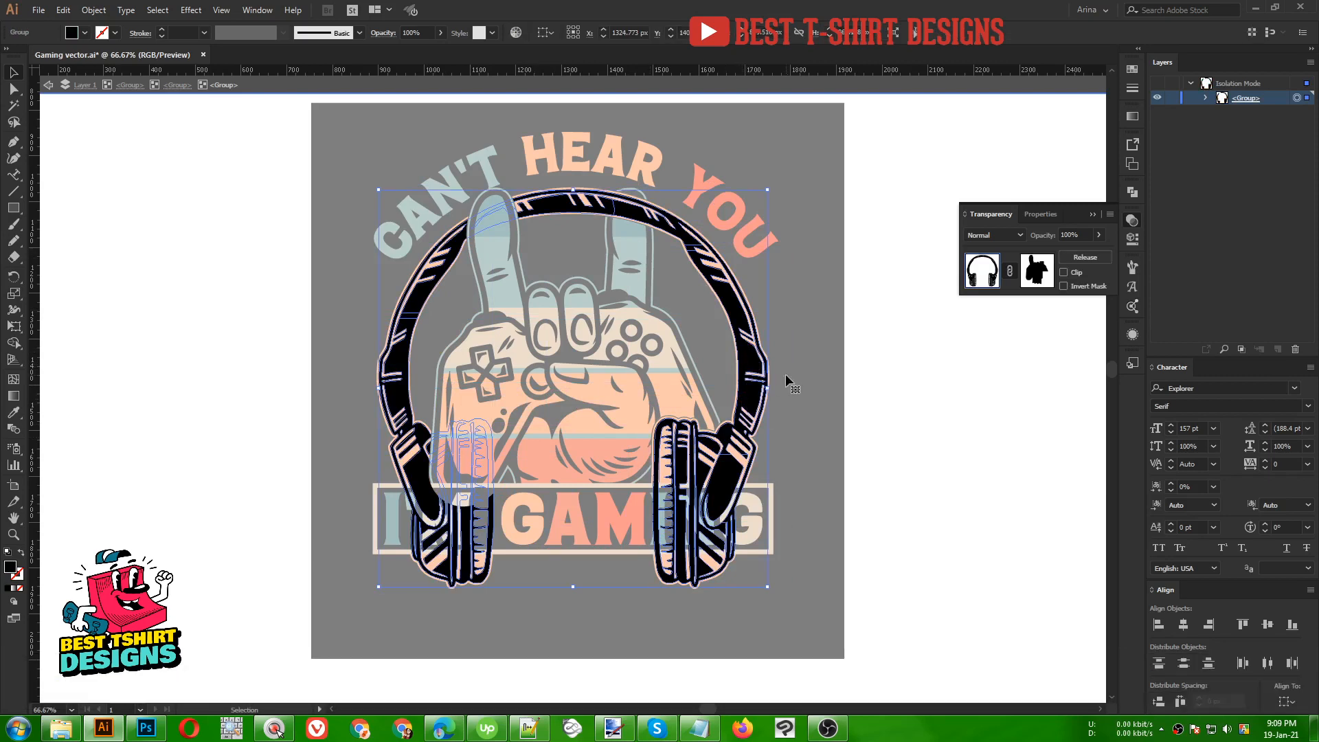
pyautogui.hotkey('ctrl', 'b')
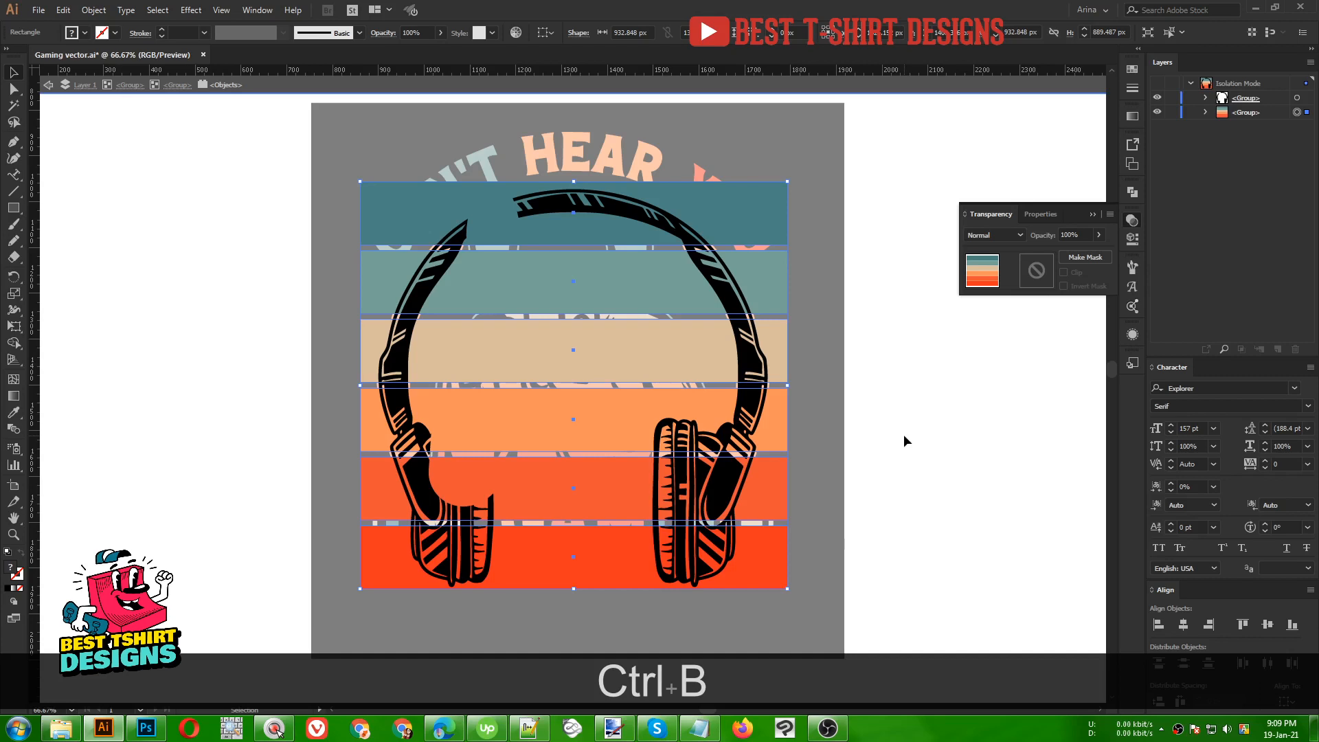
# - Remove the stripe areas outside the headphones with Shape Builder, keeping the stripes inside, and exit isolation mode
pyautogui.keyDown('shift'); pyautogui.click(758, 407); pyautogui.keyUp('shift')
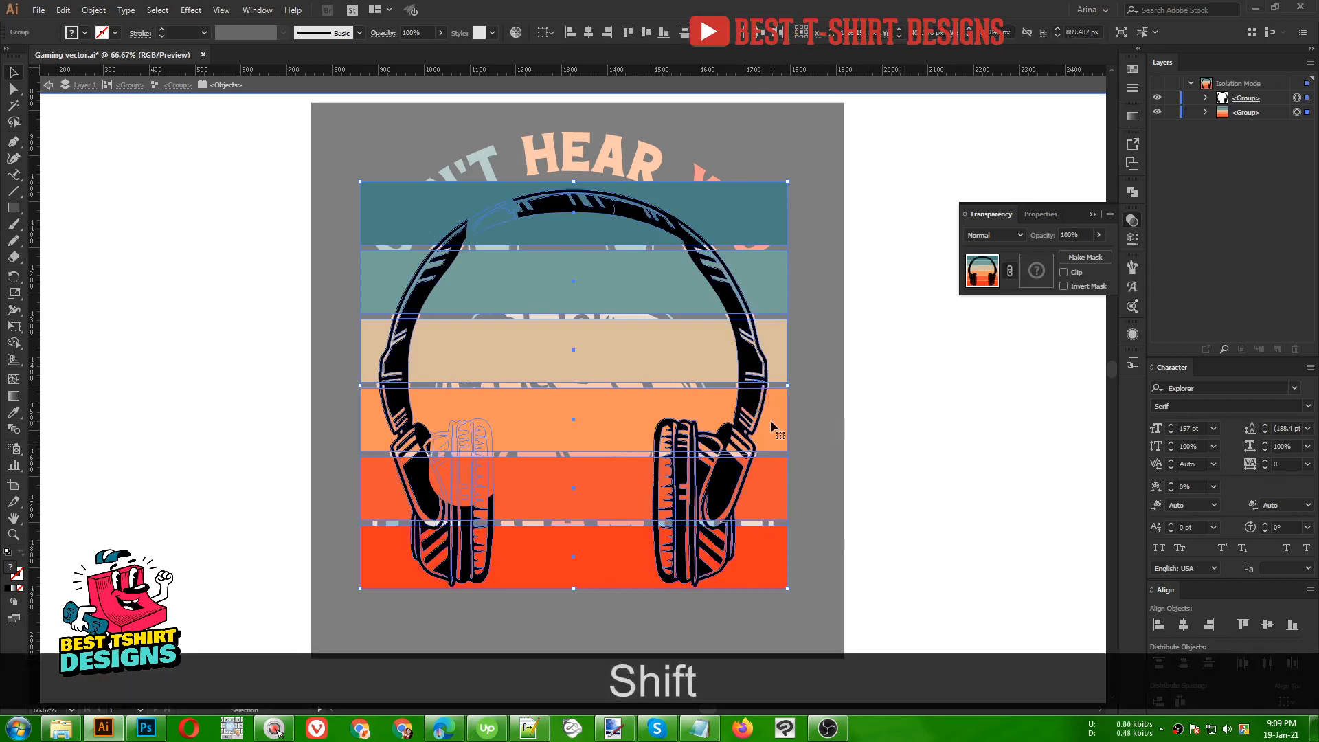
pyautogui.hotkey('shift', 'm')
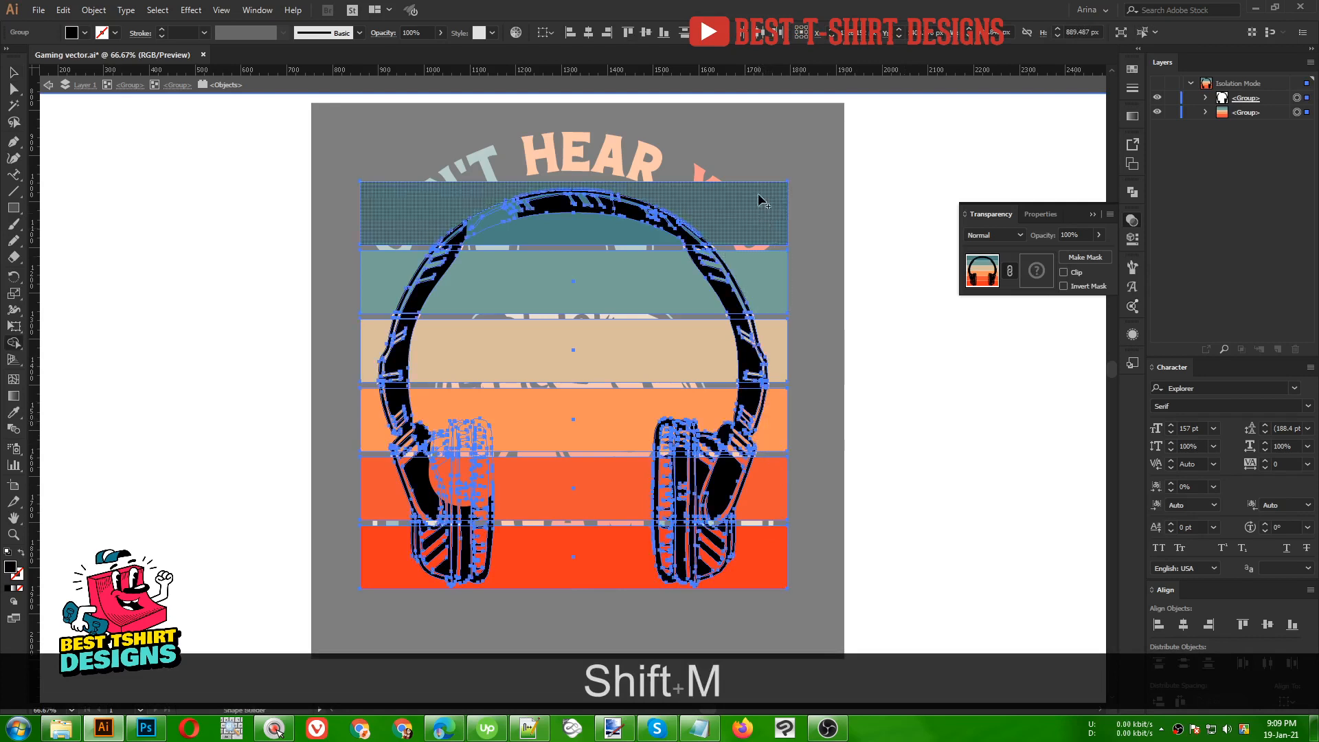
pyautogui.press('alt')
pyautogui.moveTo(753, 191); pyautogui.dragTo(783, 583)
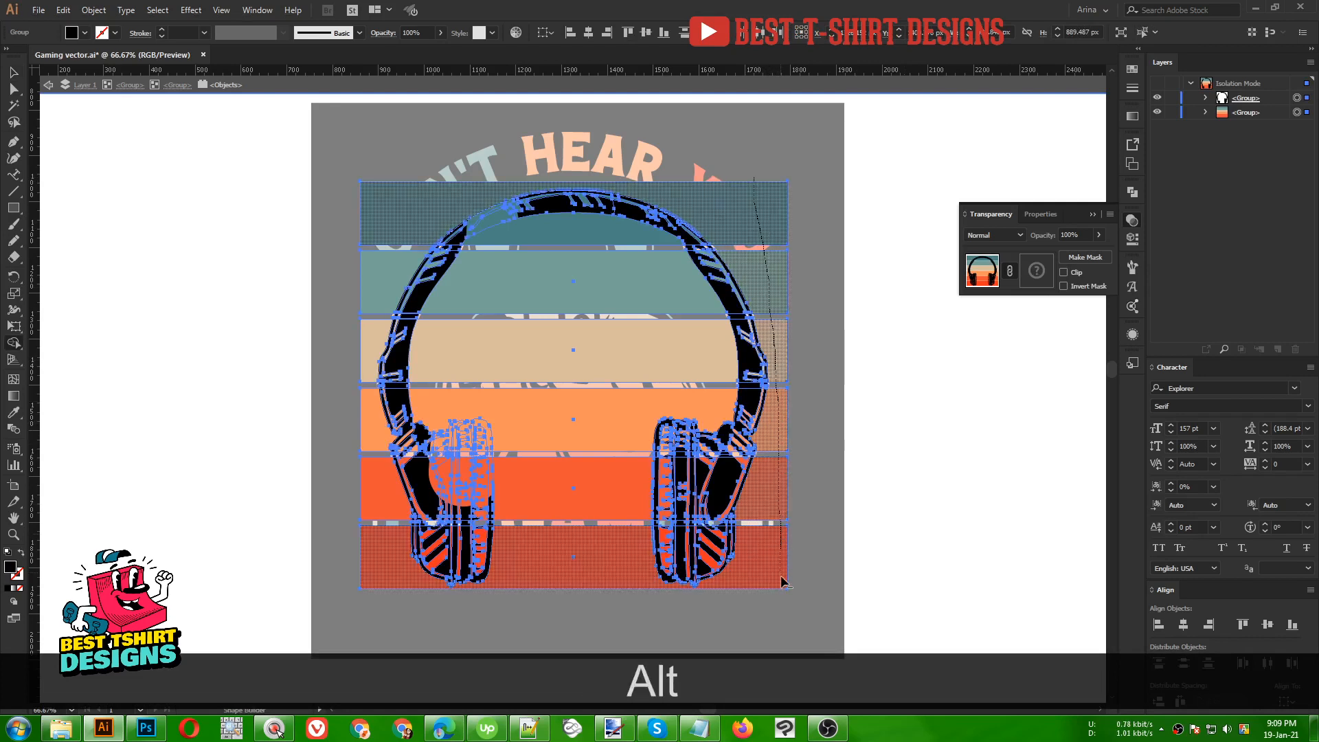
pyautogui.moveTo(498, 584); pyautogui.dragTo(498, 584)
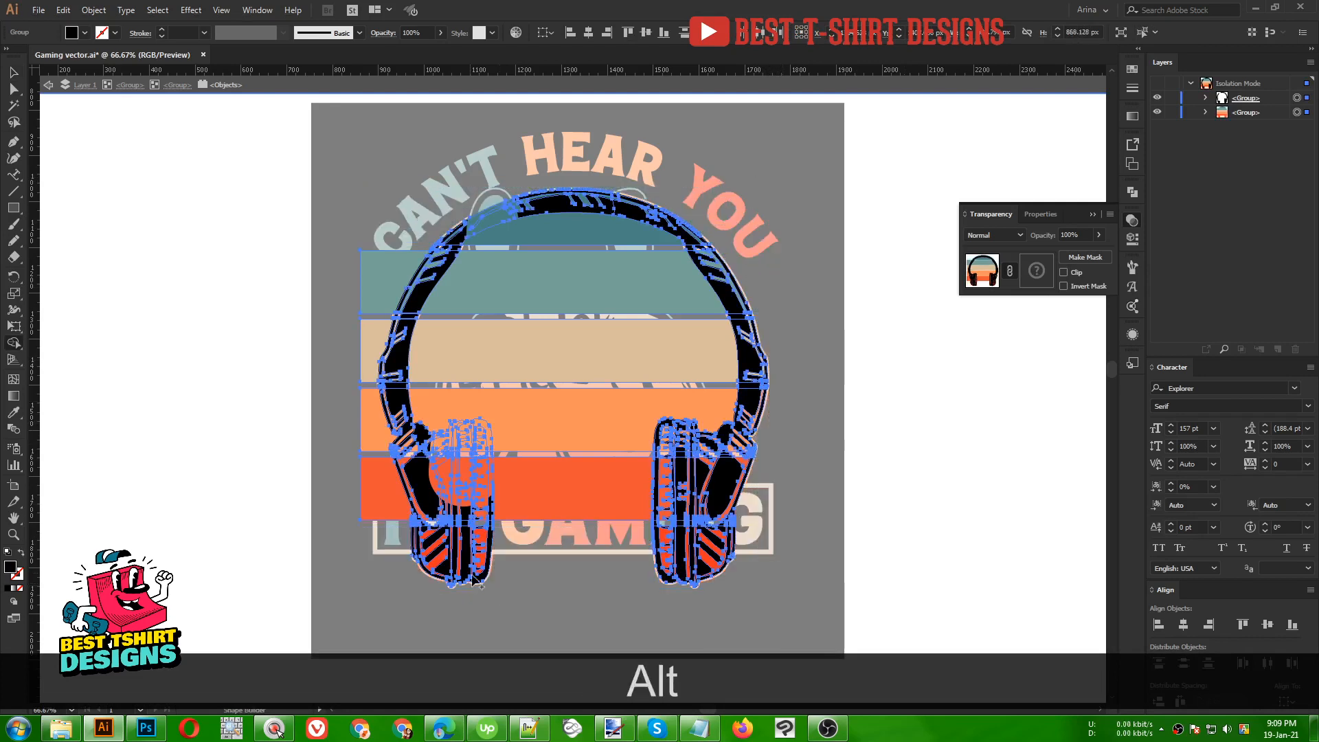
pyautogui.moveTo(382, 242)
pyautogui.mouseDown()
pyautogui.moveTo(368, 423)
pyautogui.moveTo(386, 545)
pyautogui.mouseUp()
pyautogui.moveTo(858, 430); pyautogui.dragTo(870, 406)
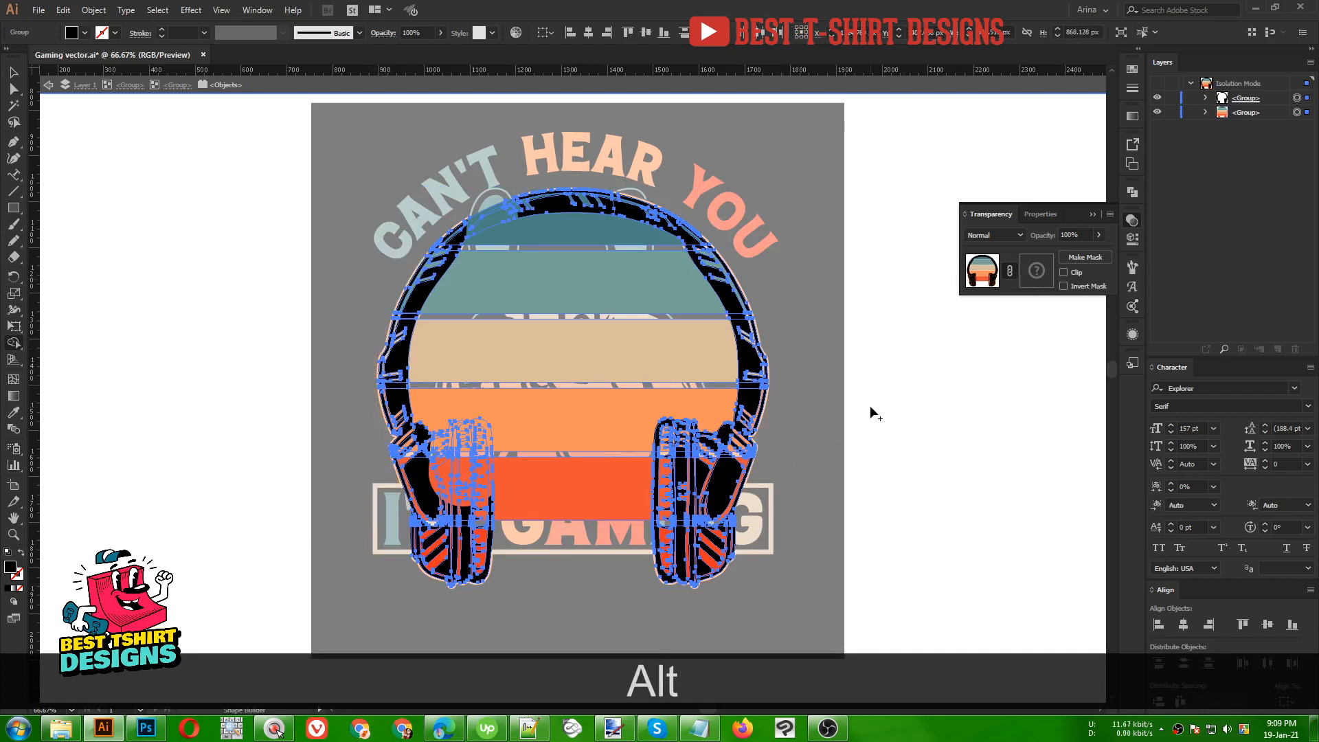
pyautogui.press('v')
pyautogui.doubleClick(901, 385)
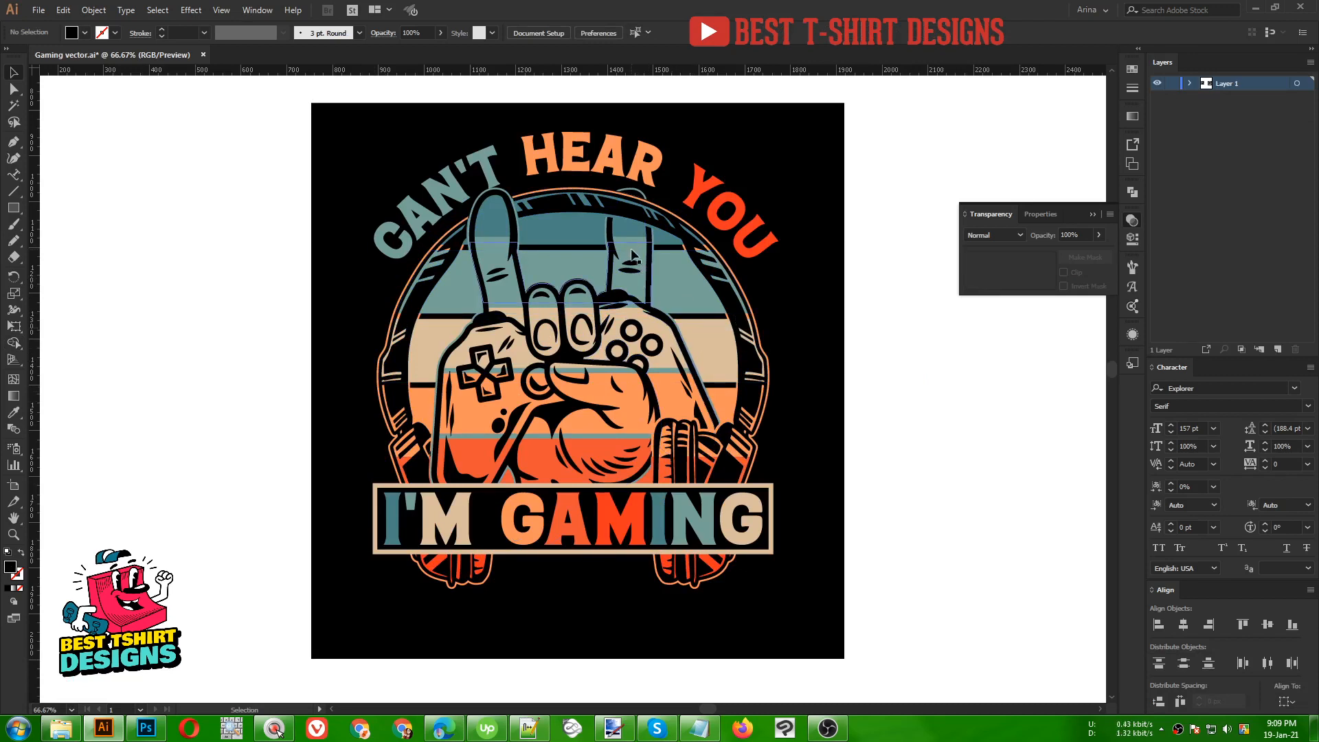
# - Isolate the hand artwork, offset the teal outline behind the hand by 4 px with round joins, and cut the enlarged copy
pyautogui.scroll(1, 500, 173)
pyautogui.scroll(1, 500, 173)
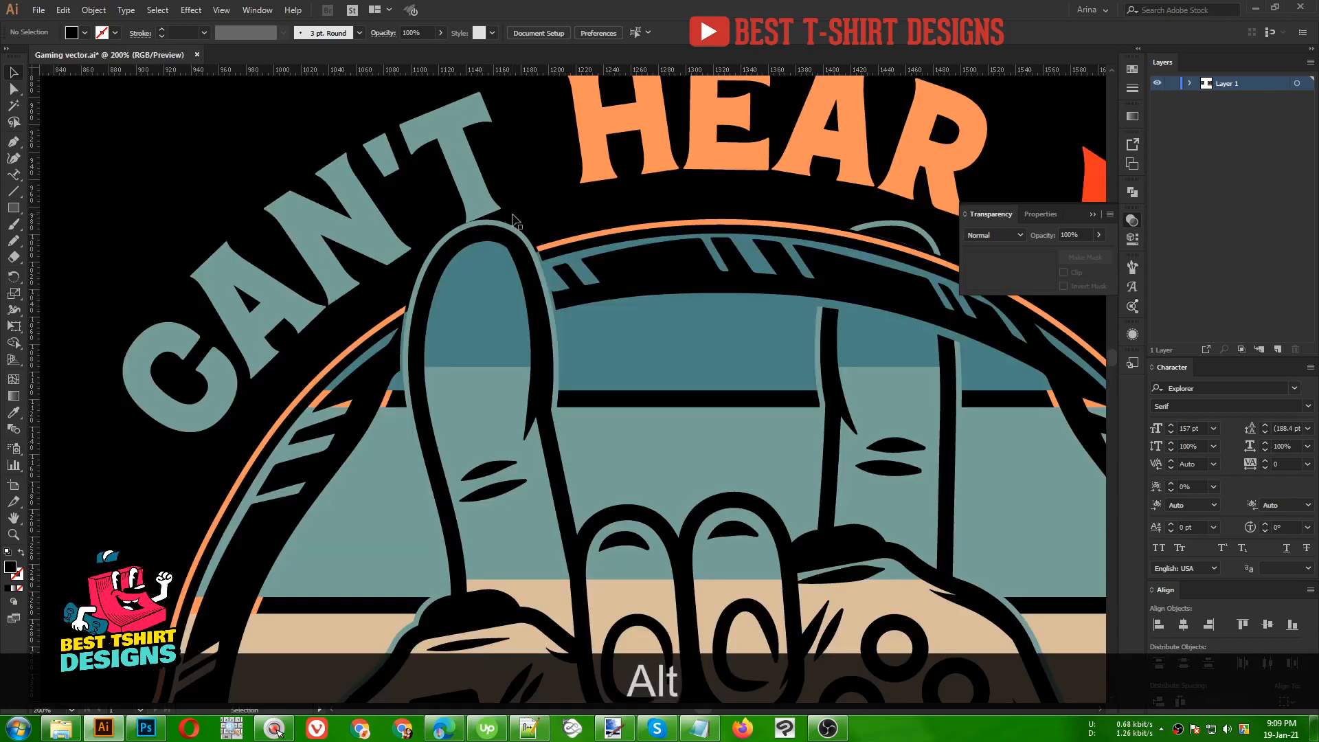
pyautogui.doubleClick(558, 359)
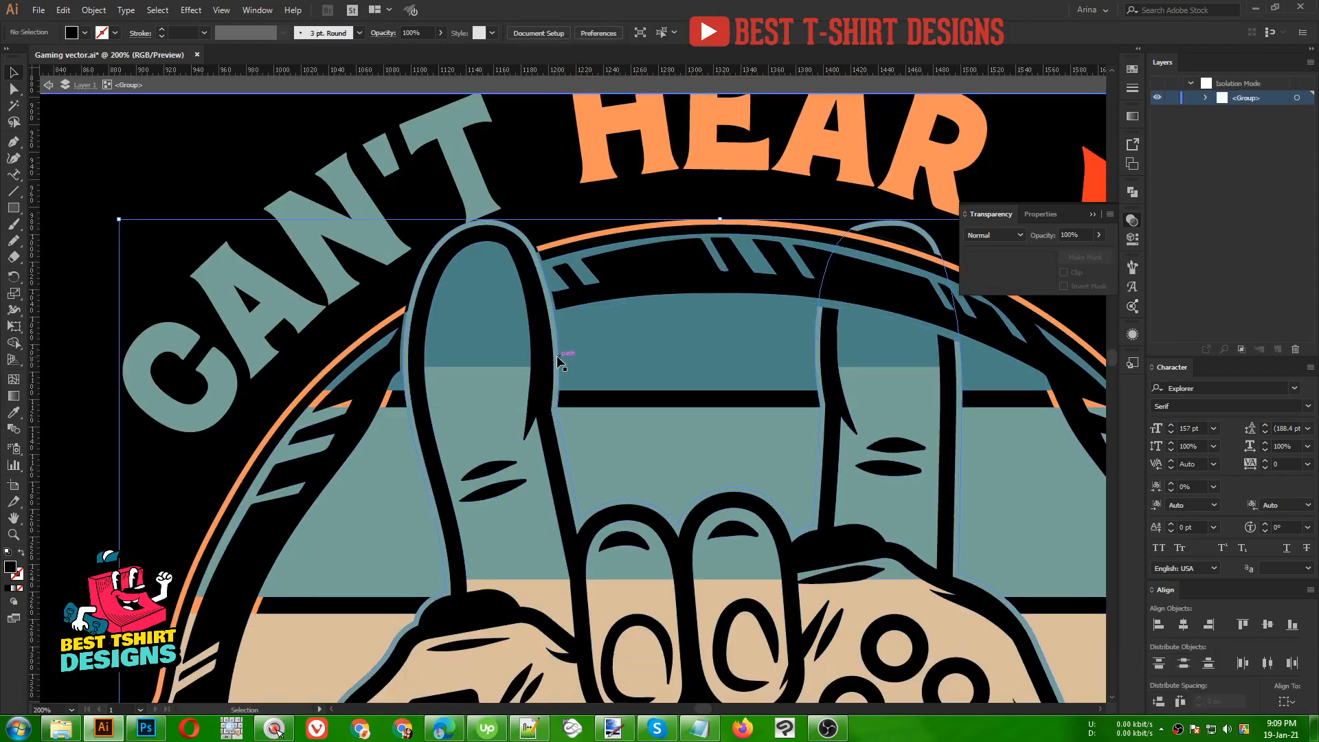
pyautogui.doubleClick(558, 360)
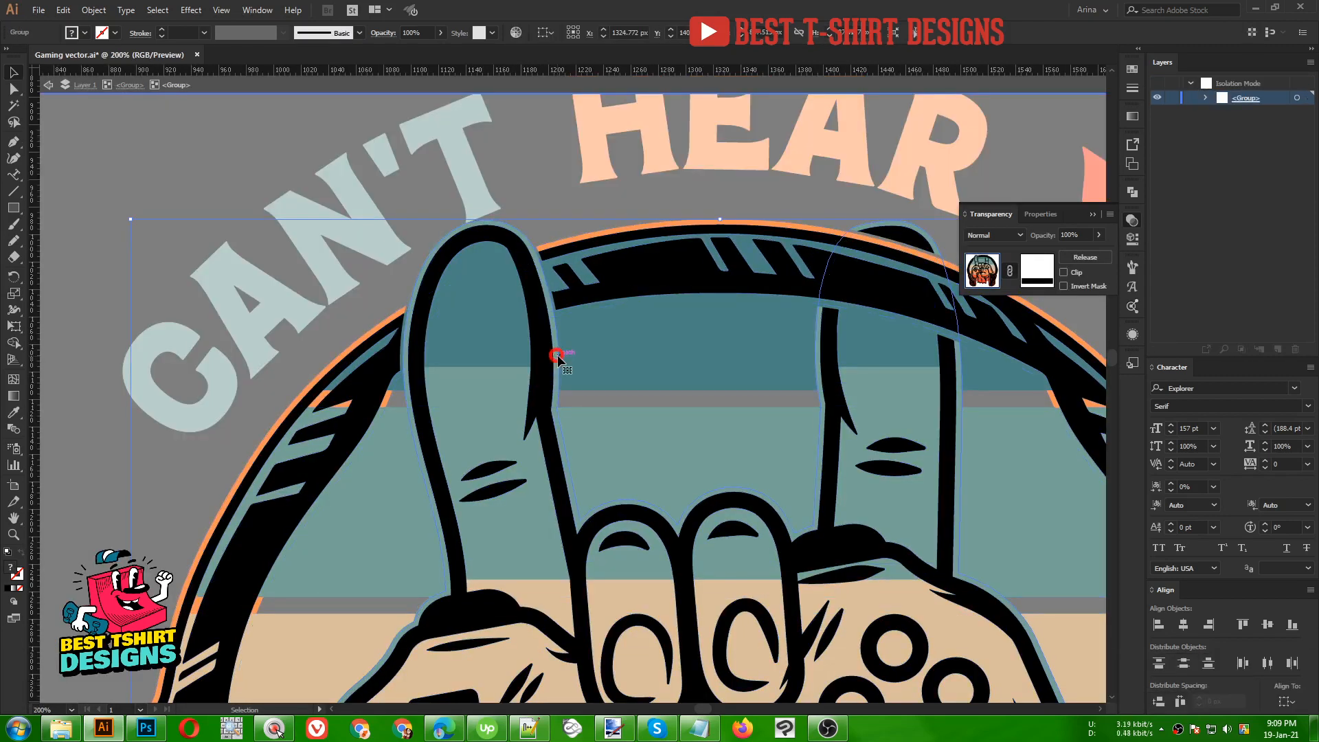
pyautogui.click(514, 230)
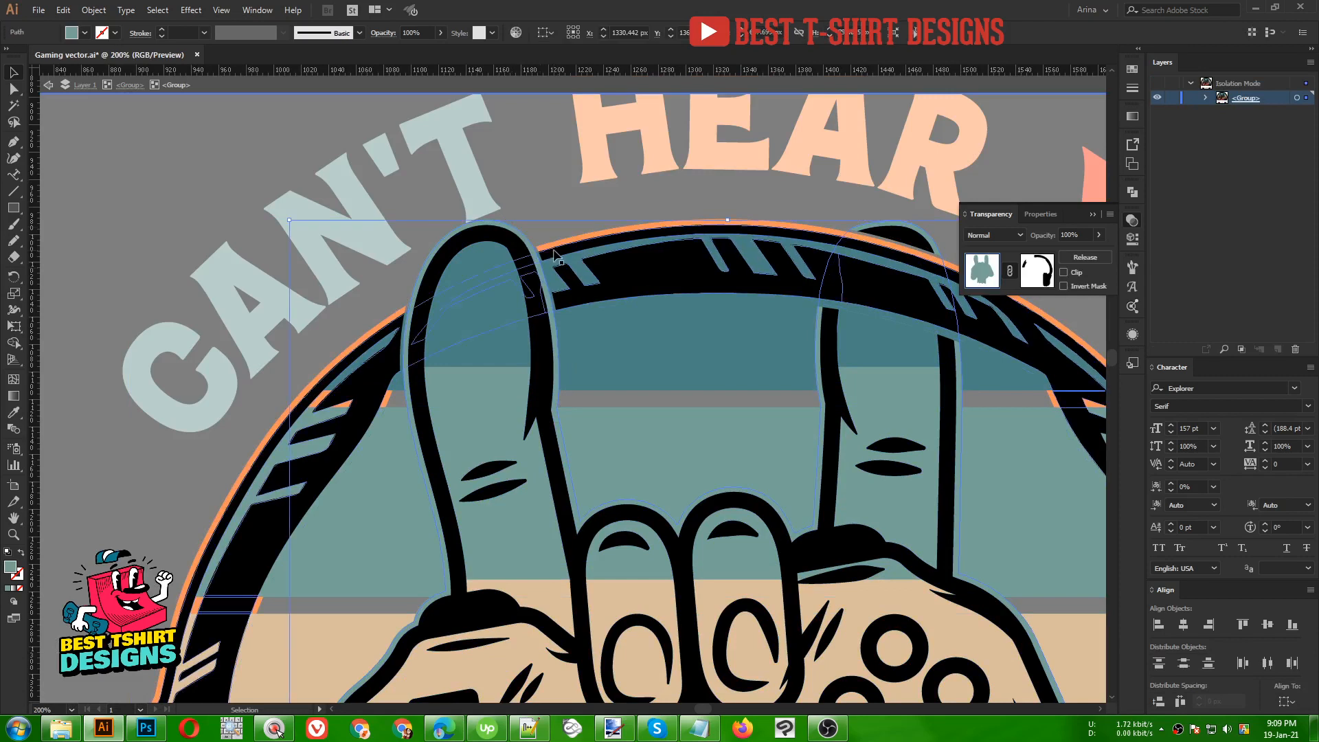
pyautogui.click(94, 9)
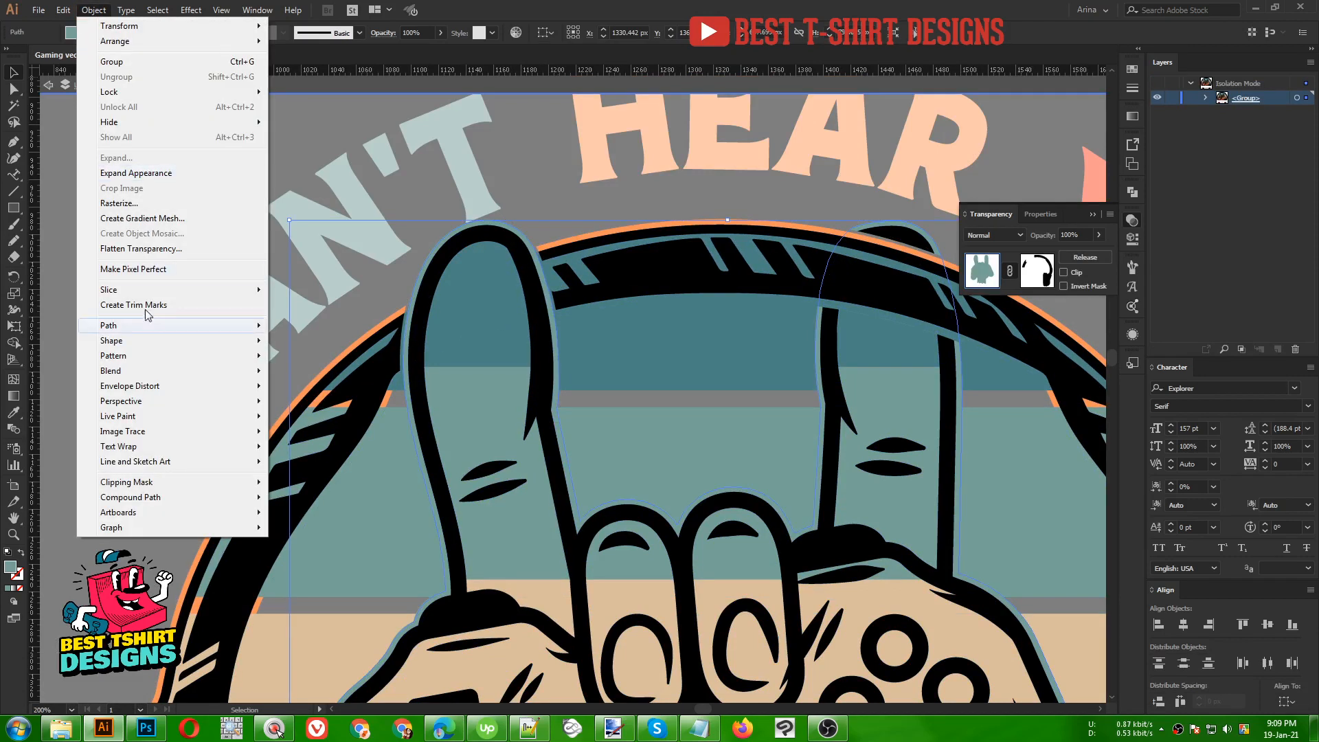
pyautogui.moveTo(155, 325)
pyautogui.click(282, 377)
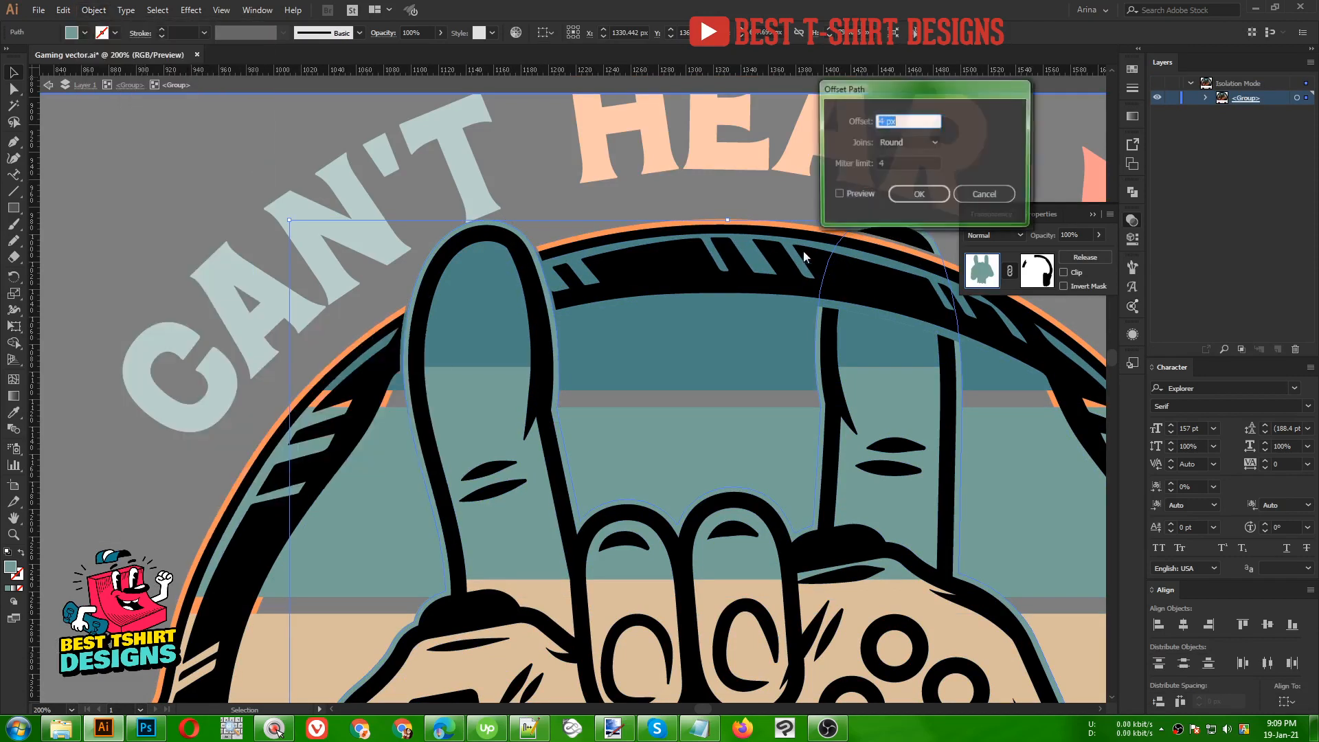
pyautogui.click(847, 197)
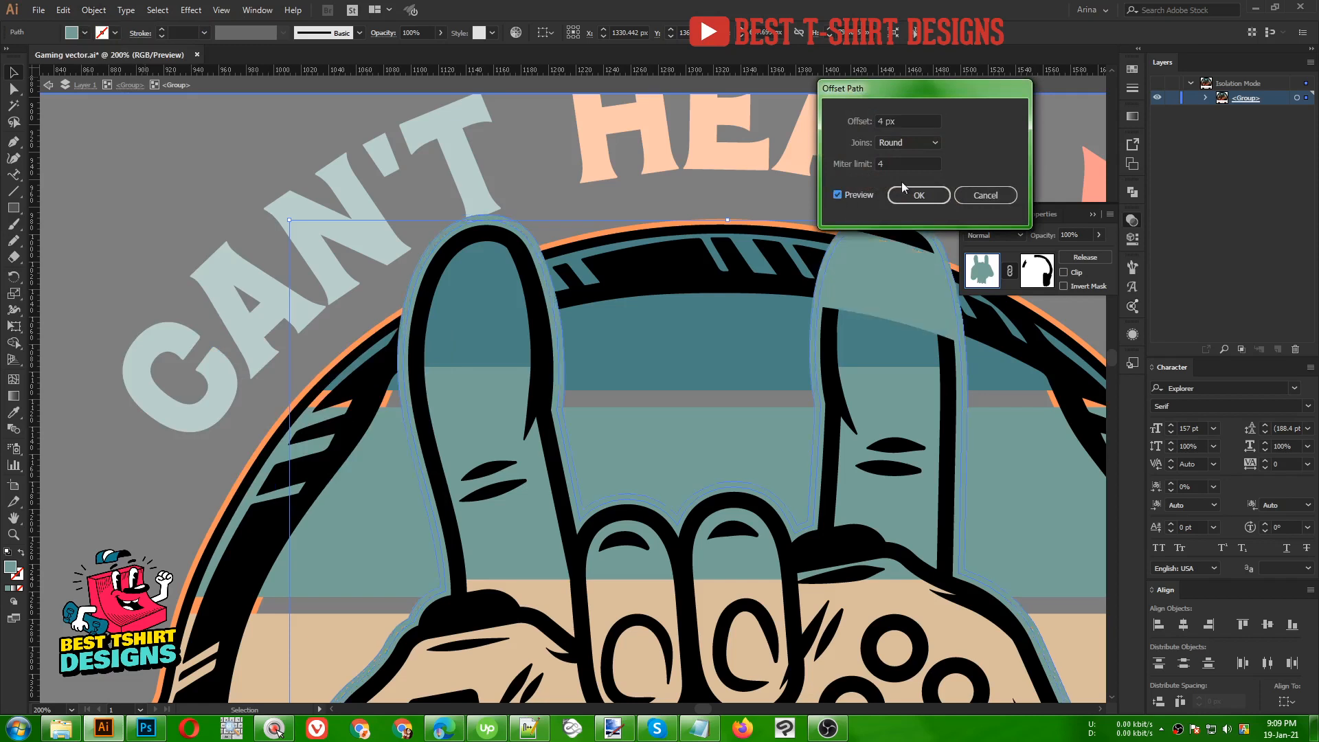
pyautogui.click(919, 196)
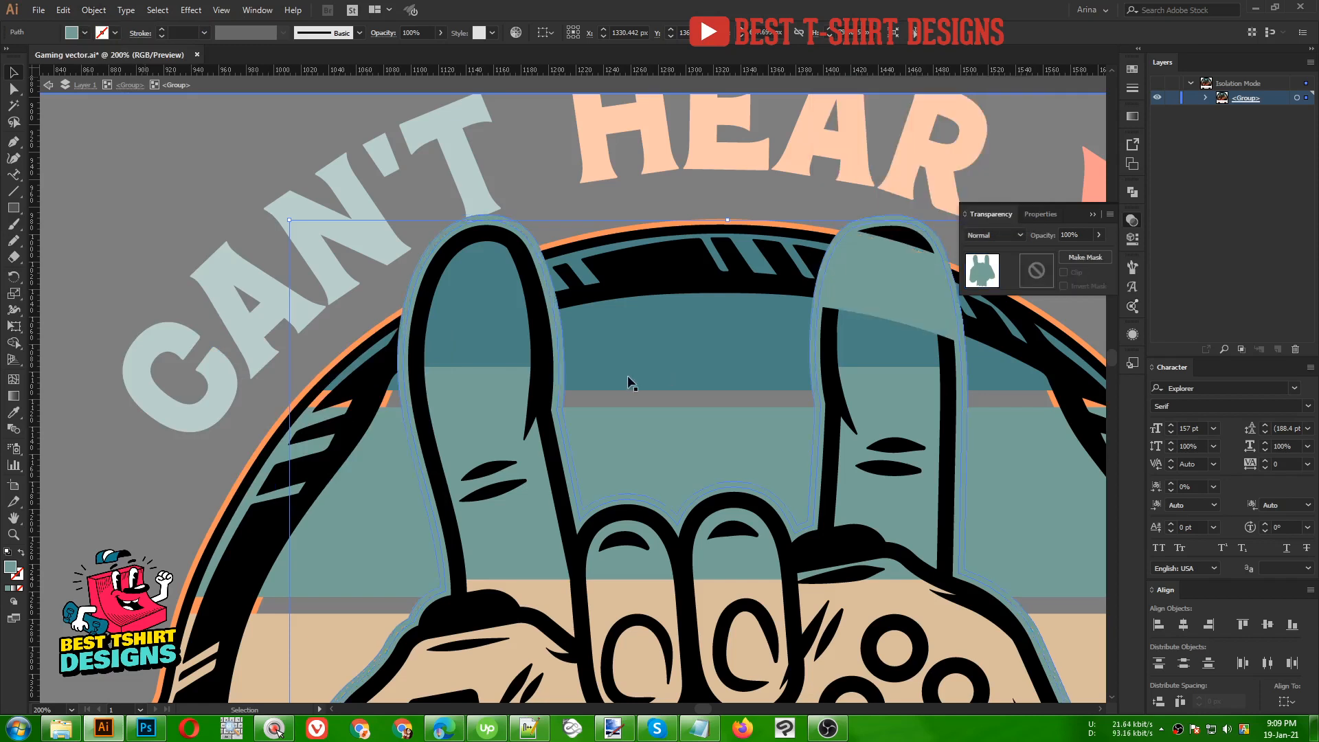
pyautogui.hotkey('ctrl', 'x')
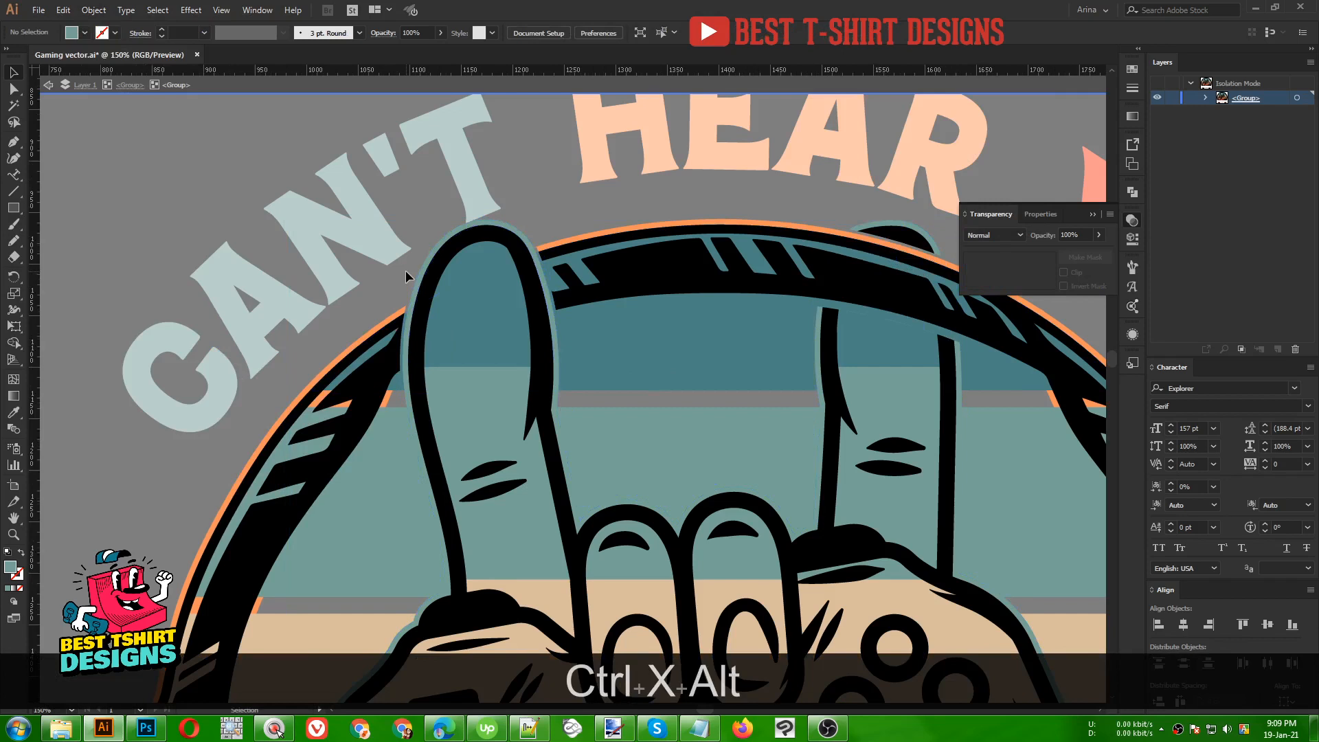
# - Add an opacity mask without clipping to the striped background circle and paste the offset hand shape in place inside the mask
pyautogui.keyDown('alt'); pyautogui.scroll(-2, 405, 270); pyautogui.keyUp('alt')
pyautogui.click(570, 318)
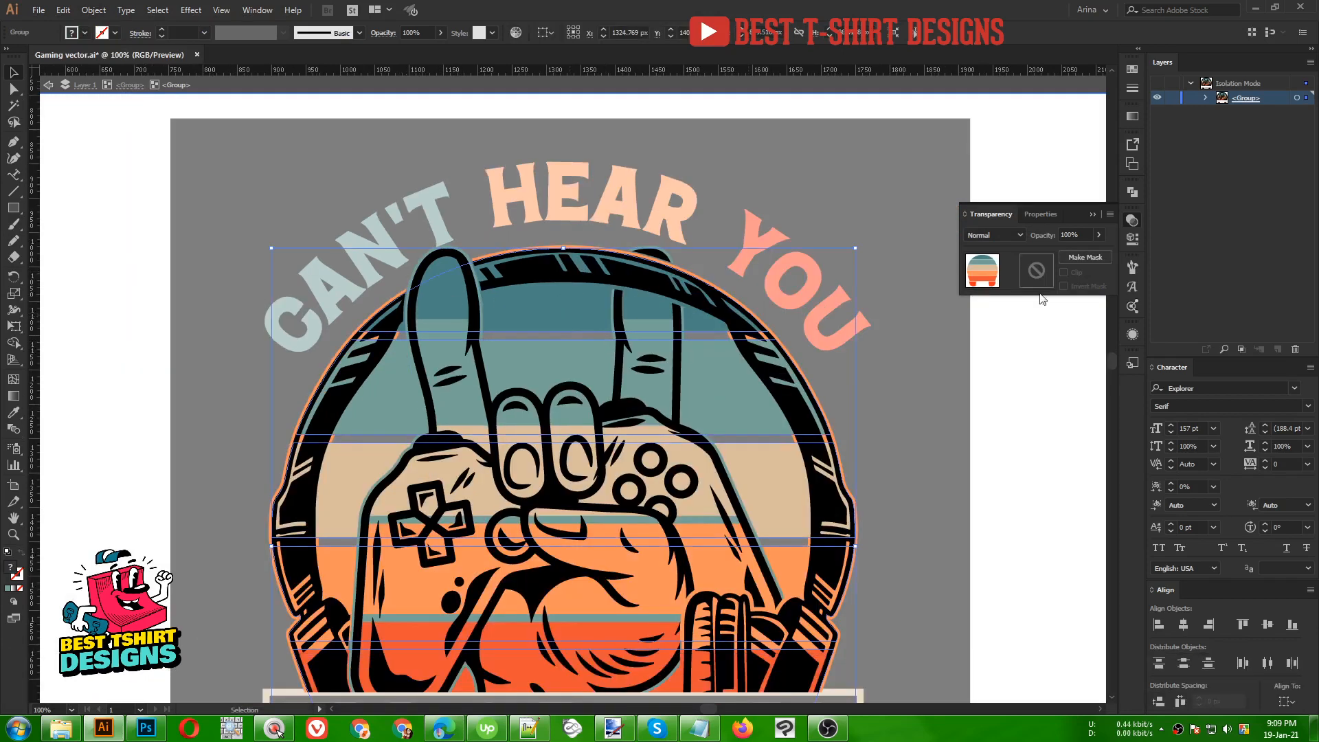
pyautogui.click(1035, 273)
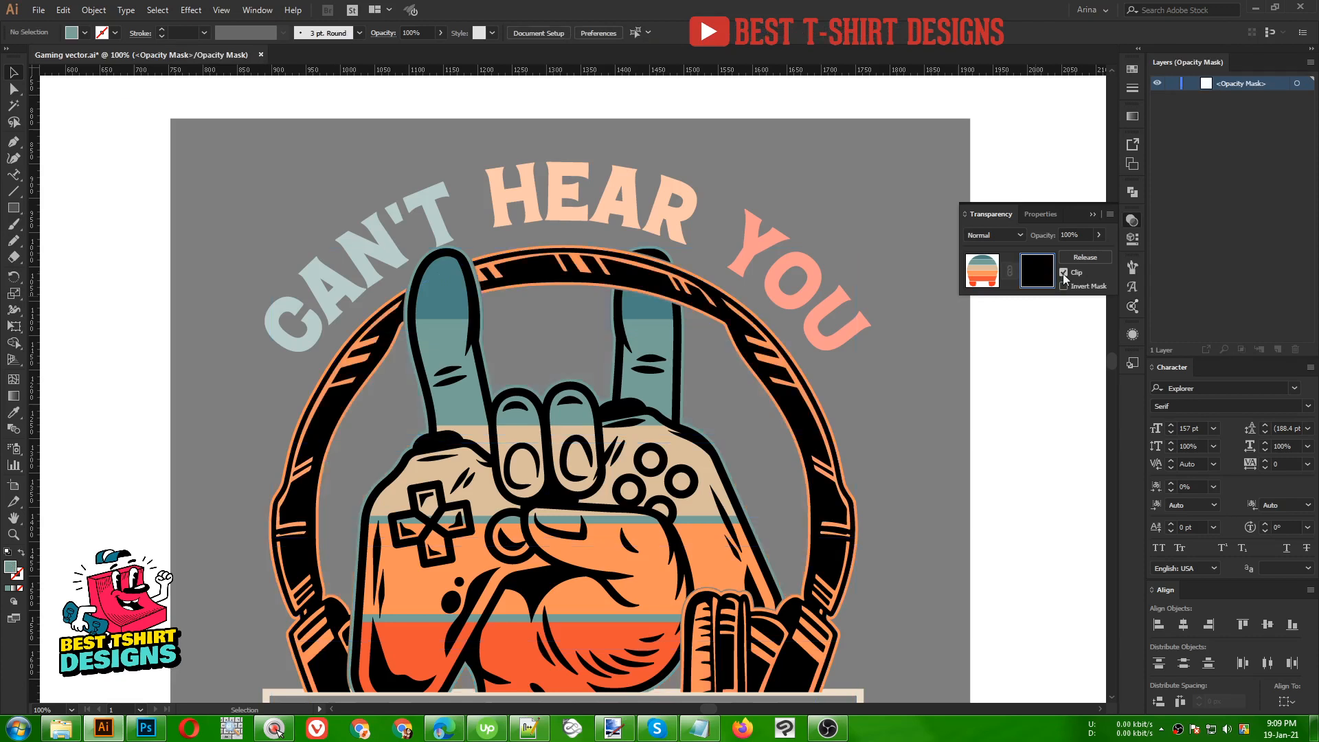
pyautogui.hotkey('ctrl', 'f')
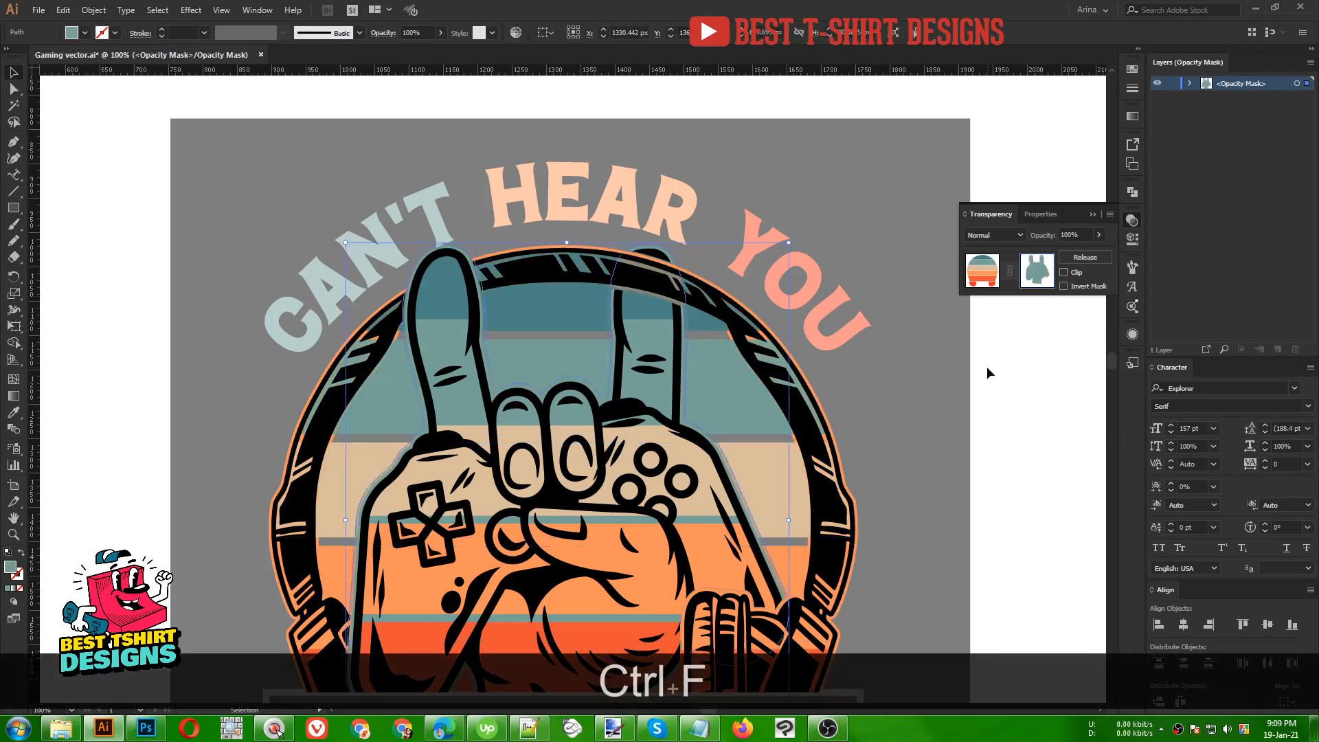
# - Fill the pasted hand shape in the mask with black, stop editing the opacity mask, and exit isolation mode
pyautogui.click(85, 33)
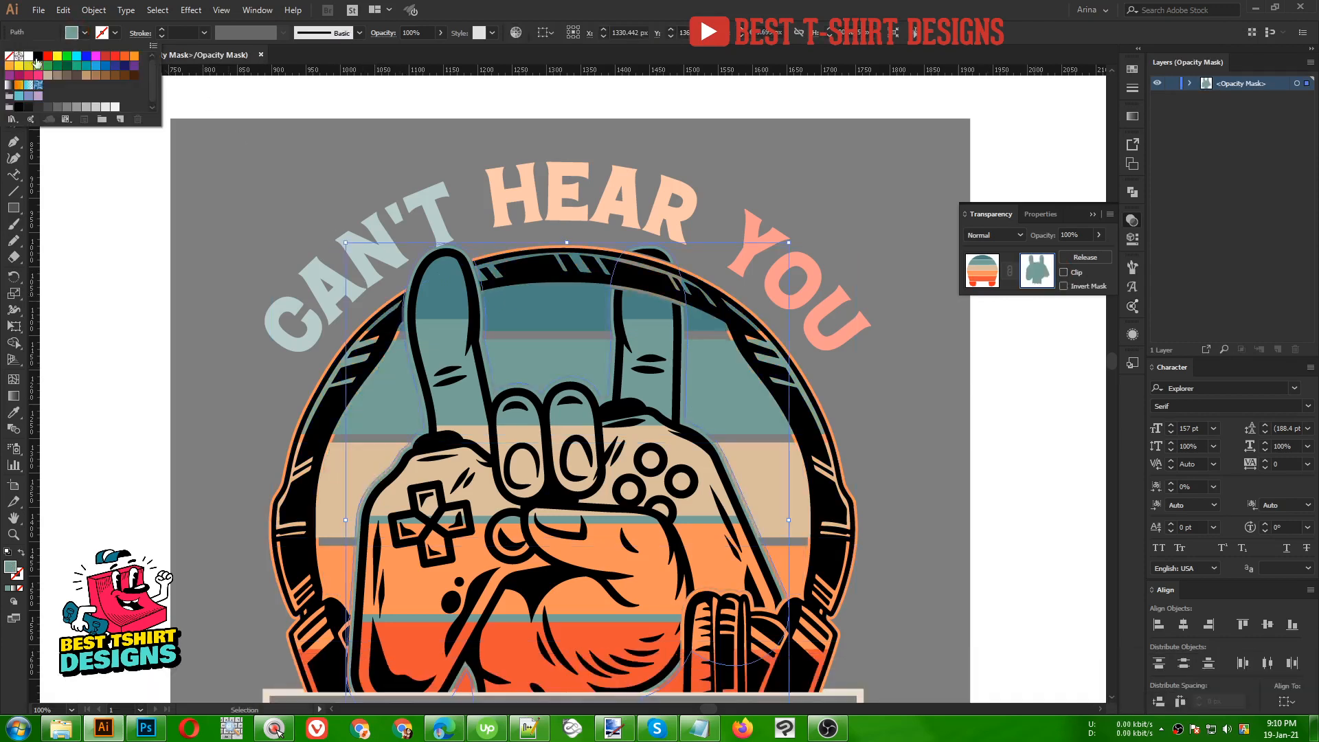
pyautogui.click(38, 55)
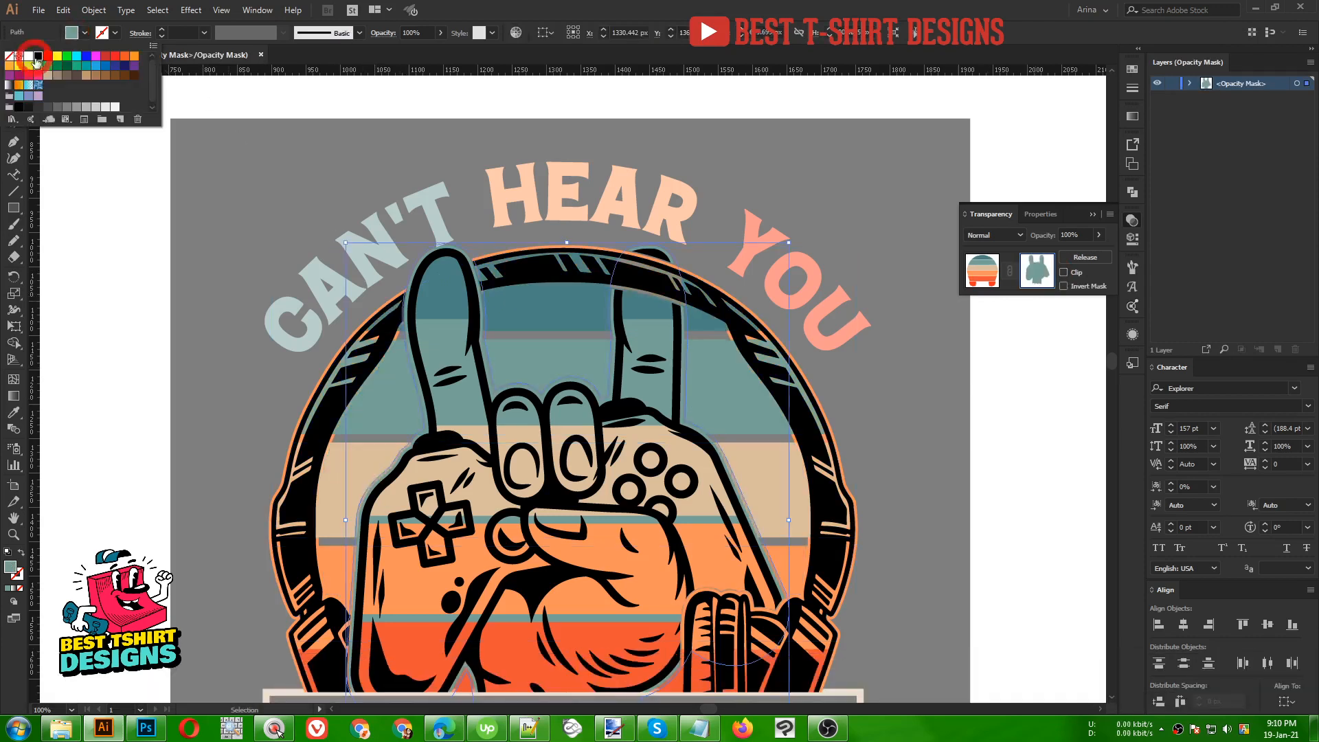
pyautogui.click(985, 272)
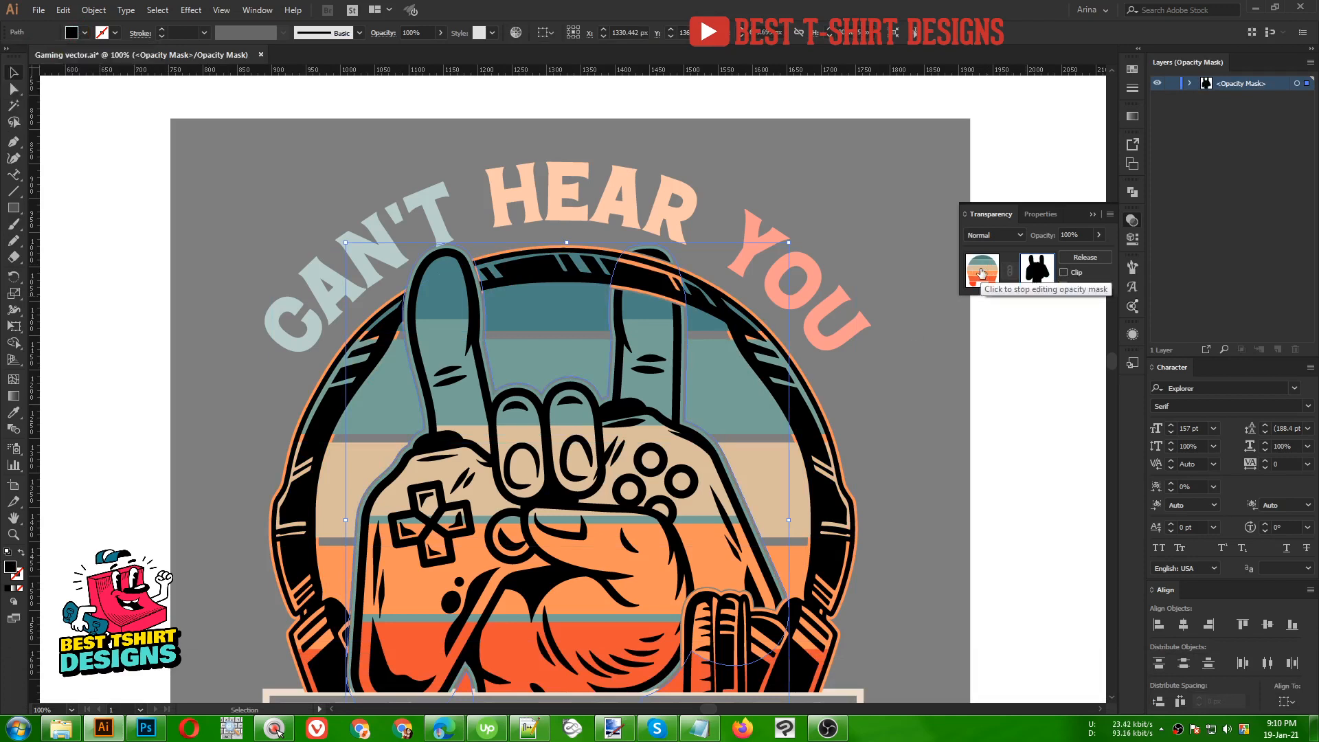
pyautogui.click(981, 273)
pyautogui.click(970, 406)
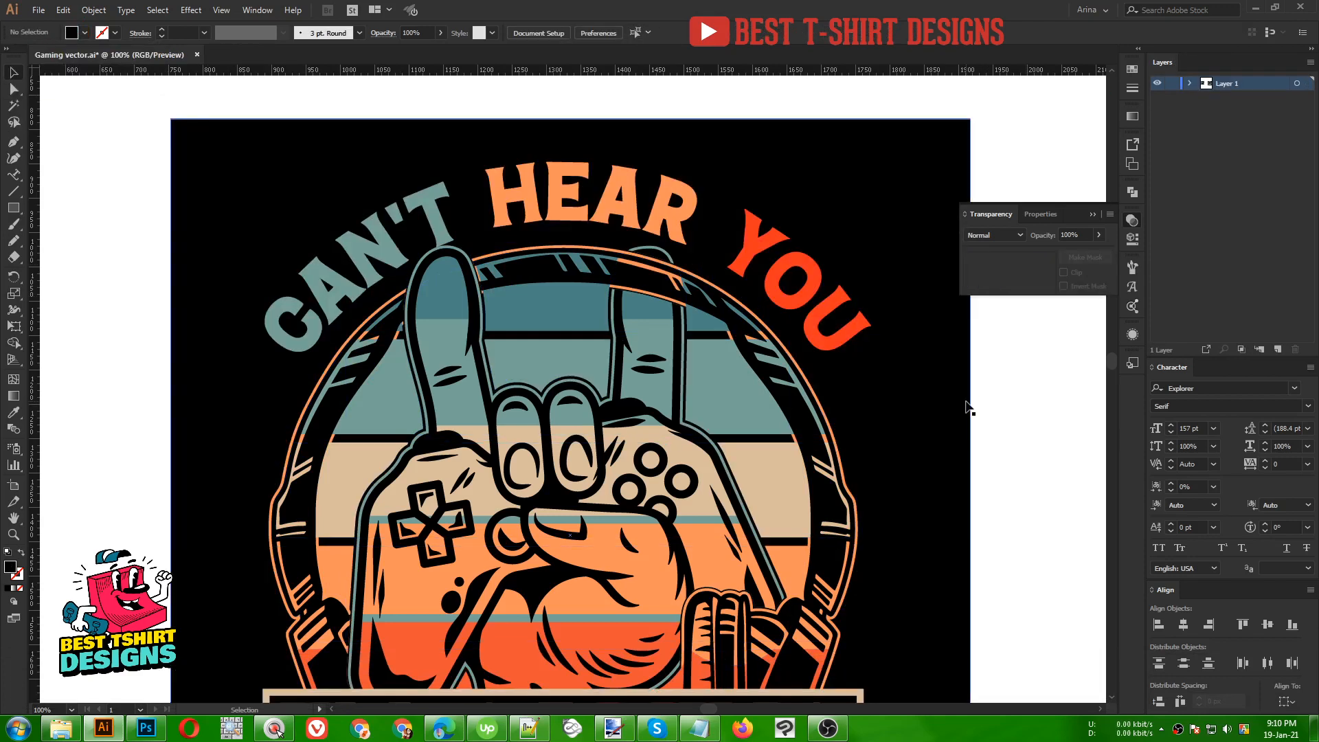
# - Isolate the headphones artwork, delete the orange outline shape behind the headphones, and exit isolation mode
pyautogui.keyDown('alt'); pyautogui.scroll(-1, 654, 306); pyautogui.keyUp('alt')
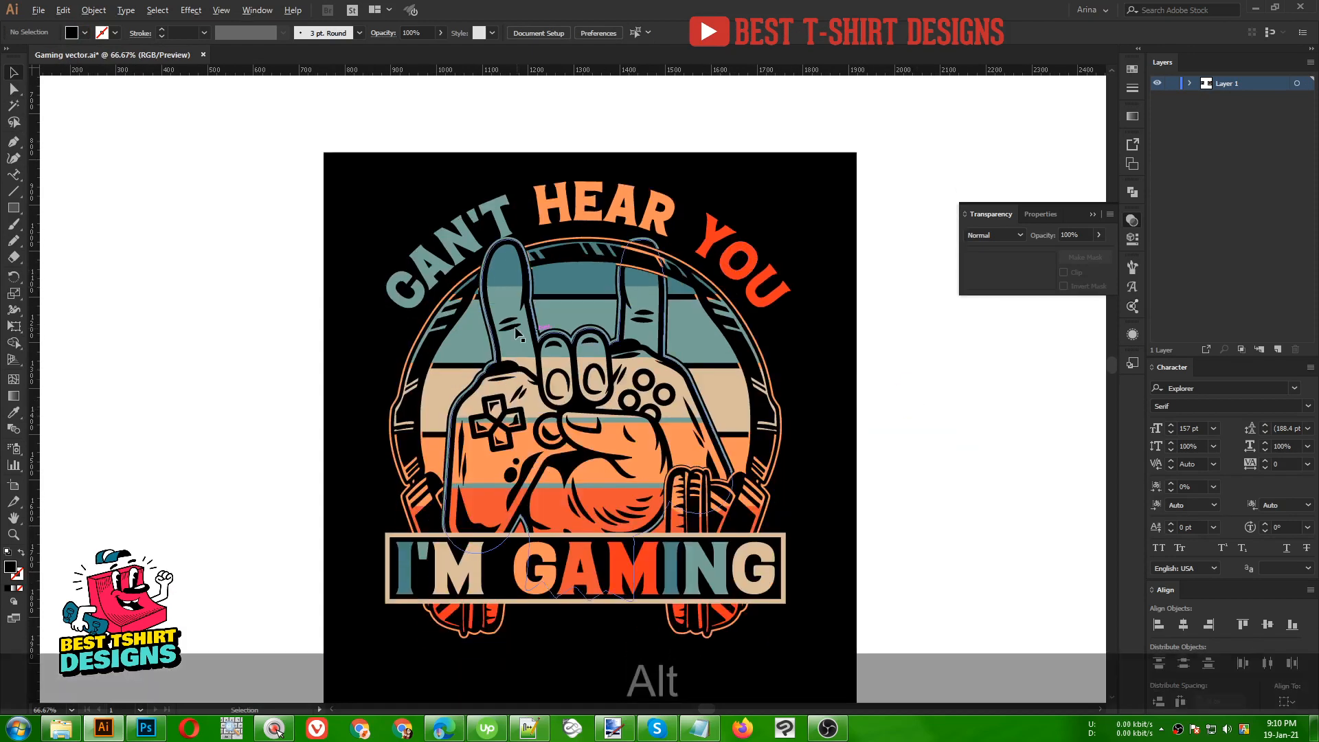
pyautogui.keyDown('alt'); pyautogui.scroll(2, 467, 257); pyautogui.keyUp('alt')
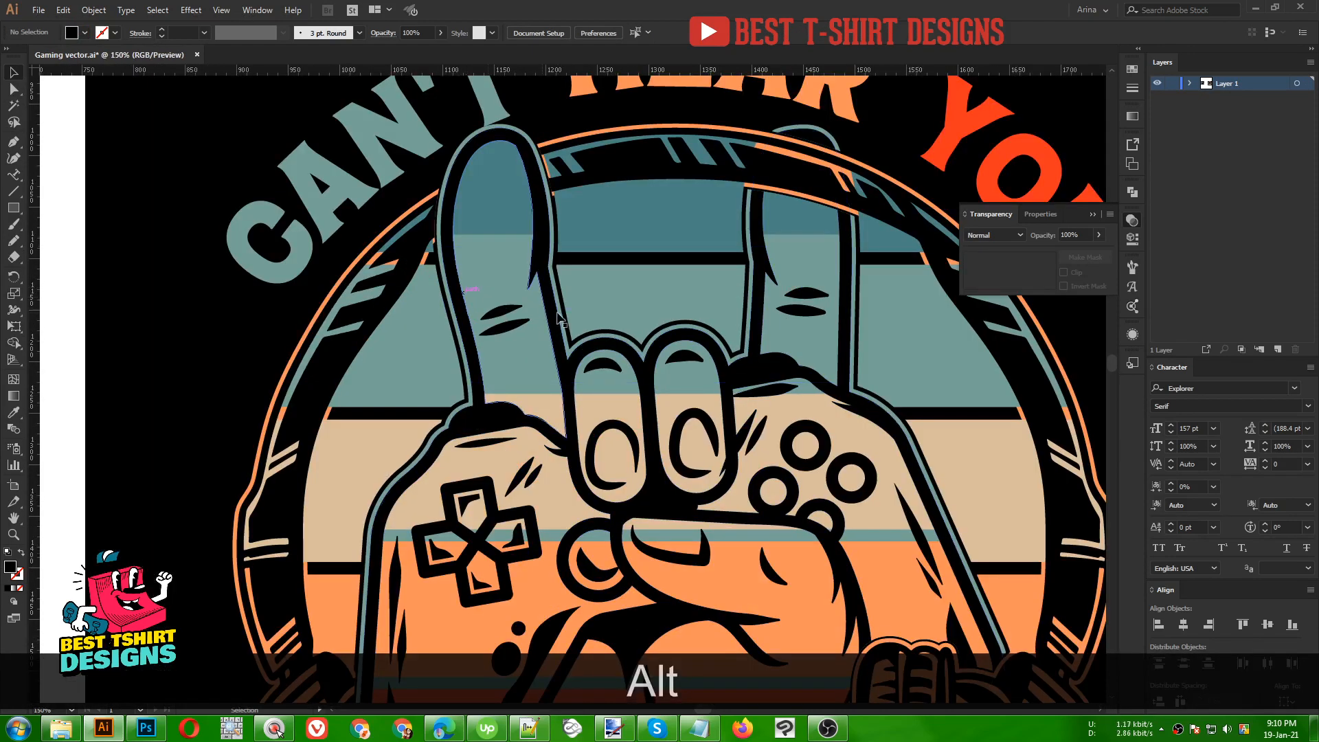
pyautogui.click(867, 167)
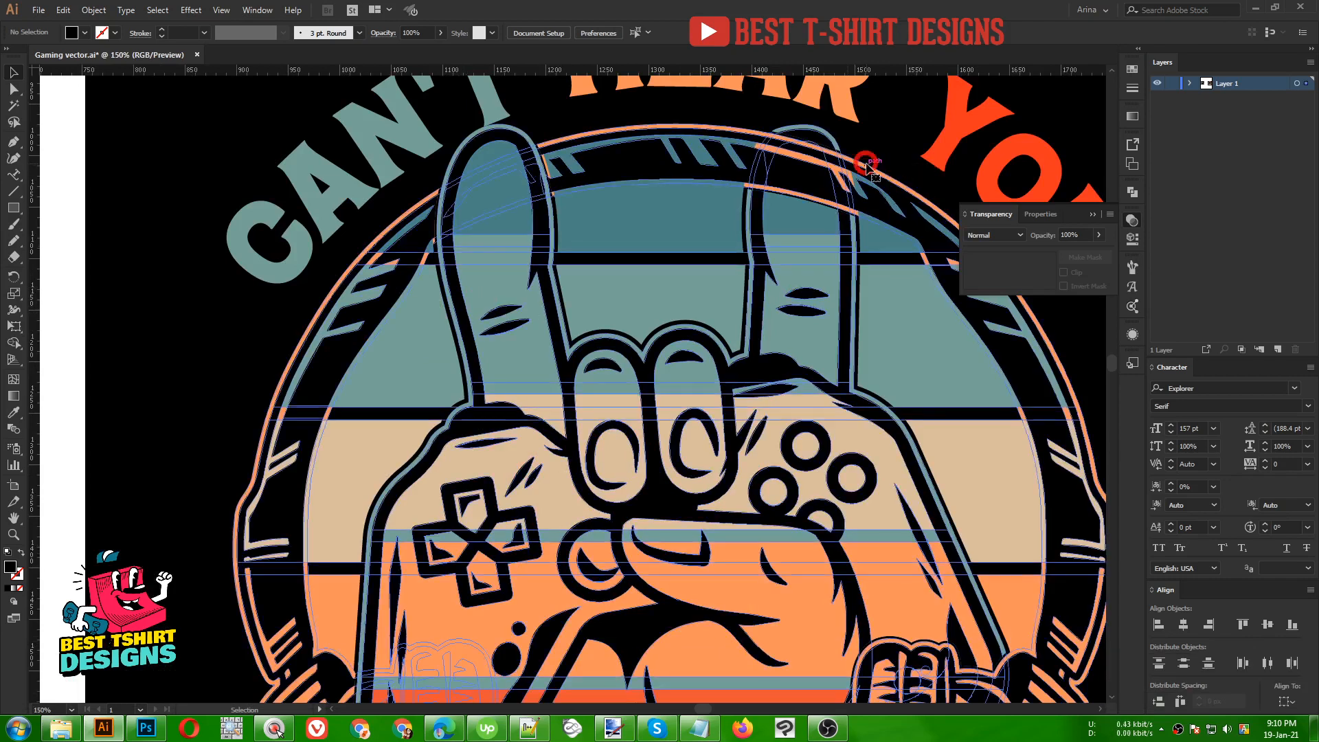
pyautogui.doubleClick(867, 167)
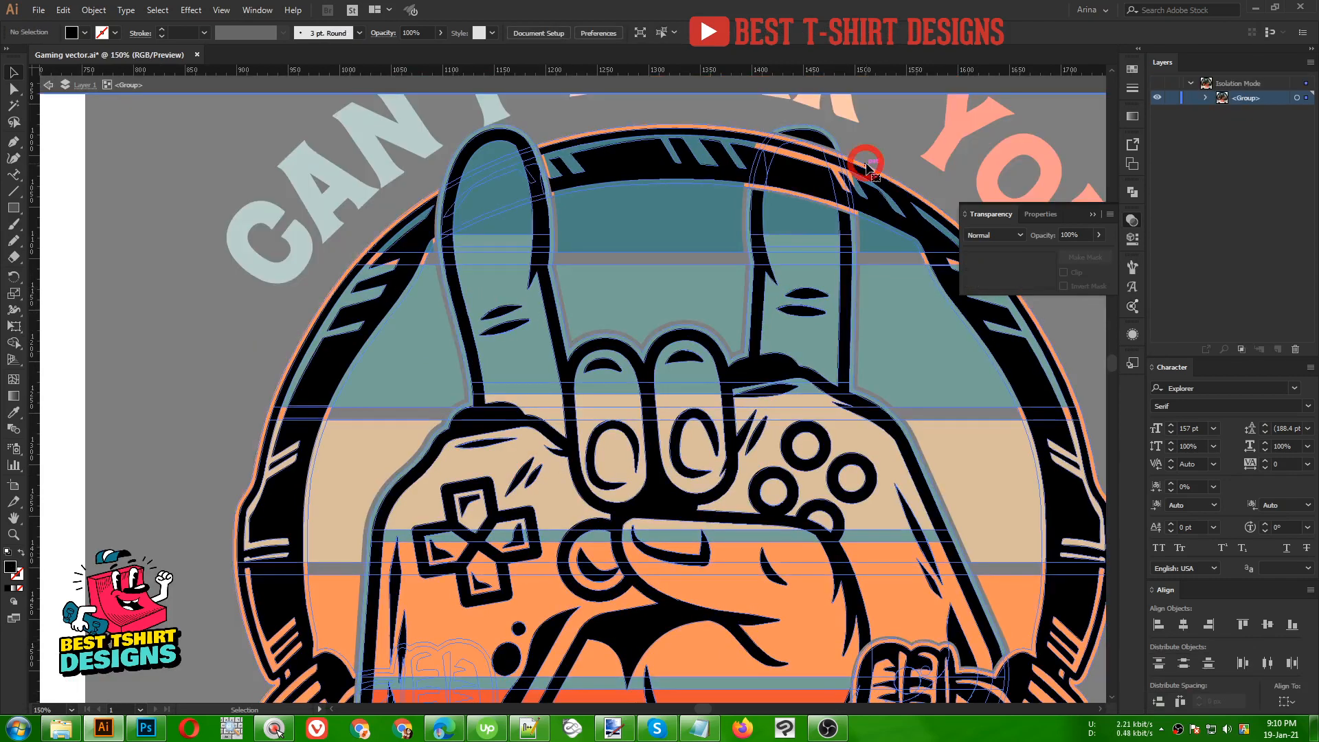
pyautogui.doubleClick(867, 167)
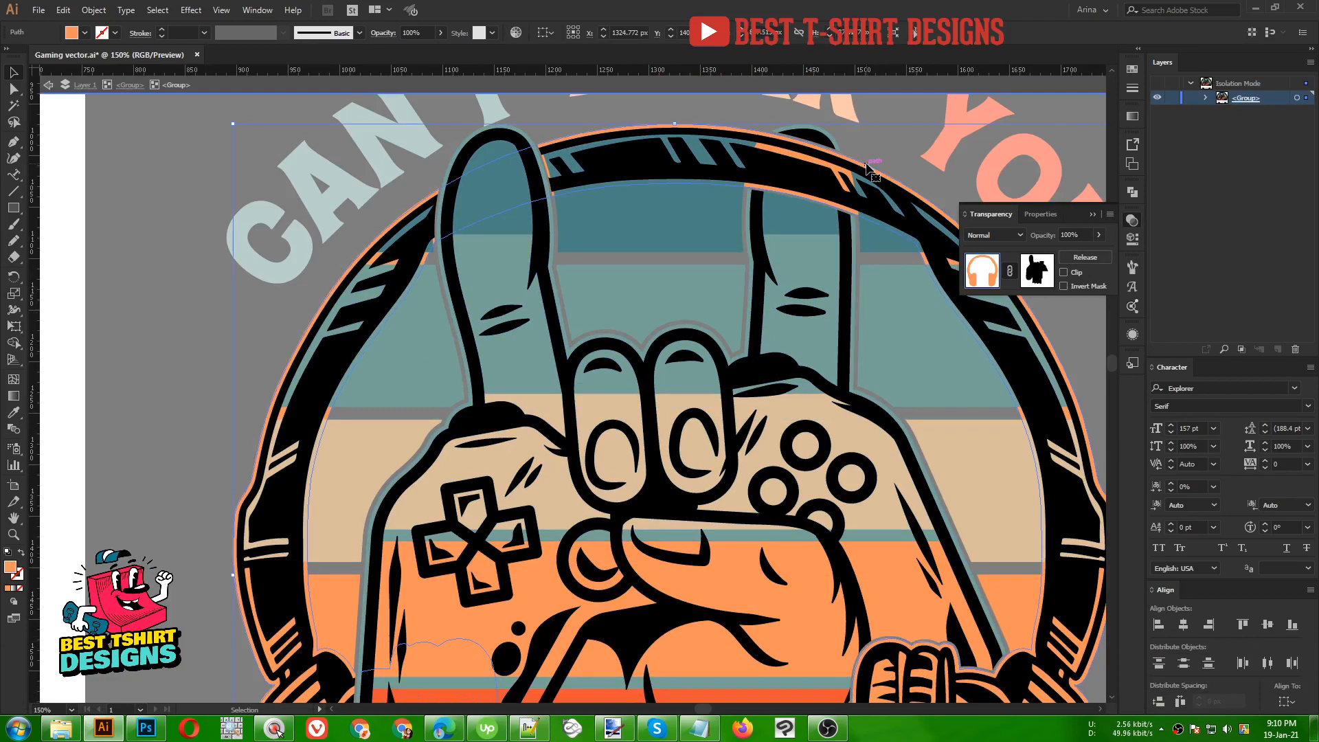
pyautogui.press('Delete')
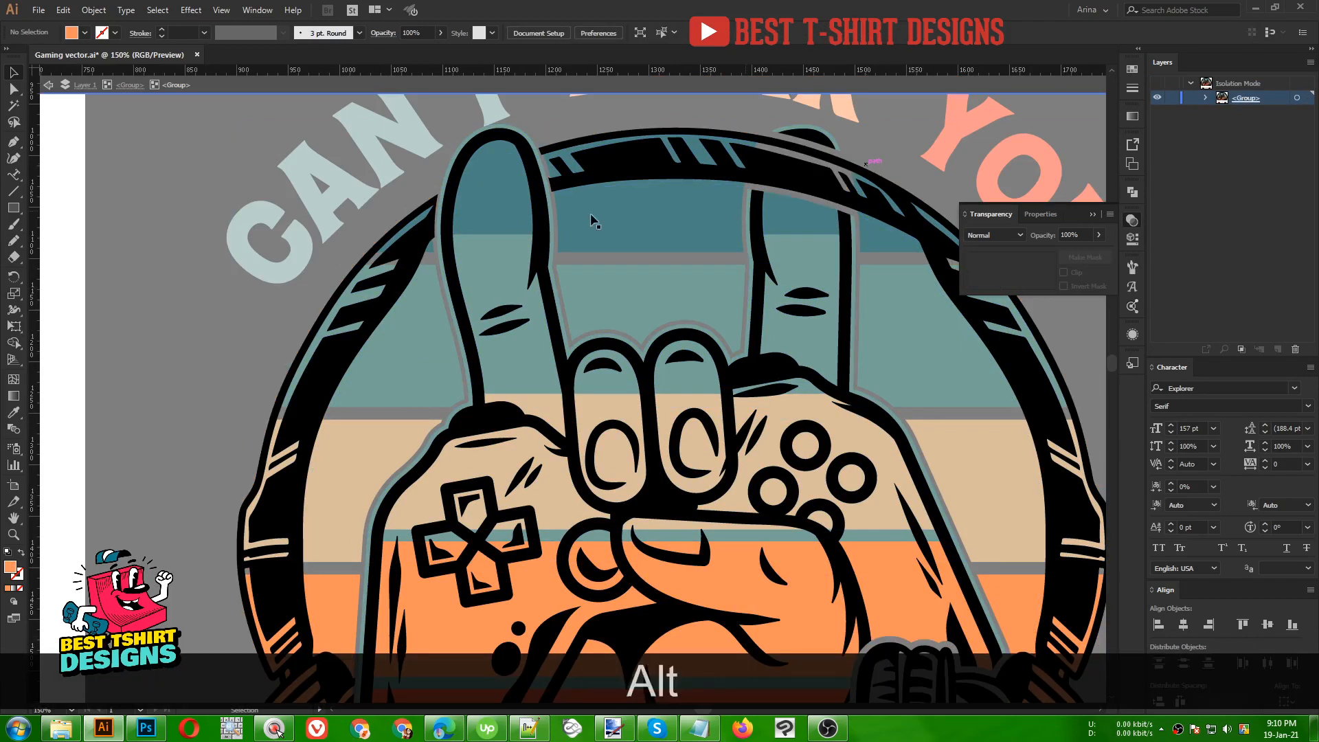
pyautogui.keyDown('alt'); pyautogui.scroll(-1, 570, 218); pyautogui.keyUp('alt')
pyautogui.doubleClick(1025, 380)
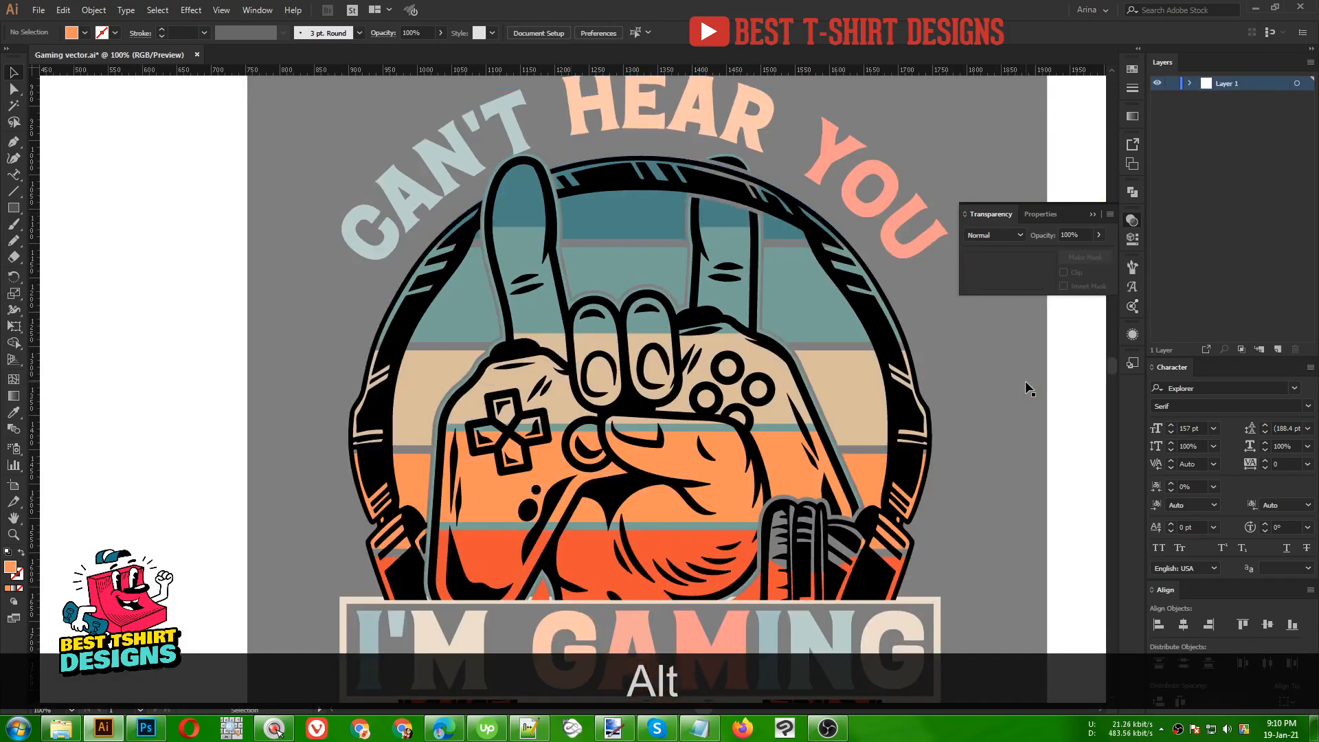
# - Isolate the headphones, select their line art and stripes, offset the paths by 4 px with round joins, and cut the enlarged copies
pyautogui.scroll(-2, 1029, 389)
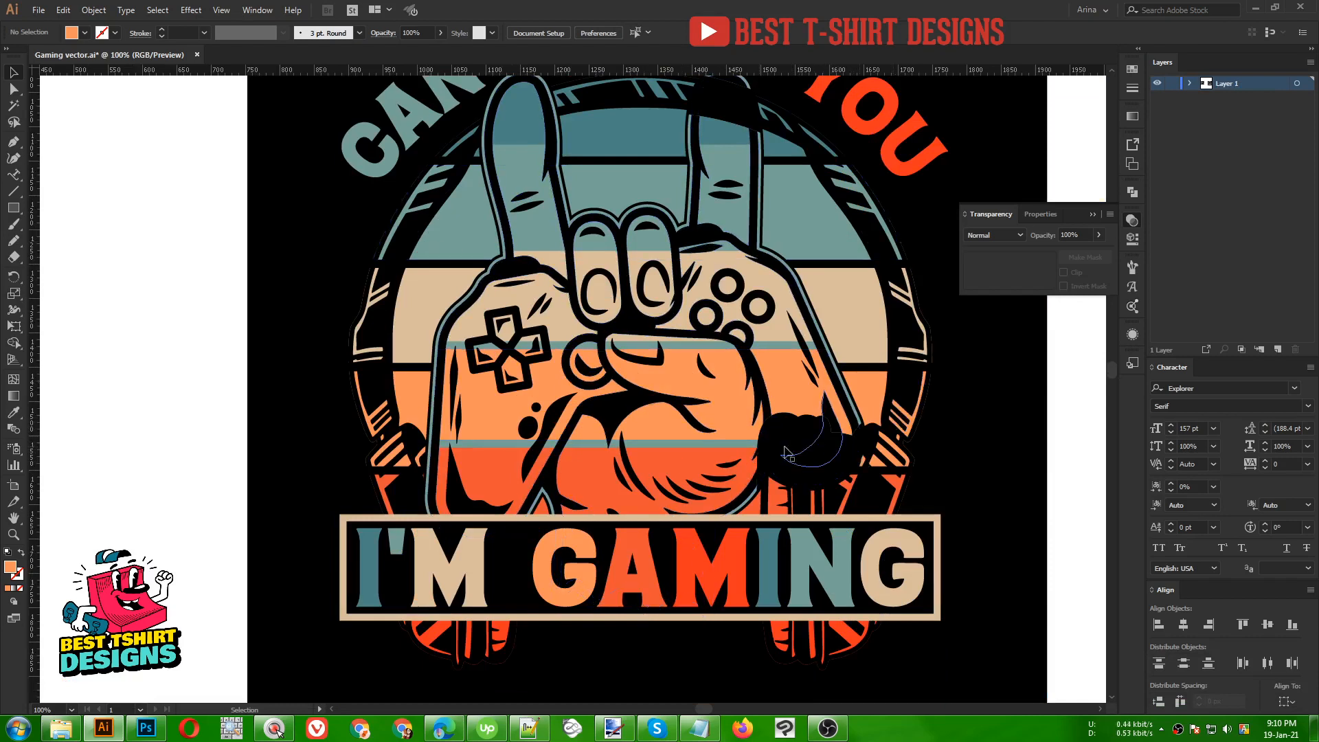
pyautogui.scroll(2, 887, 319)
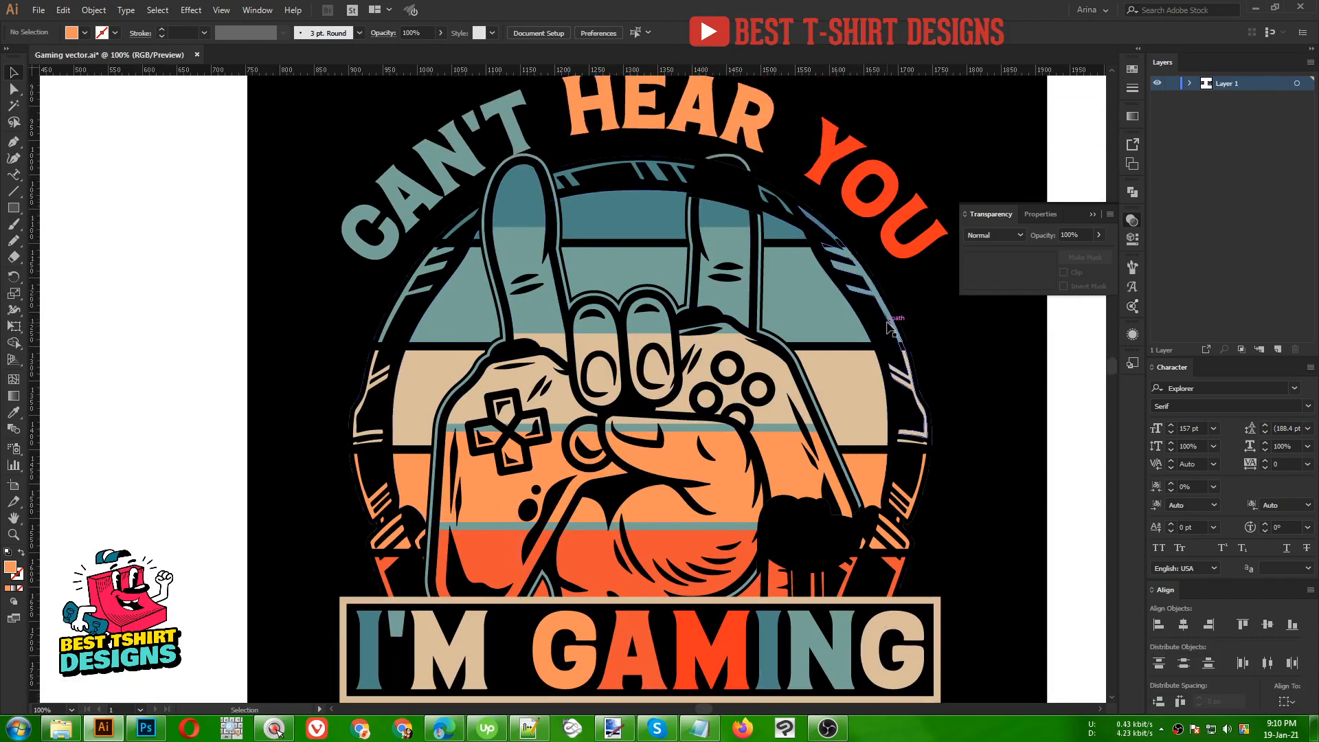
pyautogui.doubleClick(877, 322)
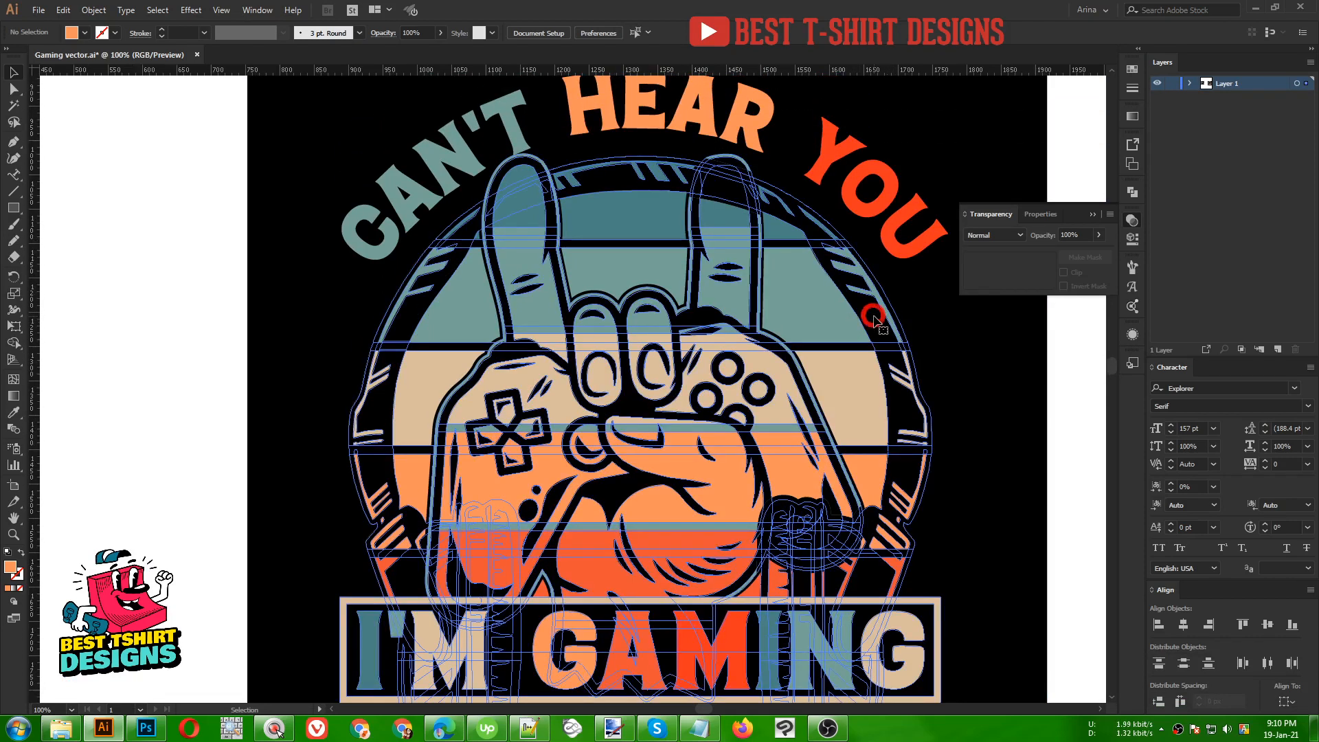
pyautogui.click(874, 319)
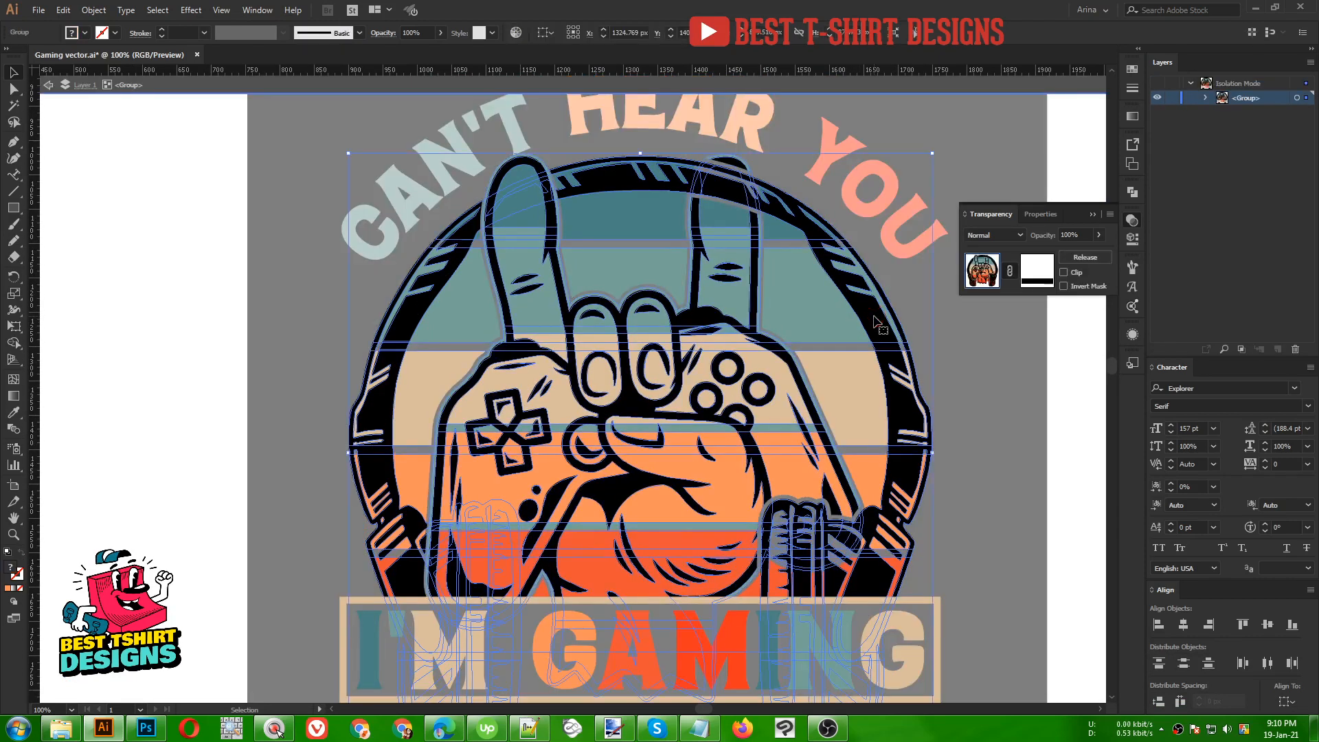
pyautogui.doubleClick(876, 322)
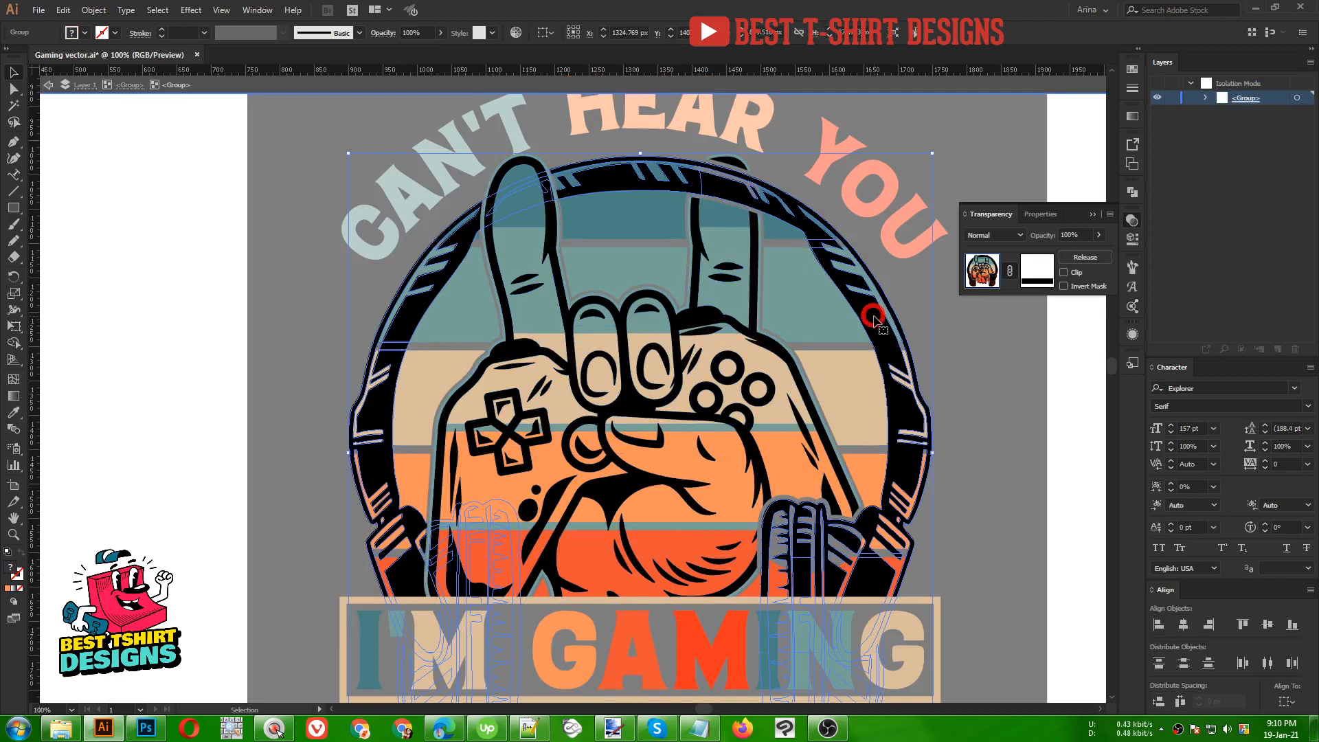
pyautogui.keyDown('shift'); pyautogui.click(831, 315); pyautogui.keyUp('shift')
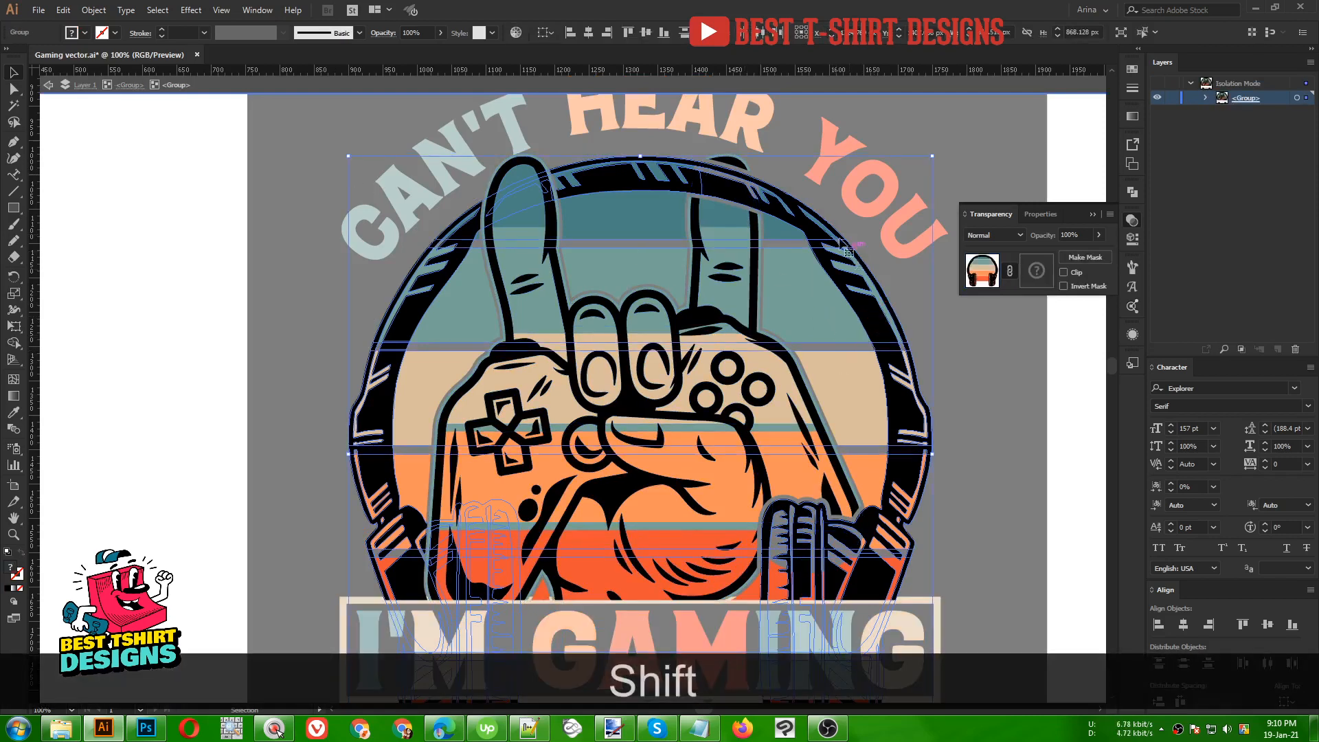
pyautogui.click(94, 9)
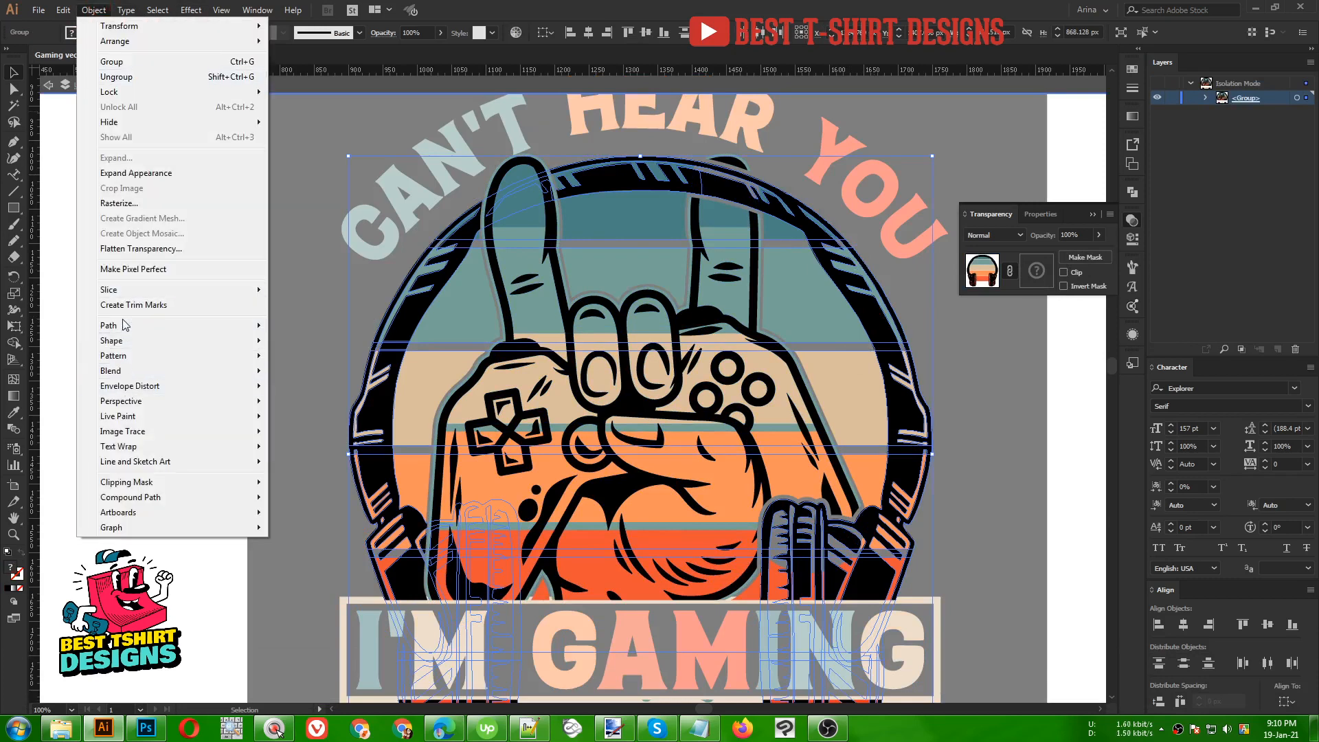
pyautogui.moveTo(123, 326)
pyautogui.click(358, 377)
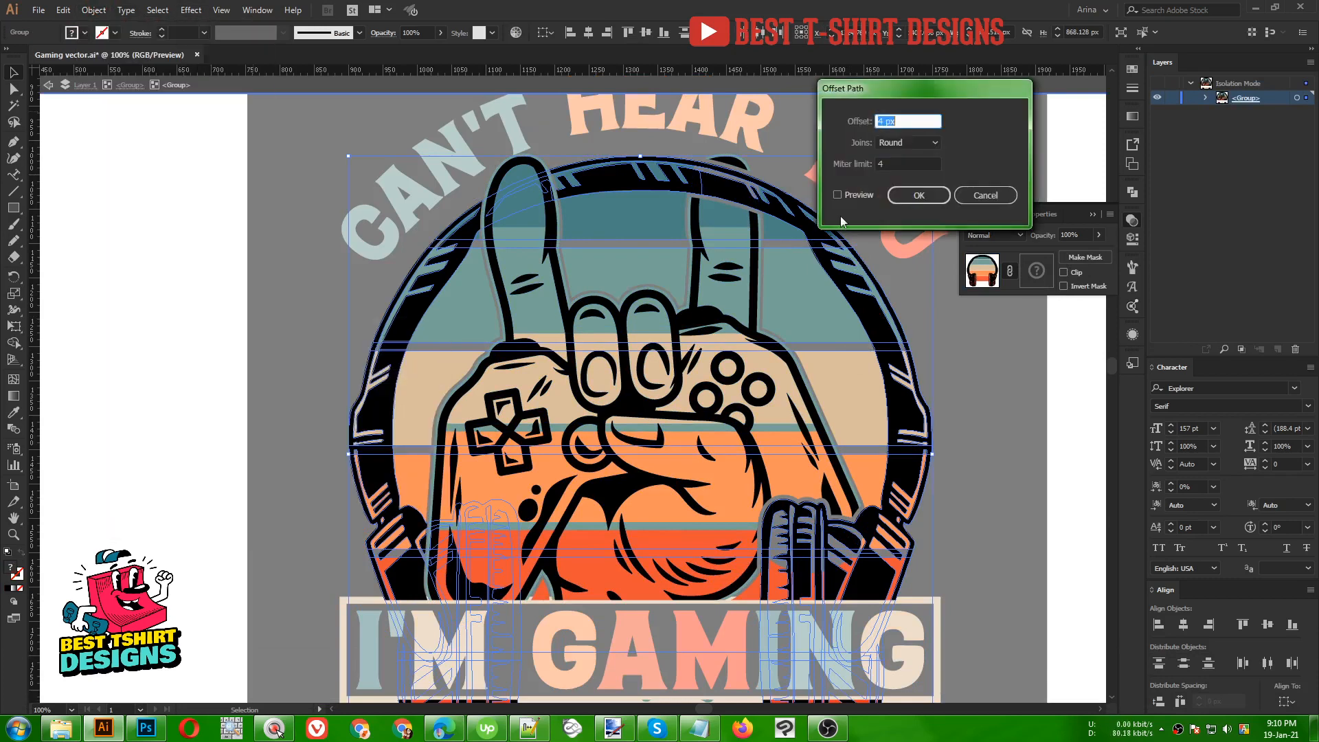
pyautogui.click(855, 195)
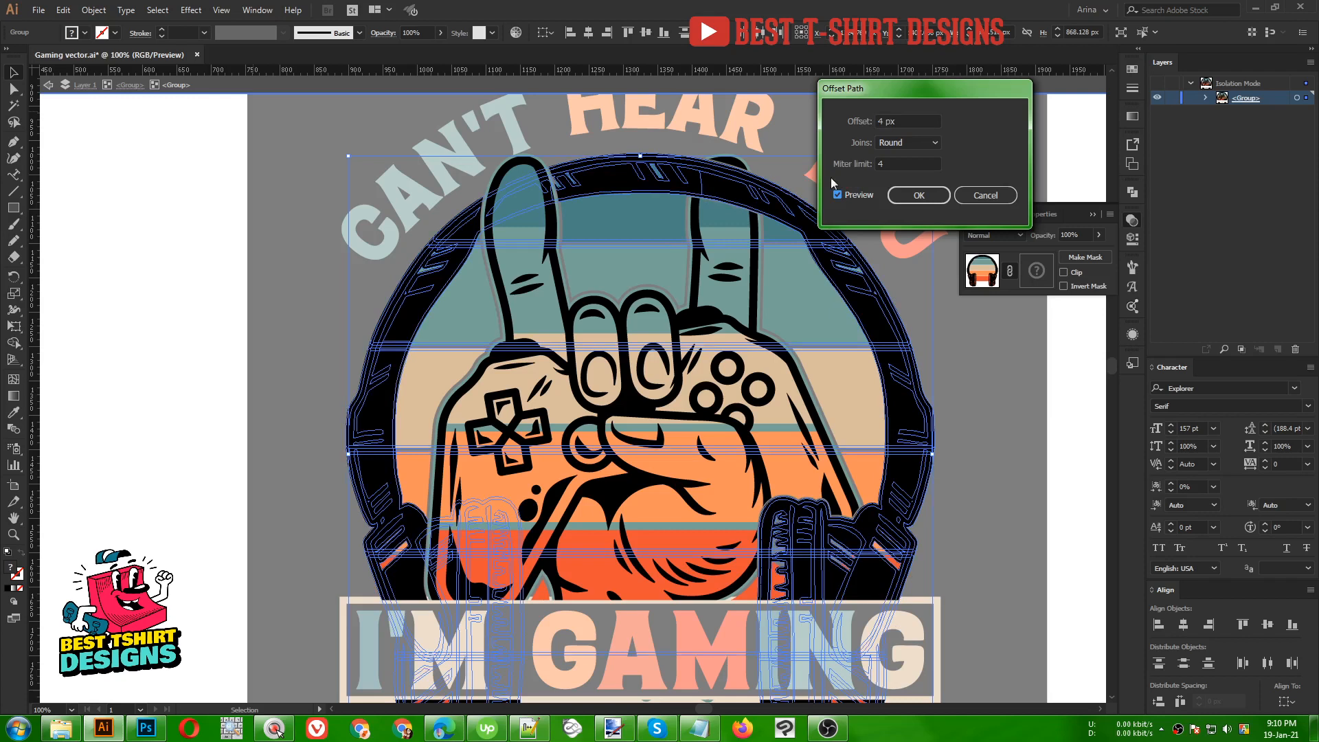
pyautogui.click(919, 197)
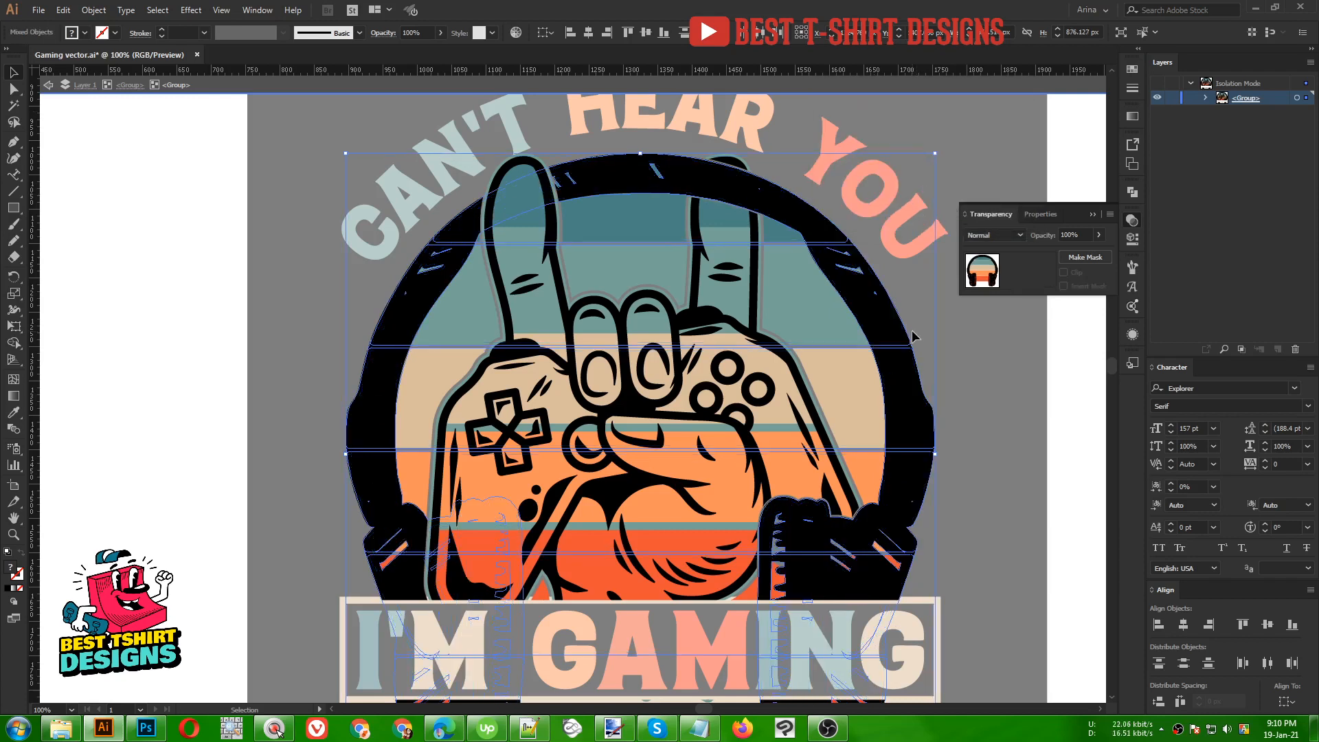
pyautogui.hotkey('ctrl', 'x')
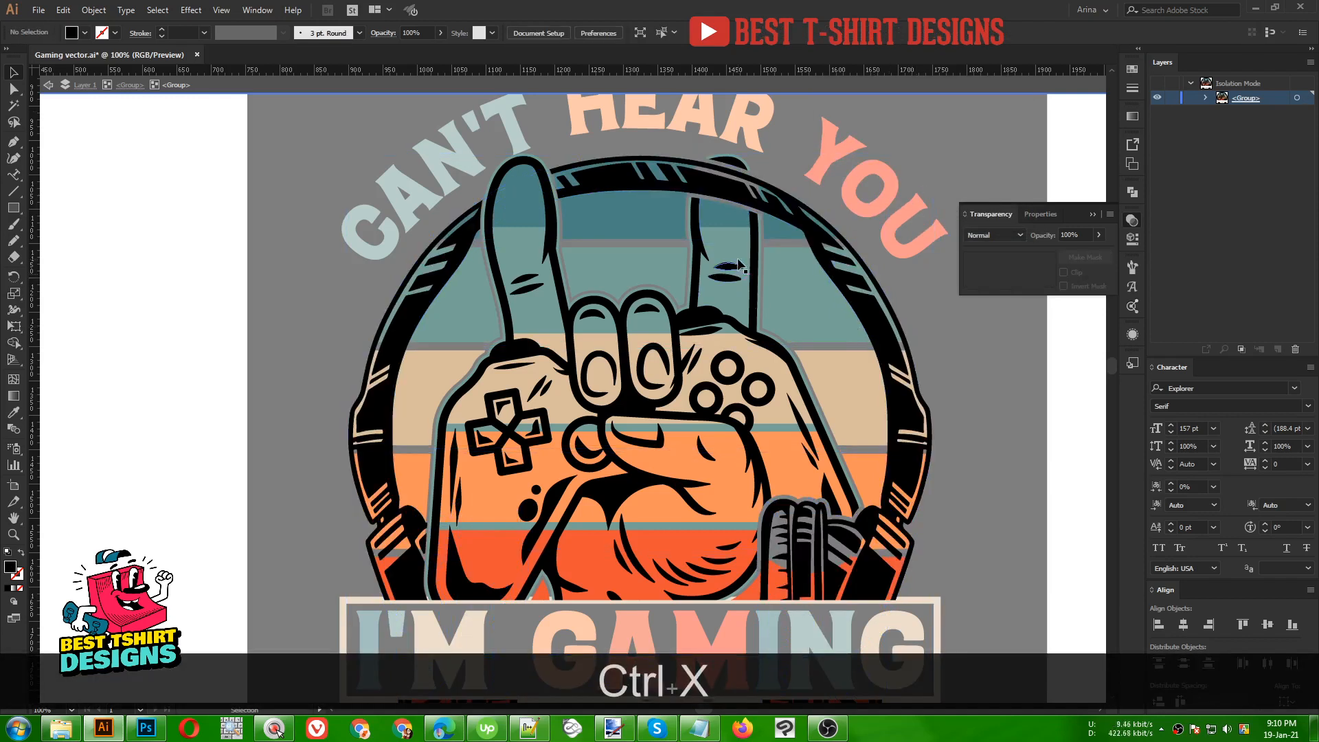
# - Paste the enlarged headphone copies behind the headphones artwork and unite them into a single solid shape
pyautogui.hotkey('ctrl', 'b')
pyautogui.click(705, 213)
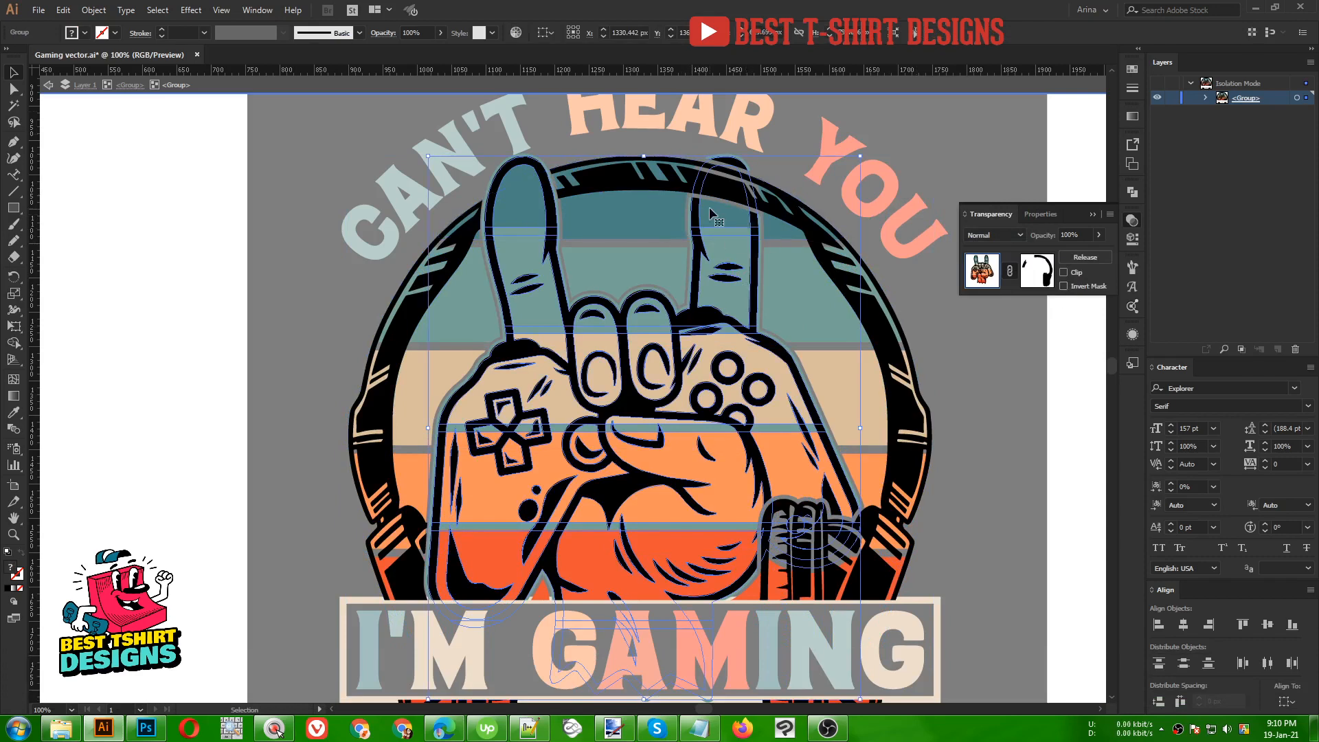
pyautogui.scroll(3, 681, 244)
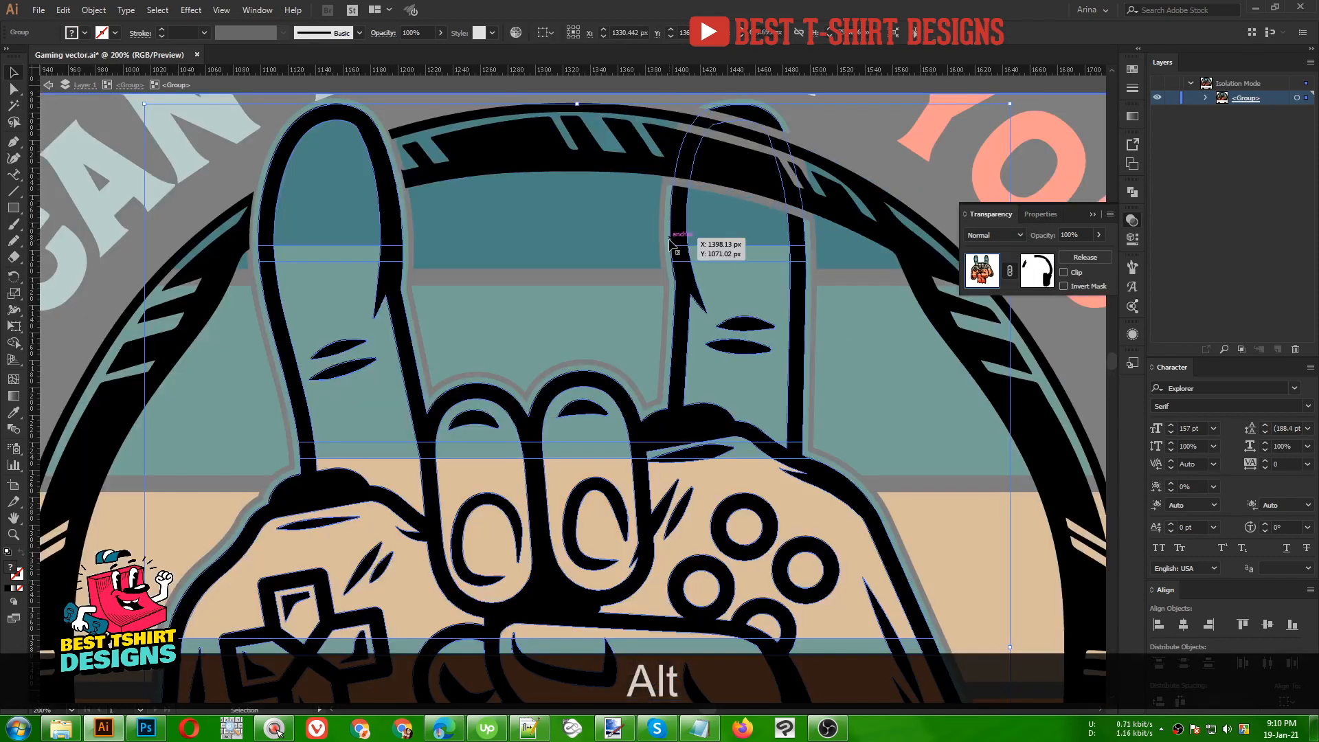
pyautogui.scroll(-2, 779, 237)
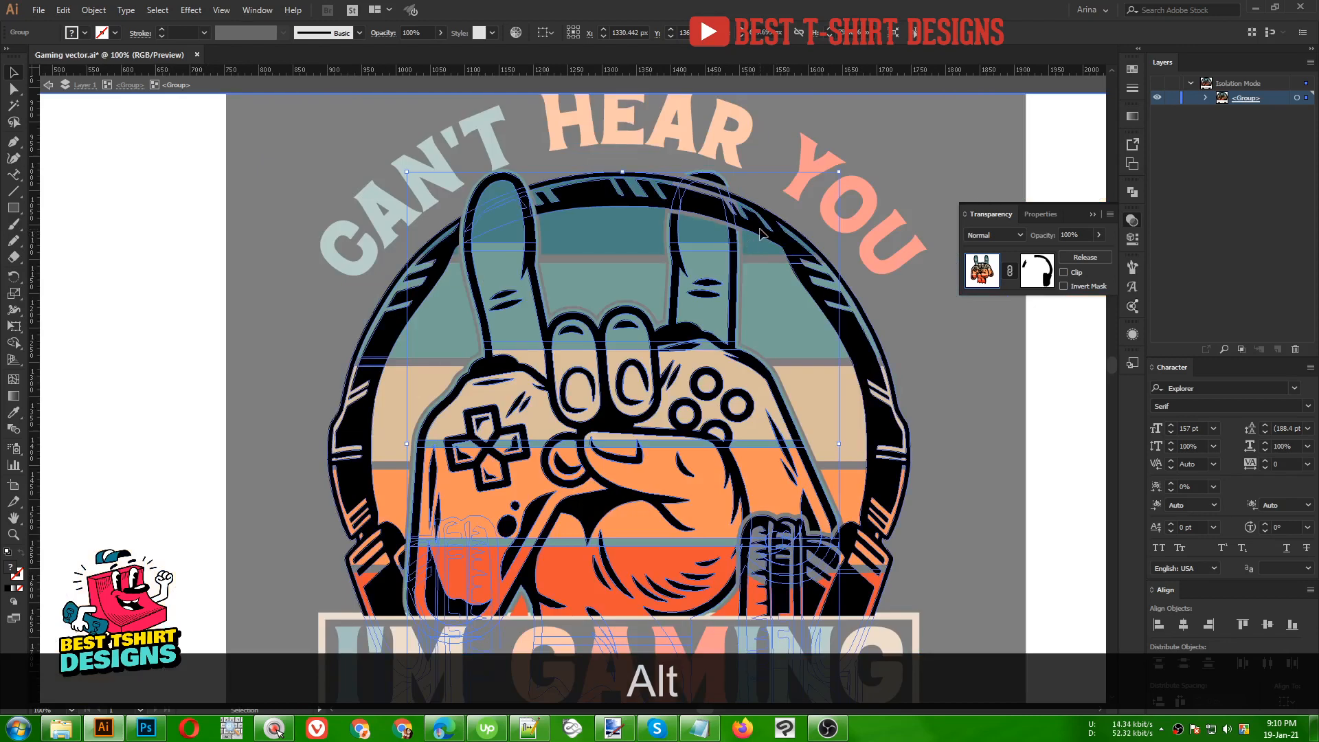
pyautogui.click(760, 234)
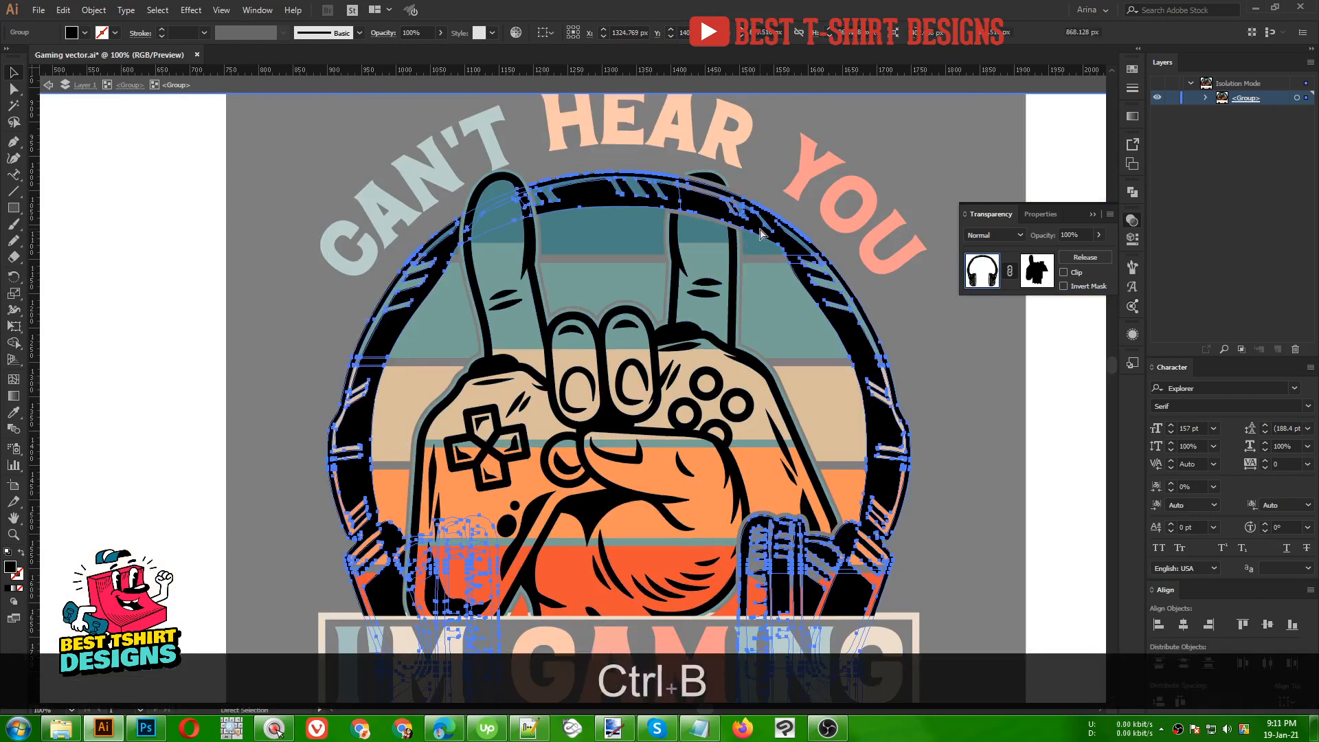
pyautogui.hotkey('ctrl', 'b')
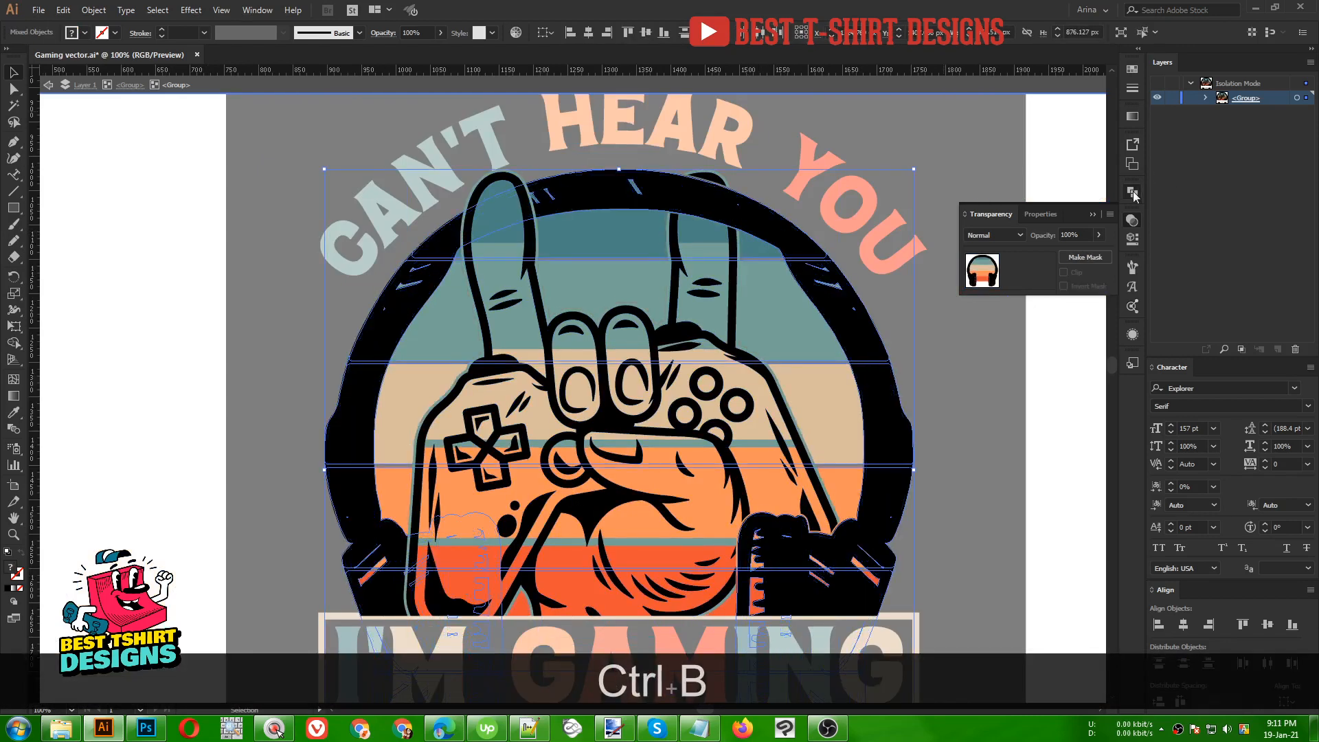
pyautogui.click(1134, 195)
pyautogui.click(973, 220)
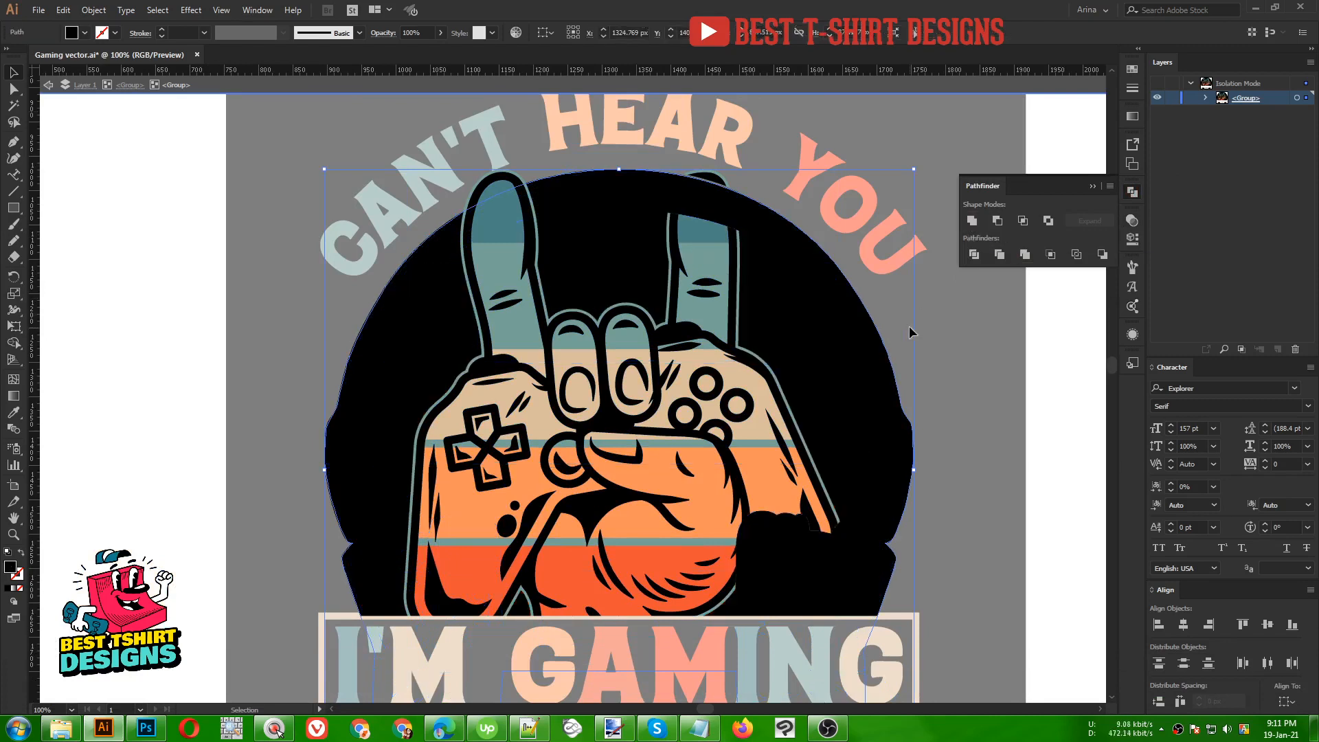
# - Fill the united shape with orange sampled from the artwork and move it behind the stripes, hand and headphones
pyautogui.press('i')
pyautogui.click(771, 480)
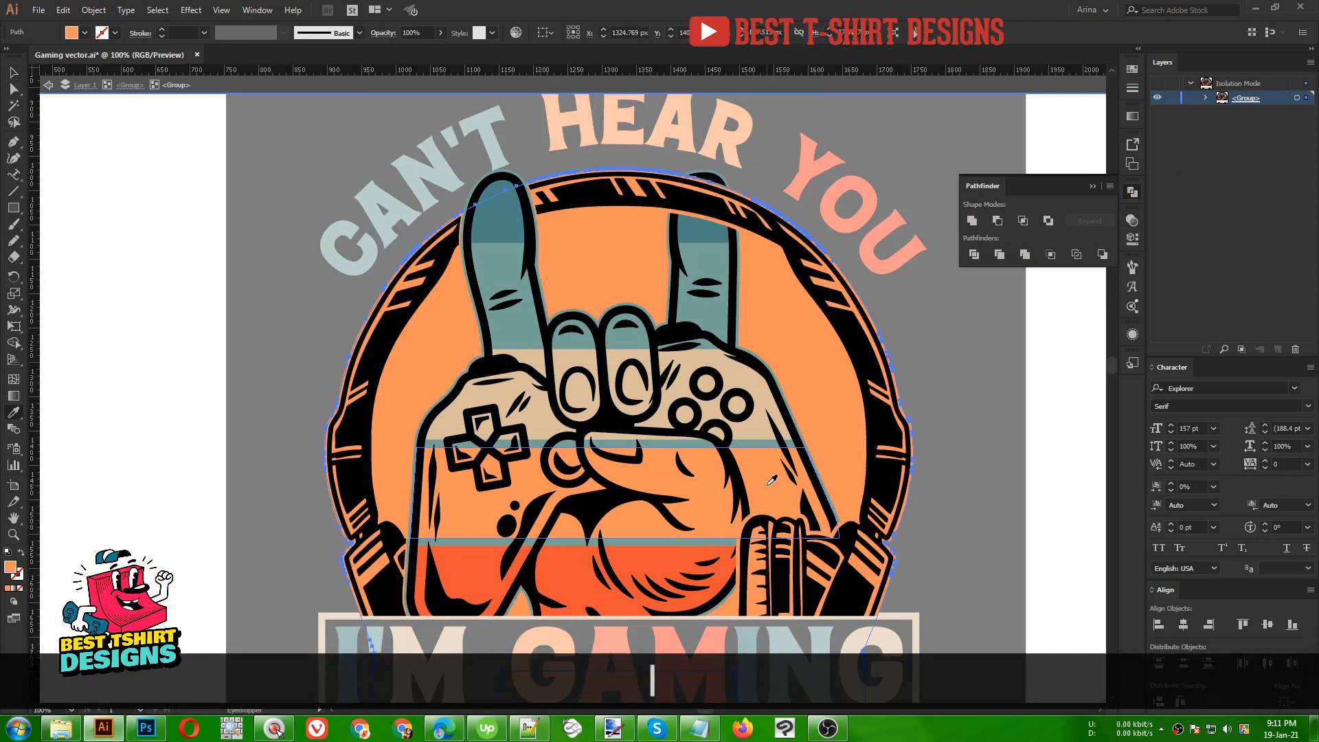
pyautogui.press('v')
pyautogui.scroll(-2, 904, 402)
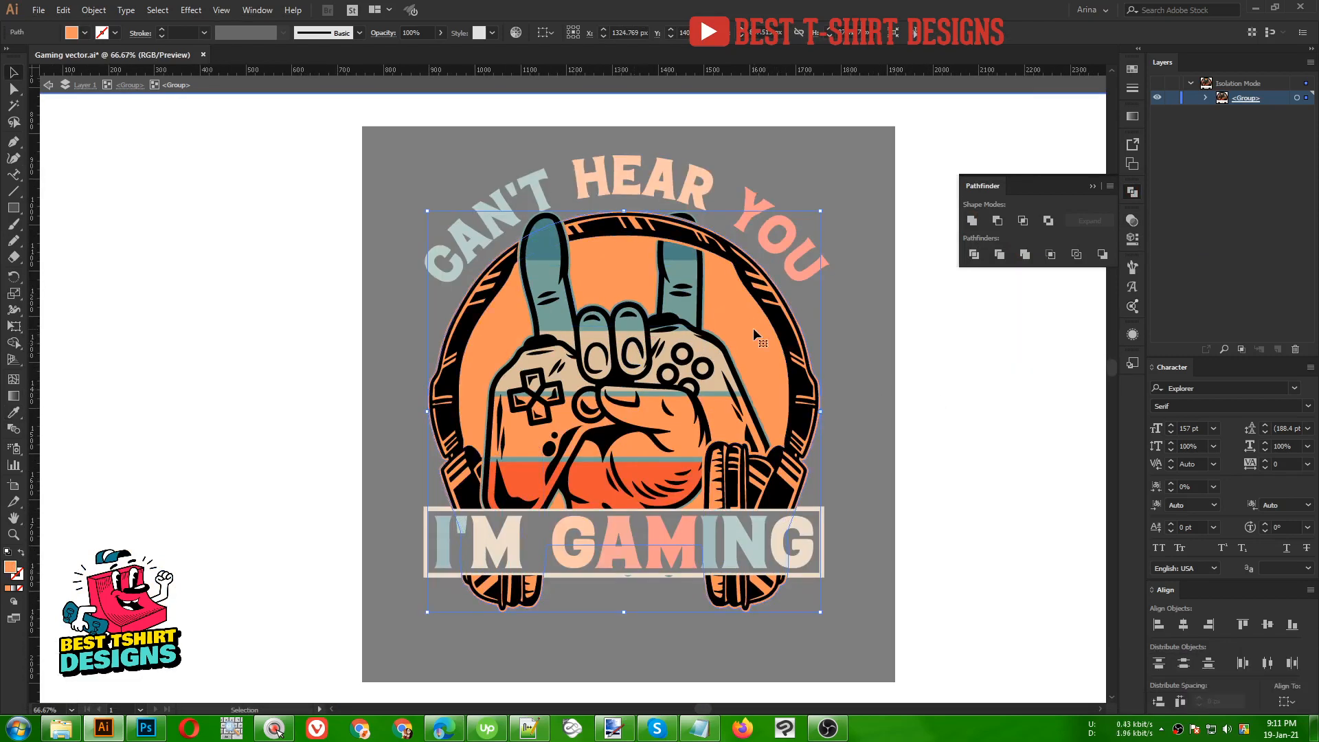
pyautogui.hotkey('ctrl', 'x')
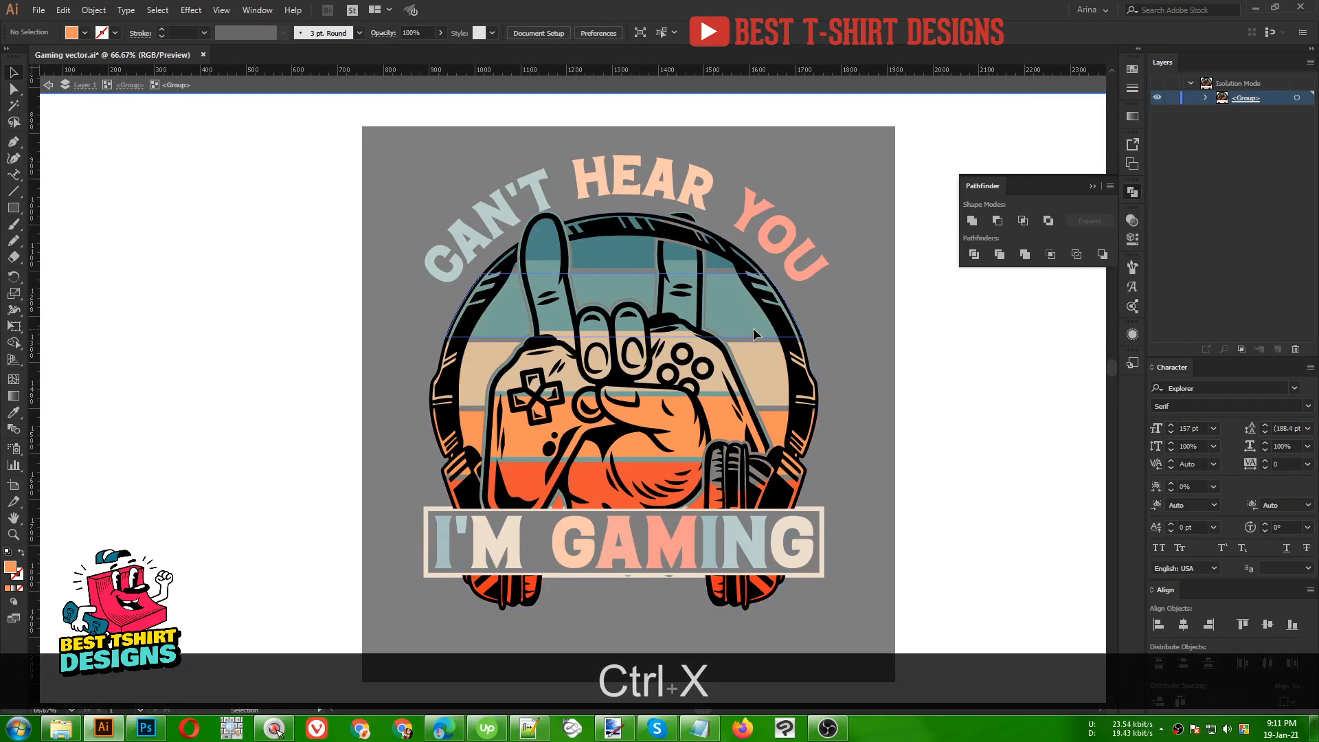
pyautogui.hotkey('ctrl', 'b')
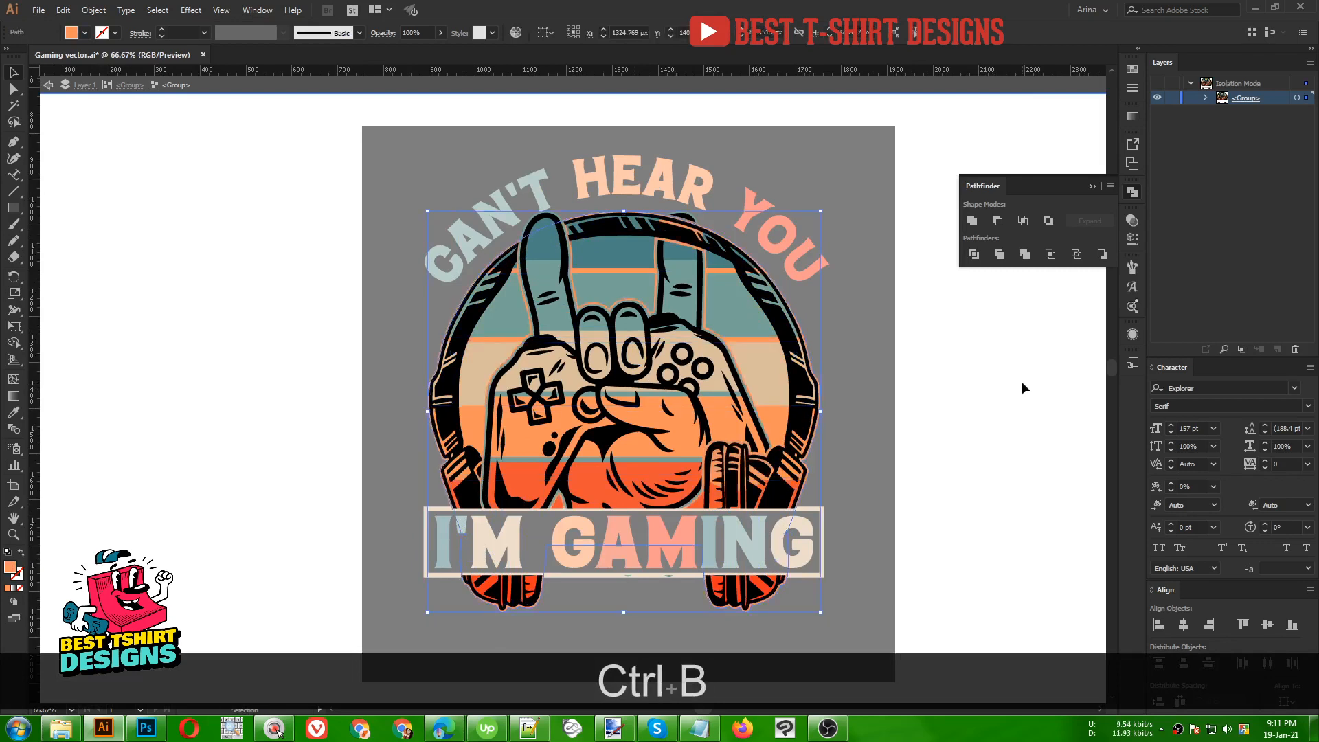
# - Delete the solid orange shape behind the artwork and exit isolation mode
pyautogui.press('Delete')
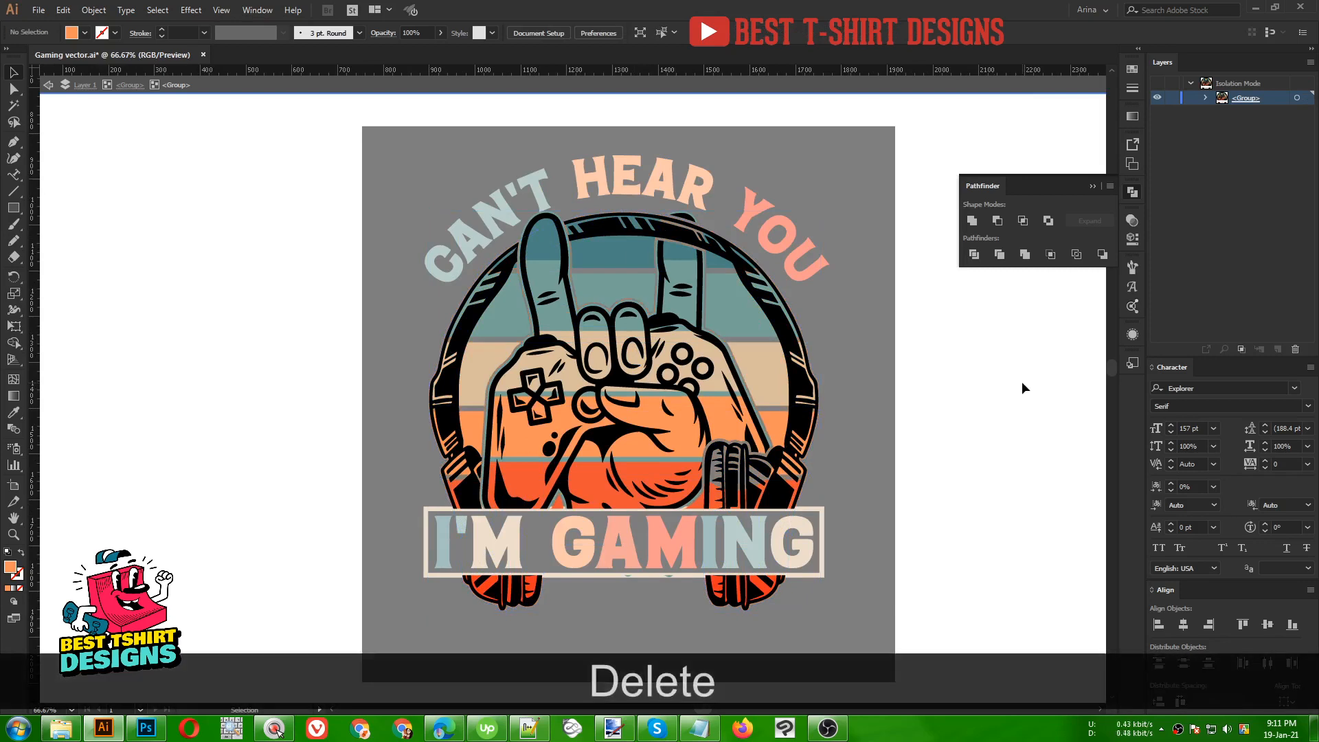
pyautogui.doubleClick(1024, 382)
pyautogui.scroll(-2, 1001, 386)
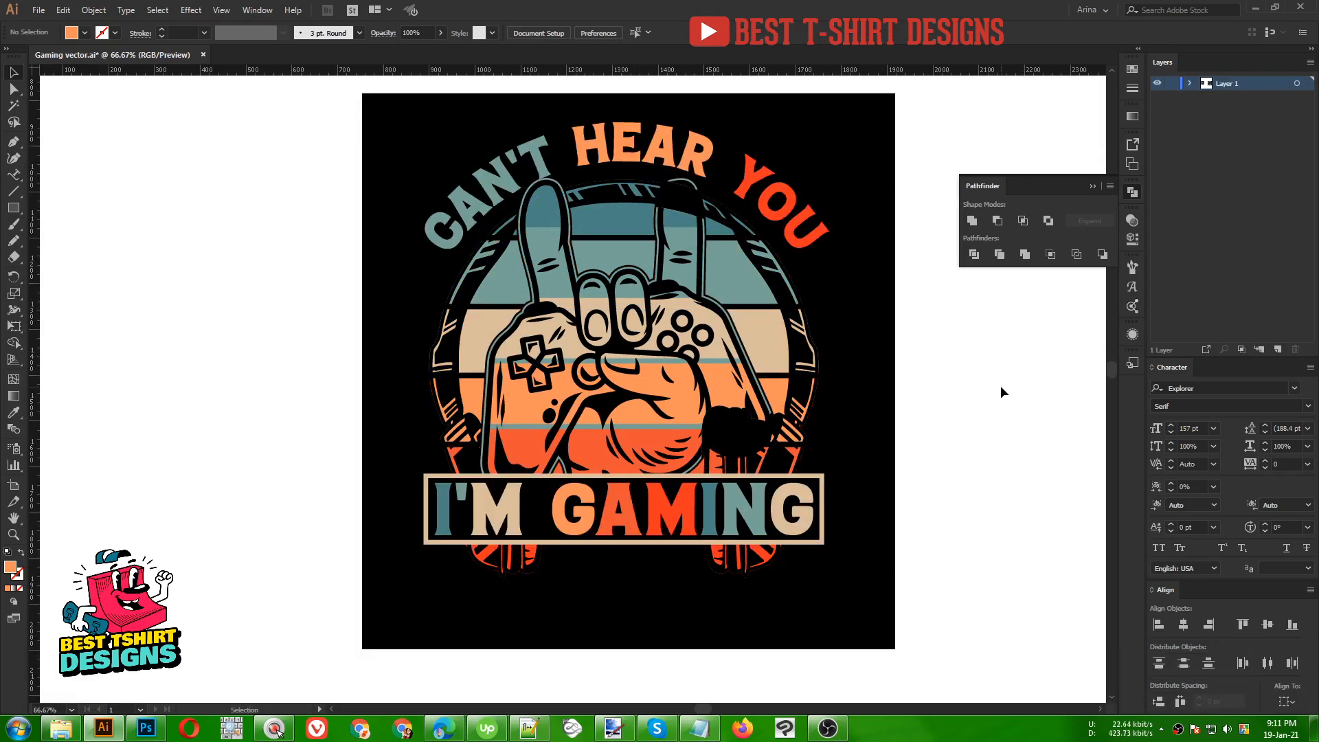
pyautogui.scroll(1, 1002, 386)
pyautogui.press('ctrl')
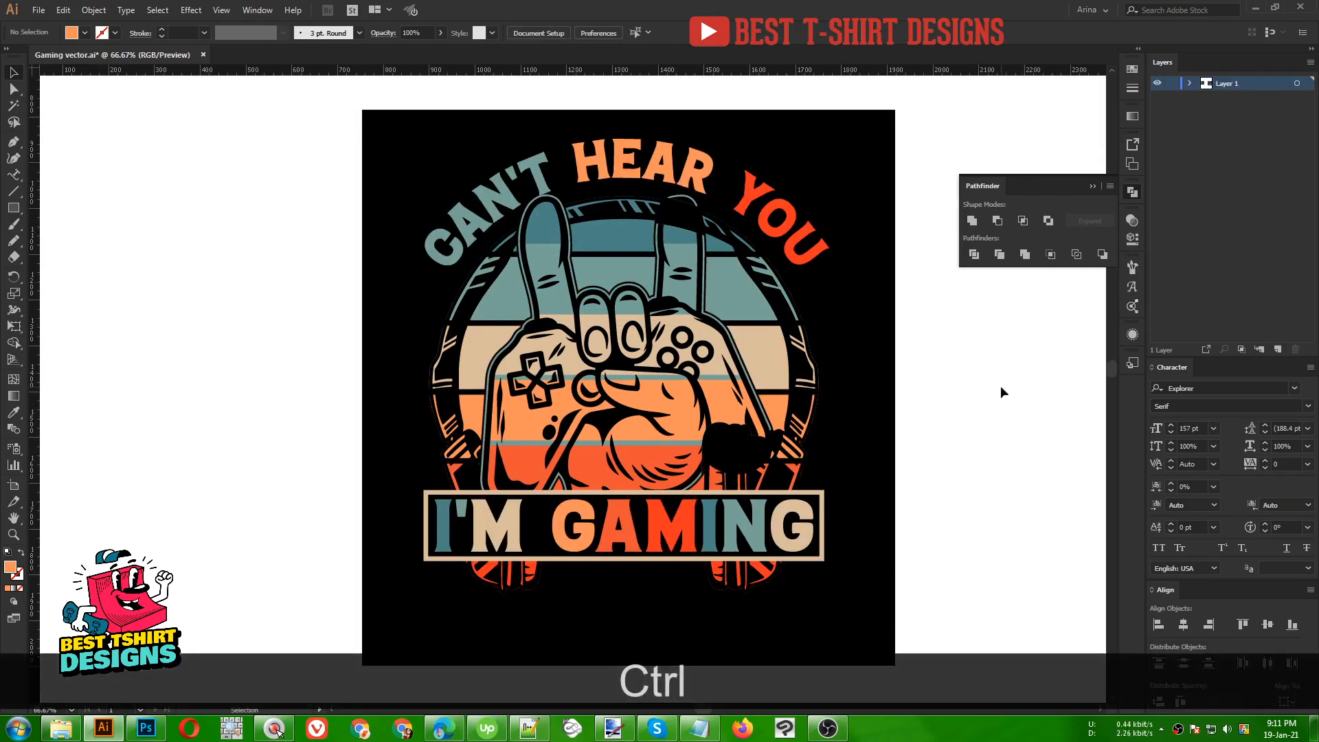
pyautogui.hotkey('ctrl', '1')
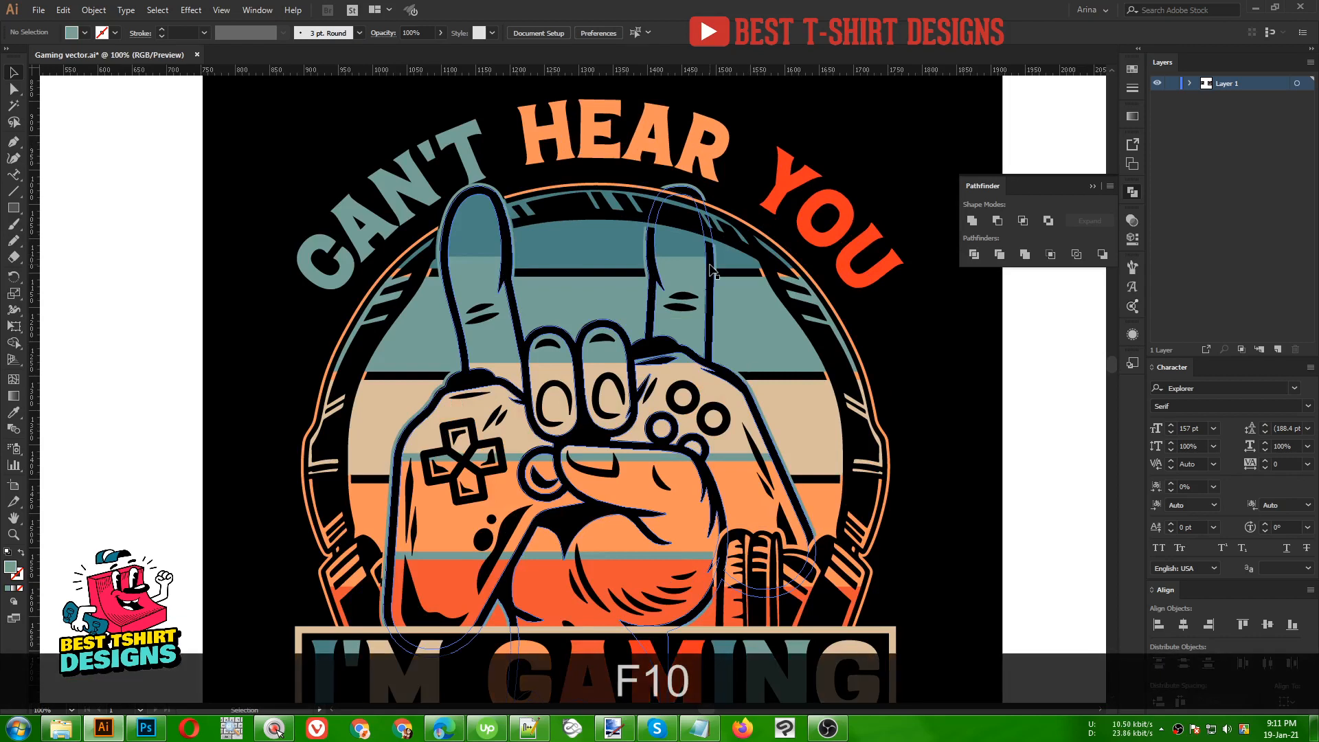
# - Isolate the nested group that holds the hand, headphones and striped circle
pyautogui.click(711, 268)
pyautogui.doubleClick(711, 270)
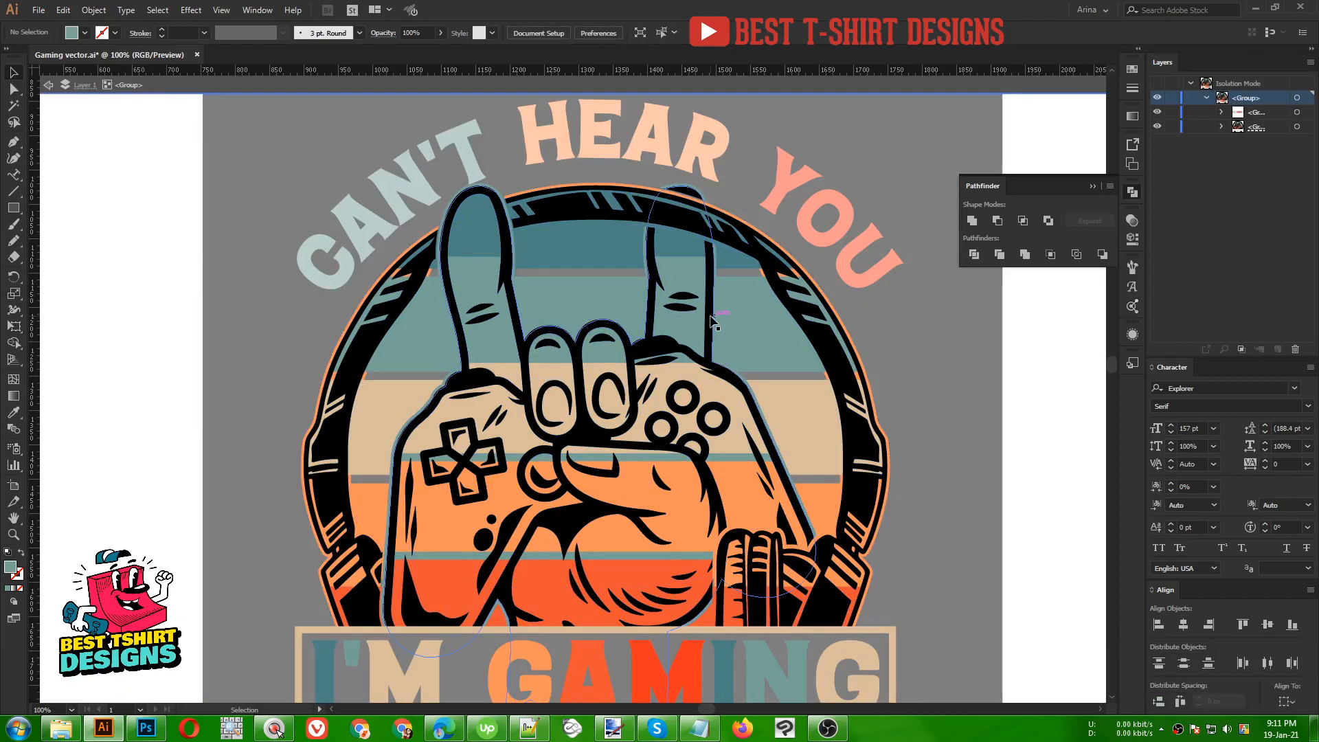
pyautogui.doubleClick(711, 319)
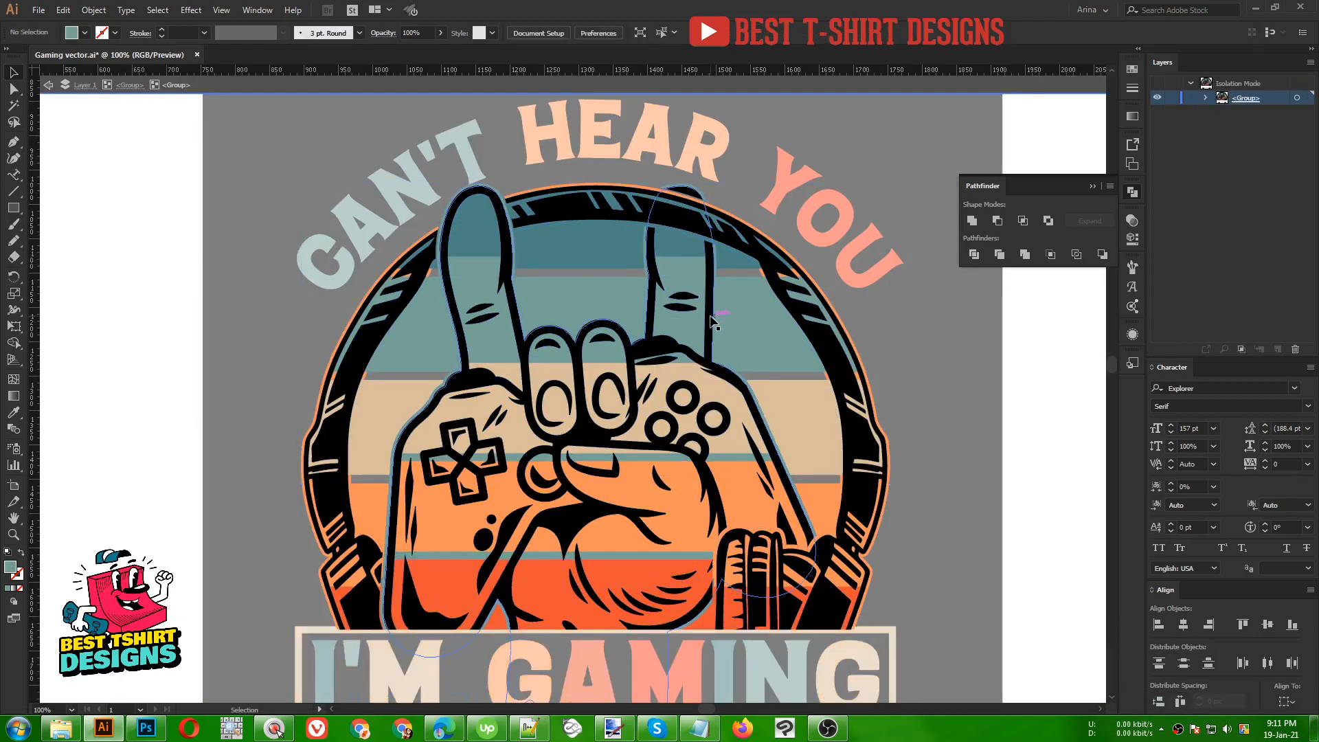
# - Examine the contents of the hand's opacity mask and return to its artwork
pyautogui.click(713, 318)
pyautogui.click(1133, 221)
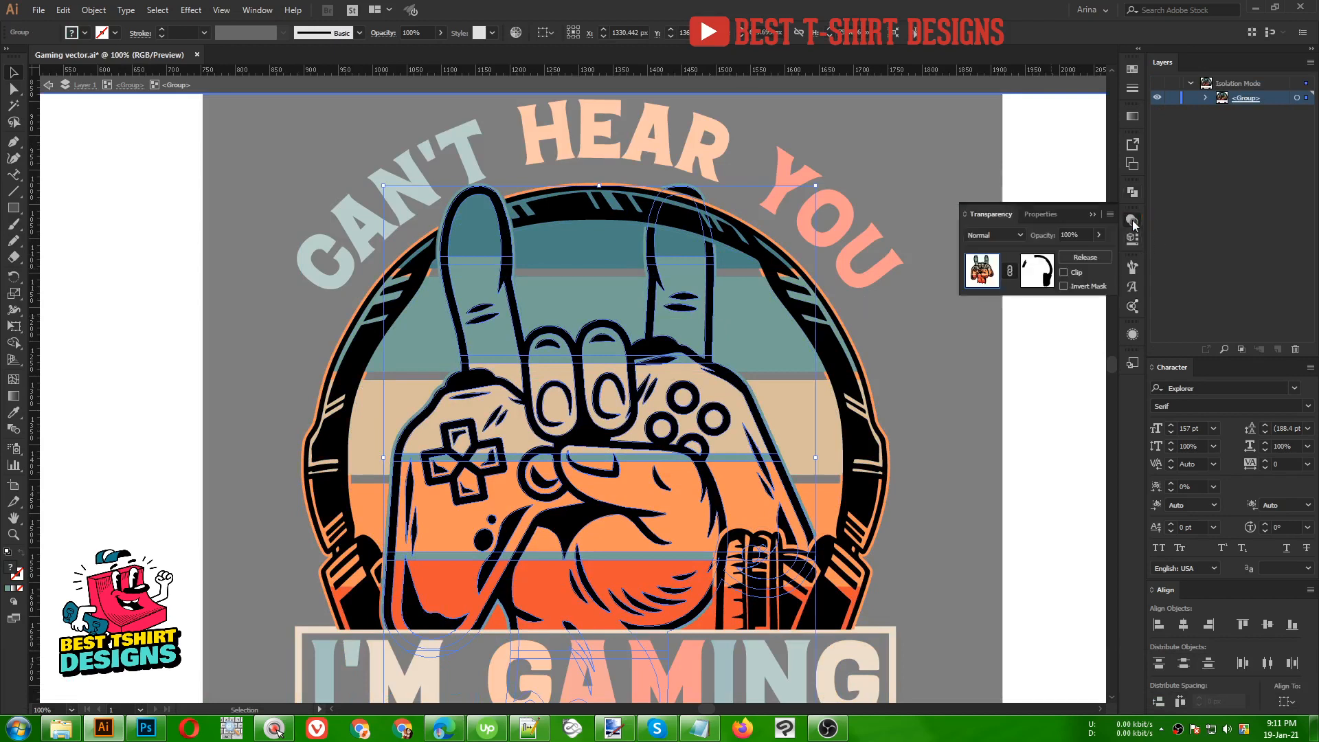
pyautogui.click(1036, 275)
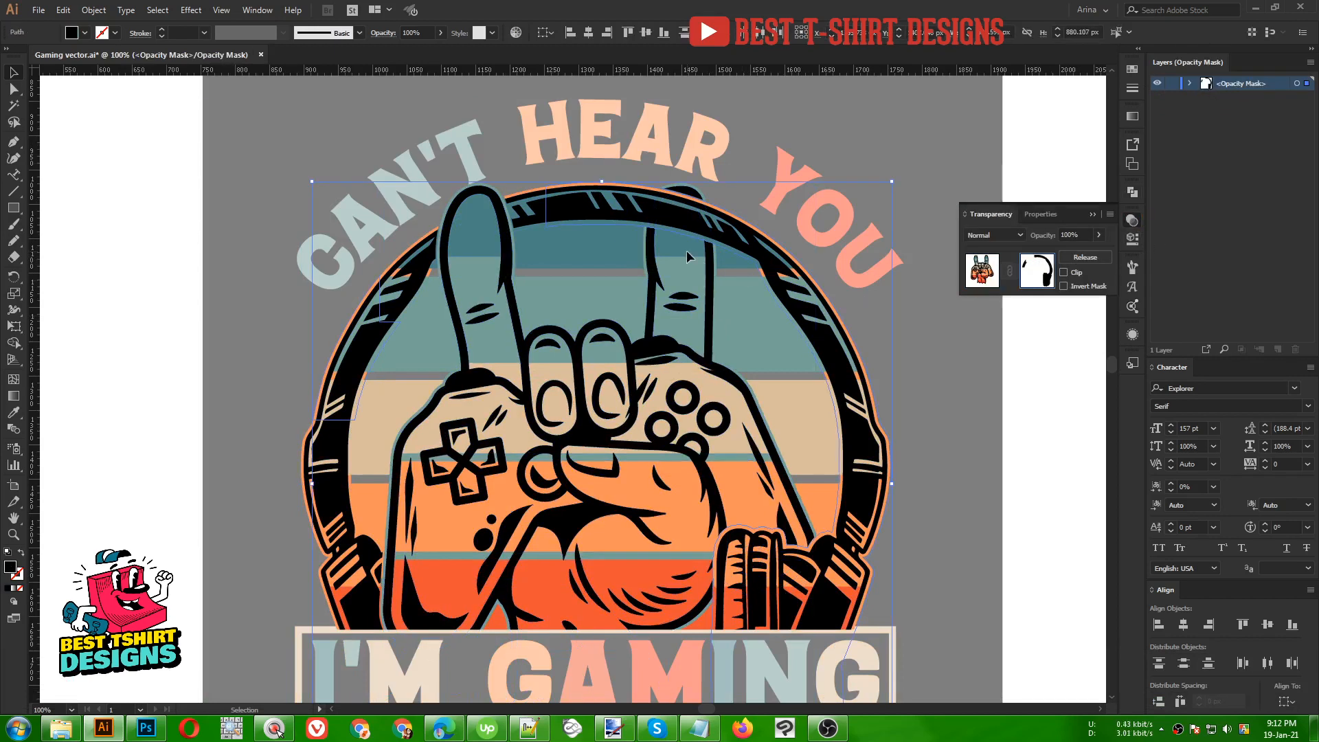
pyautogui.click(981, 271)
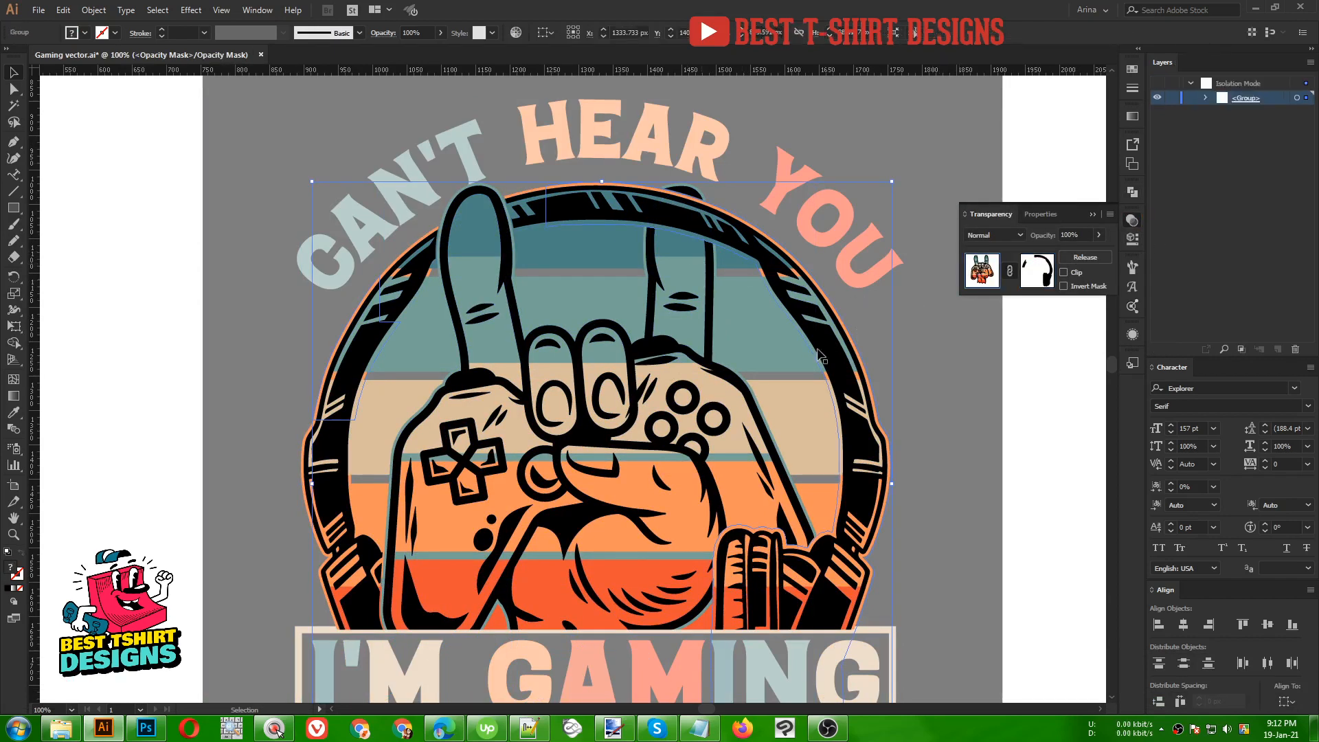
# - Offset the headphones' paths by 4 px with round joins and cut the enlarged copy
pyautogui.click(829, 350)
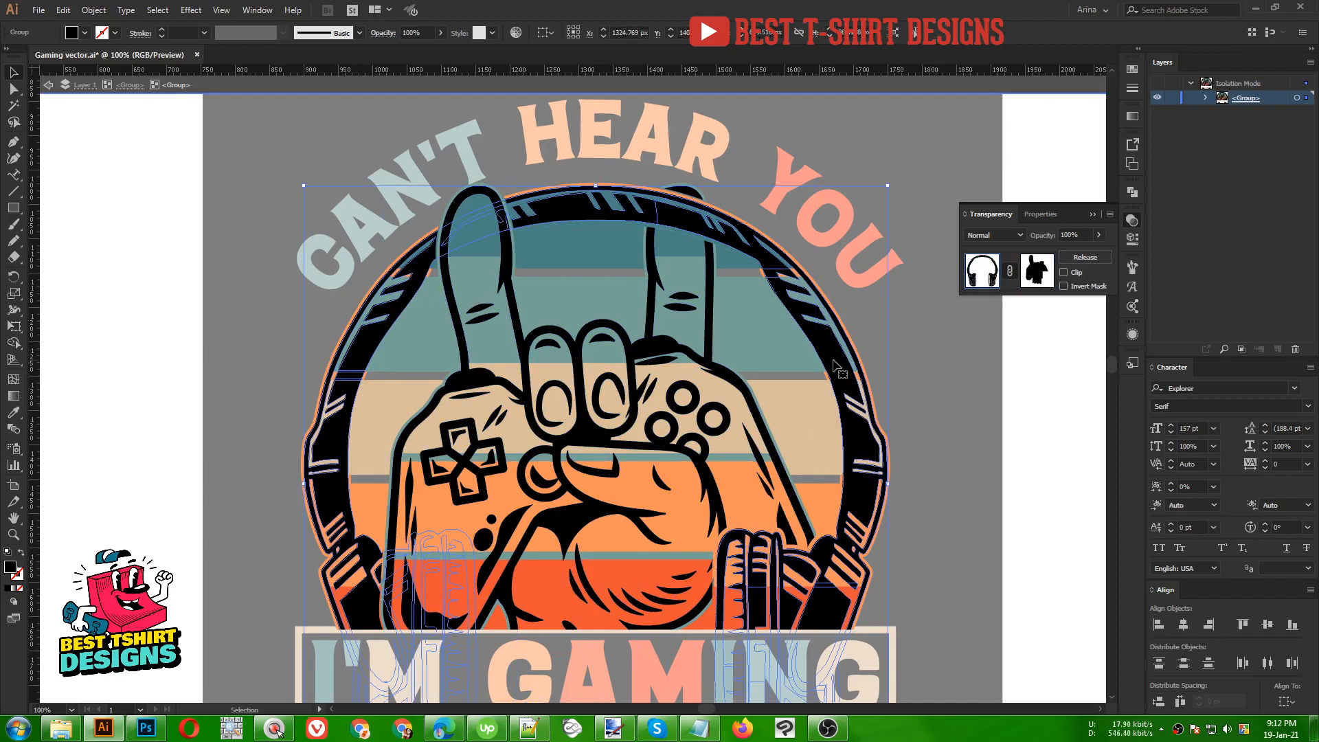
pyautogui.click(97, 10)
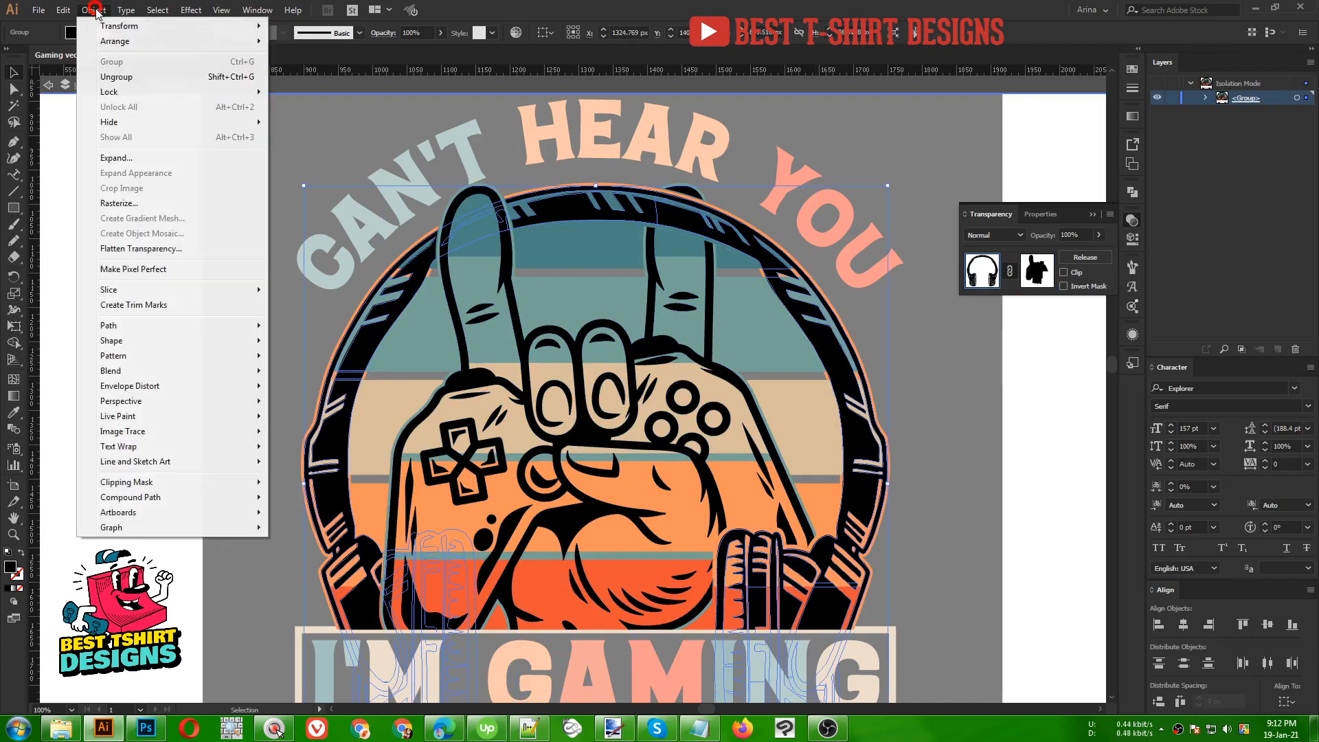
pyautogui.moveTo(126, 328)
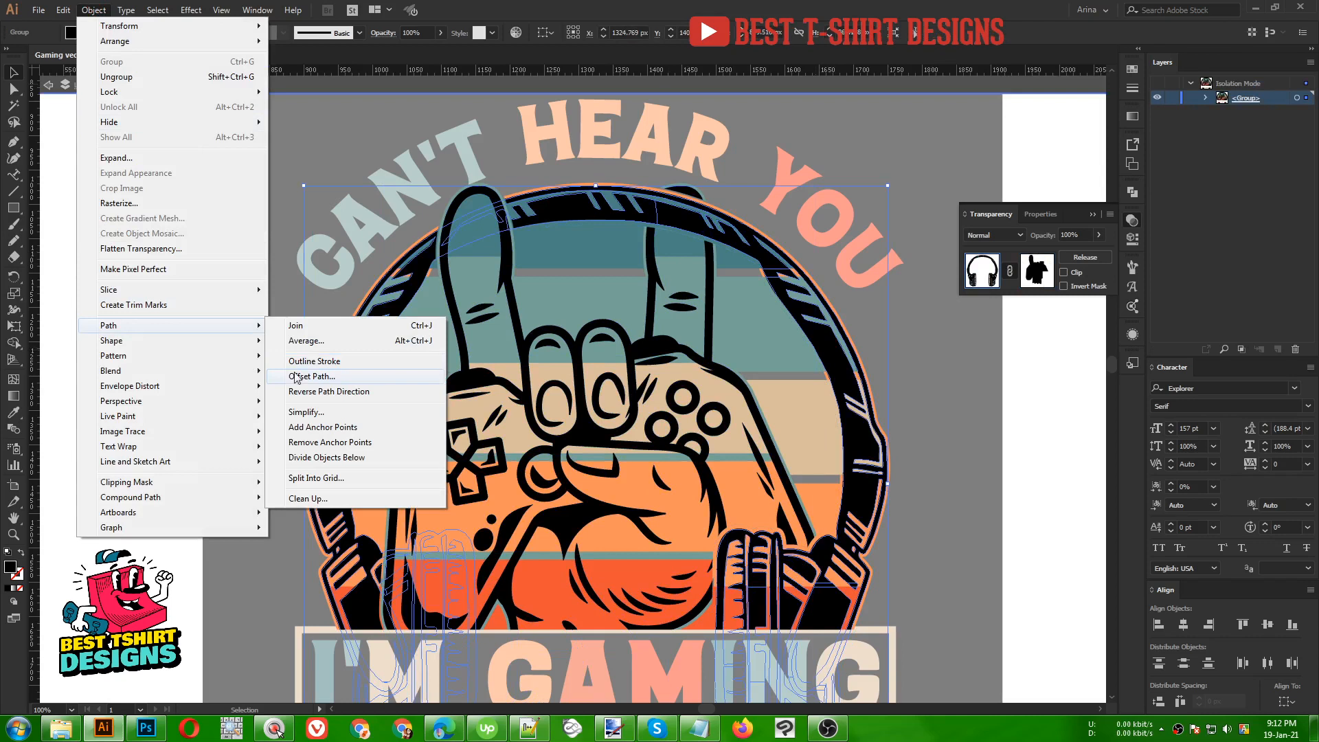
pyautogui.click(289, 377)
pyautogui.click(847, 198)
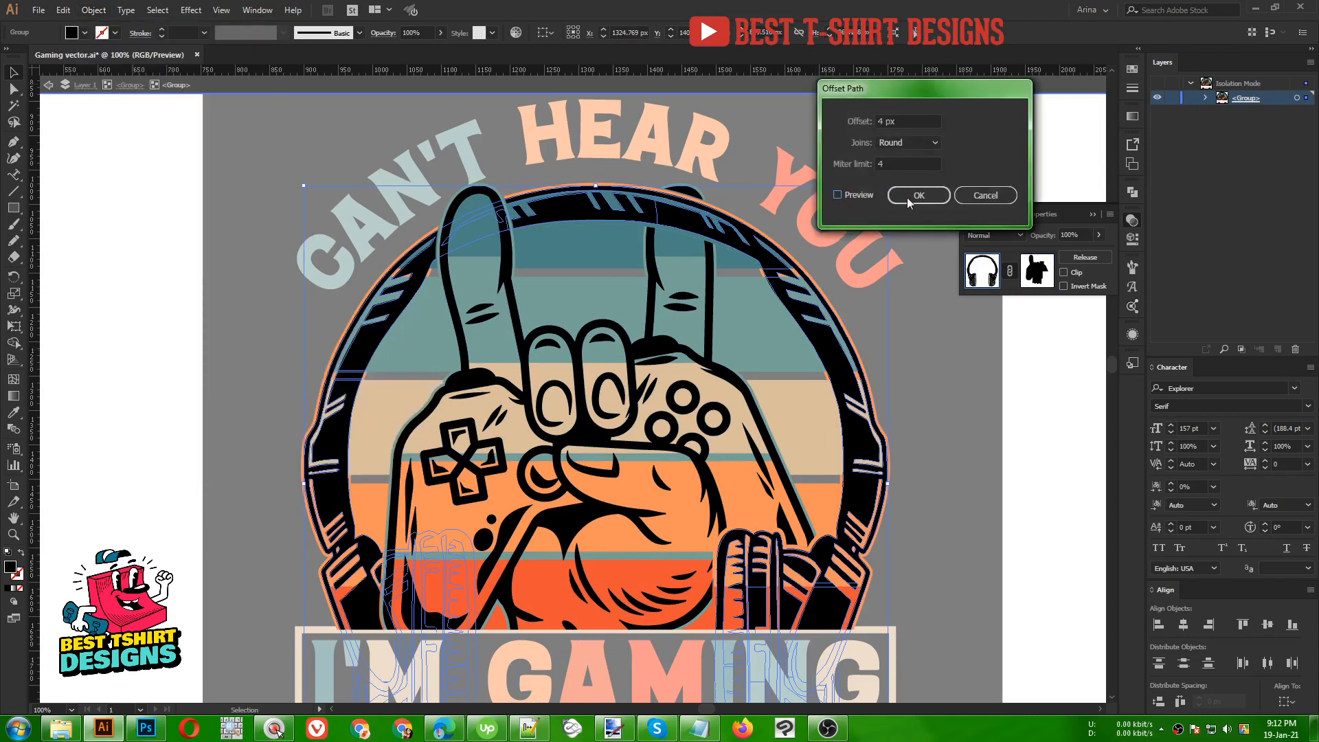
pyautogui.click(908, 197)
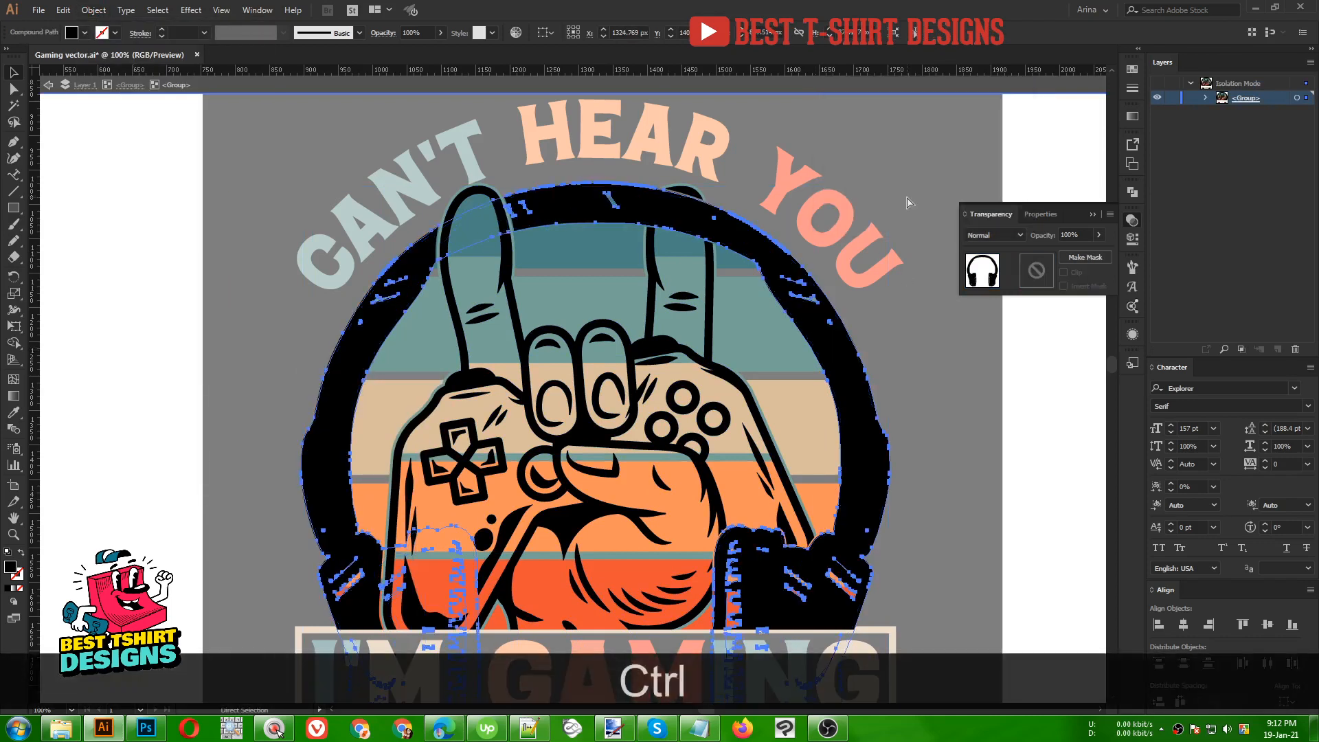
pyautogui.hotkey('ctrl', 'x')
# - Add an opacity mask without clipping to the striped circle, paste the enlarged headphones in place inside it, and unite the pasted paths
pyautogui.click(724, 302)
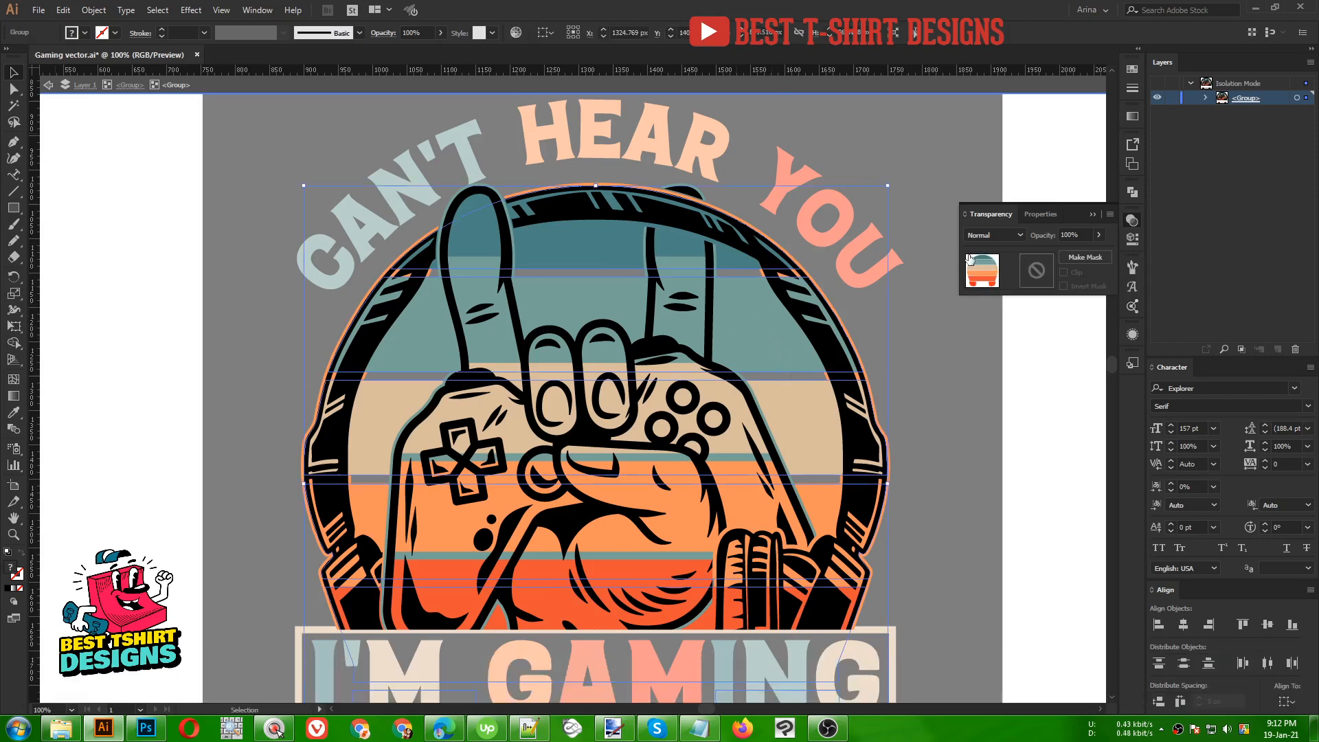
pyautogui.click(1051, 274)
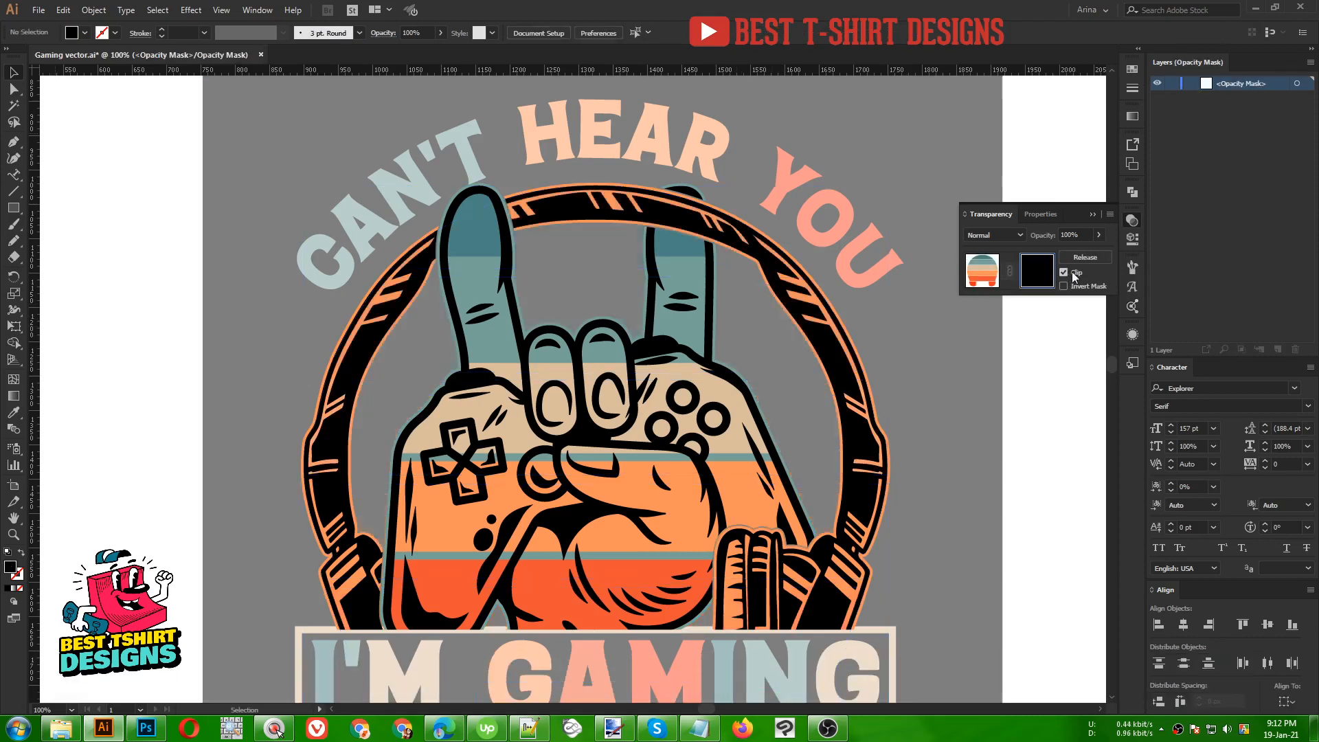
pyautogui.hotkey('ctrl', 'f')
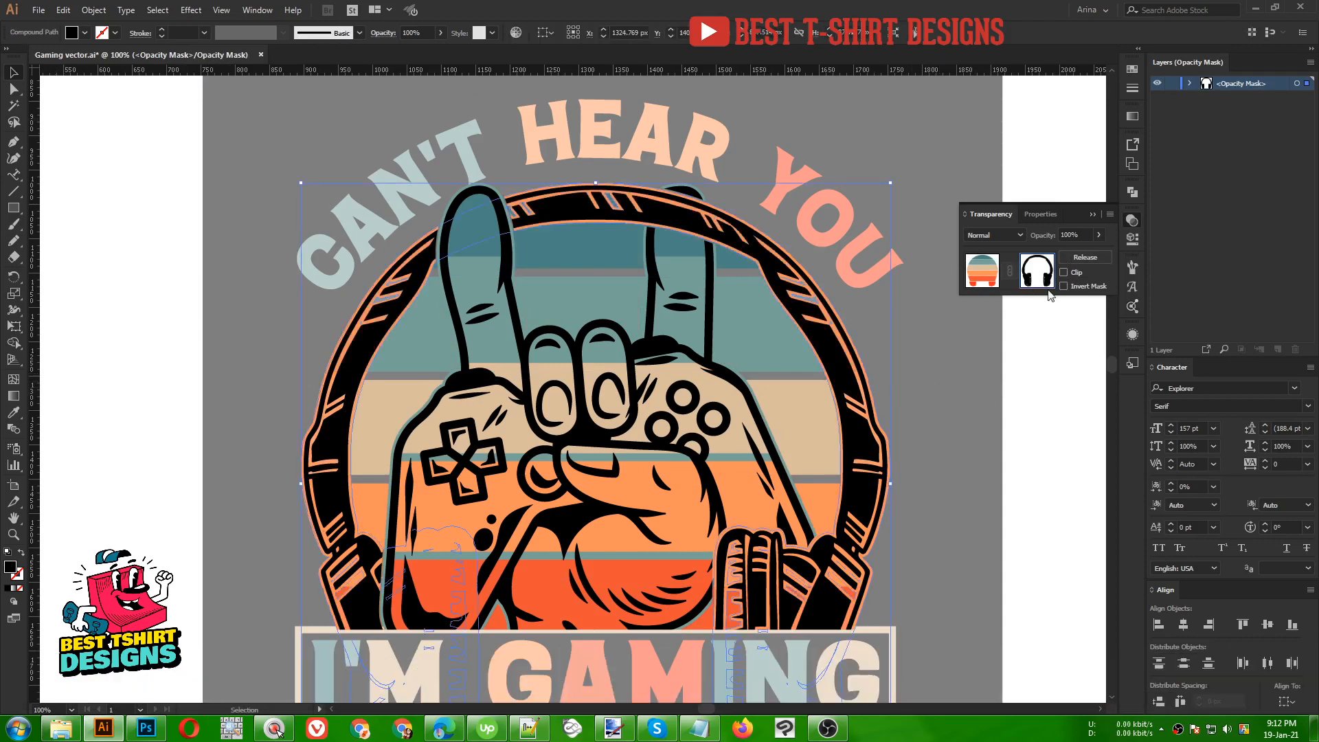
pyautogui.click(1132, 192)
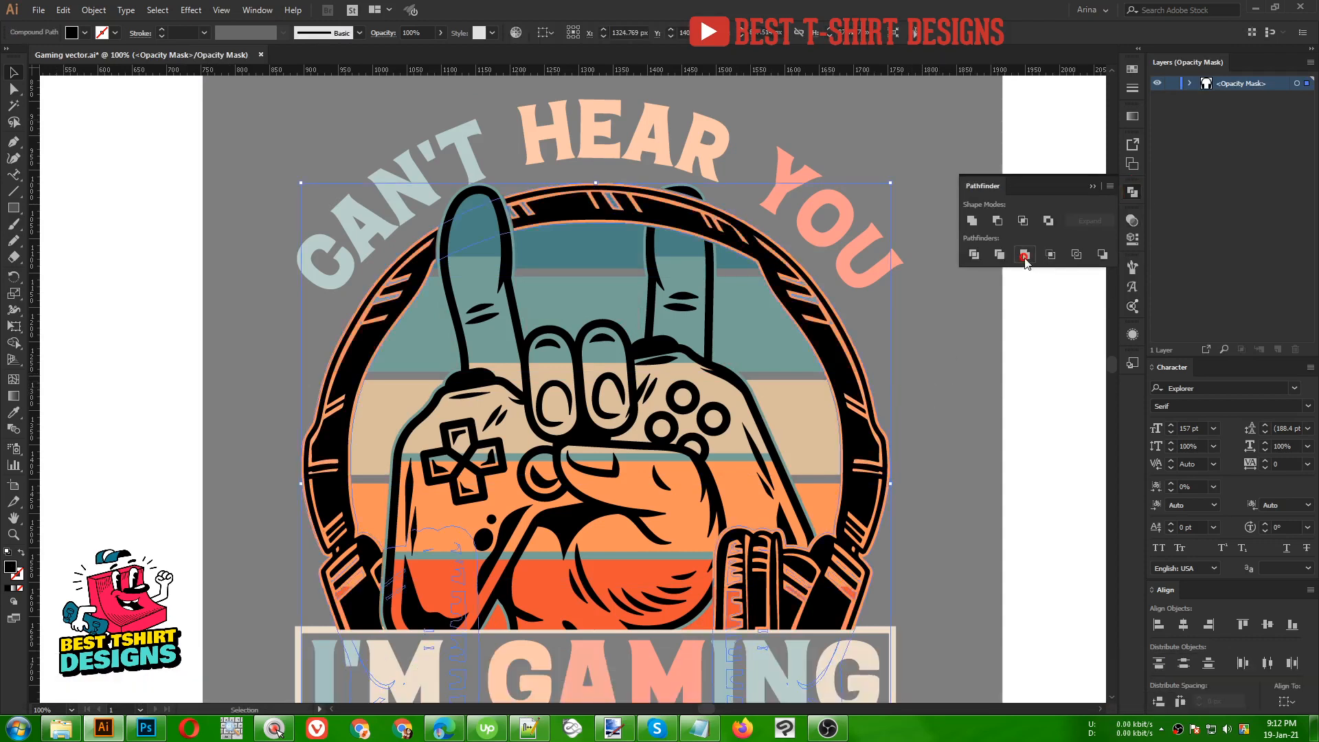
pyautogui.click(973, 220)
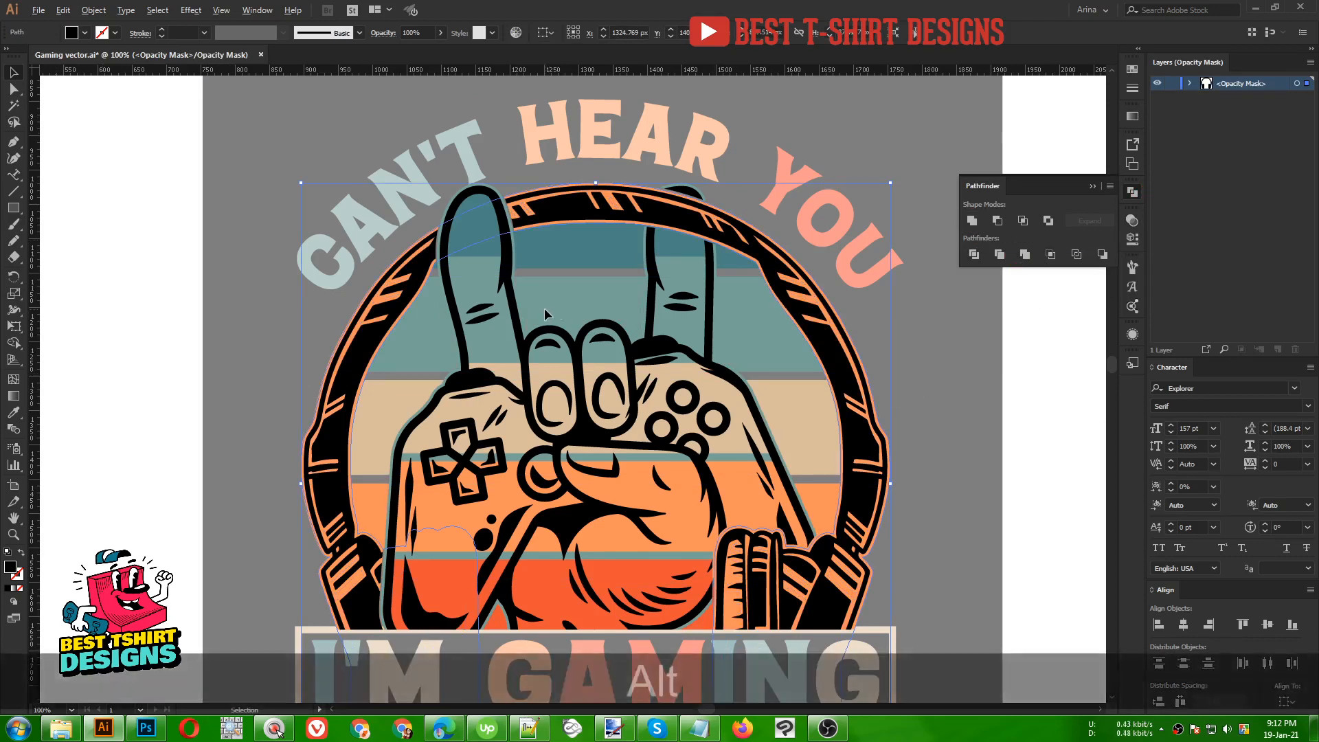
# - Stop editing the striped circle's opacity mask and exit isolation mode
pyautogui.scroll(-1, 544, 308)
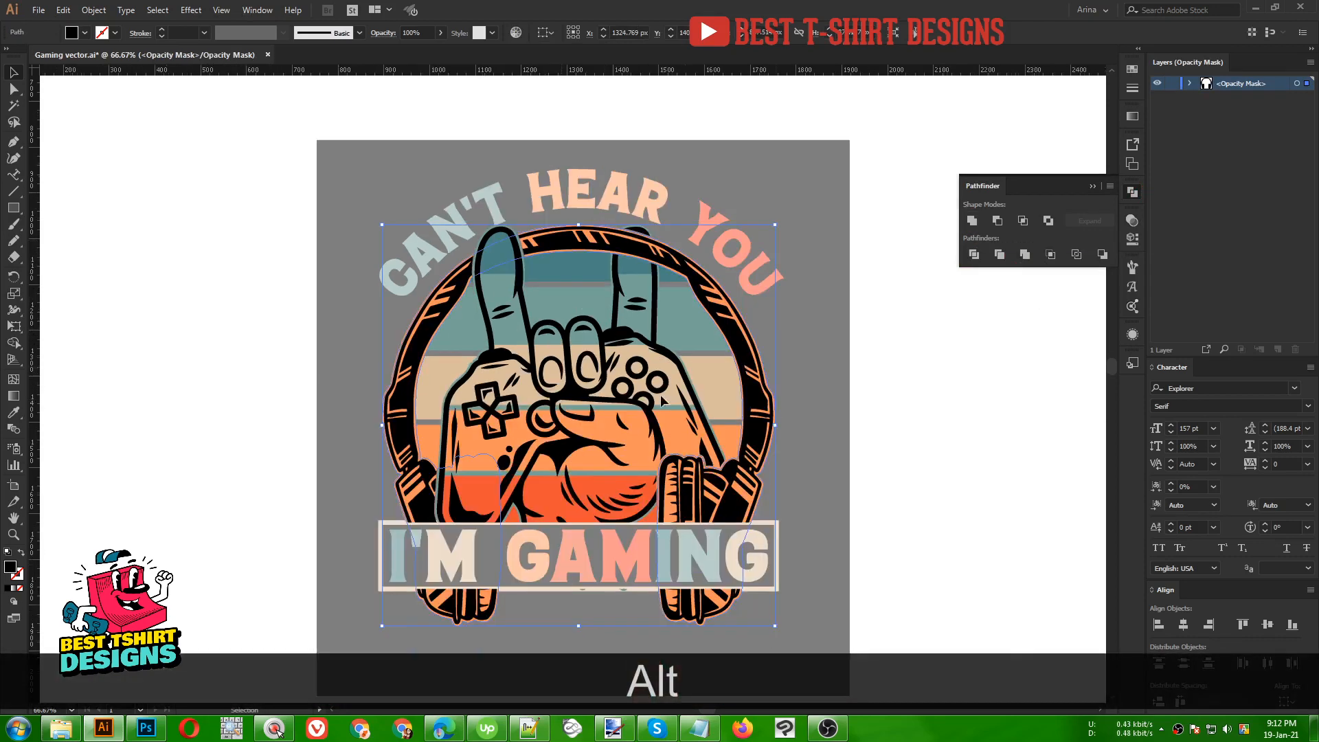
pyautogui.click(868, 426)
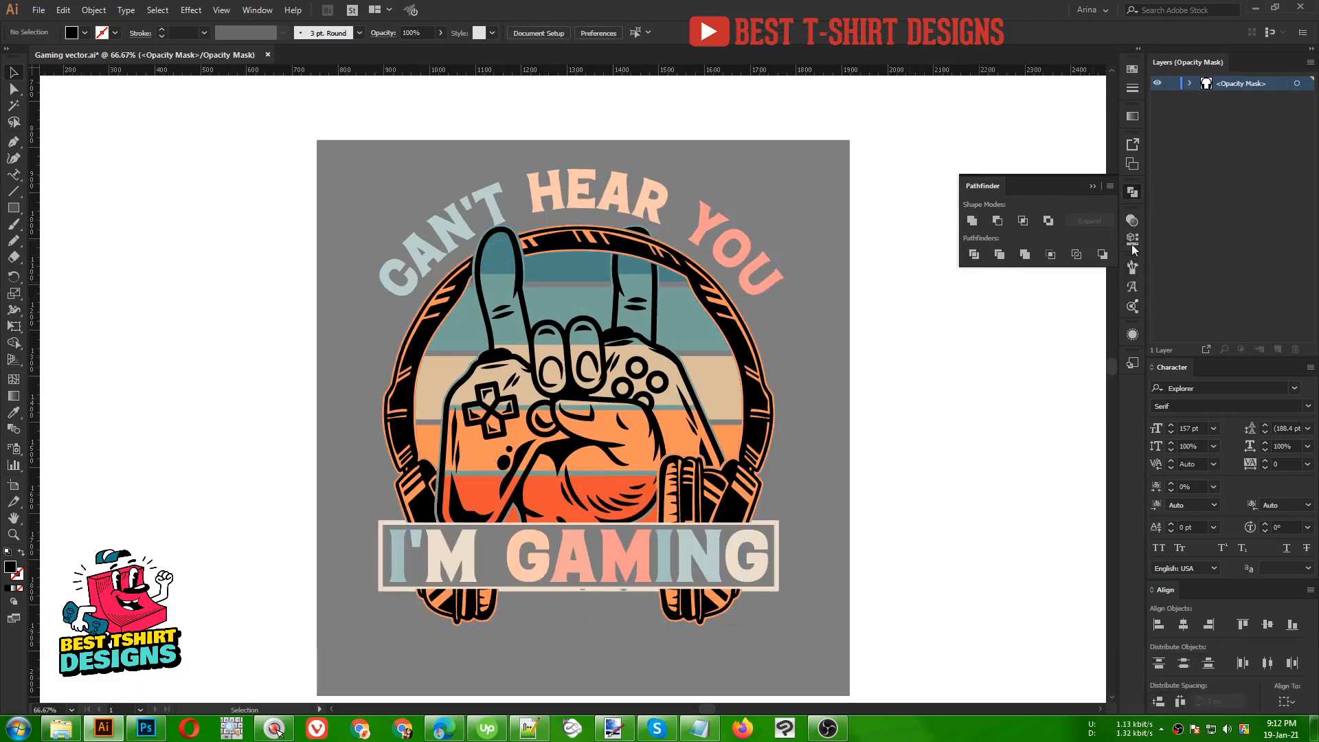
pyautogui.click(1132, 220)
pyautogui.click(983, 270)
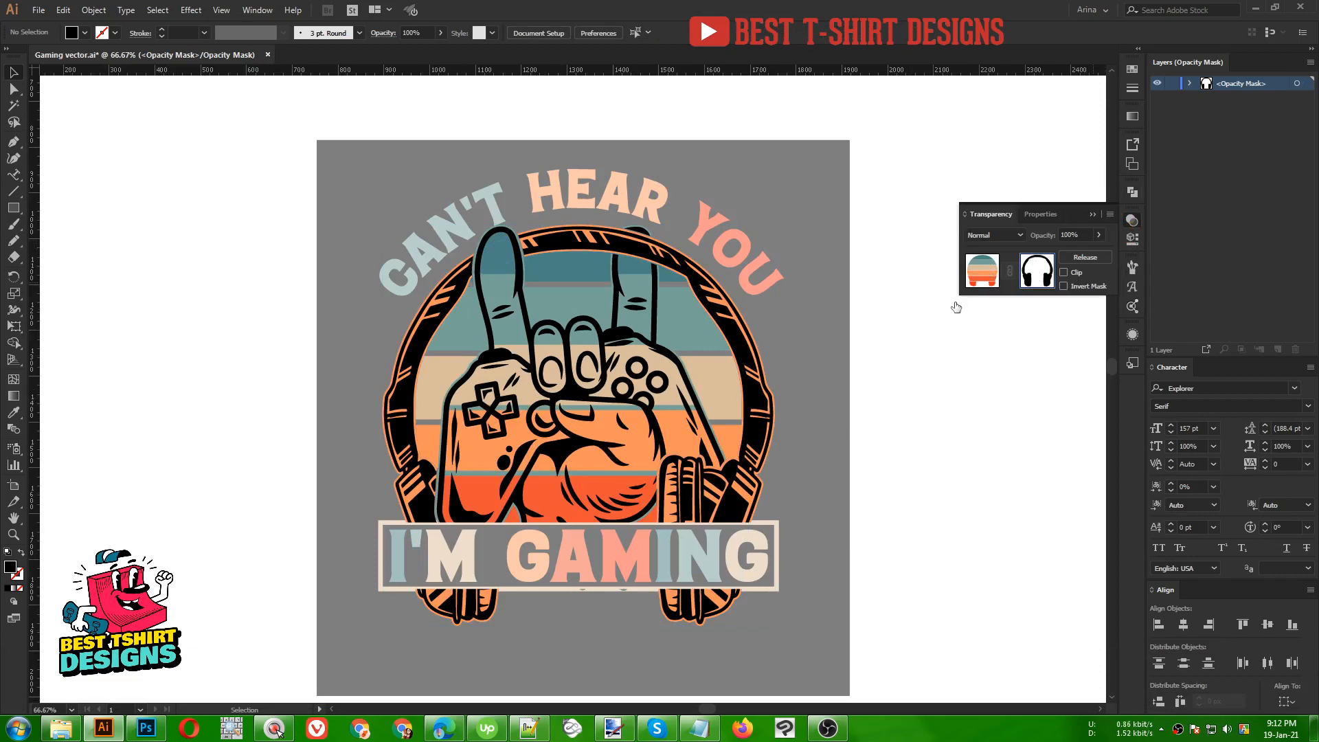
pyautogui.doubleClick(894, 396)
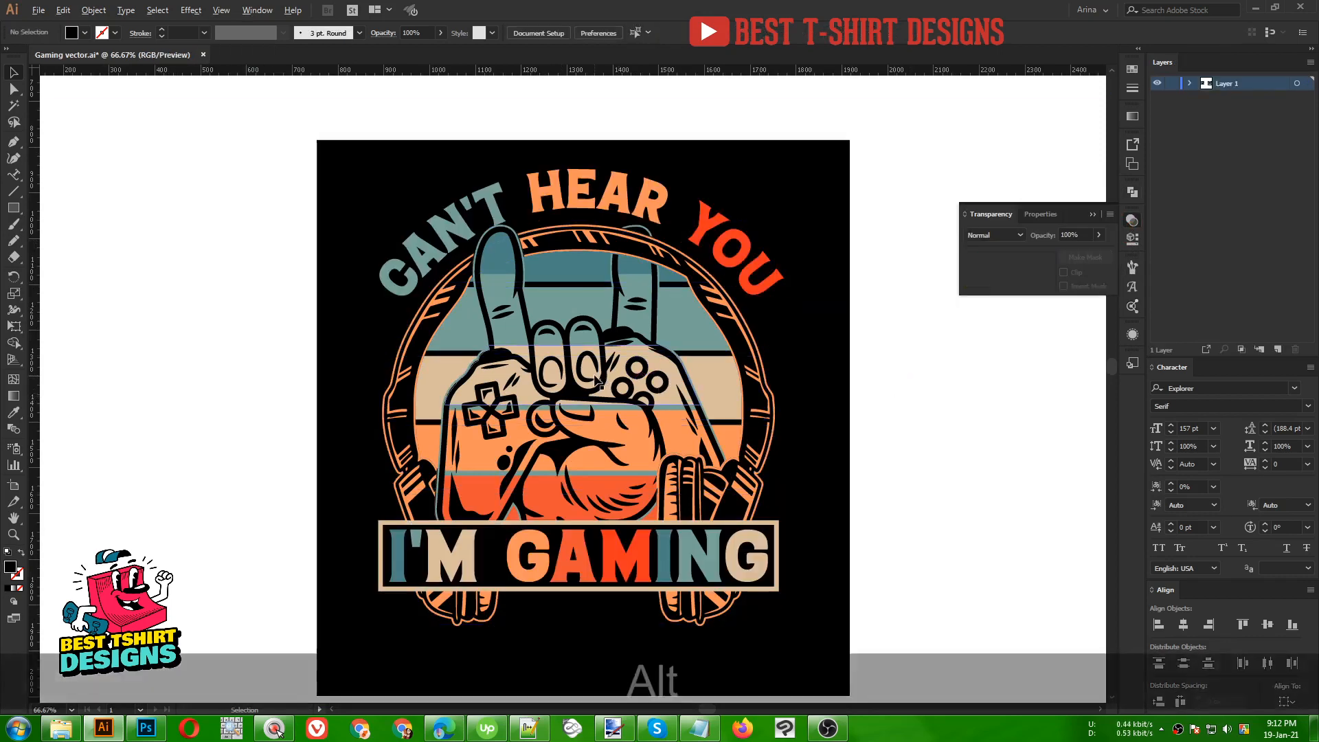
# - Examine the headphone gaps, stripes and overall composition of the design on its black background
pyautogui.scroll(1, 597, 380)
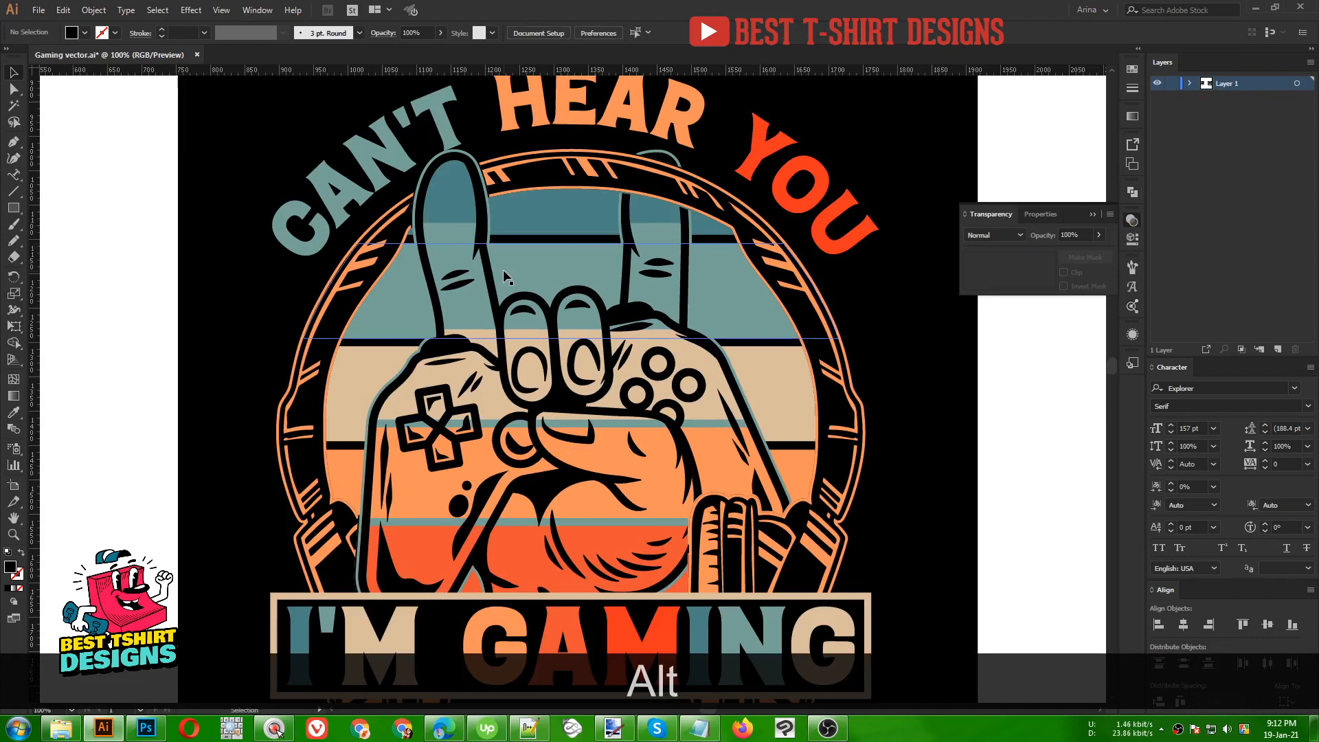
pyautogui.scroll(-1, 509, 264)
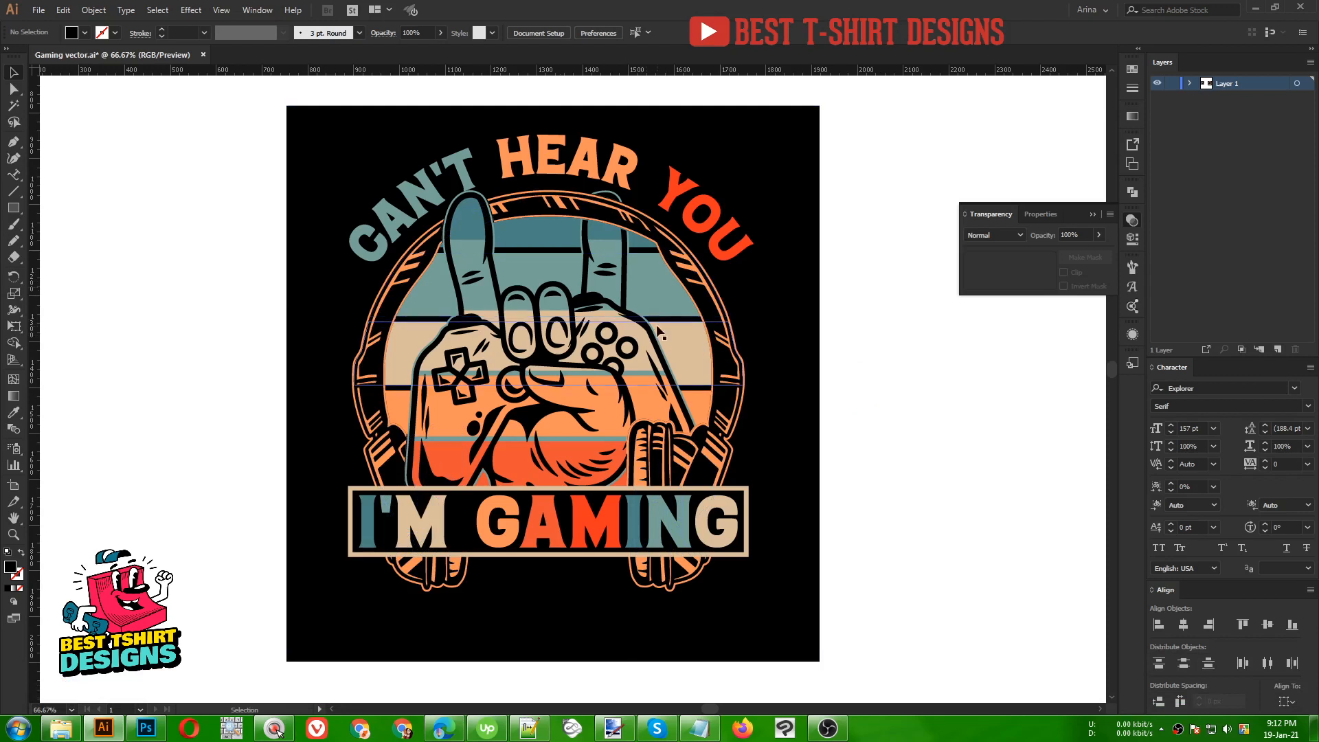
pyautogui.click(876, 389)
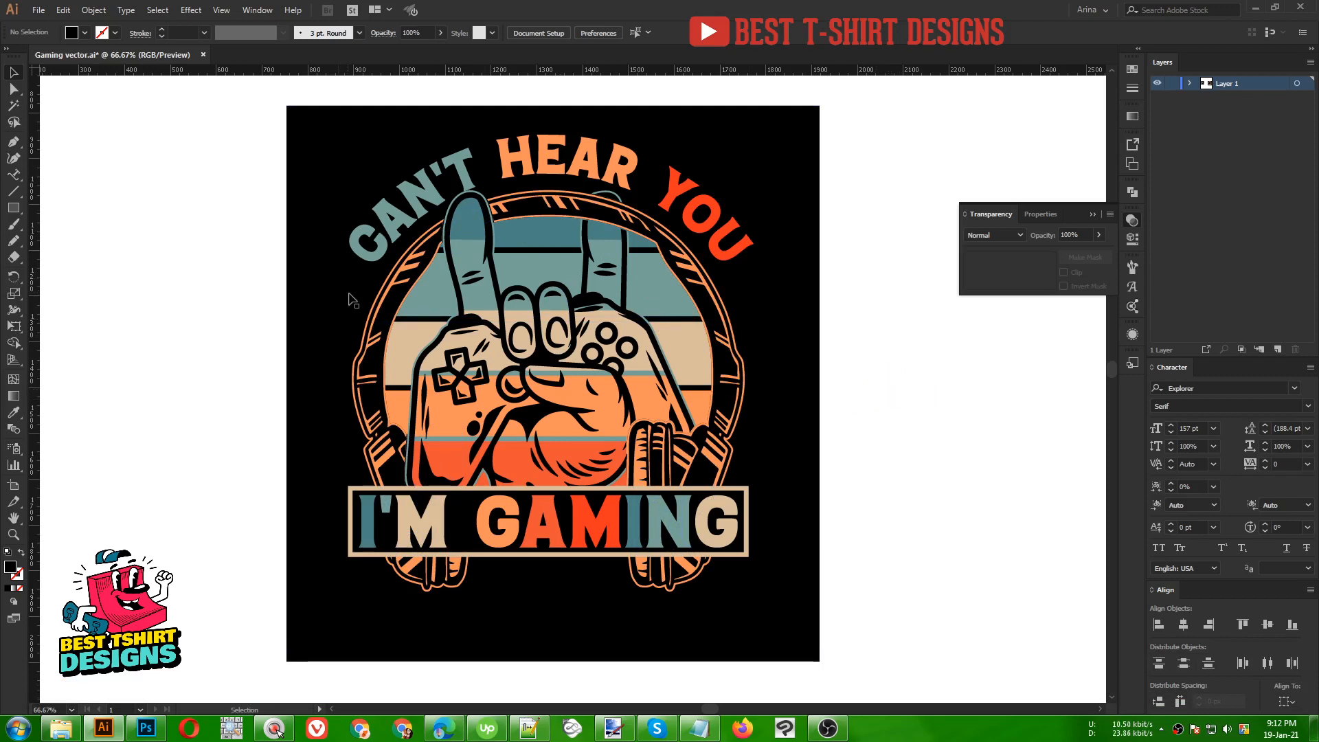
pyautogui.click(854, 419)
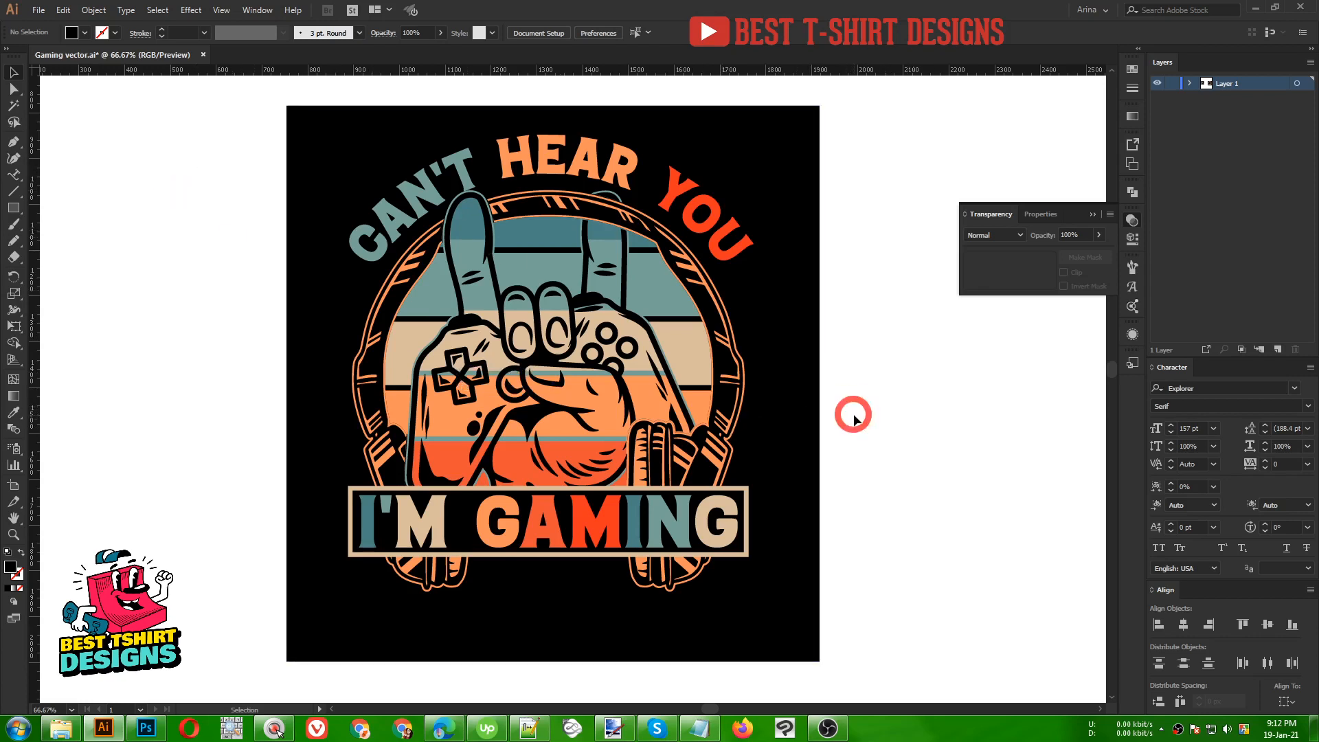
pyautogui.click(17, 536)
pyautogui.moveTo(296, 121); pyautogui.dragTo(802, 622)
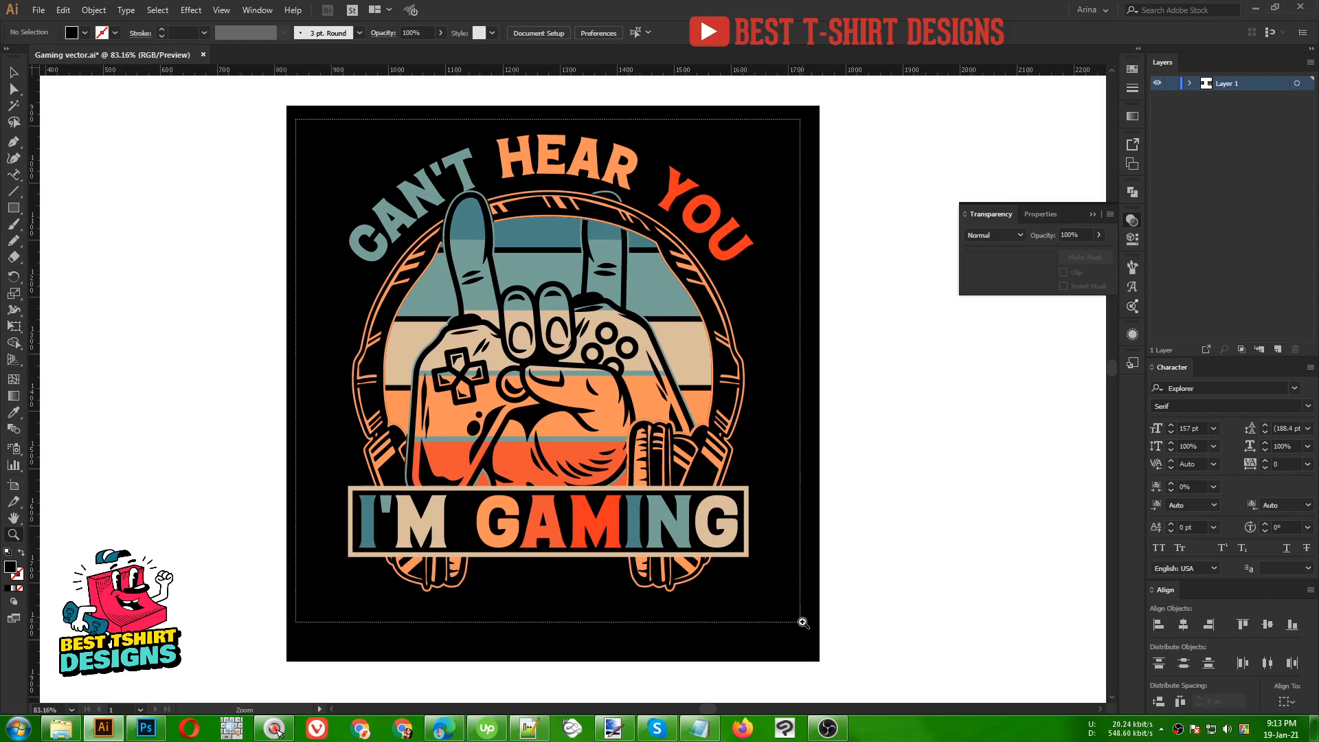